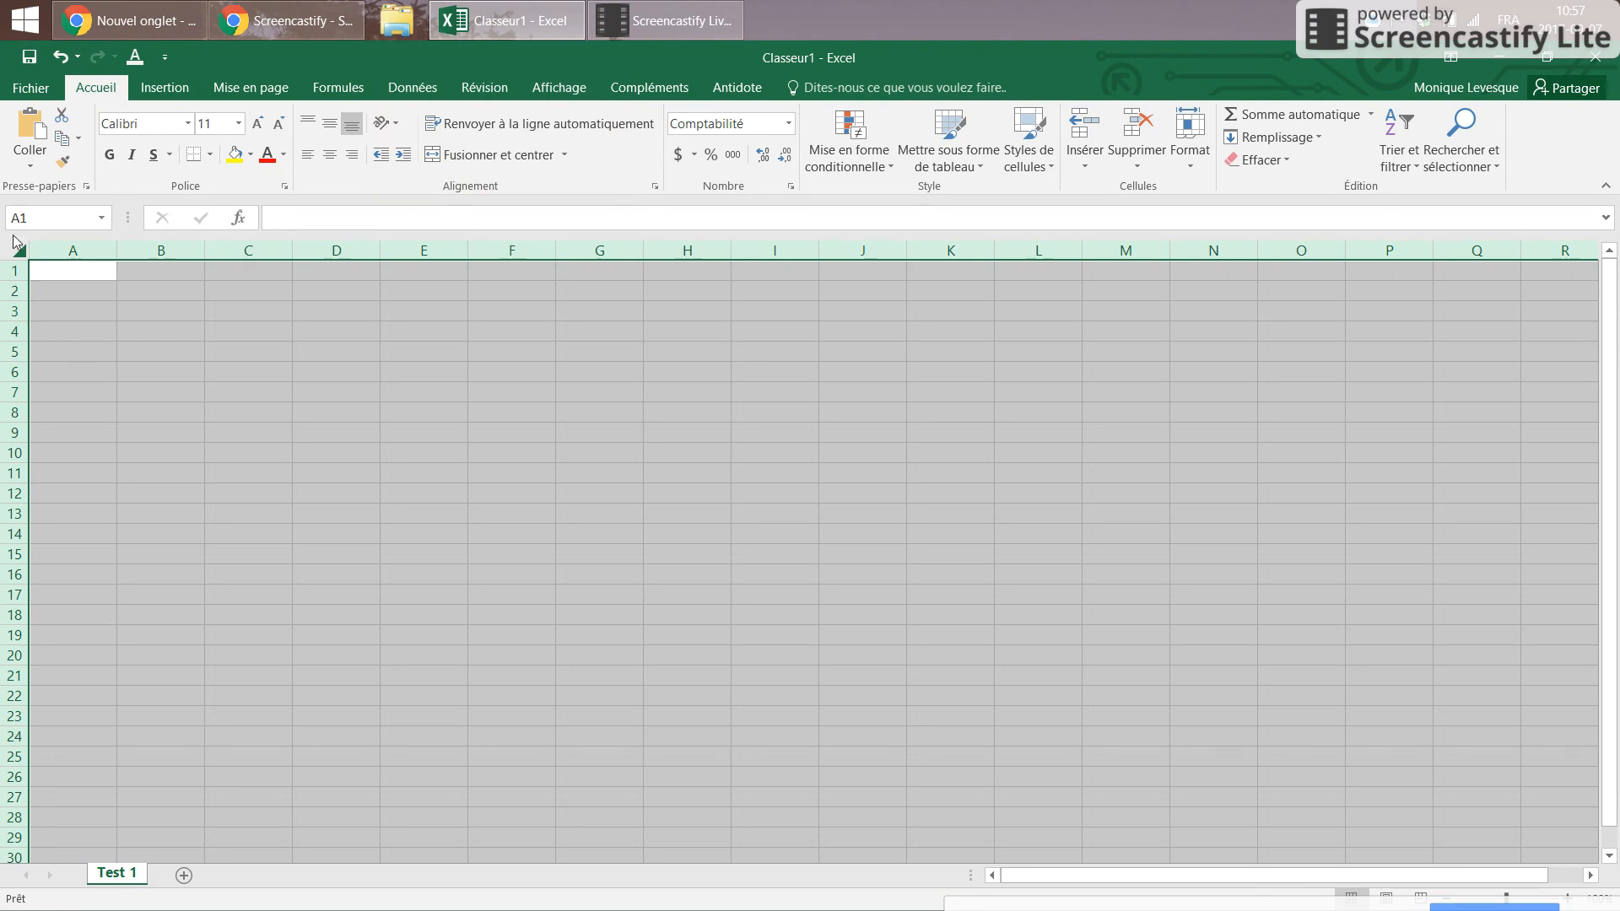
# Step: Rename the current worksheet as "Test 1"
pyautogui.click(43, 270)
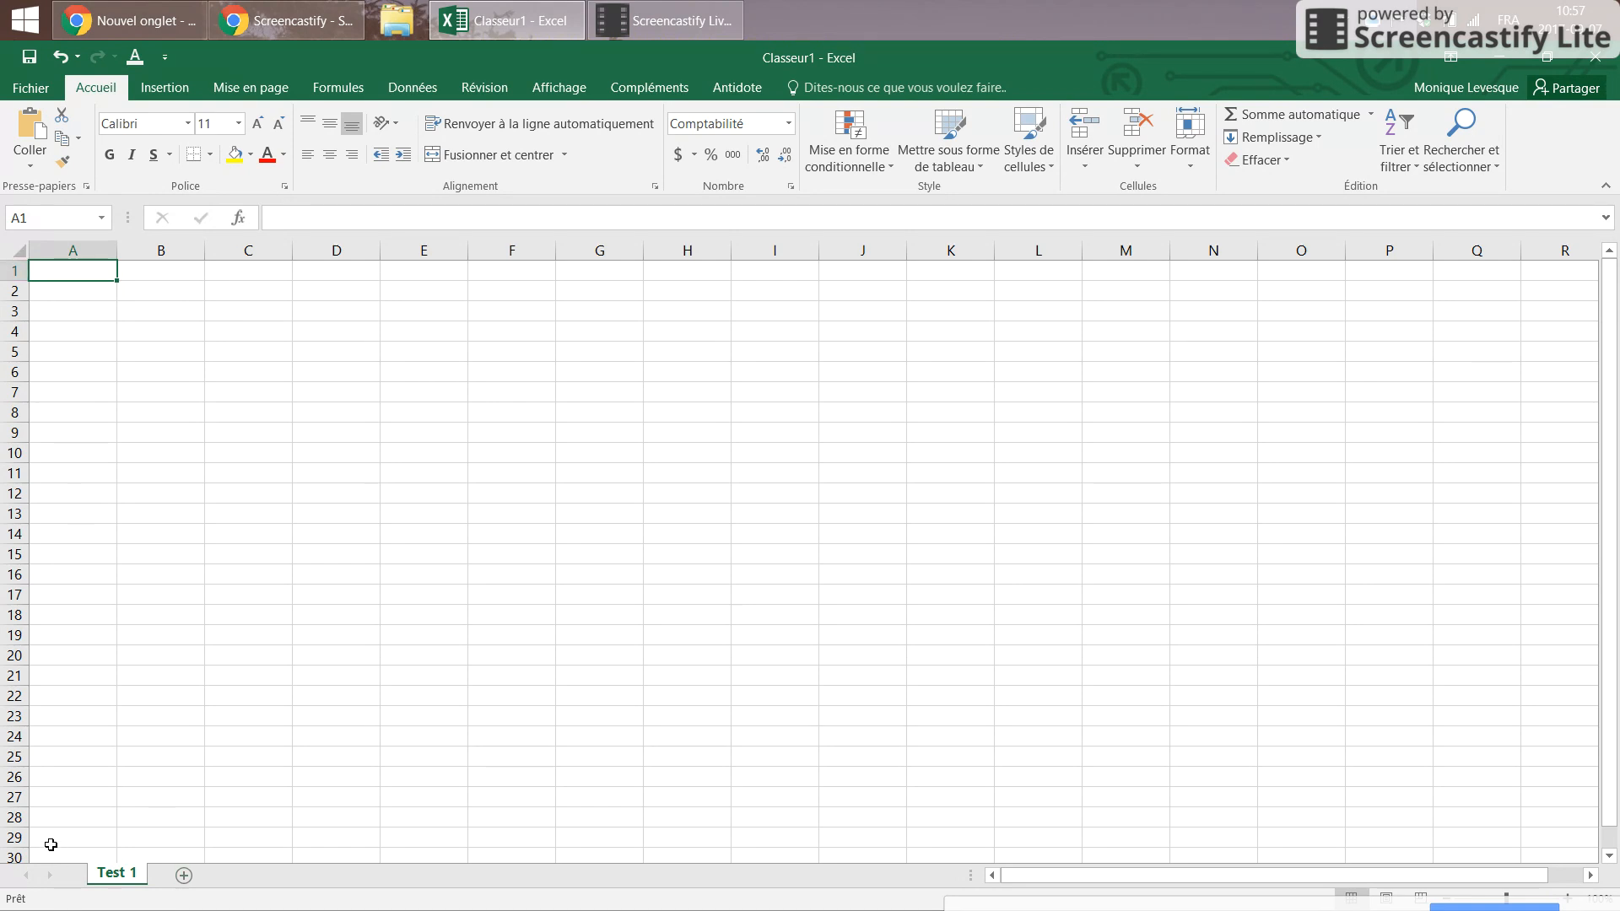
pyautogui.rightClick(122, 880)
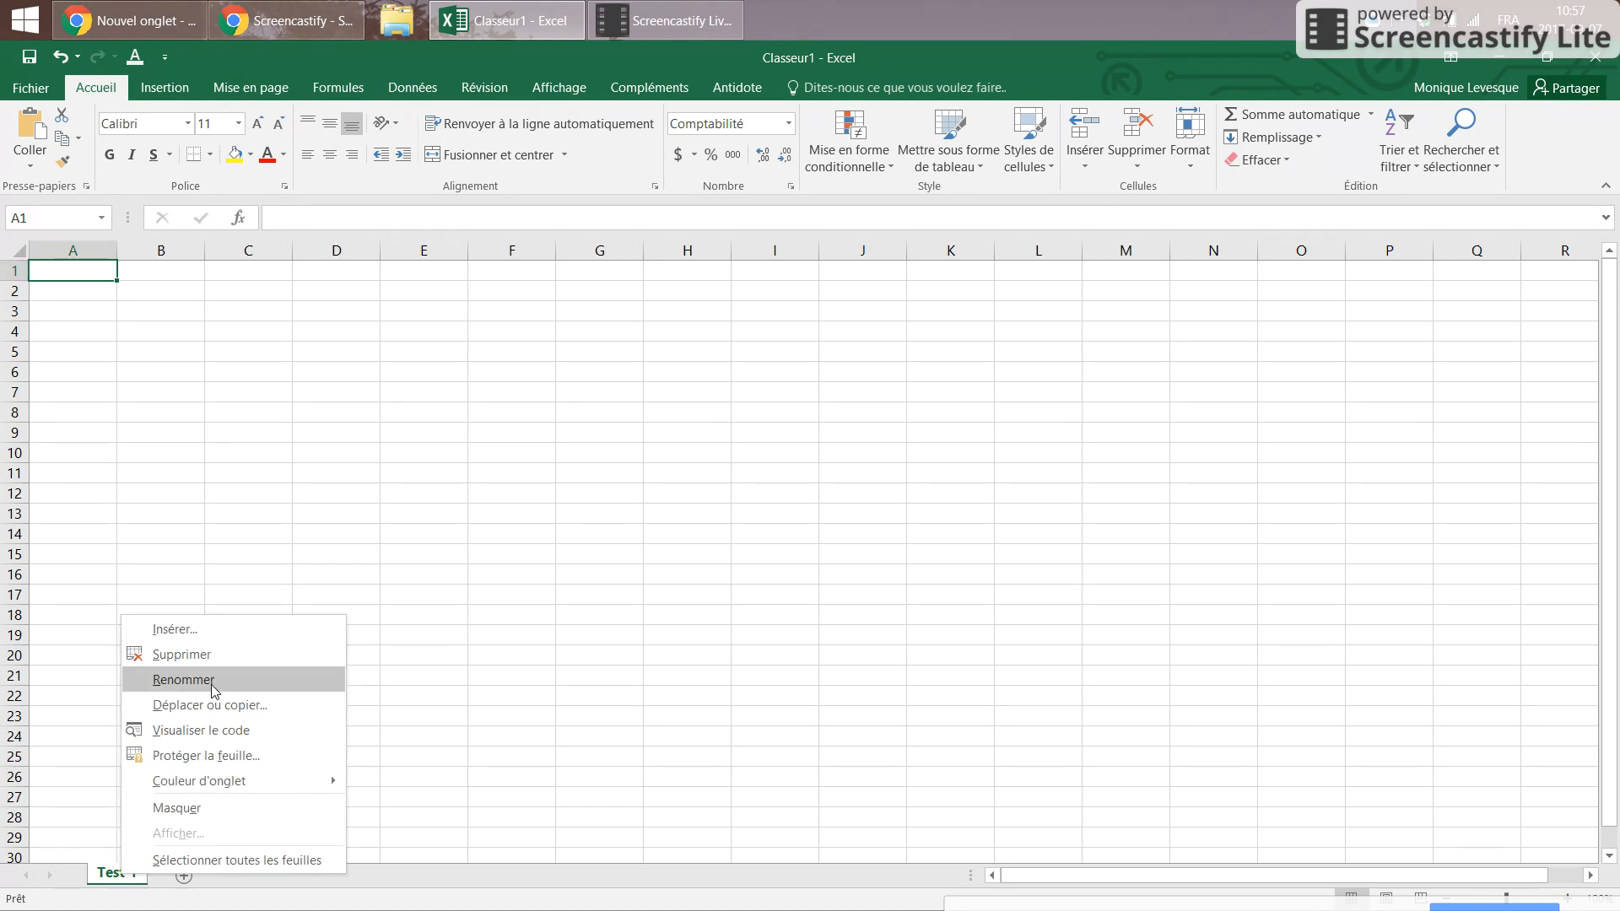
pyautogui.click(183, 680)
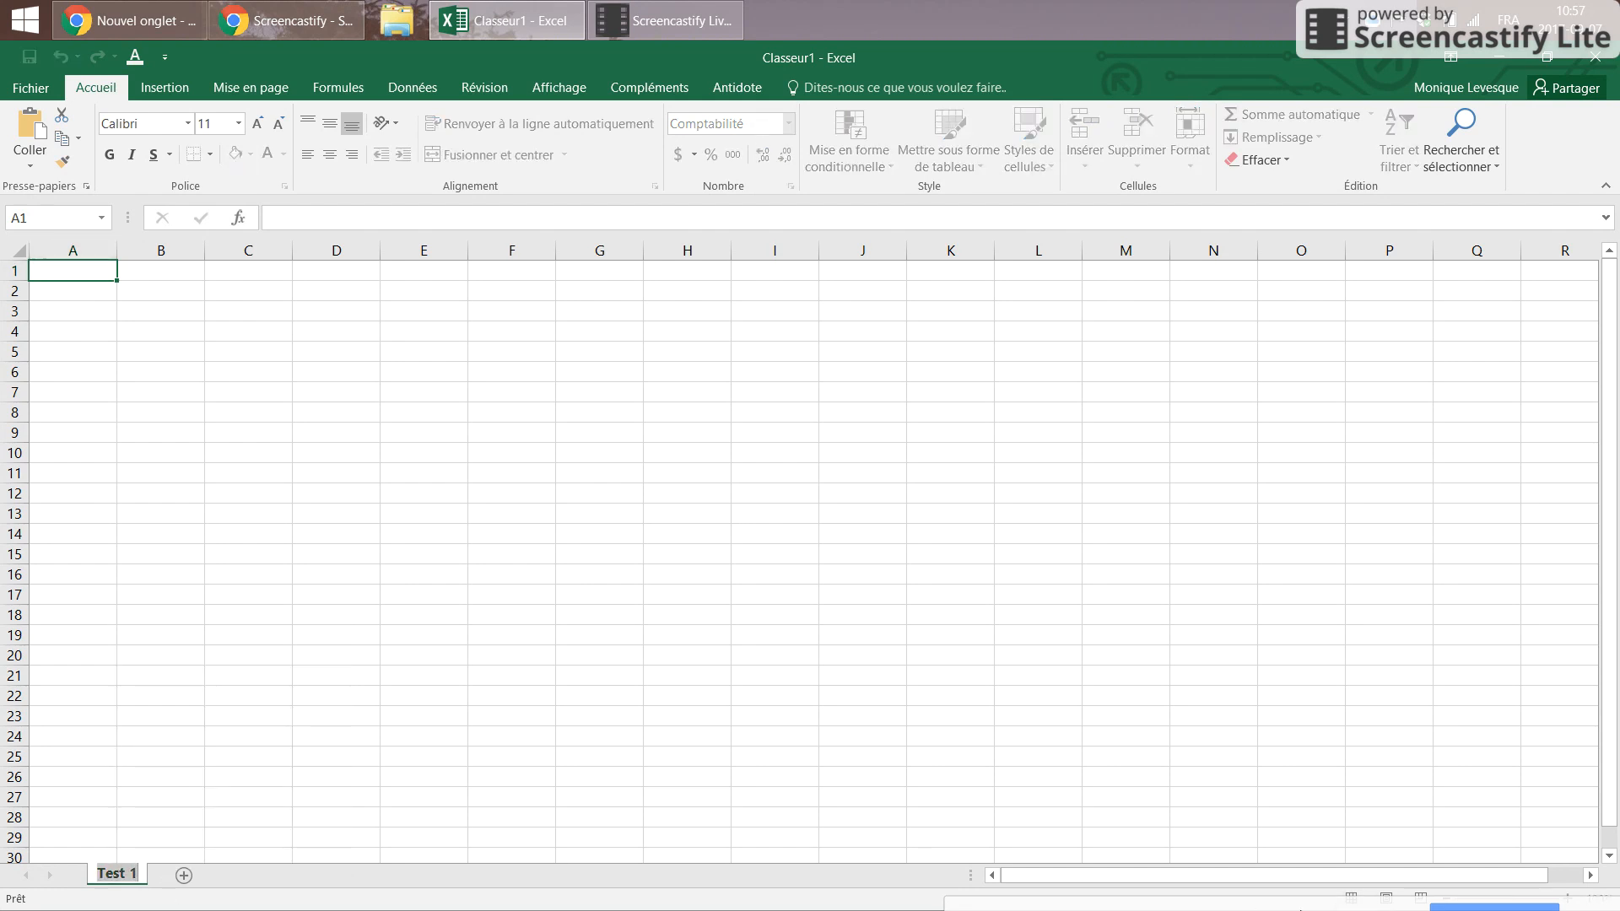
pyautogui.press('BackSpace')
pyautogui.write('Test 1')
pyautogui.click(1027, 719)
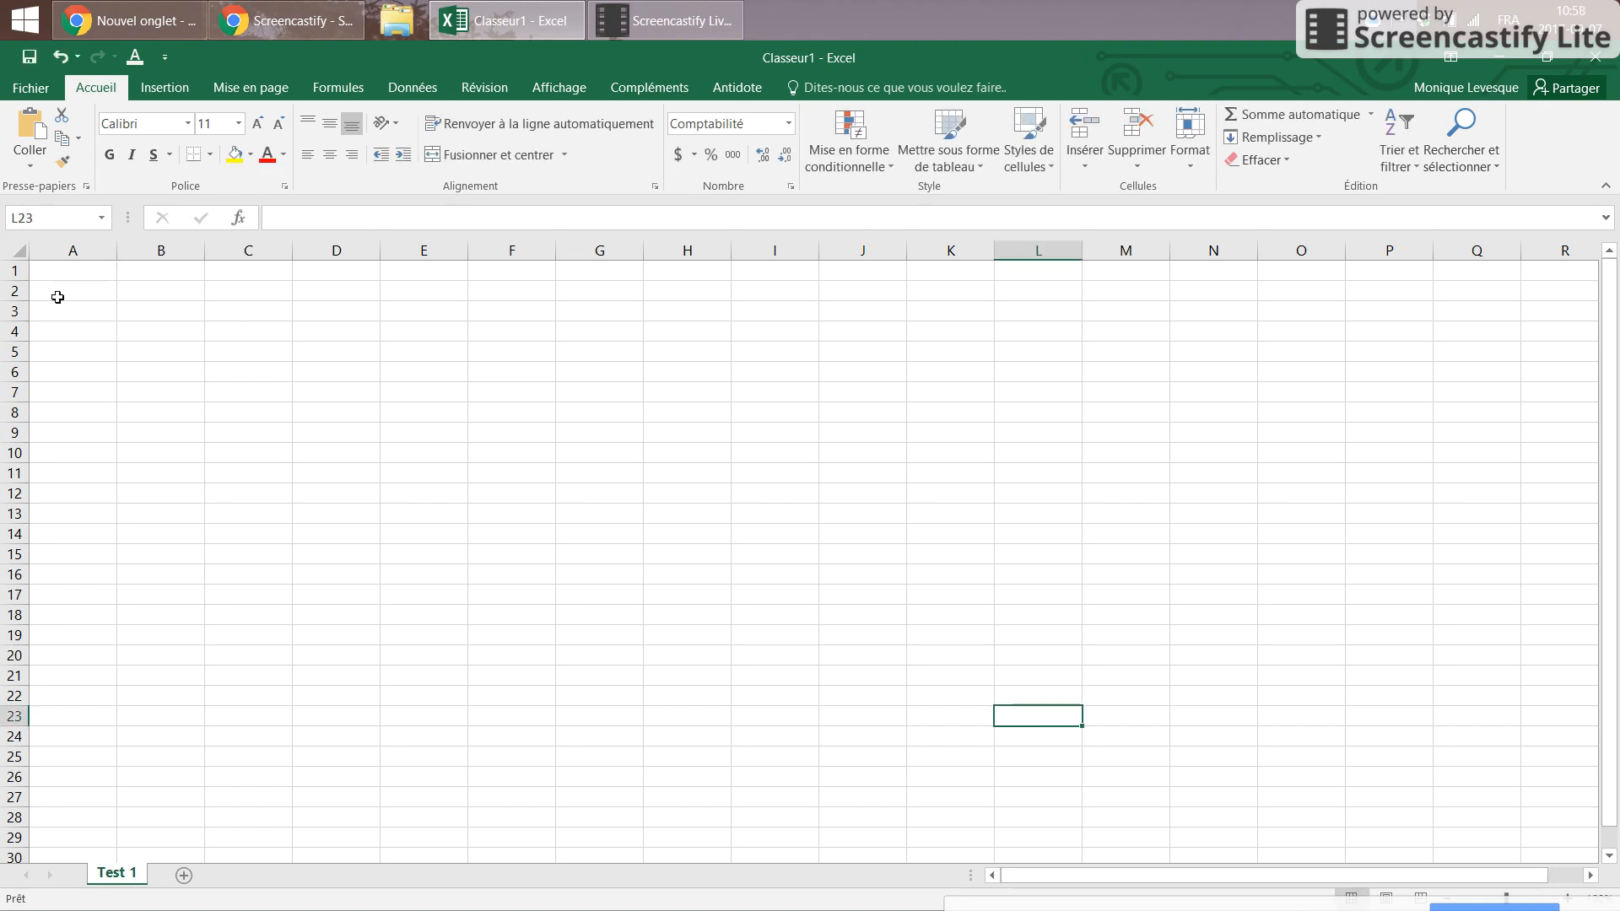
# Step: Format all cells of the sheet as Comptabilité with the currency symbol set to Aucune
pyautogui.click(16, 251)
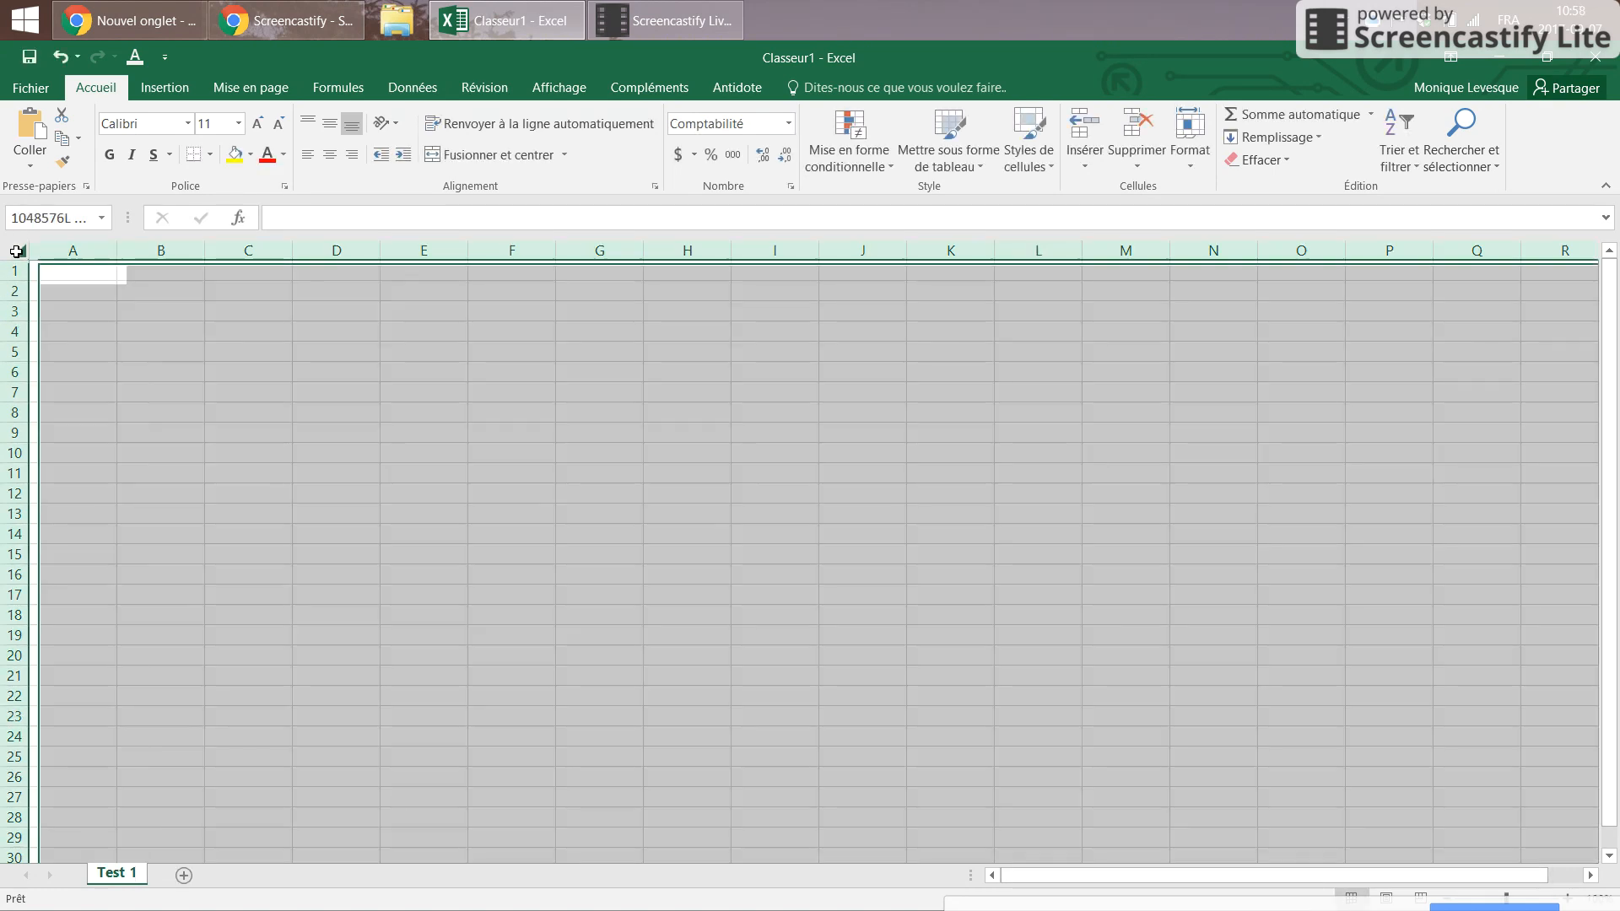
pyautogui.click(791, 125)
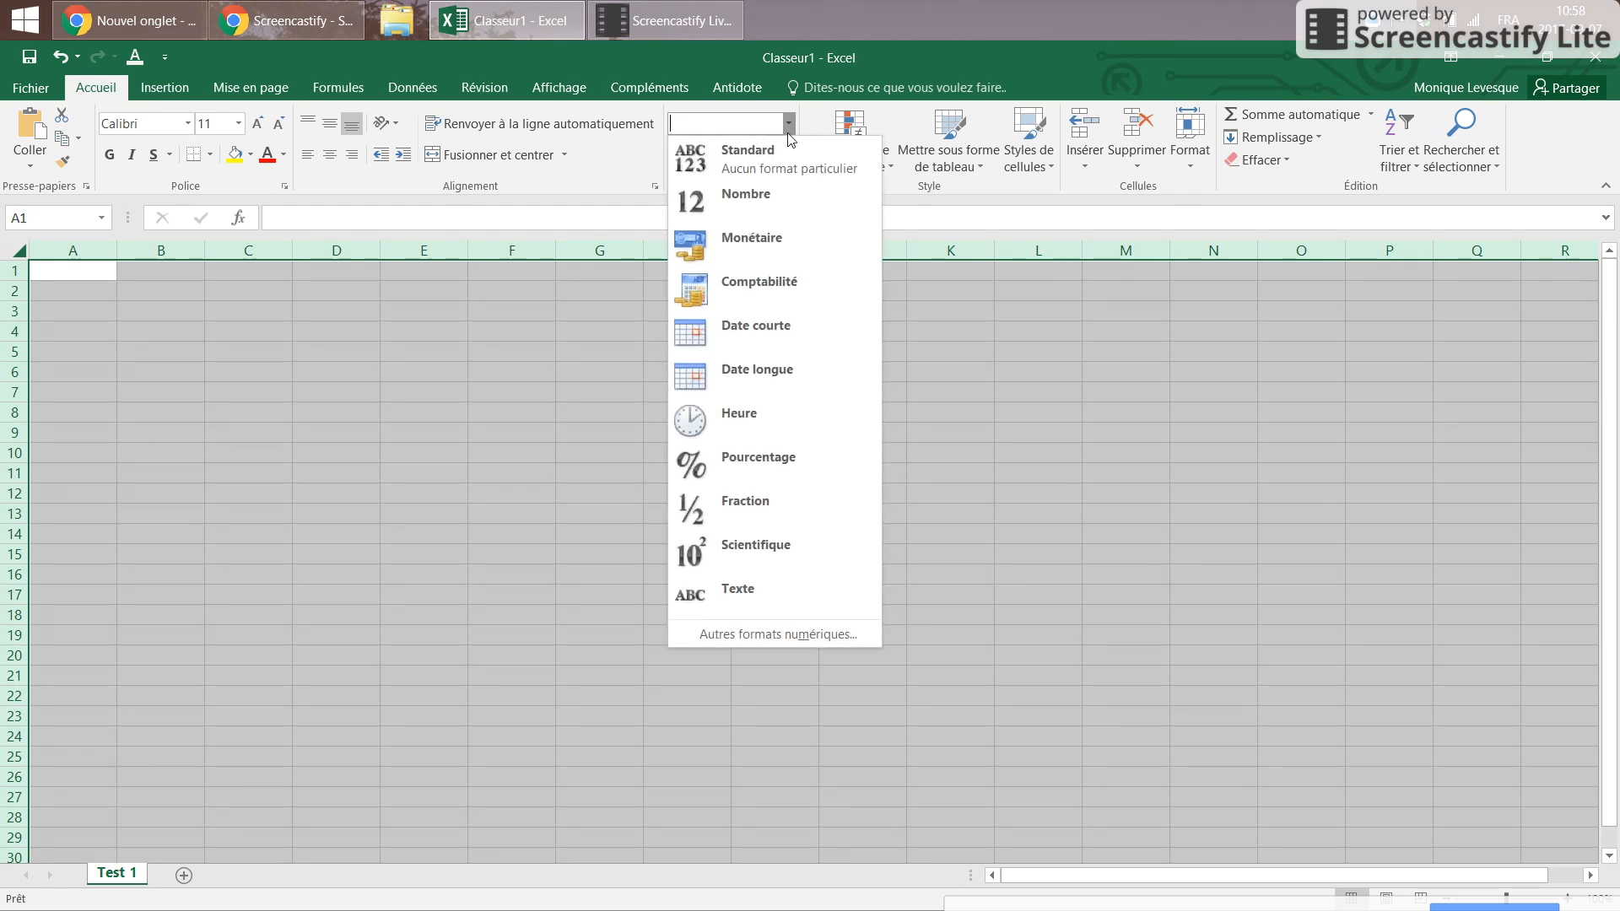
pyautogui.click(762, 287)
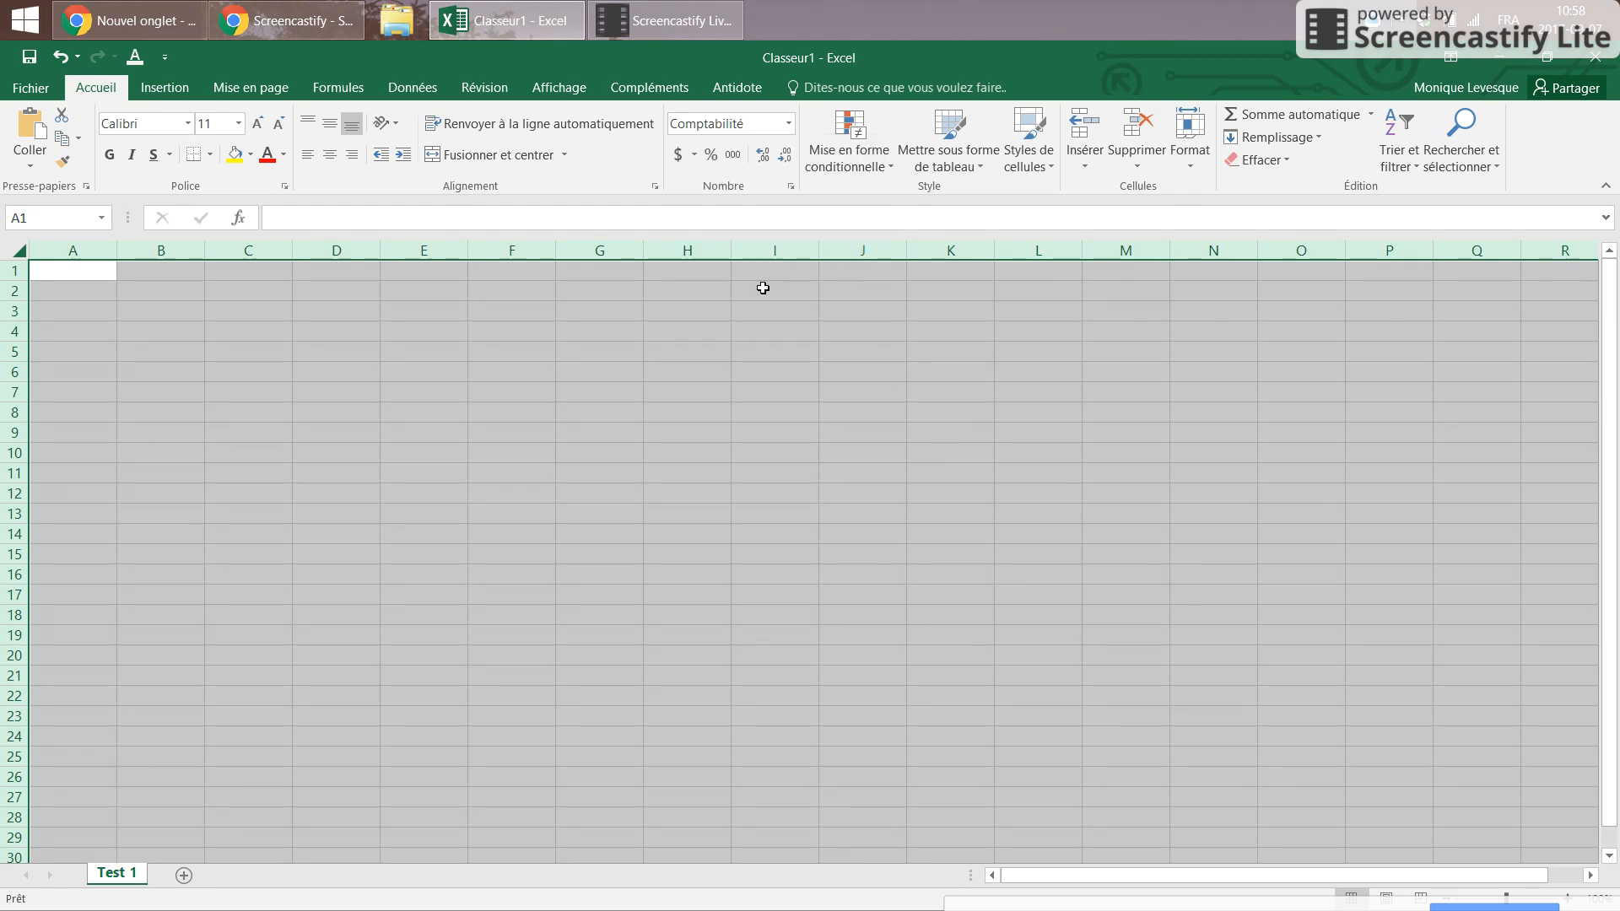
pyautogui.click(790, 187)
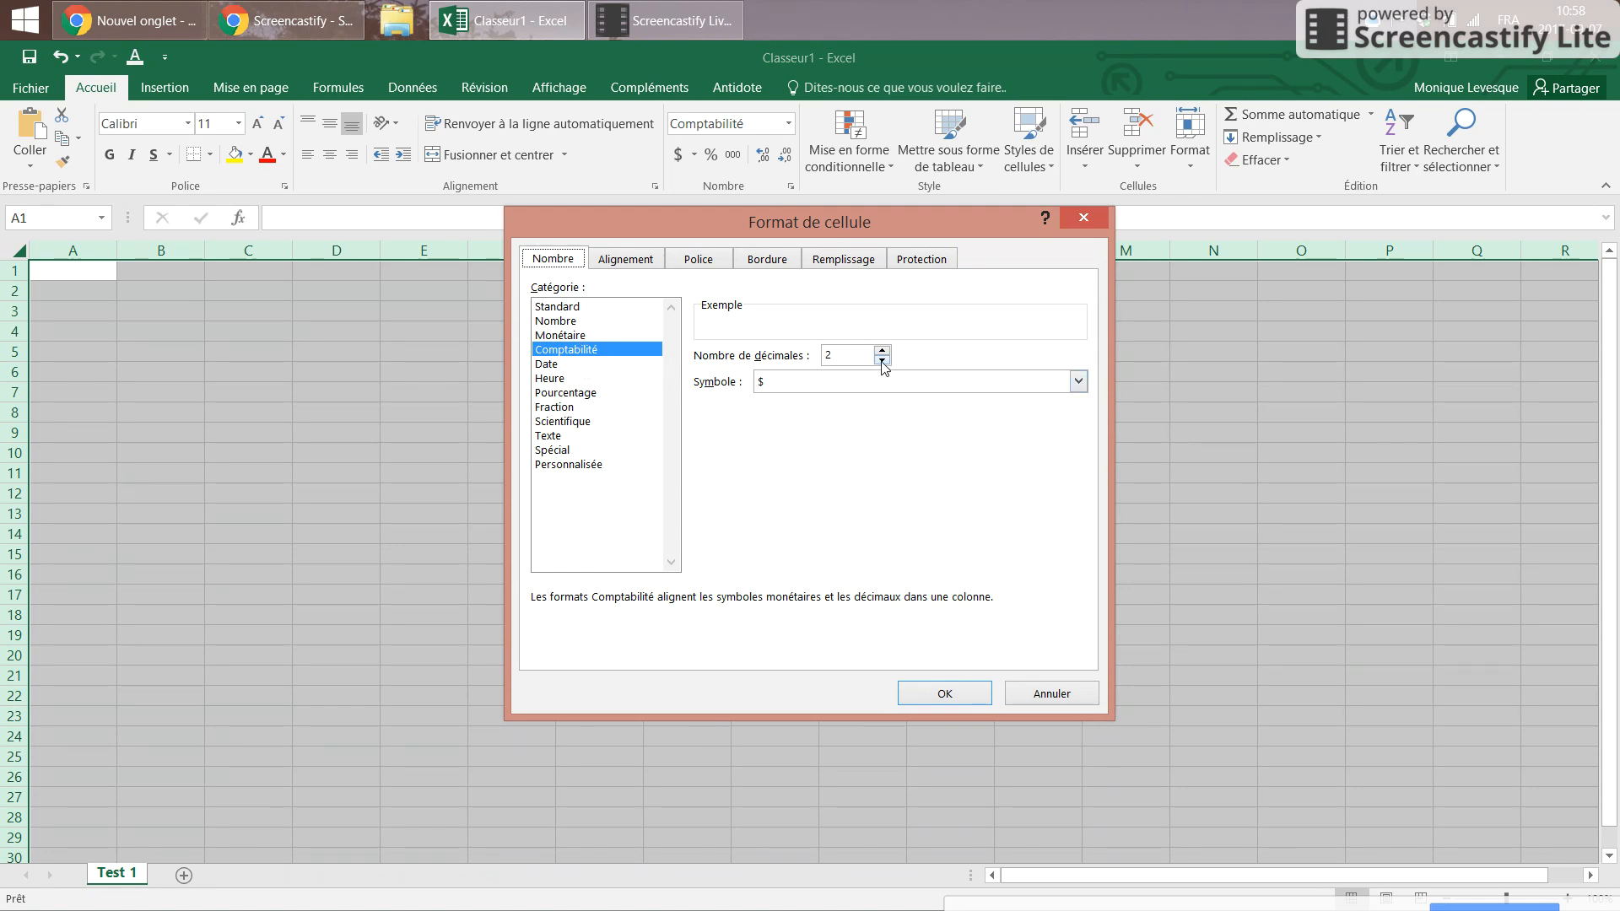
pyautogui.click(1079, 382)
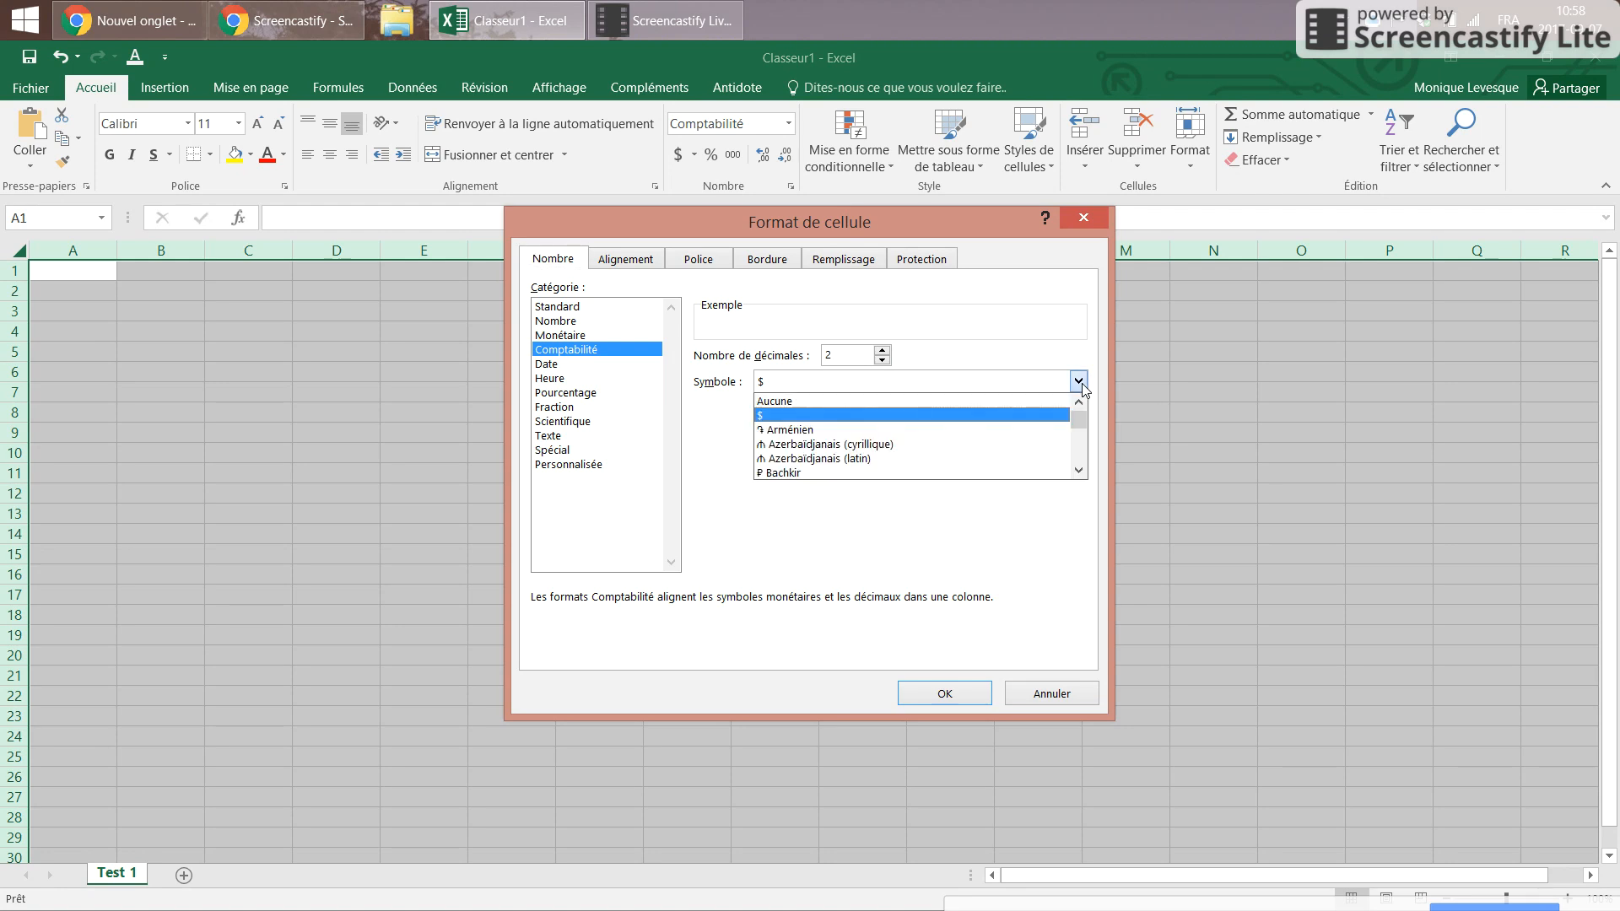
pyautogui.click(757, 401)
pyautogui.click(937, 696)
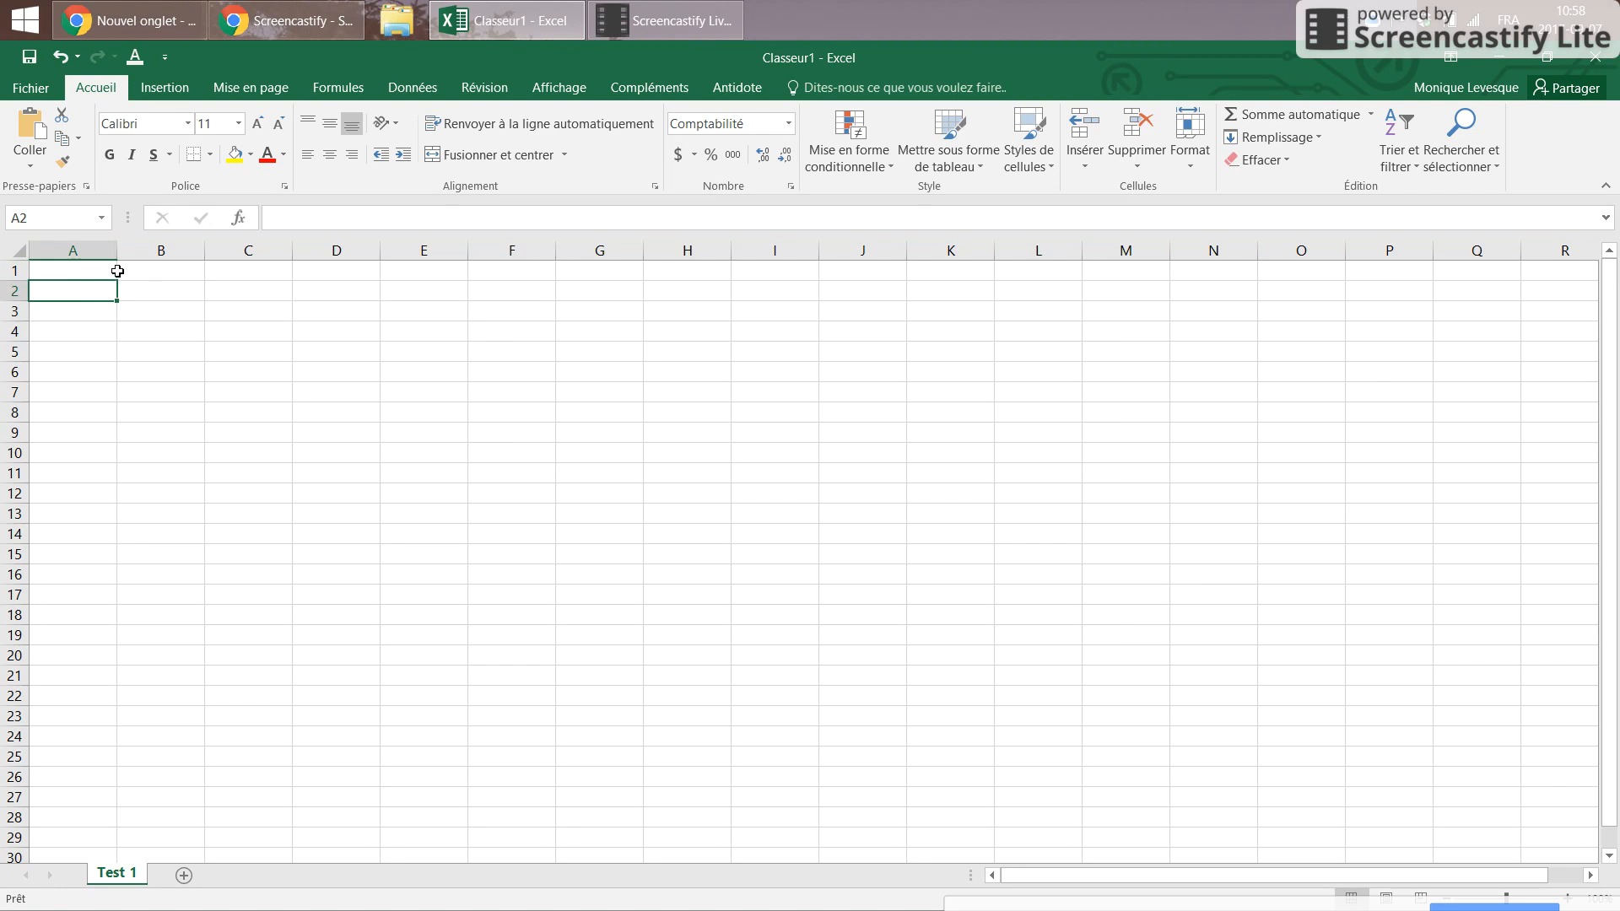
# Step: Enter the amount 125,79 in cell B2 and reselect that cell
pyautogui.click(123, 272)
pyautogui.click(85, 265)
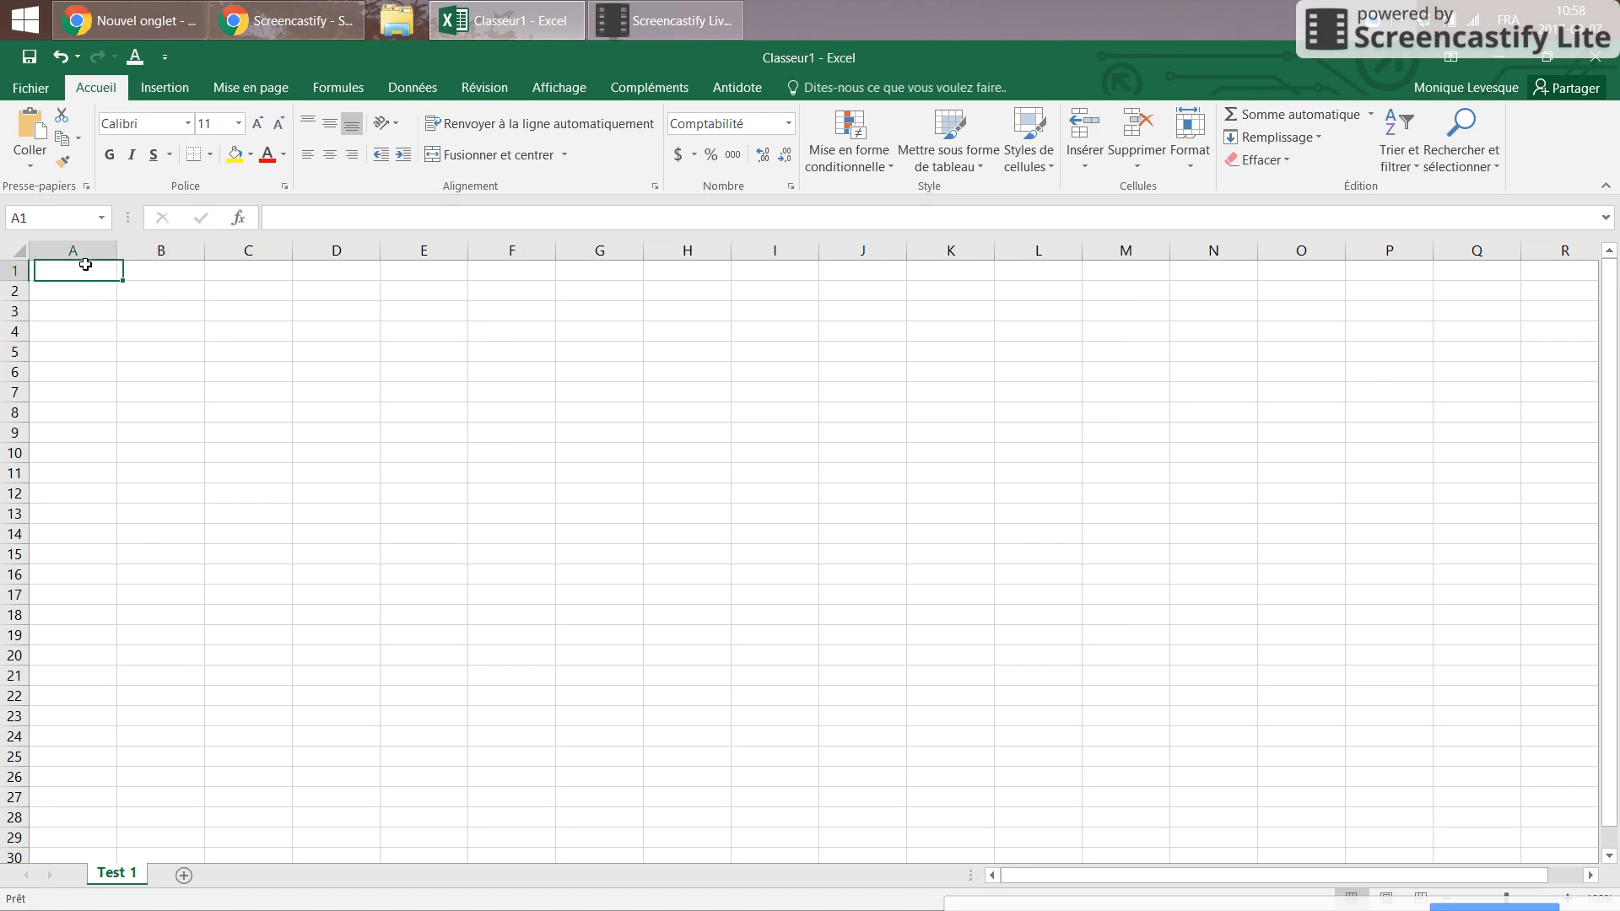
pyautogui.click(160, 293)
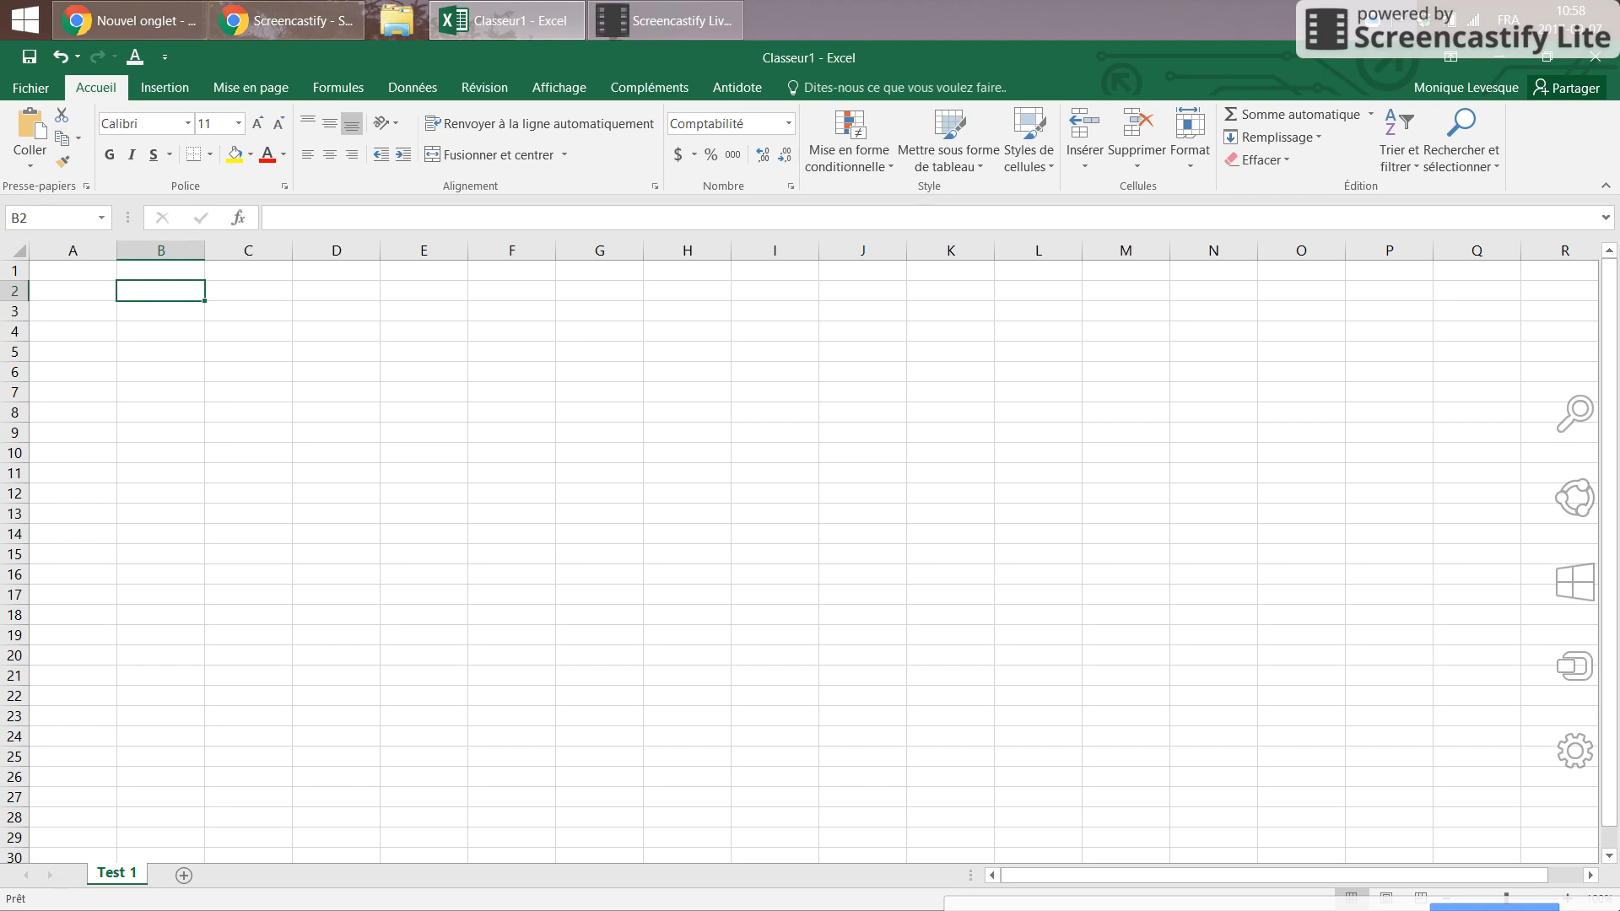
pyautogui.write('125,79')
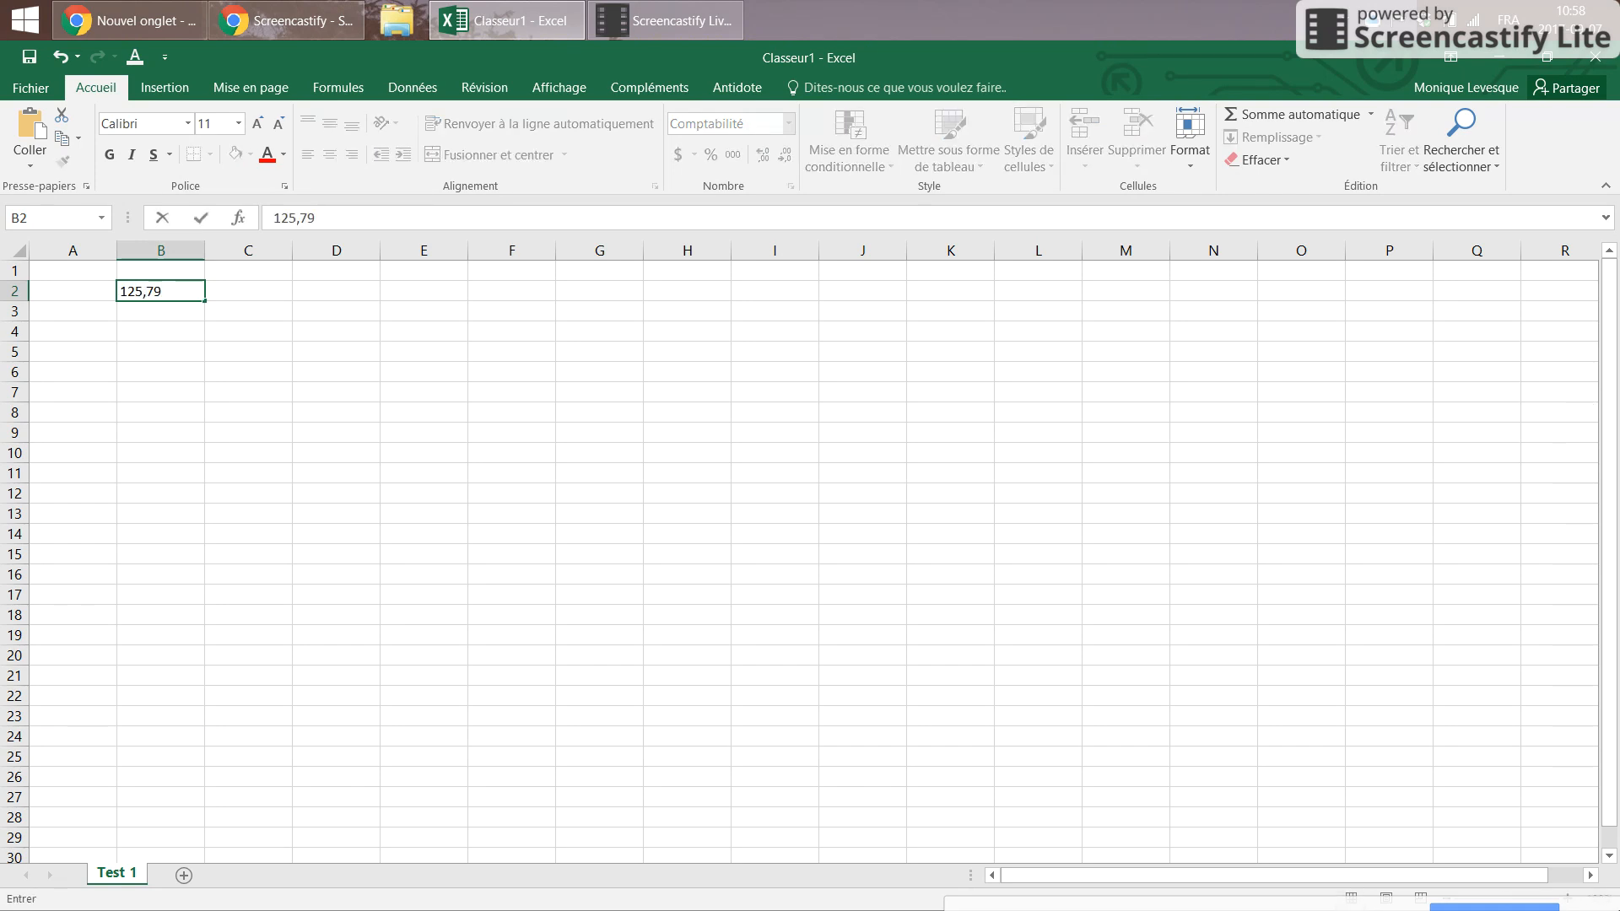
pyautogui.press('Return')
pyautogui.press('pagedown')
pyautogui.press('Up')
pyautogui.press('Up')
pyautogui.press('Up')
pyautogui.press('Up')
pyautogui.press('Up')
pyautogui.press('Up')
pyautogui.press('Up')
pyautogui.press('Up')
pyautogui.press('Up')
pyautogui.press('Up')
pyautogui.press('Up')
pyautogui.press('Up')
pyautogui.press('Up')
pyautogui.press('Up')
pyautogui.press('Up')
pyautogui.press('Up')
pyautogui.press('Up')
pyautogui.press('Up')
pyautogui.press('Up')
pyautogui.press('Up')
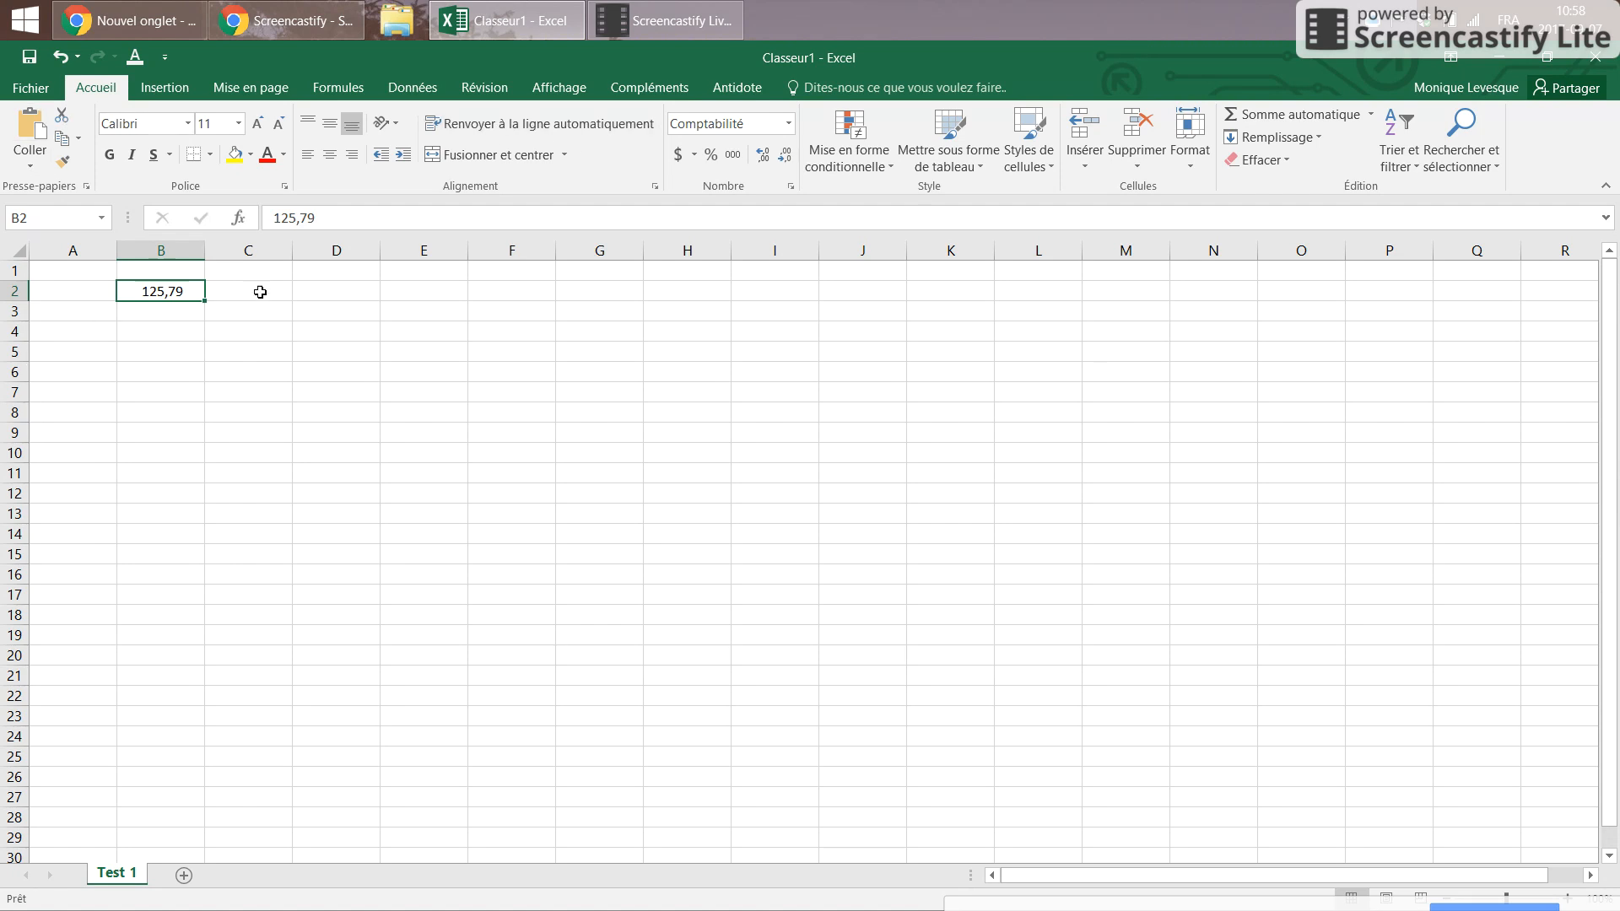
# Step: Enter the amount 1357,91 in cell C4 and reselect that cell
pyautogui.click(242, 334)
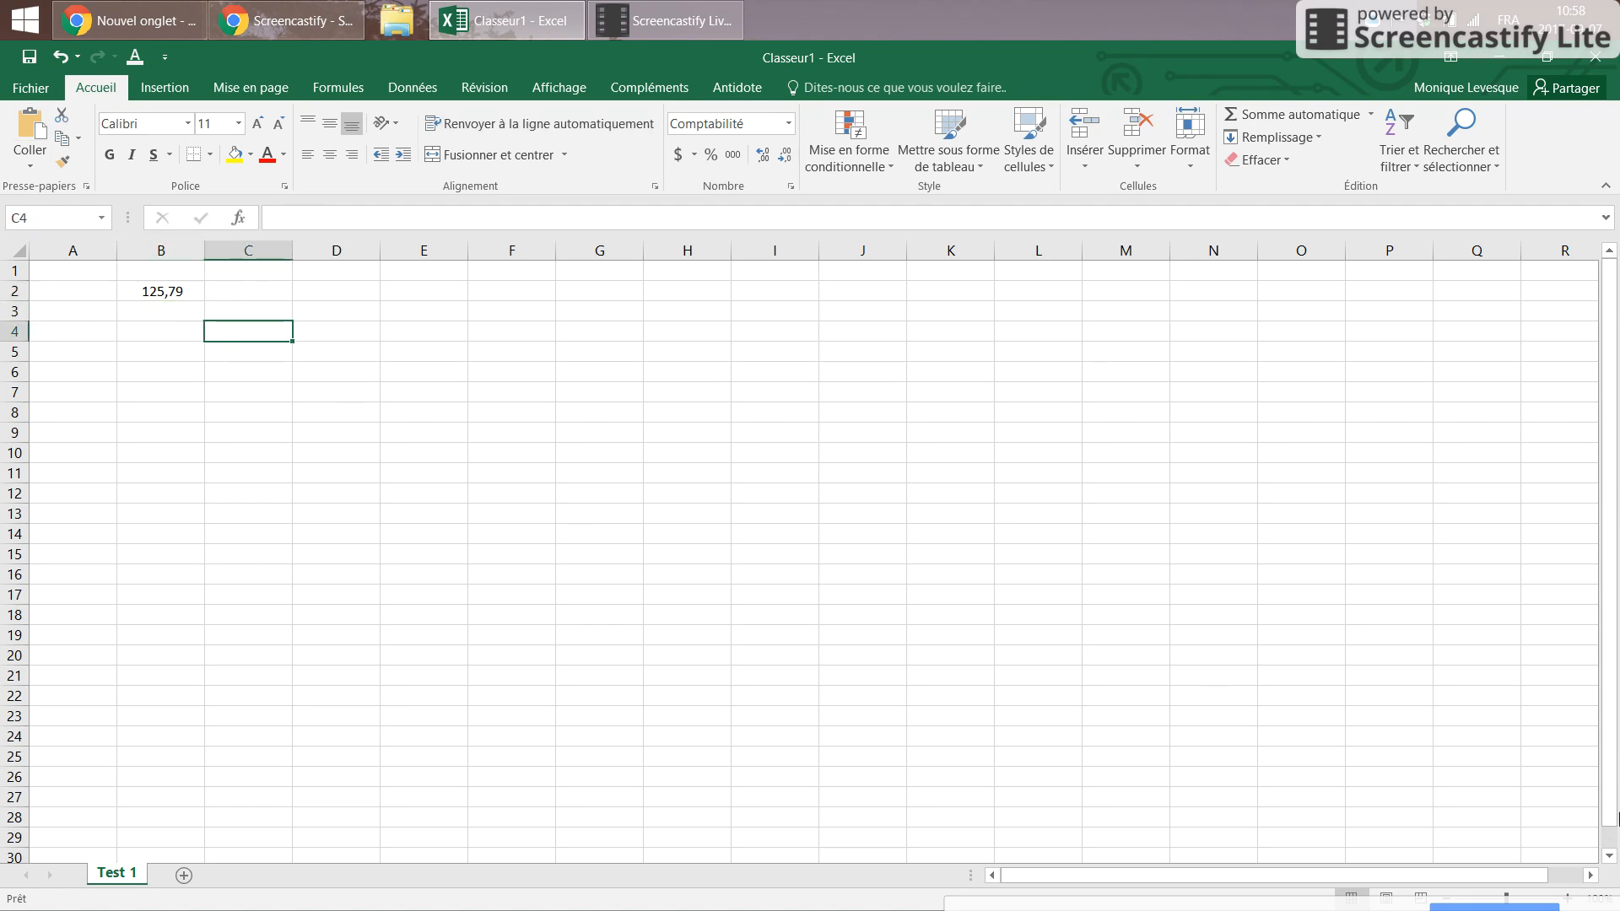
pyautogui.write('1357,91')
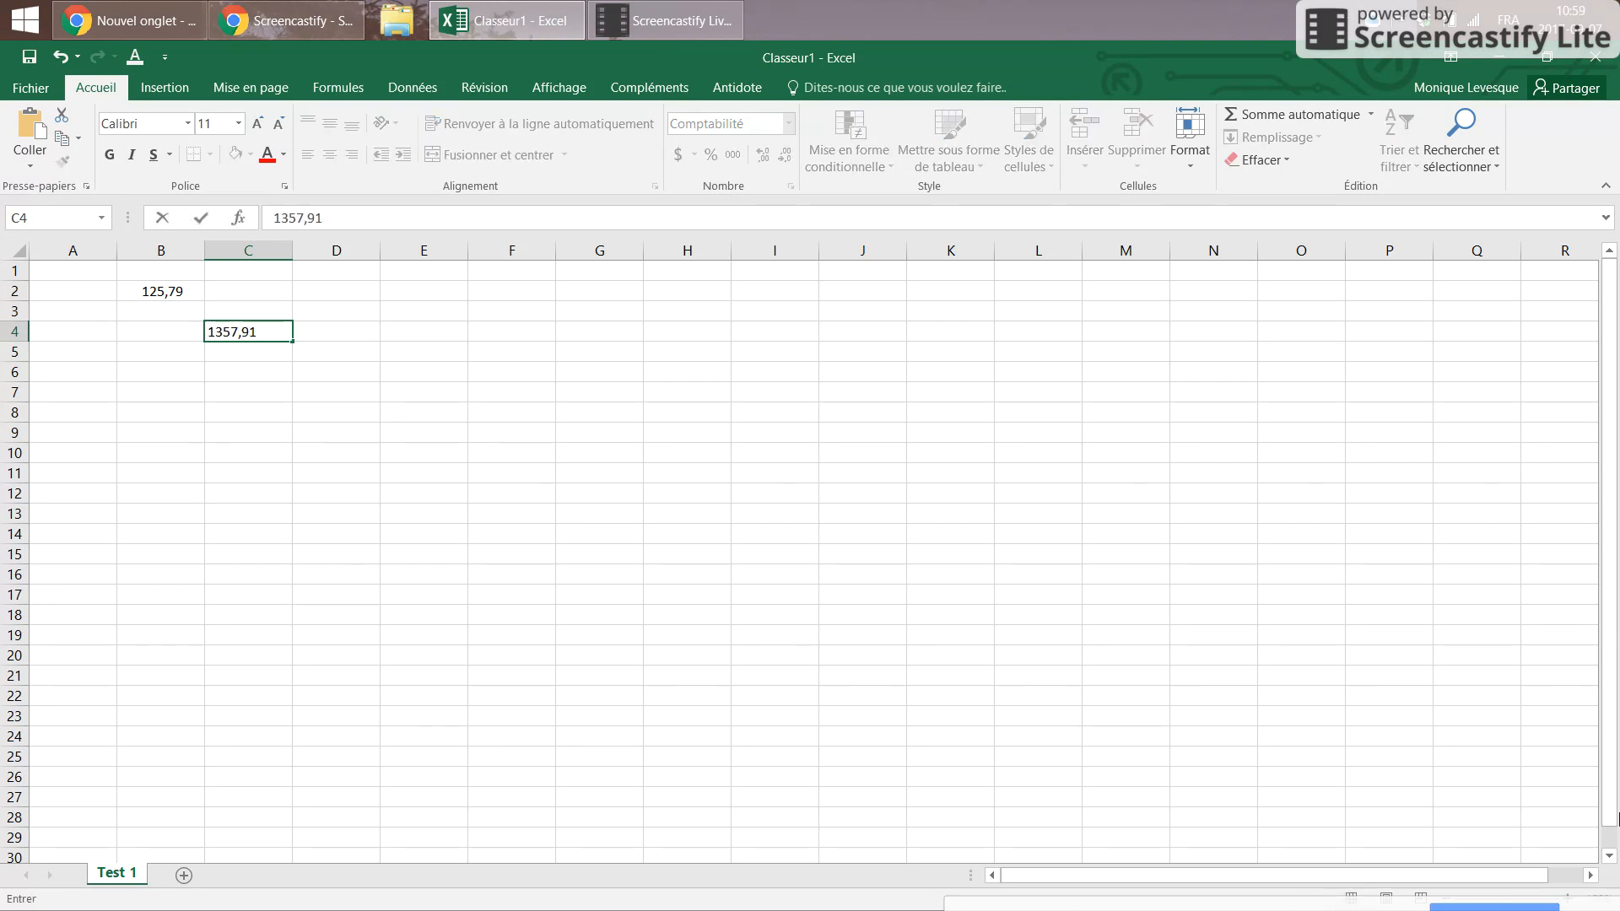
pyautogui.press('Return')
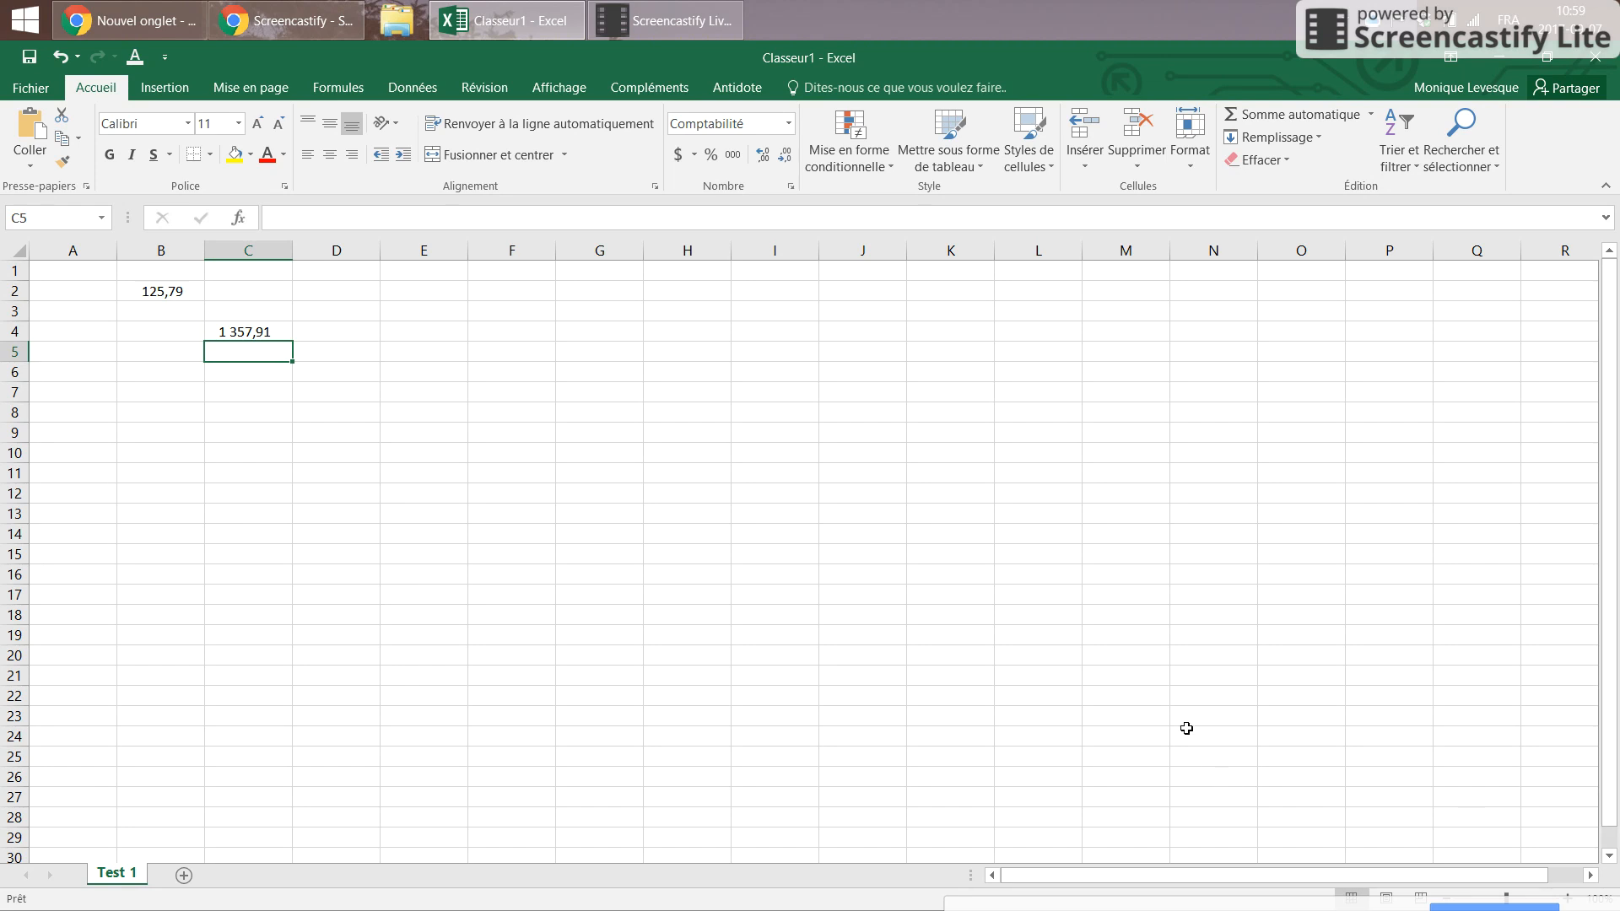
pyautogui.click(213, 332)
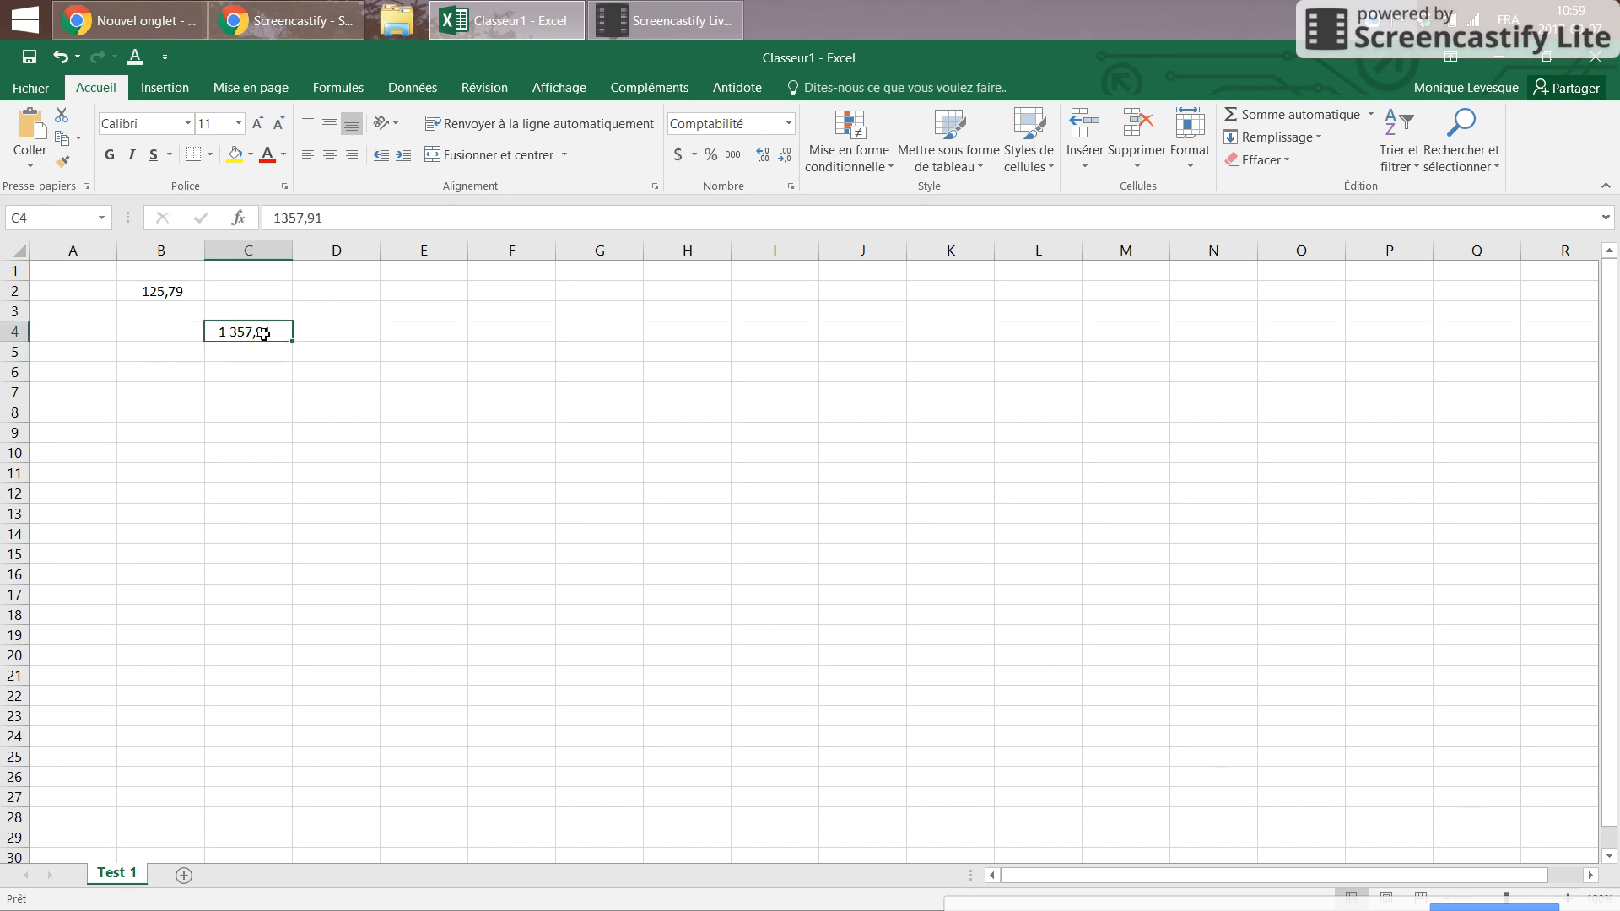
# Step: Enter the amount 12500 in cell D6 and reselect that cell
pyautogui.click(352, 377)
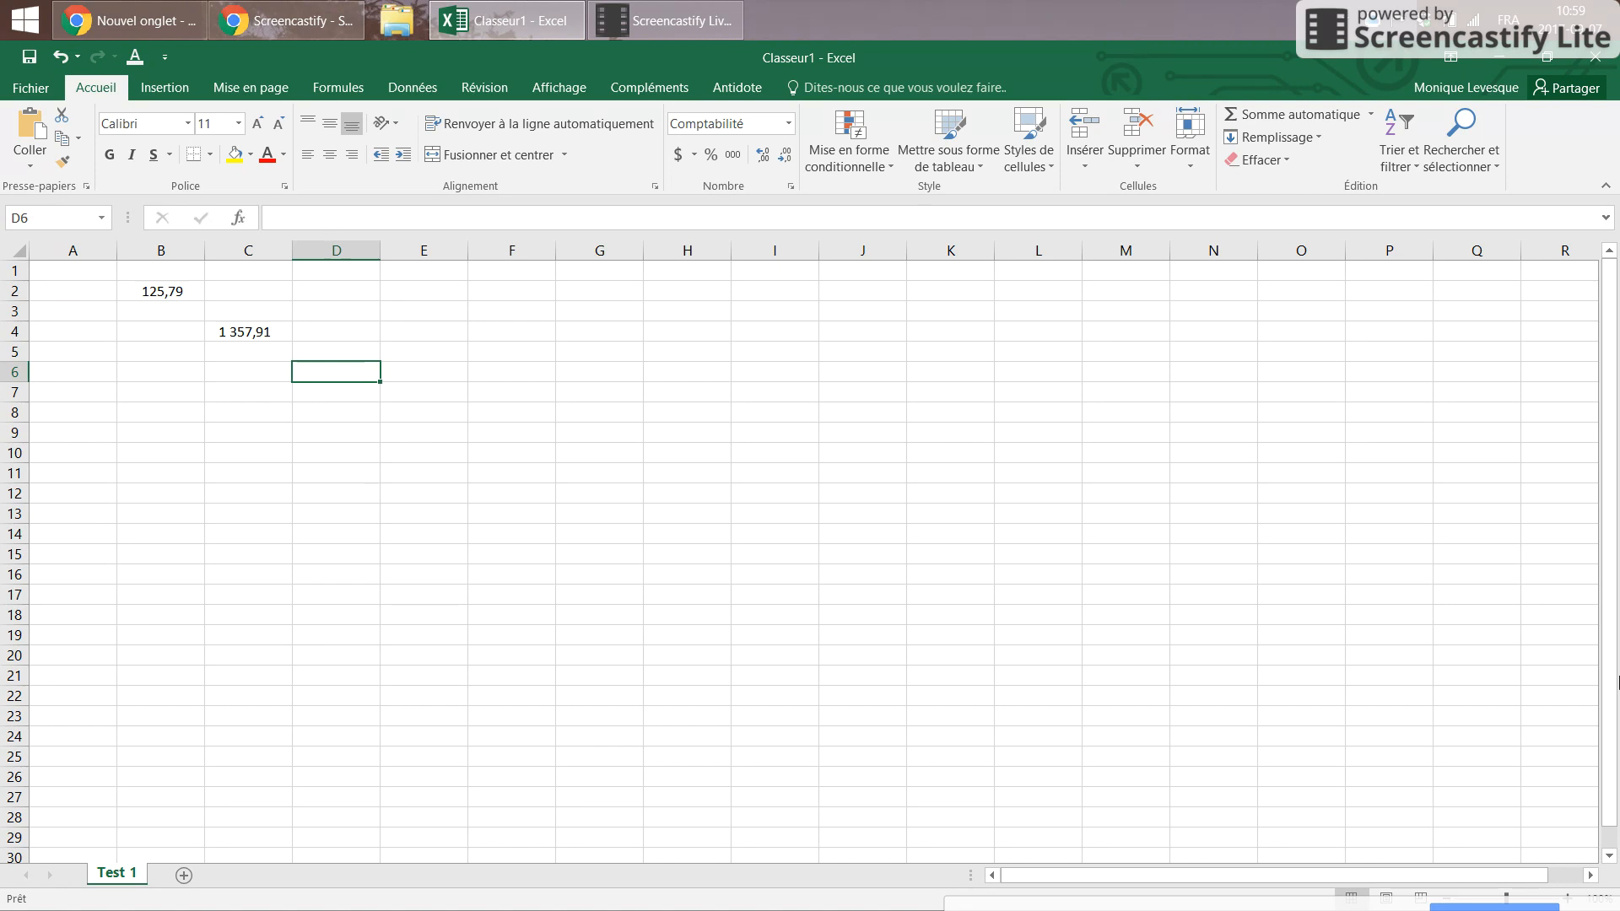
pyautogui.write('12500')
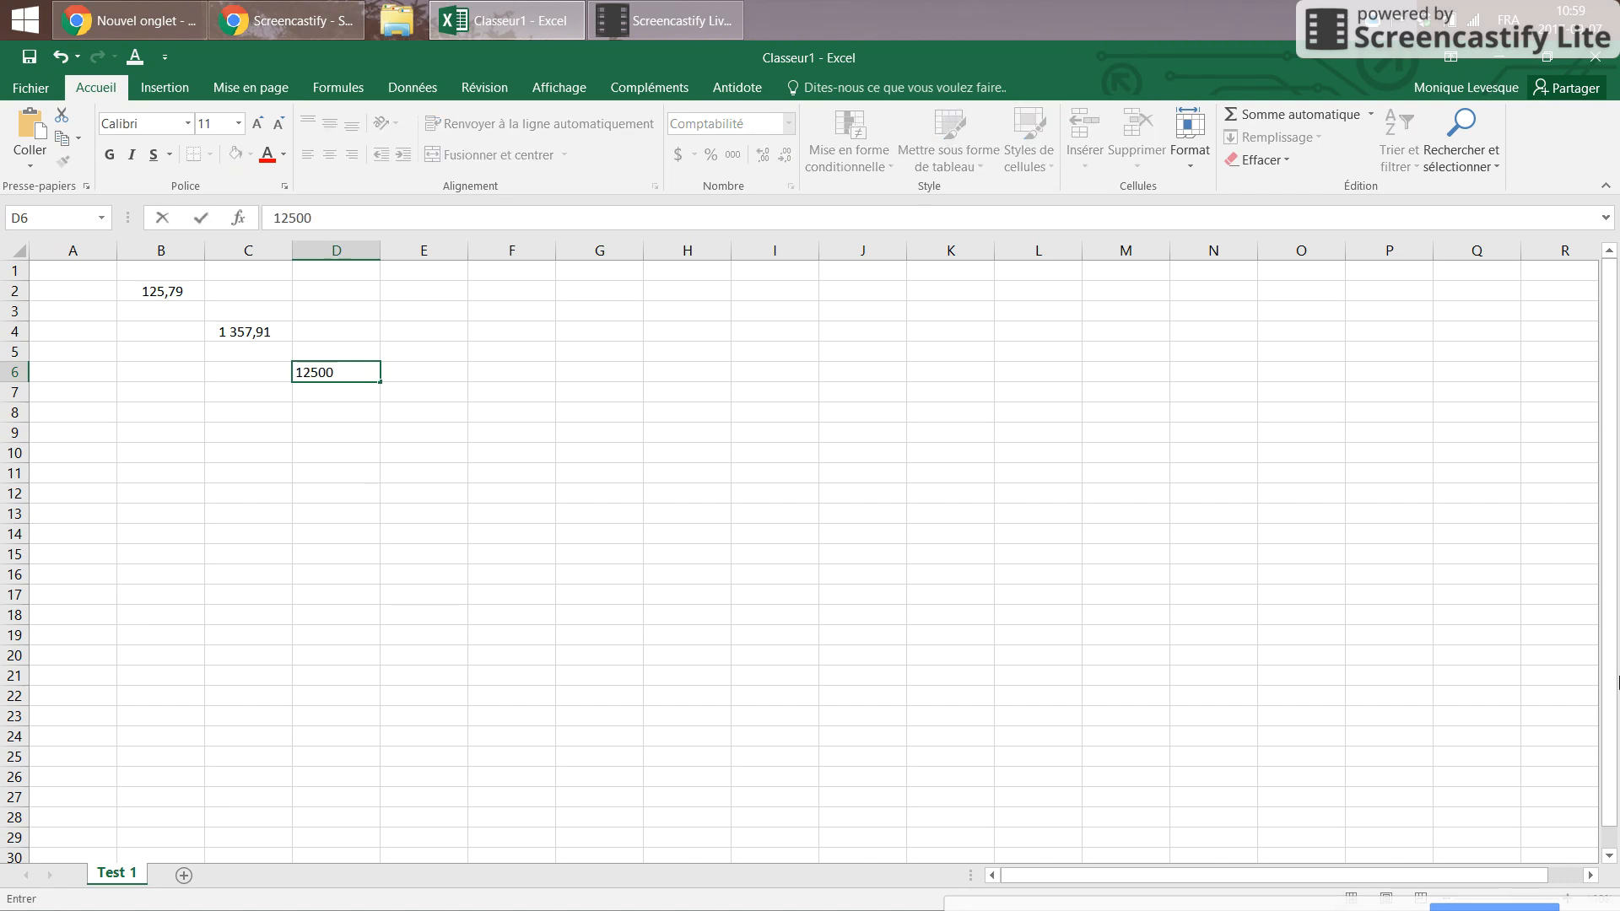
pyautogui.press('Return')
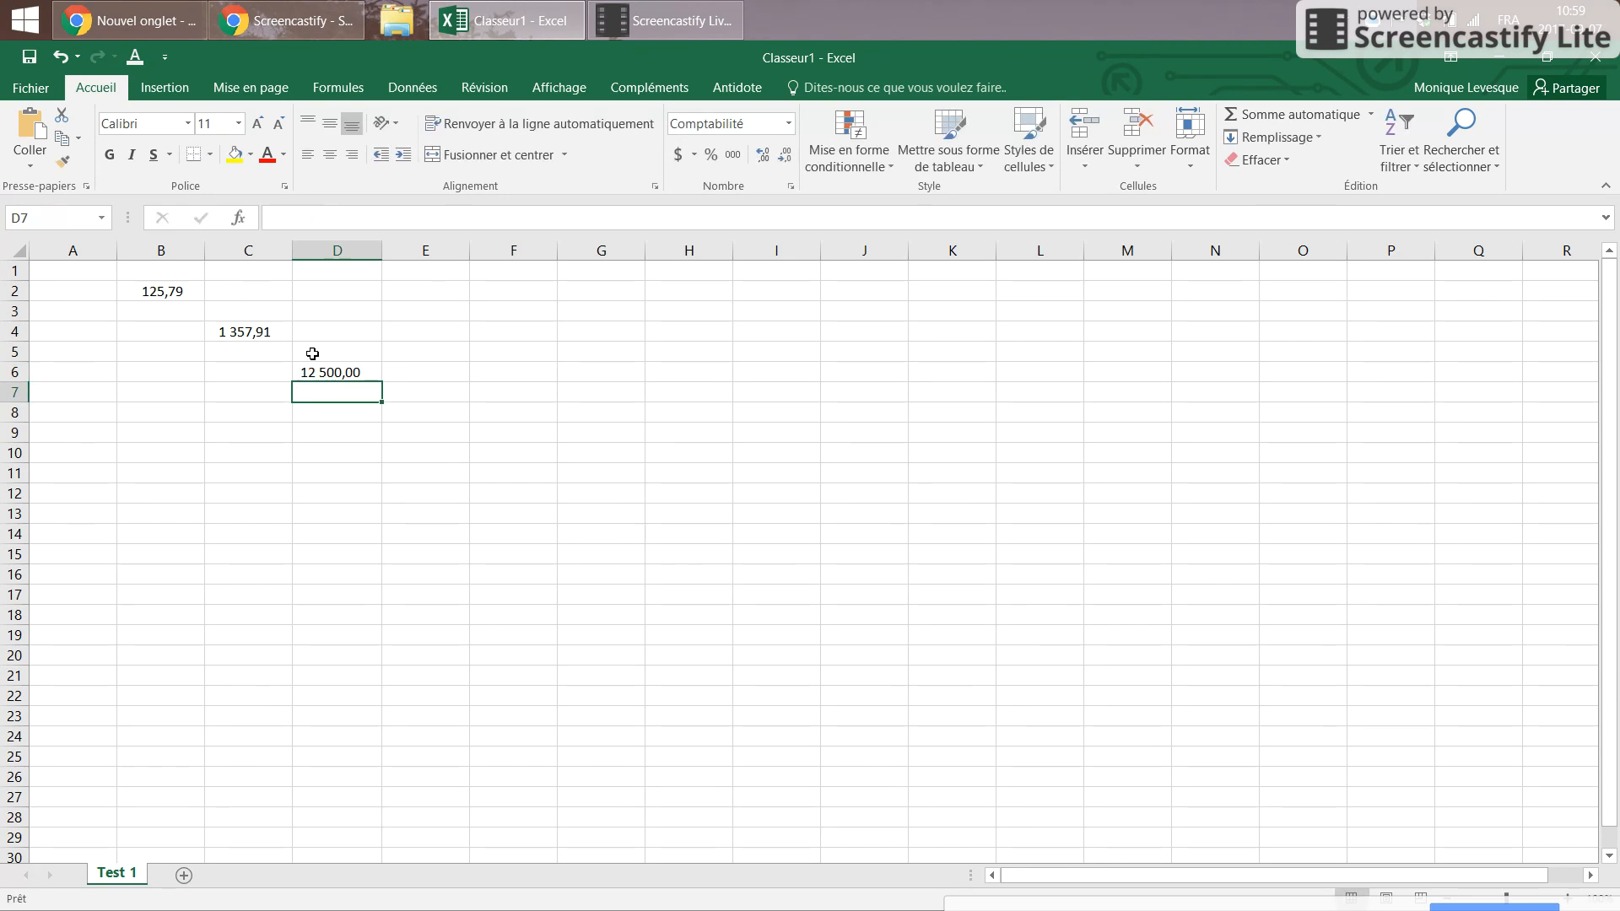
pyautogui.click(329, 372)
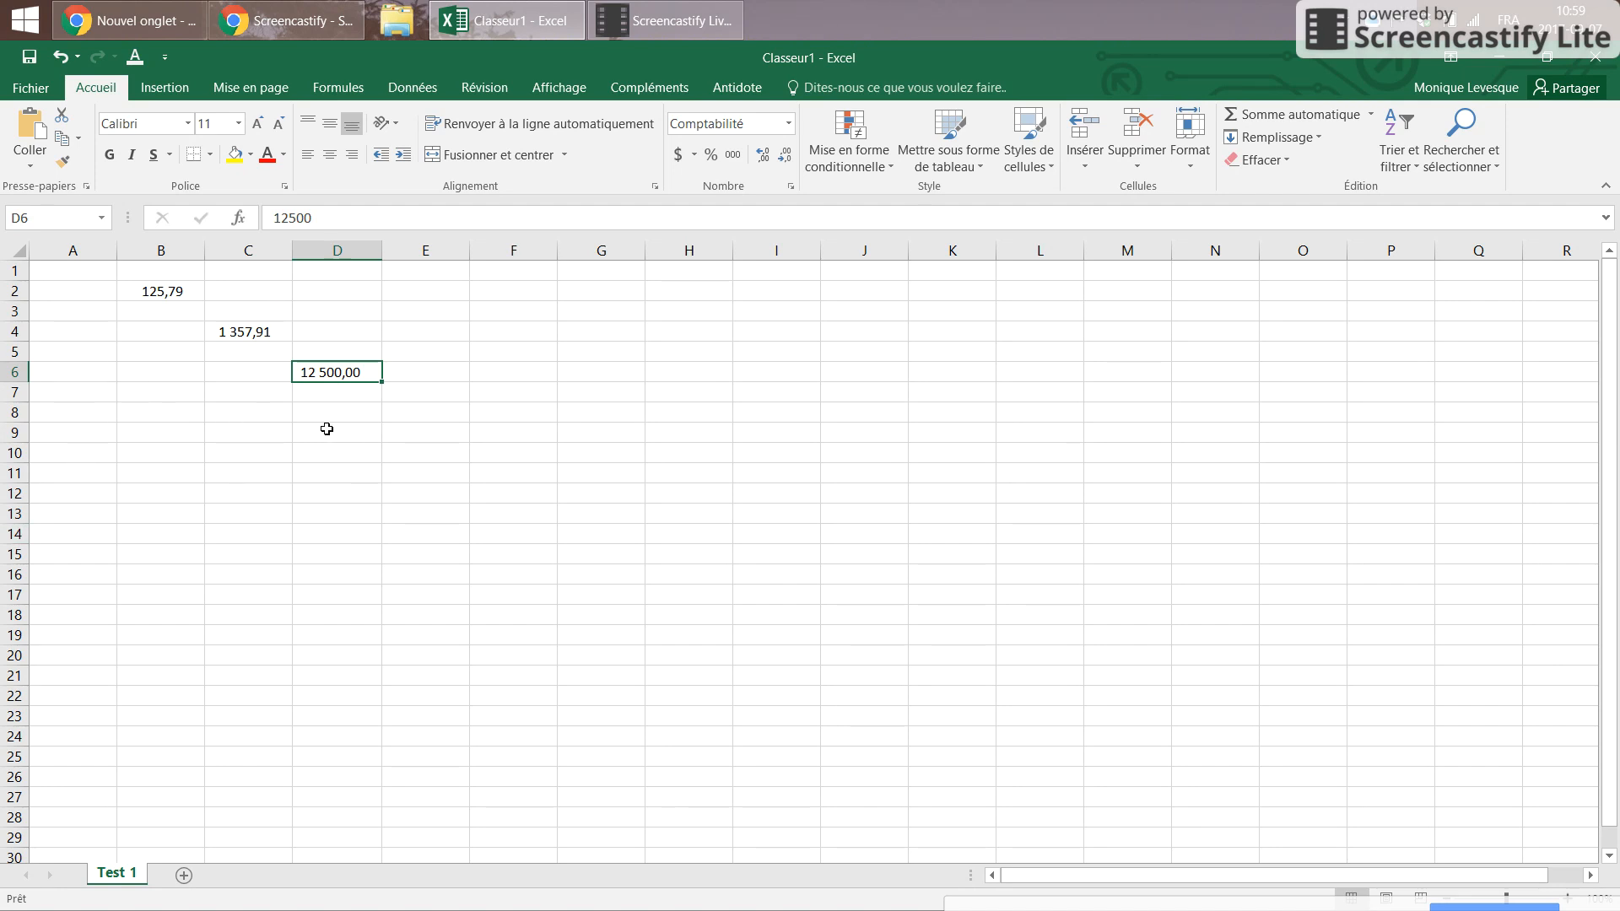
# Step: Enter the amount 1897125,39 in cell C9 and reselect that cell
pyautogui.click(230, 440)
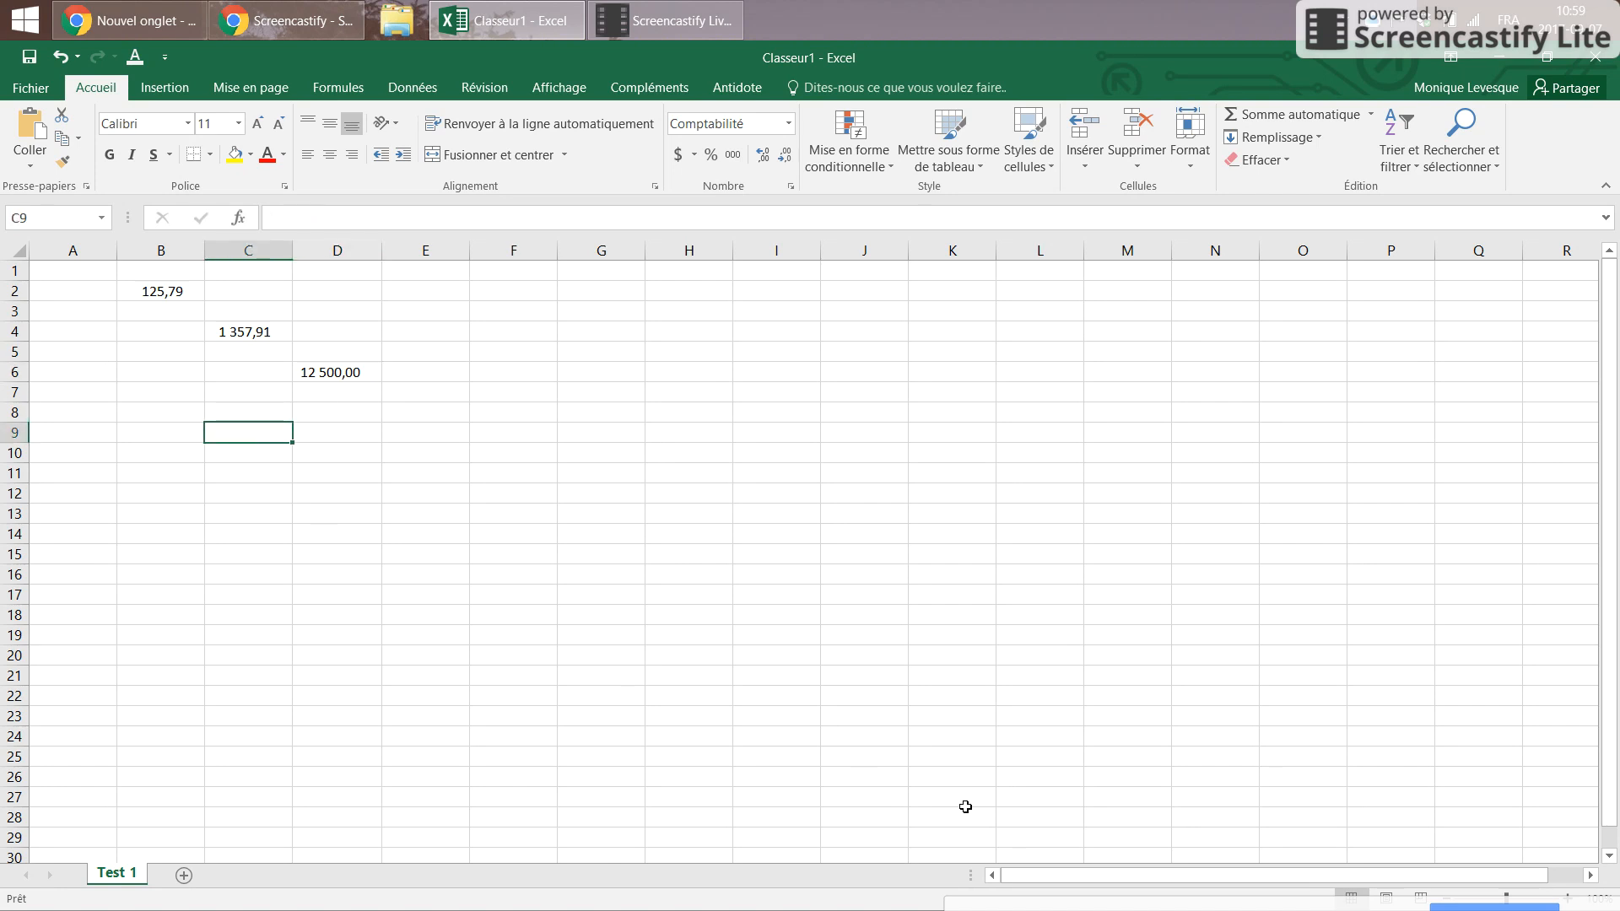
pyautogui.write('1897')
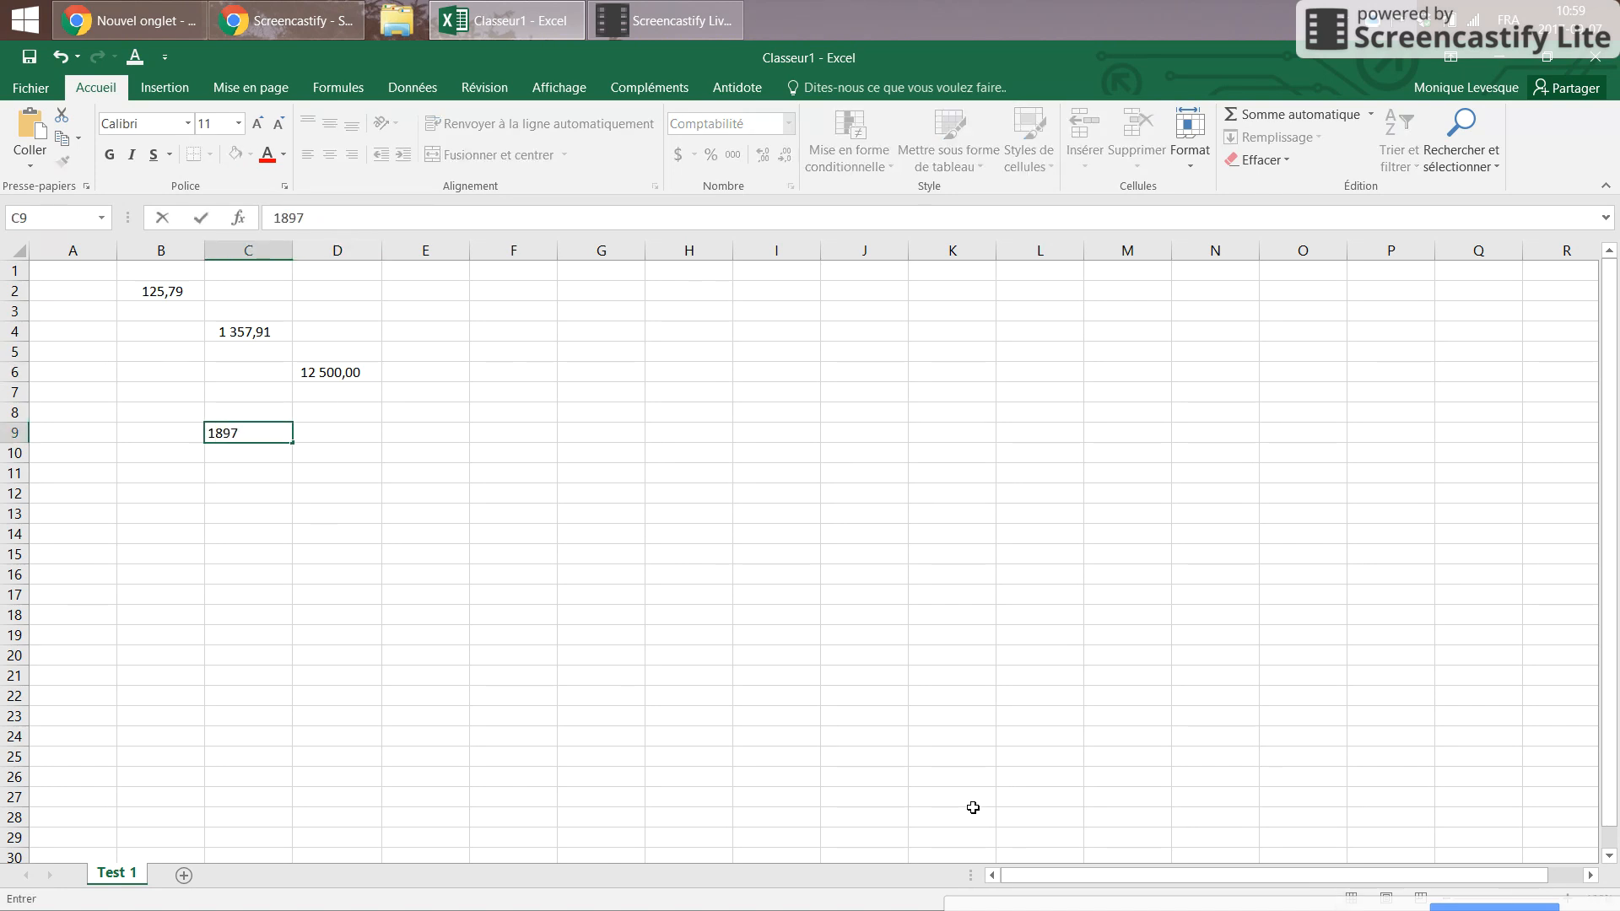
pyautogui.write('125,39')
pyautogui.press('Return')
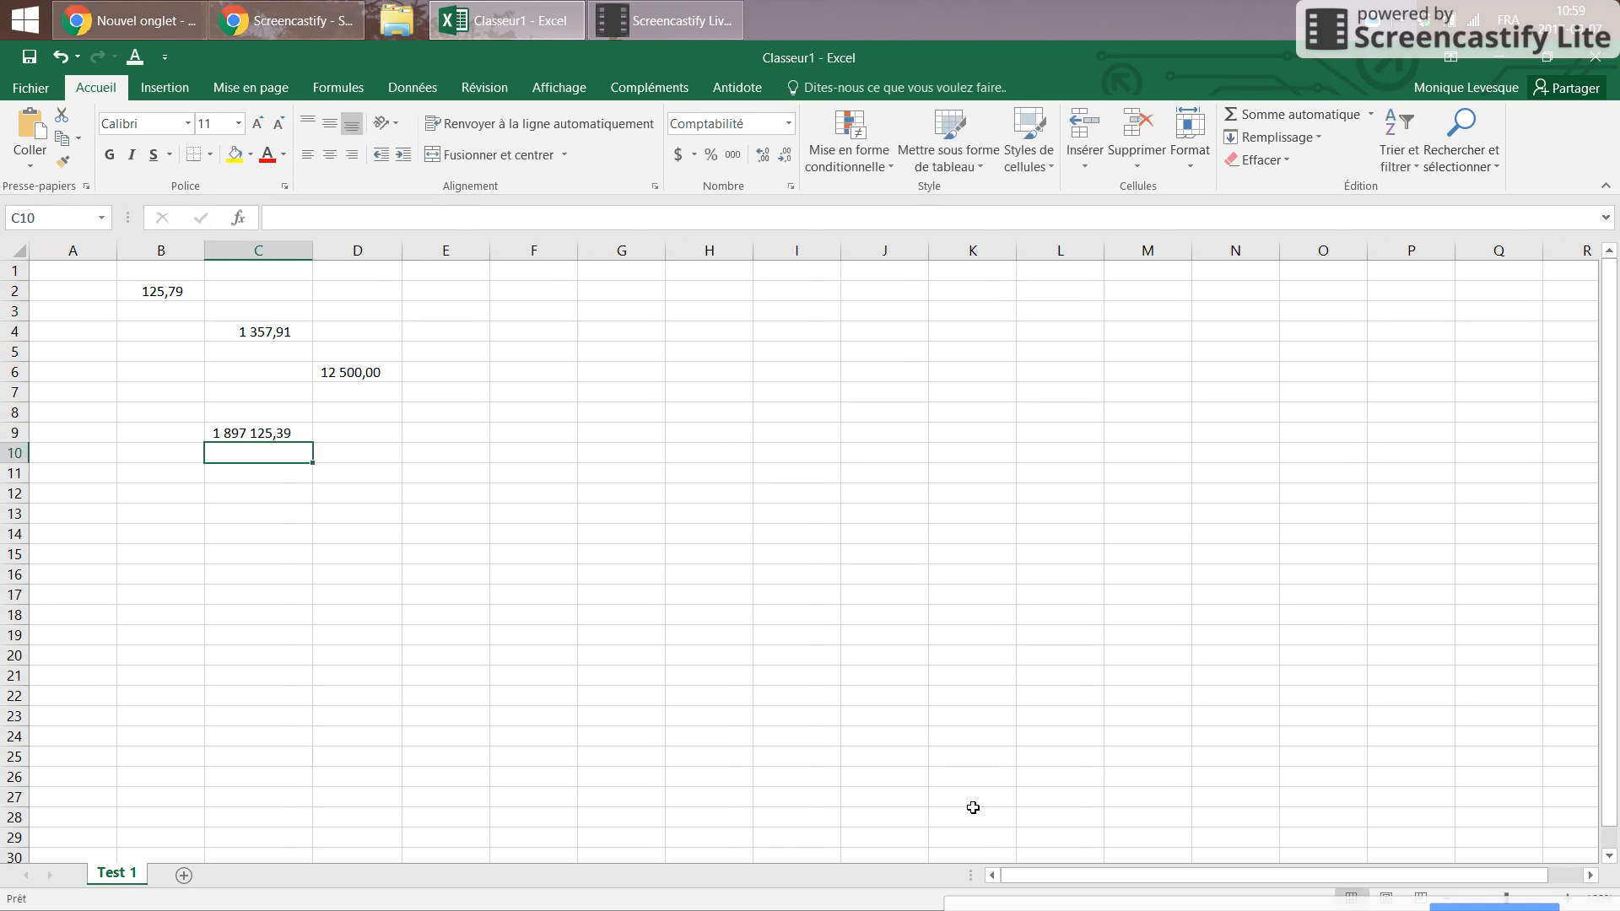
pyautogui.click(232, 436)
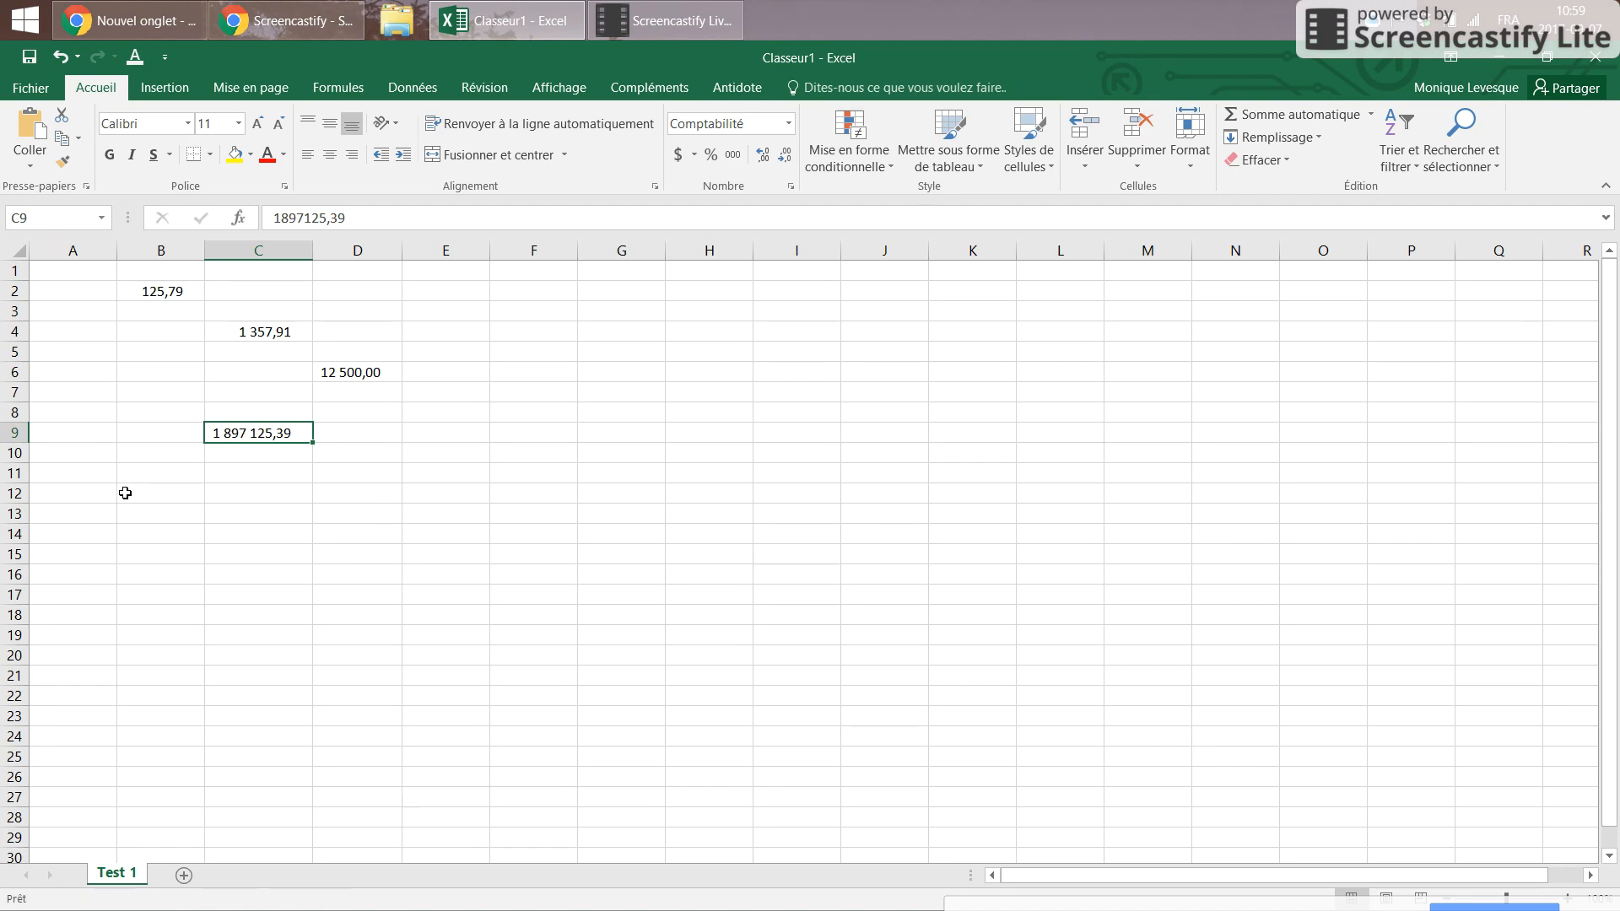
# Step: Check the decimal and symbol settings of the Comptabilité format for the whole sheet
pyautogui.click(21, 250)
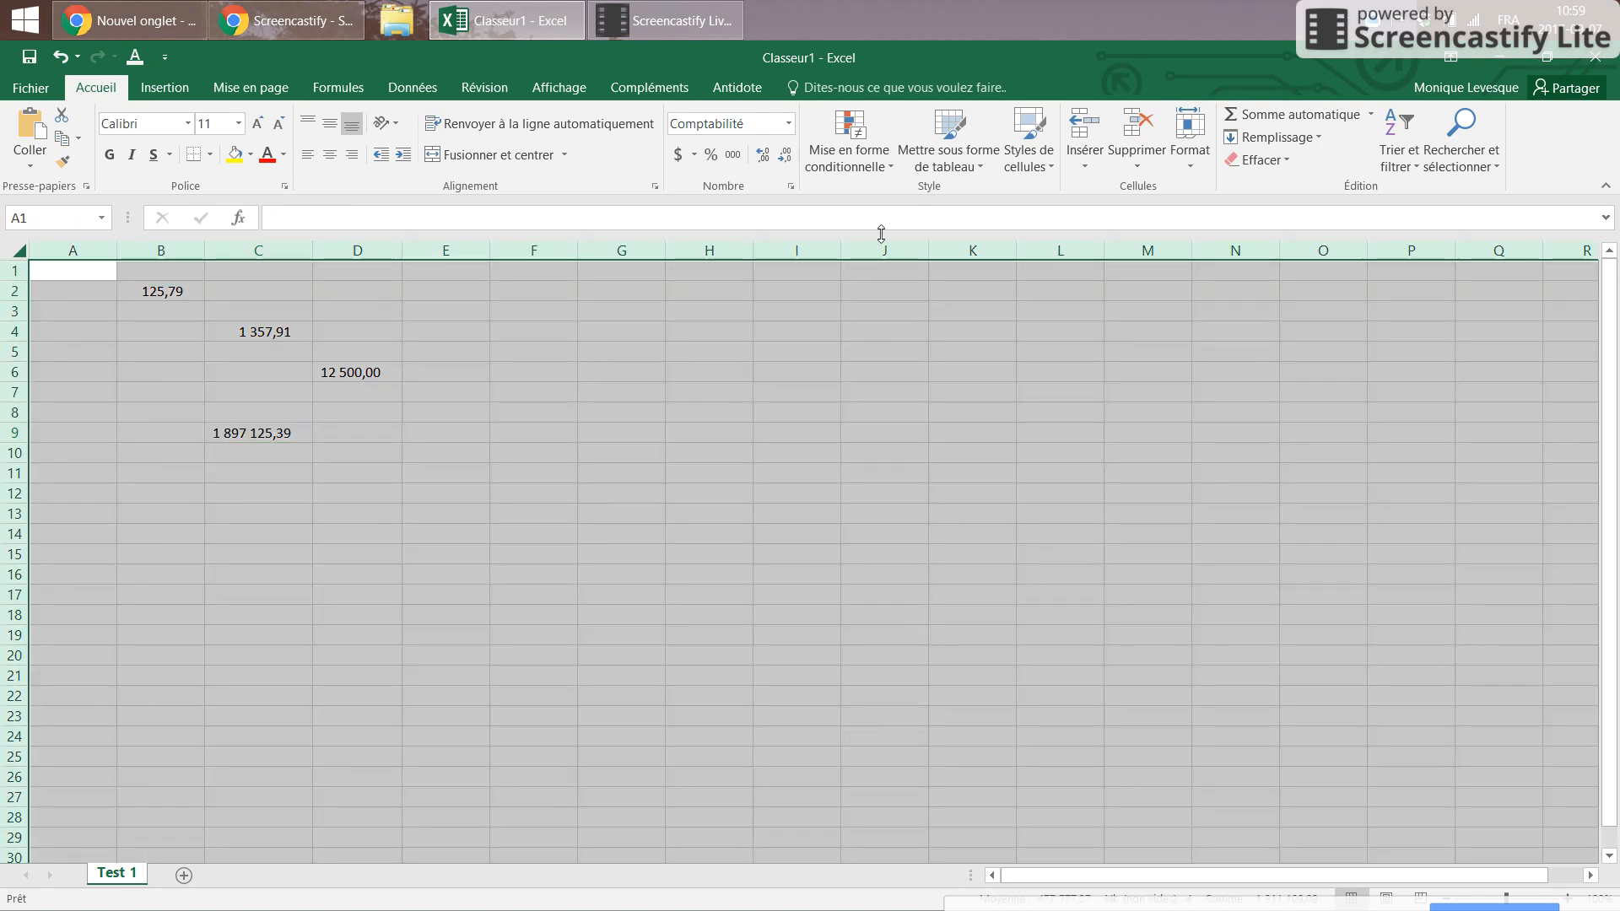
pyautogui.click(791, 186)
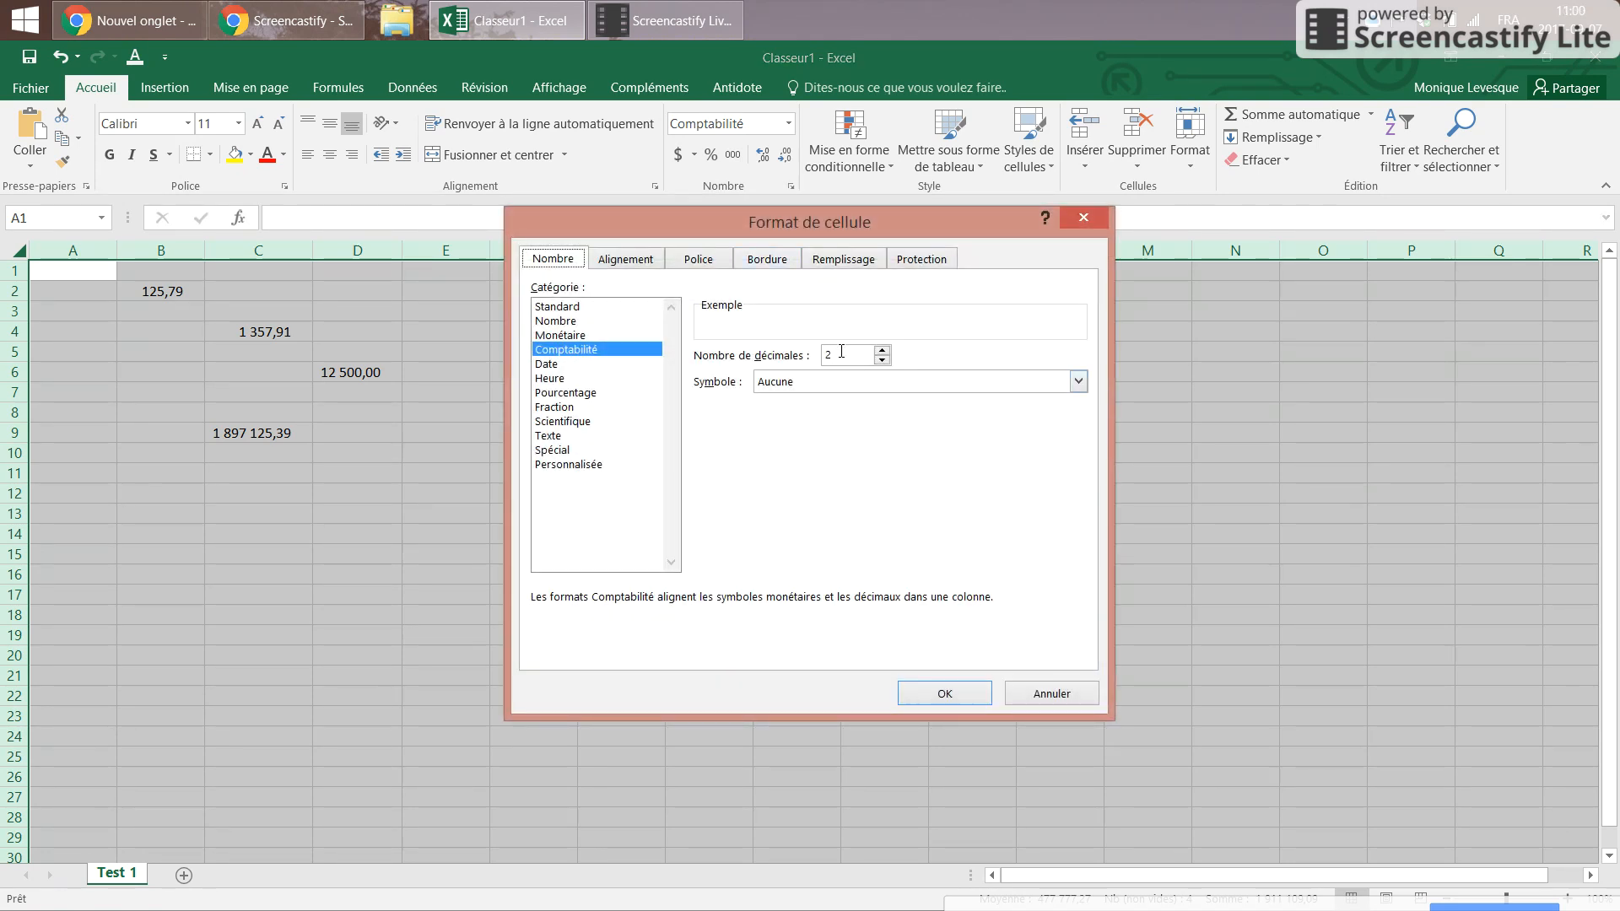
pyautogui.click(945, 693)
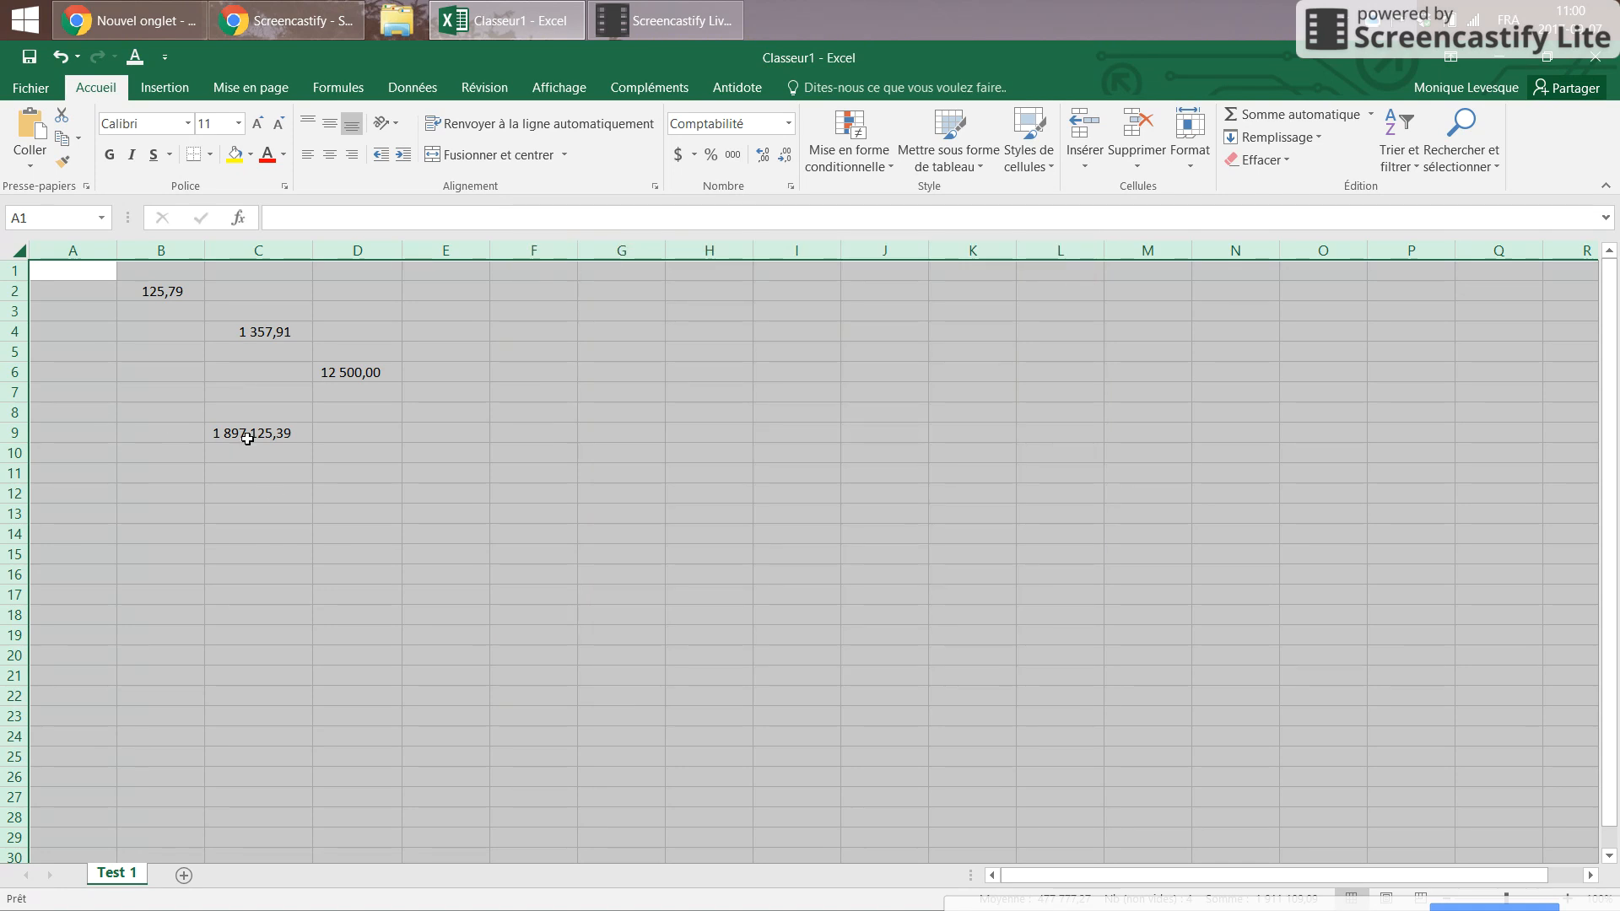
pyautogui.click(247, 436)
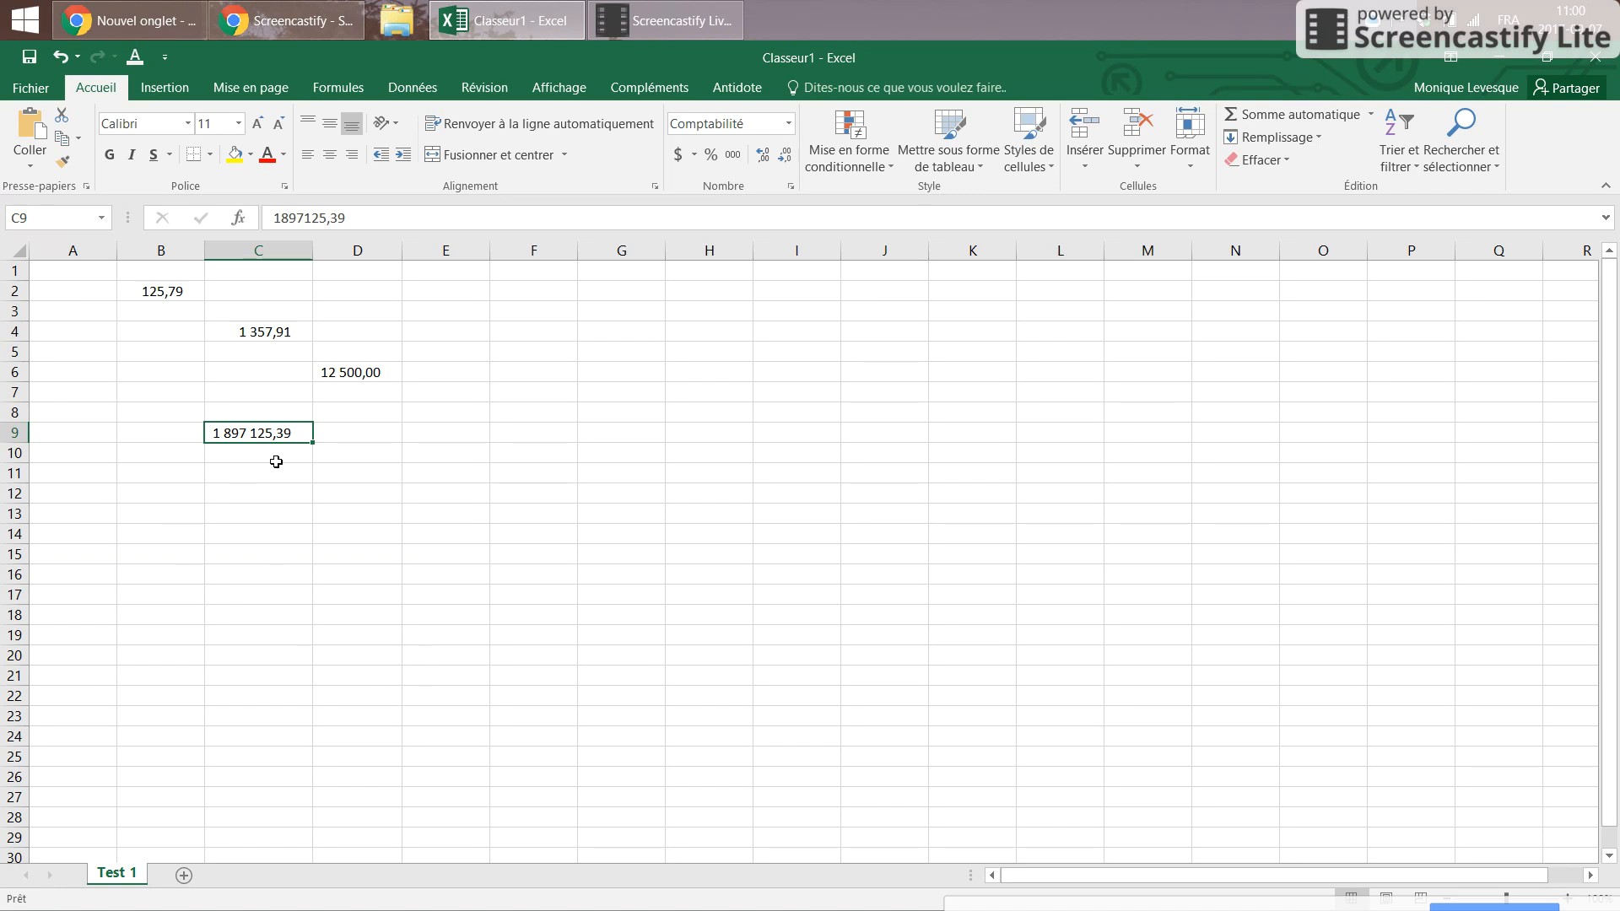
# Step: Enter the formula =SOMME(B2:B10) in cell B11 to total column B, and reselect that cell
pyautogui.click(153, 456)
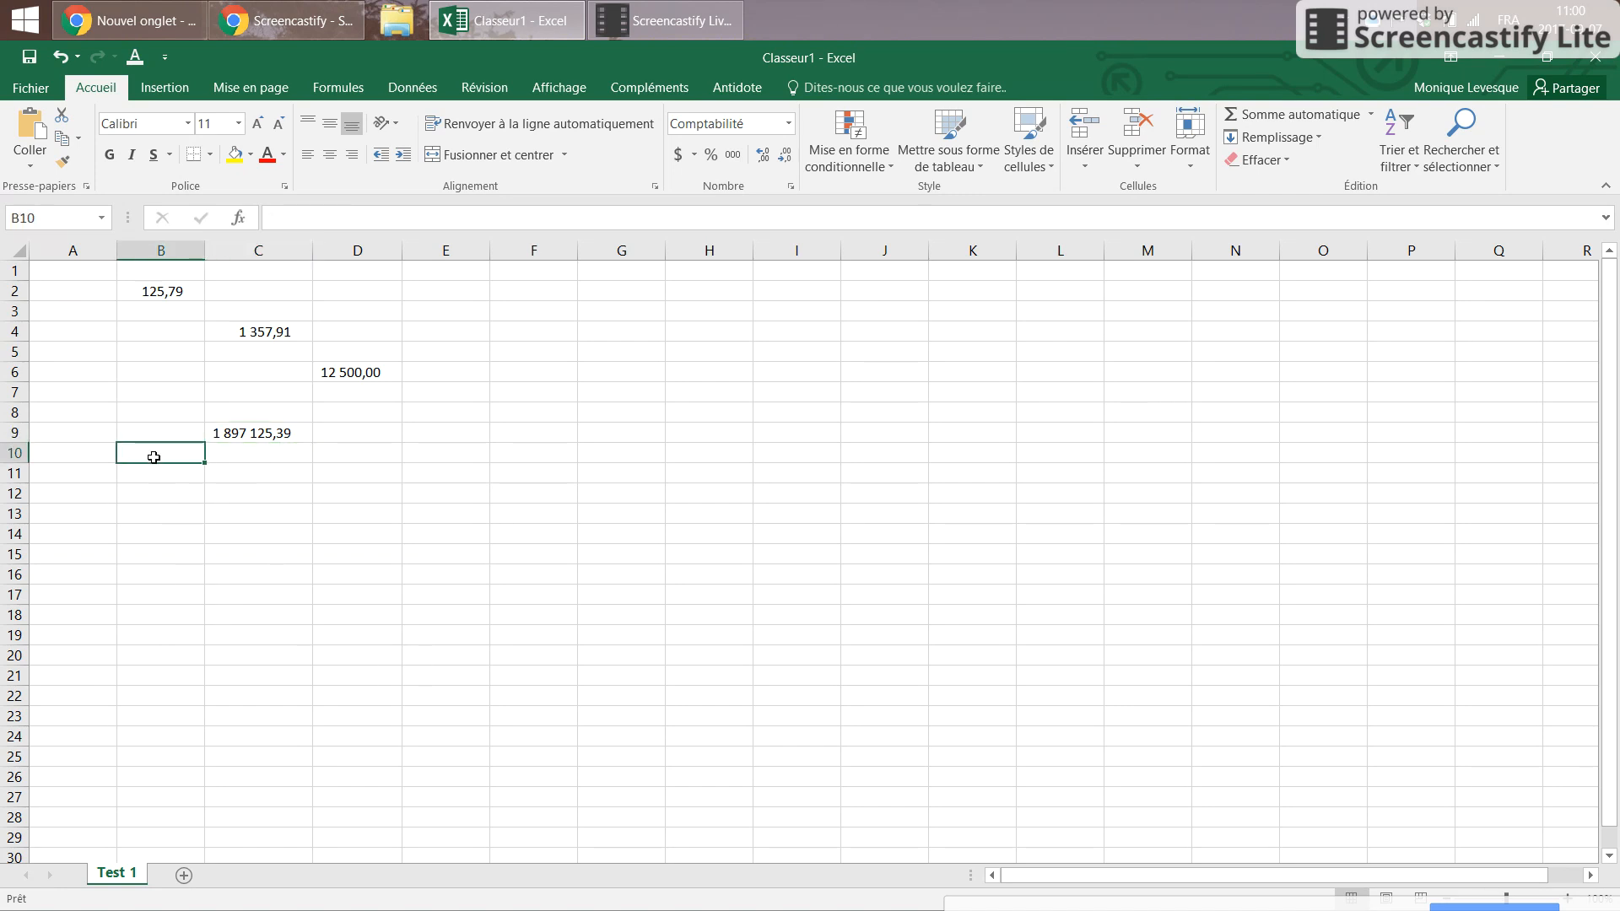
pyautogui.click(59, 454)
pyautogui.click(169, 474)
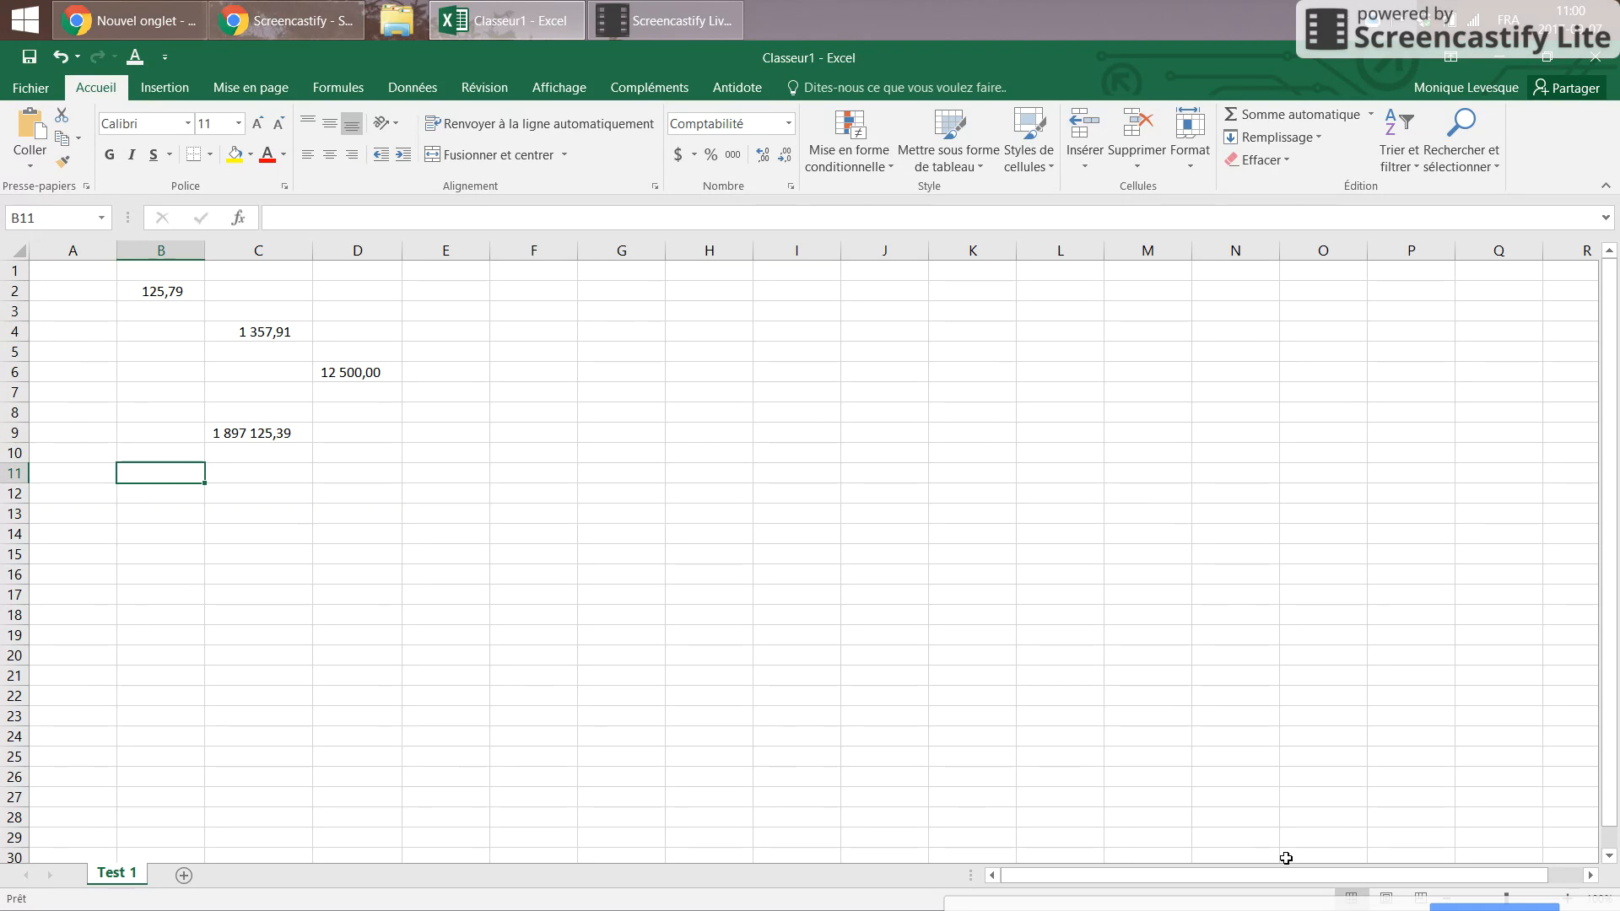
pyautogui.write('=')
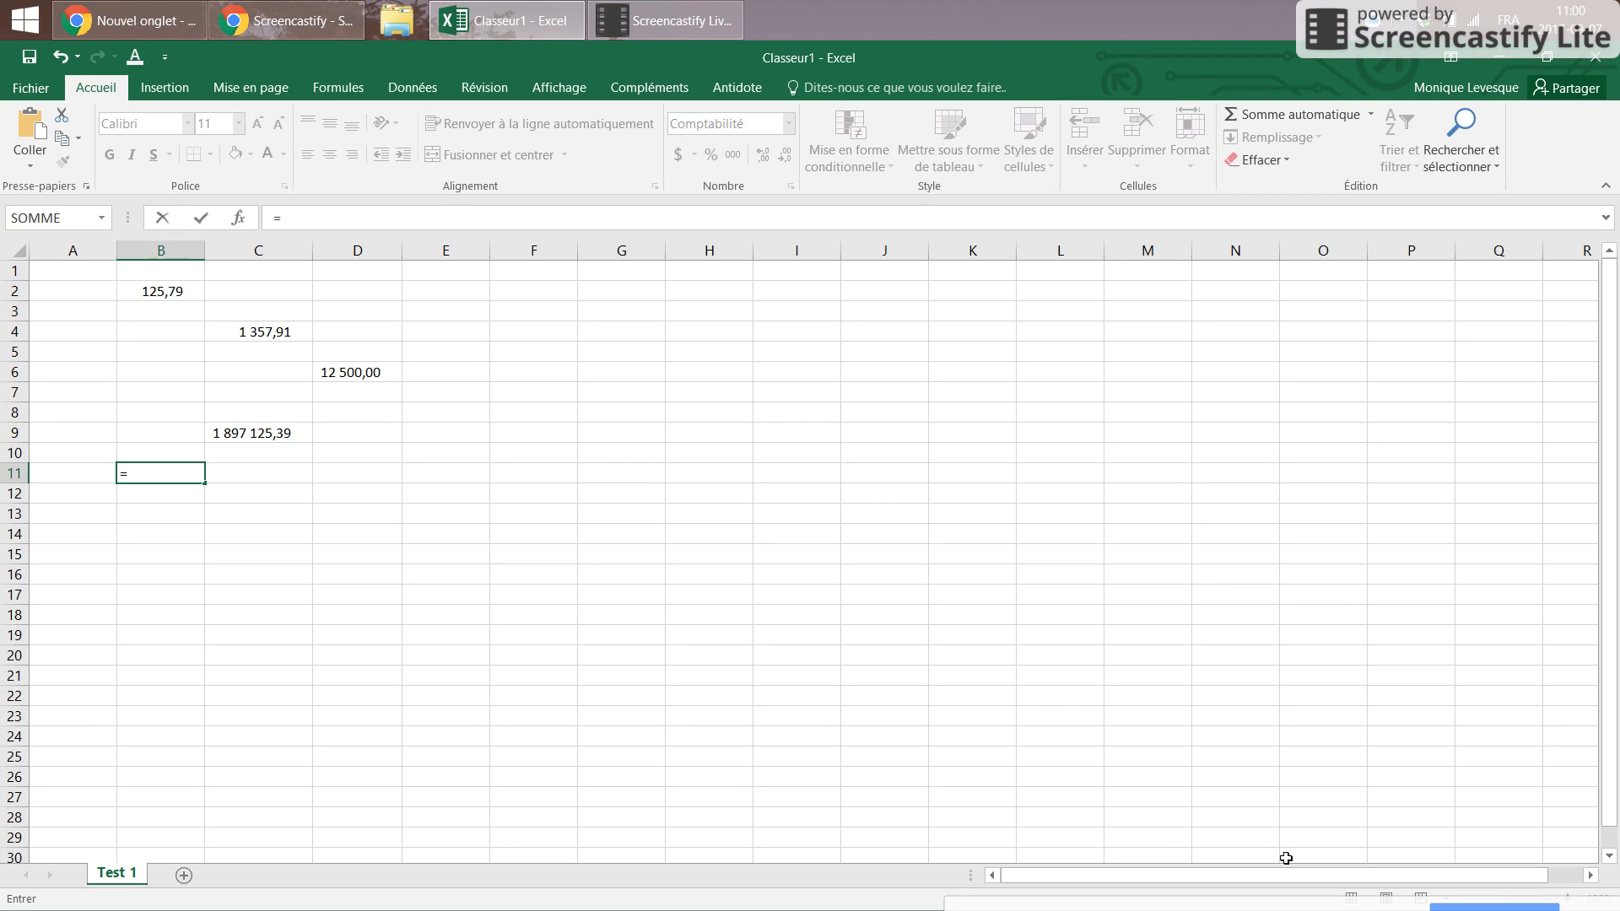
pyautogui.write('somm')
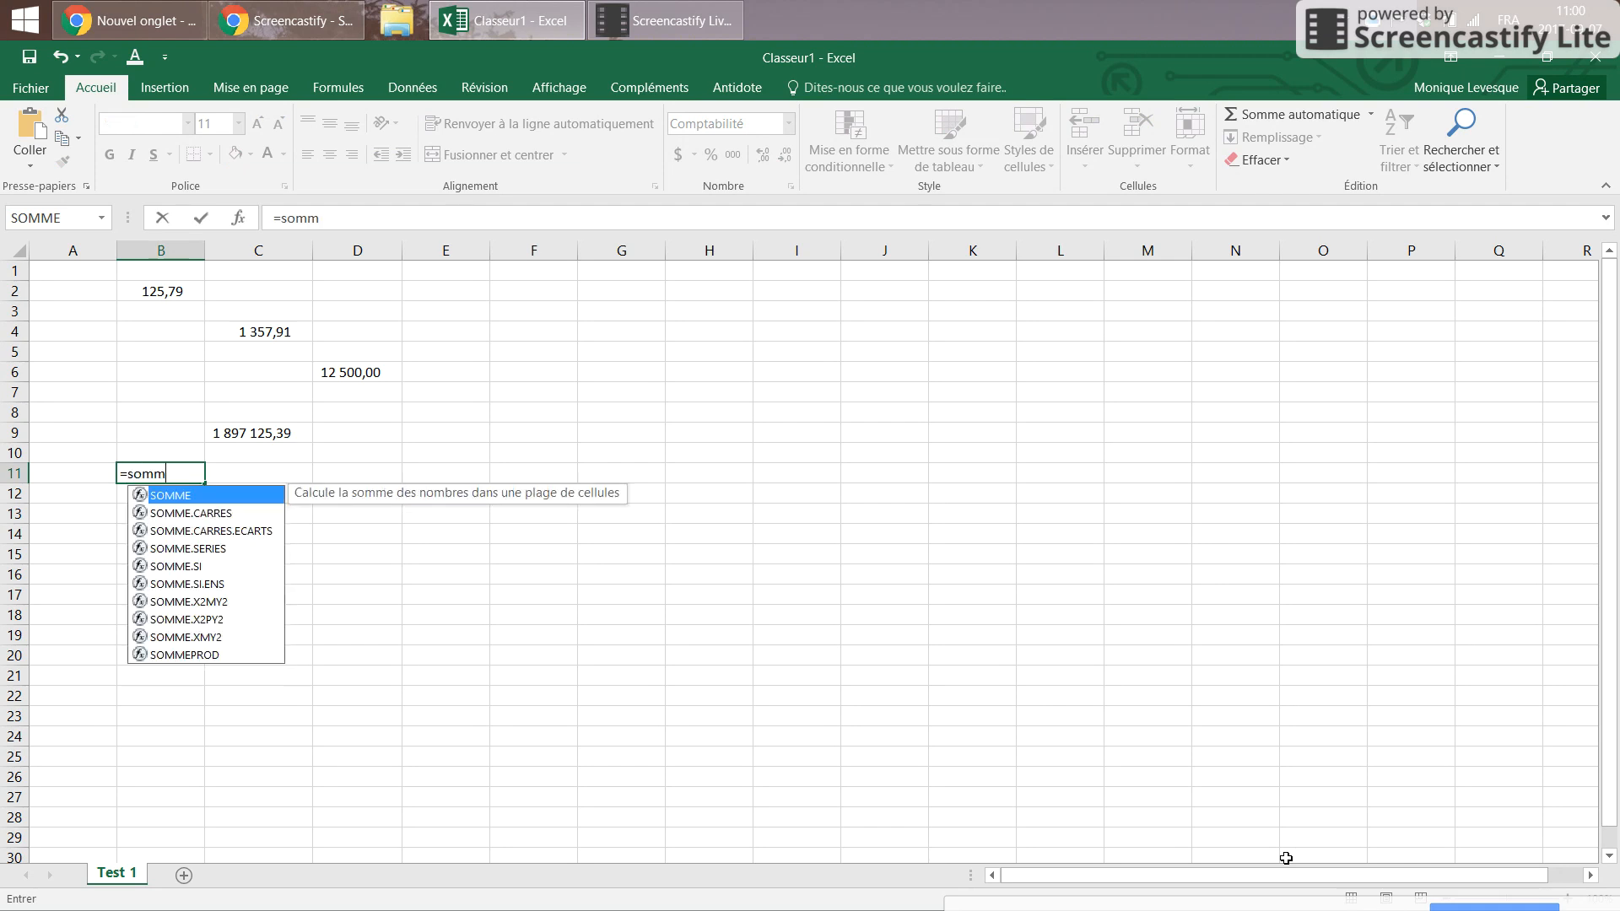
pyautogui.write('e(')
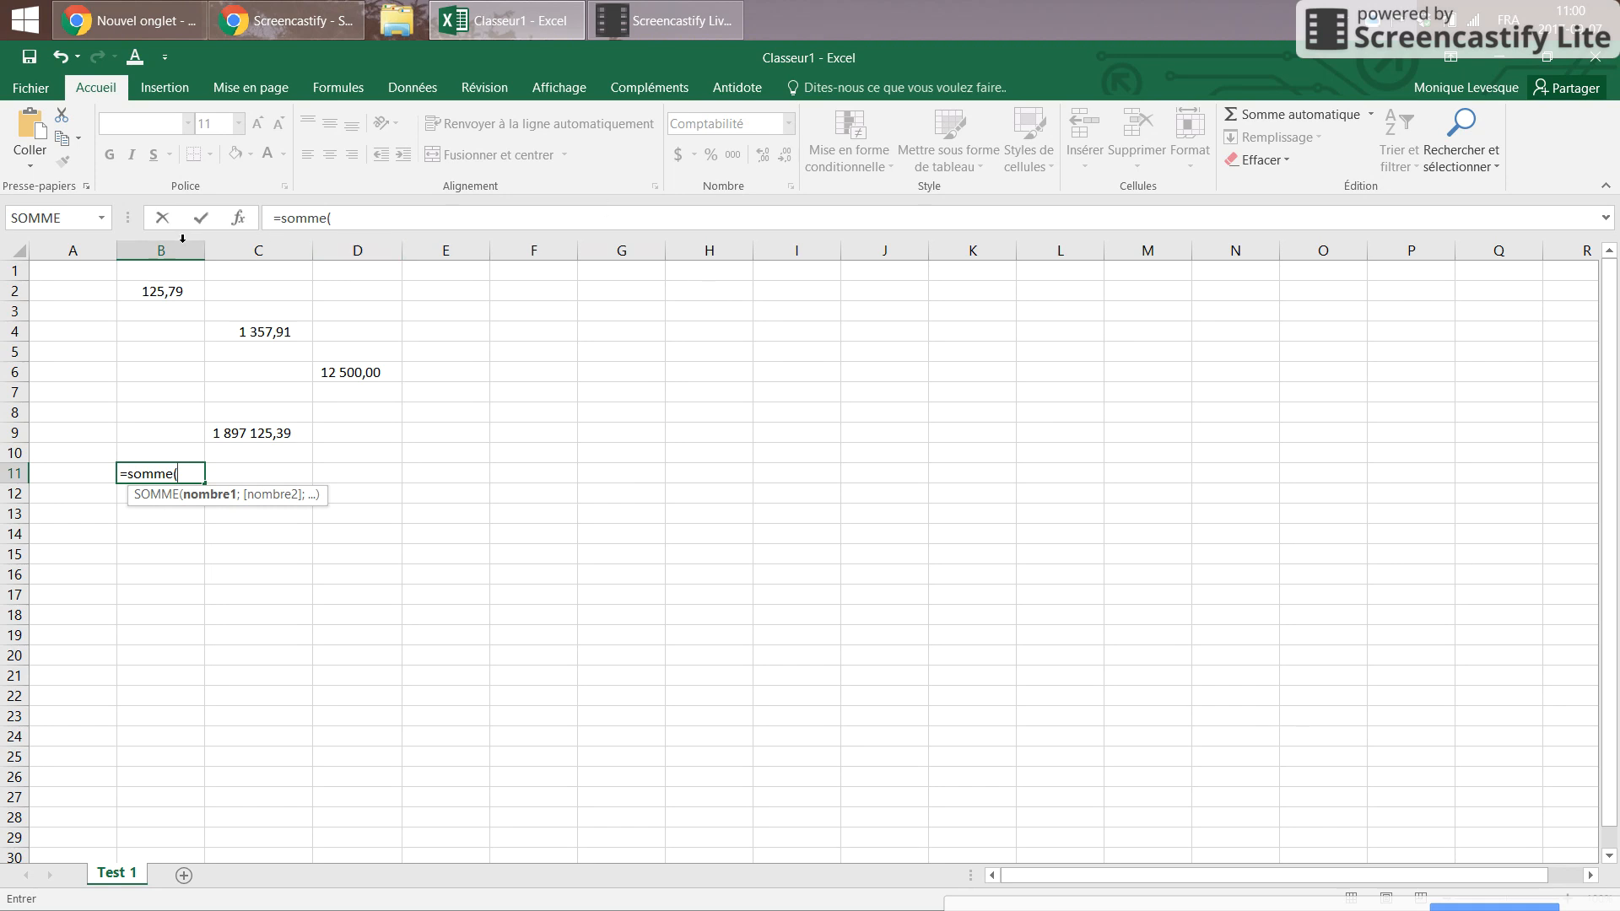
pyautogui.click(167, 290)
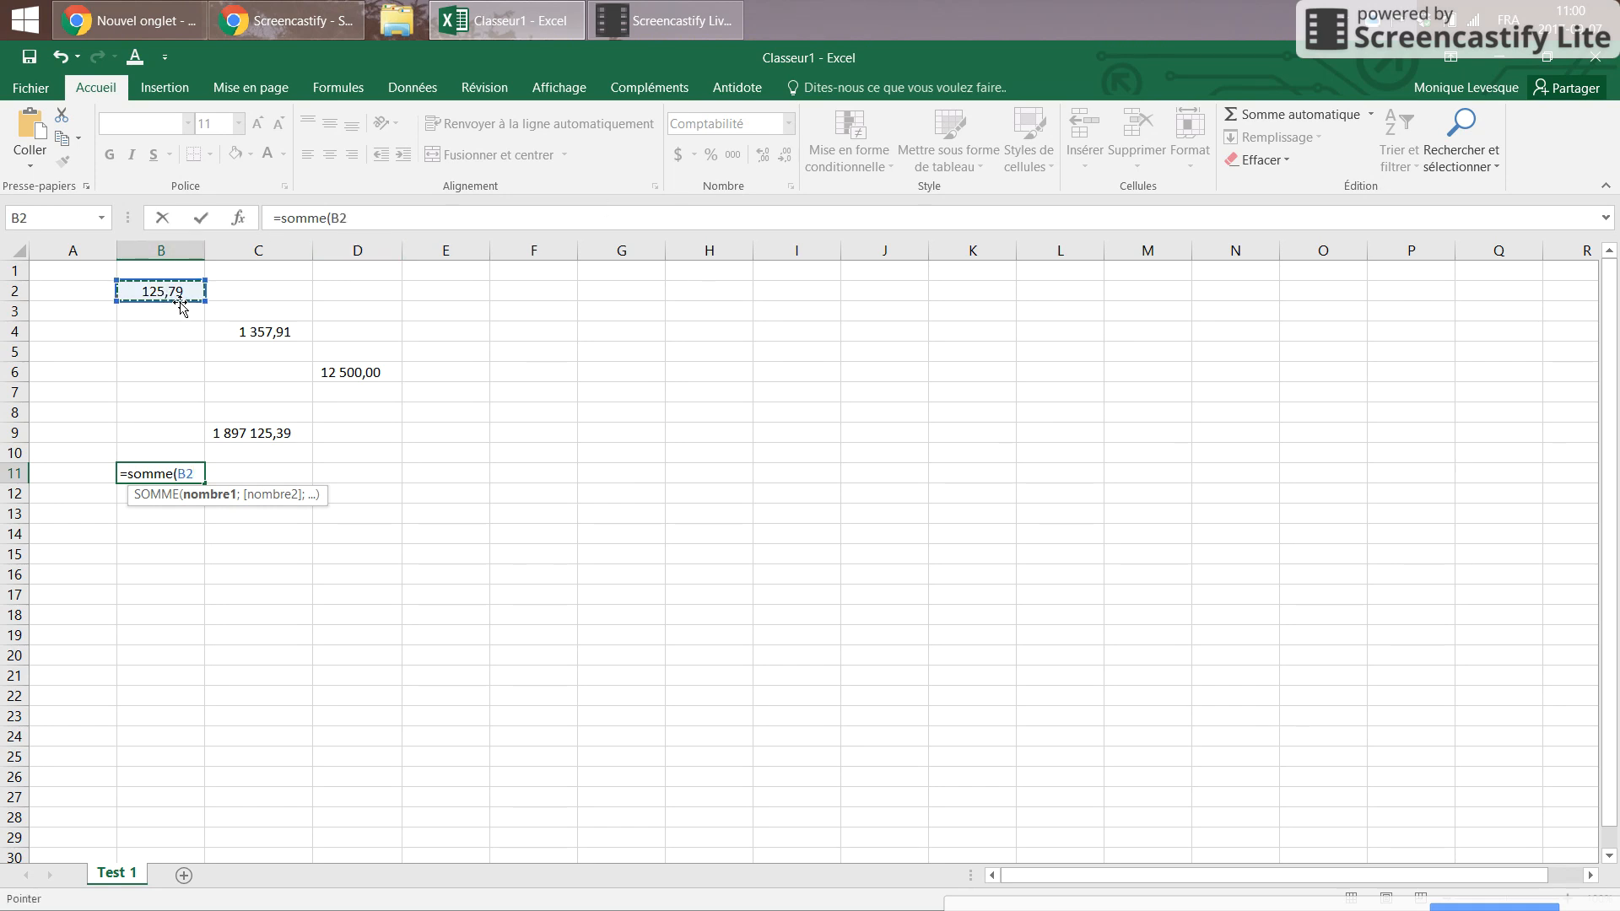
pyautogui.moveTo(193, 294); pyautogui.dragTo(182, 460)
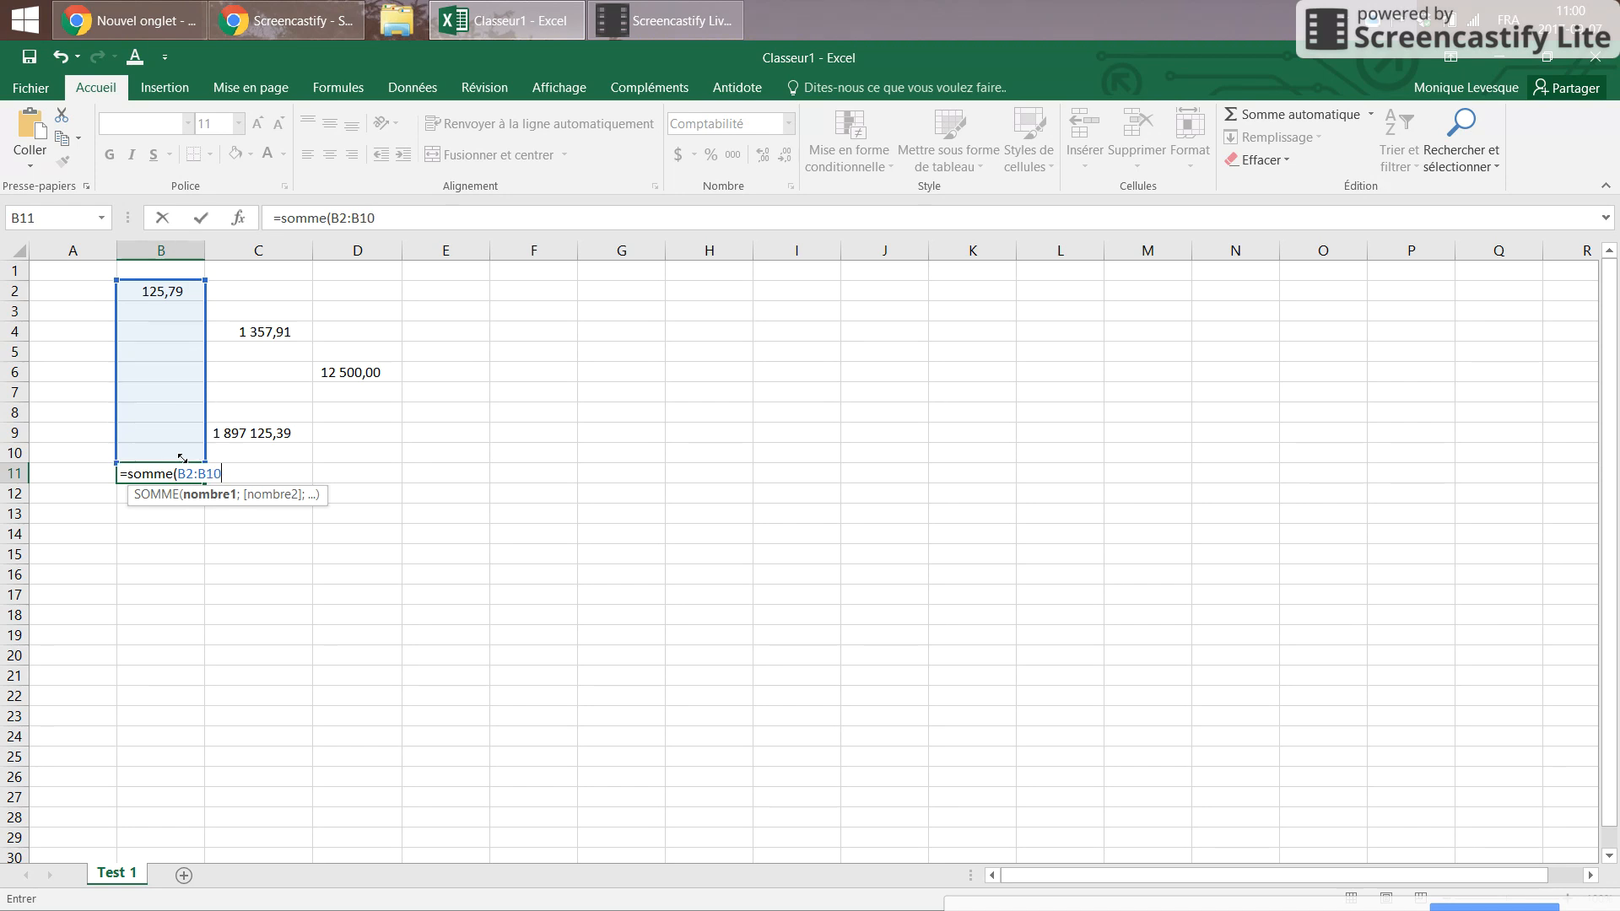
pyautogui.press('Return')
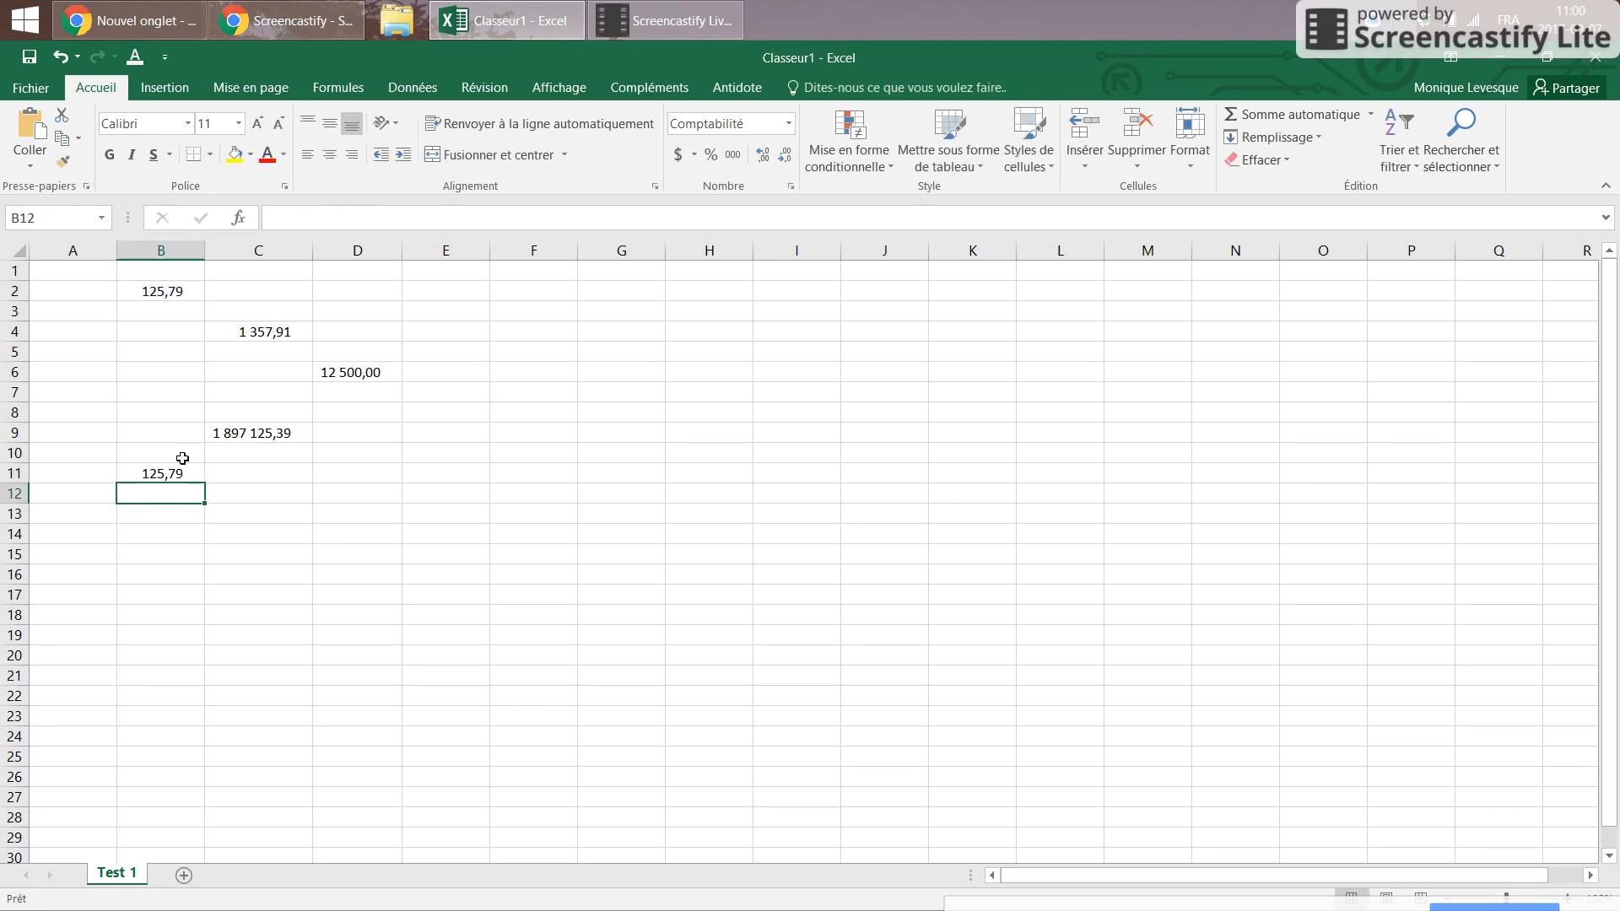
pyautogui.press('Up')
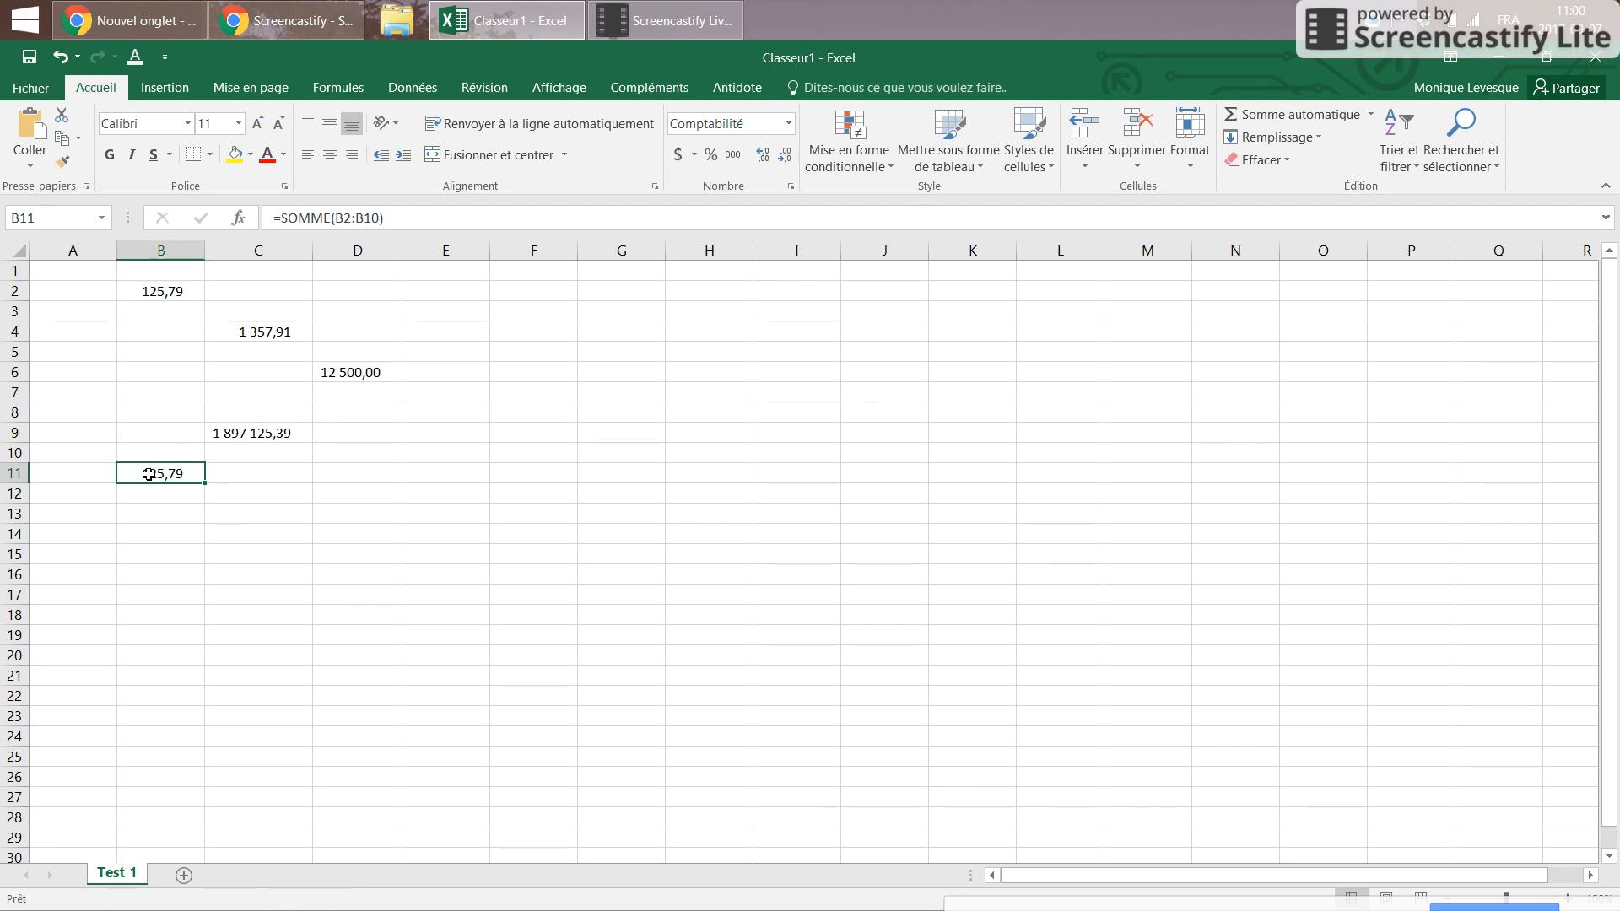
pyautogui.doubleClick(155, 473)
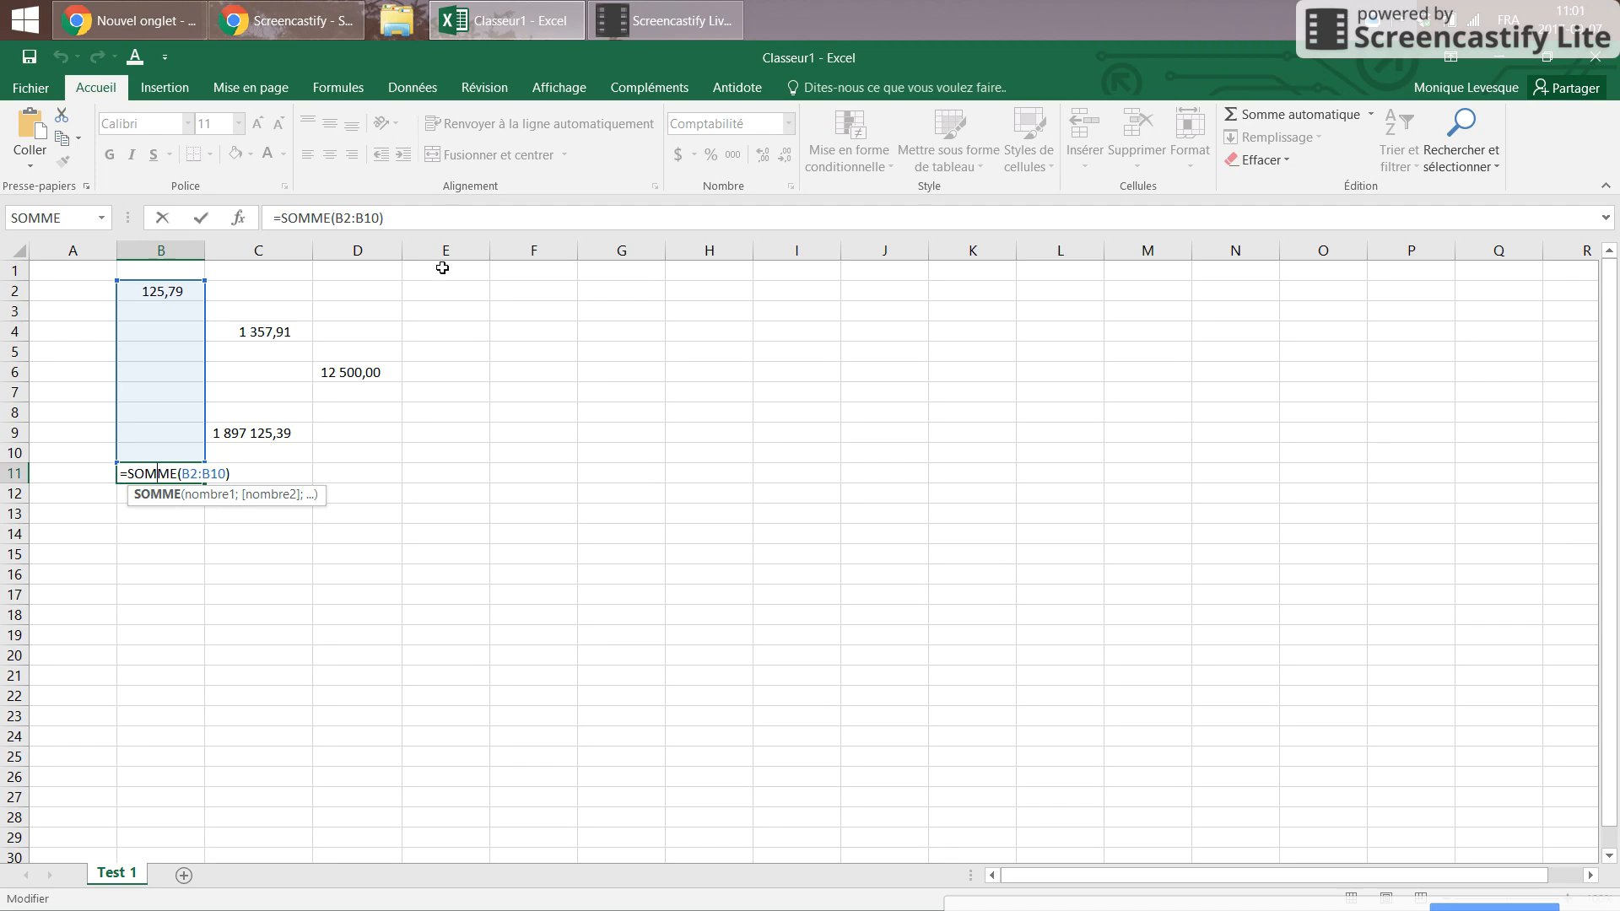
pyautogui.click(182, 474)
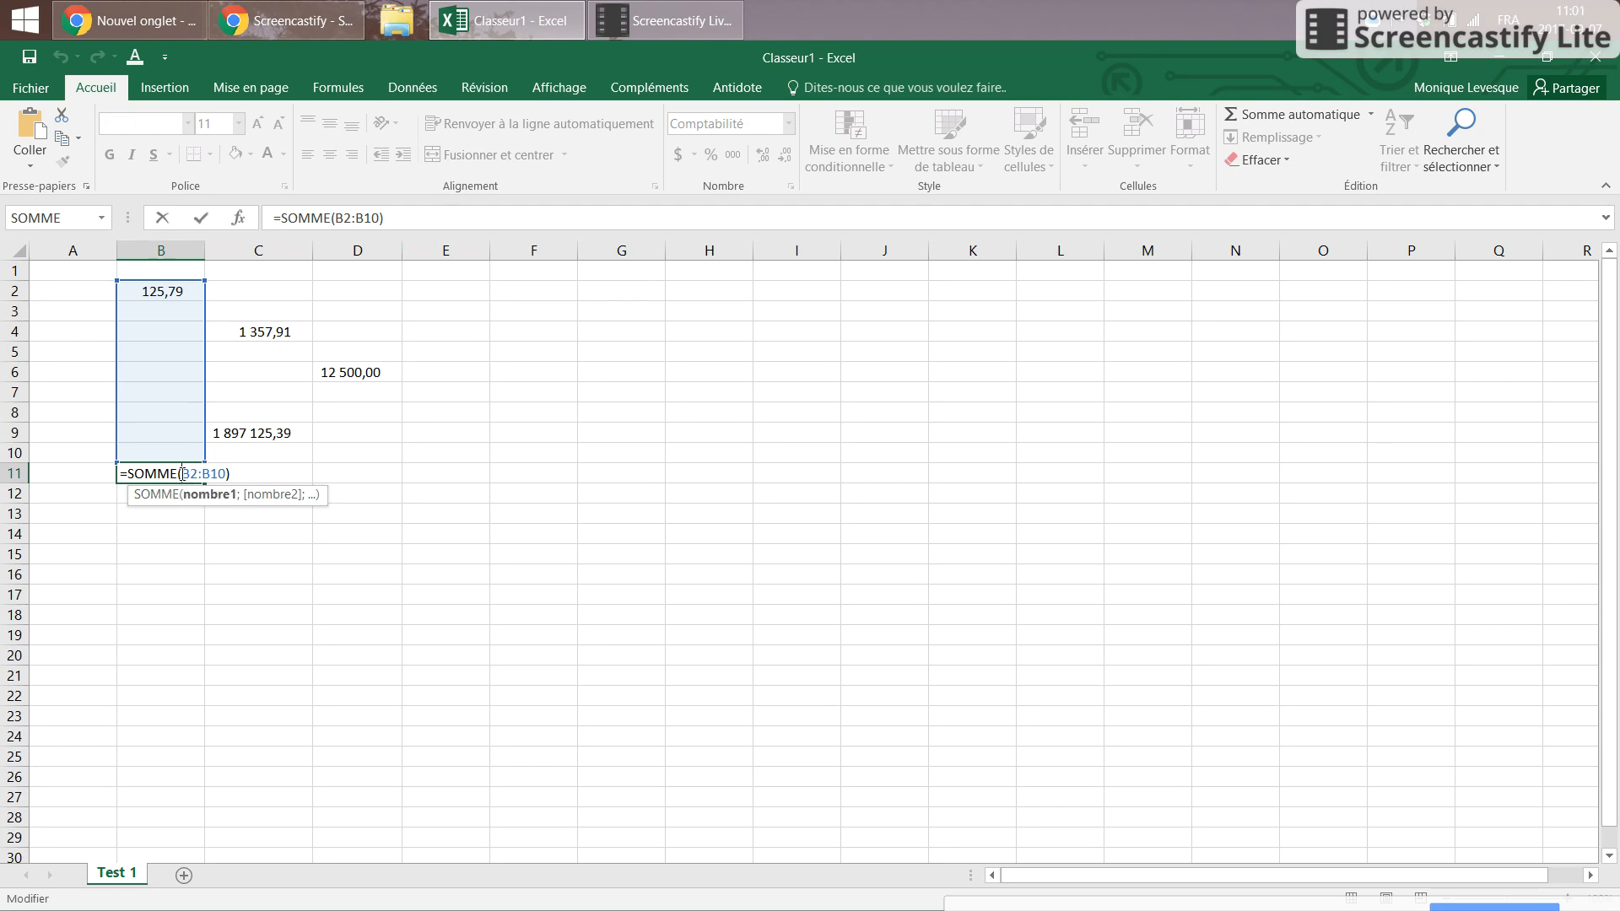
pyautogui.click(195, 291)
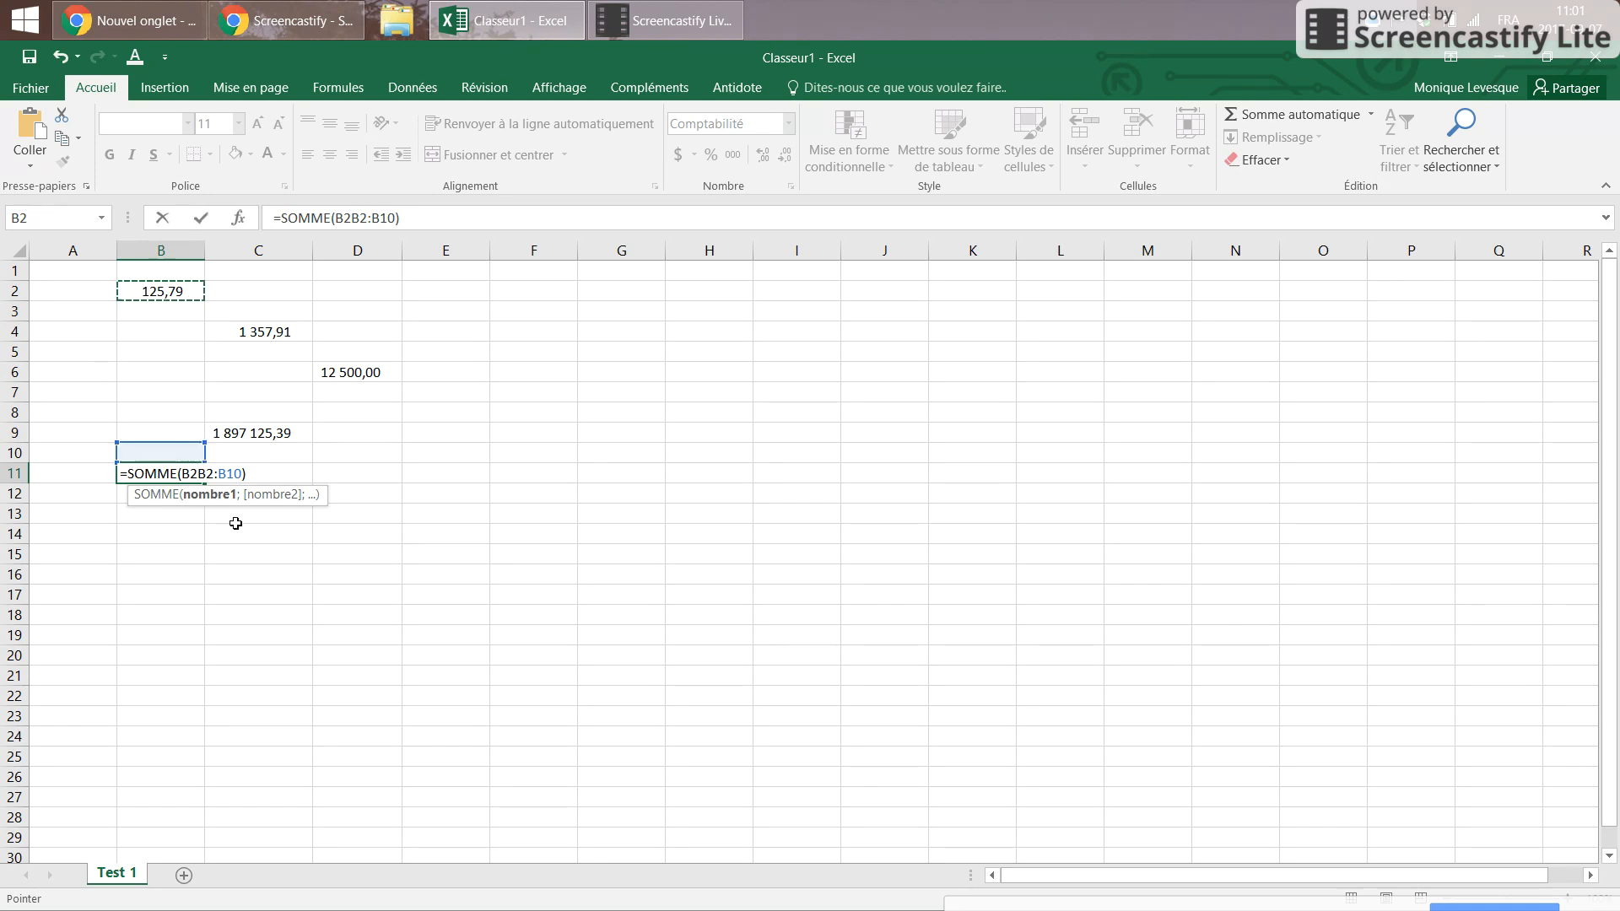
pyautogui.hotkey('ctrl', 'Right')
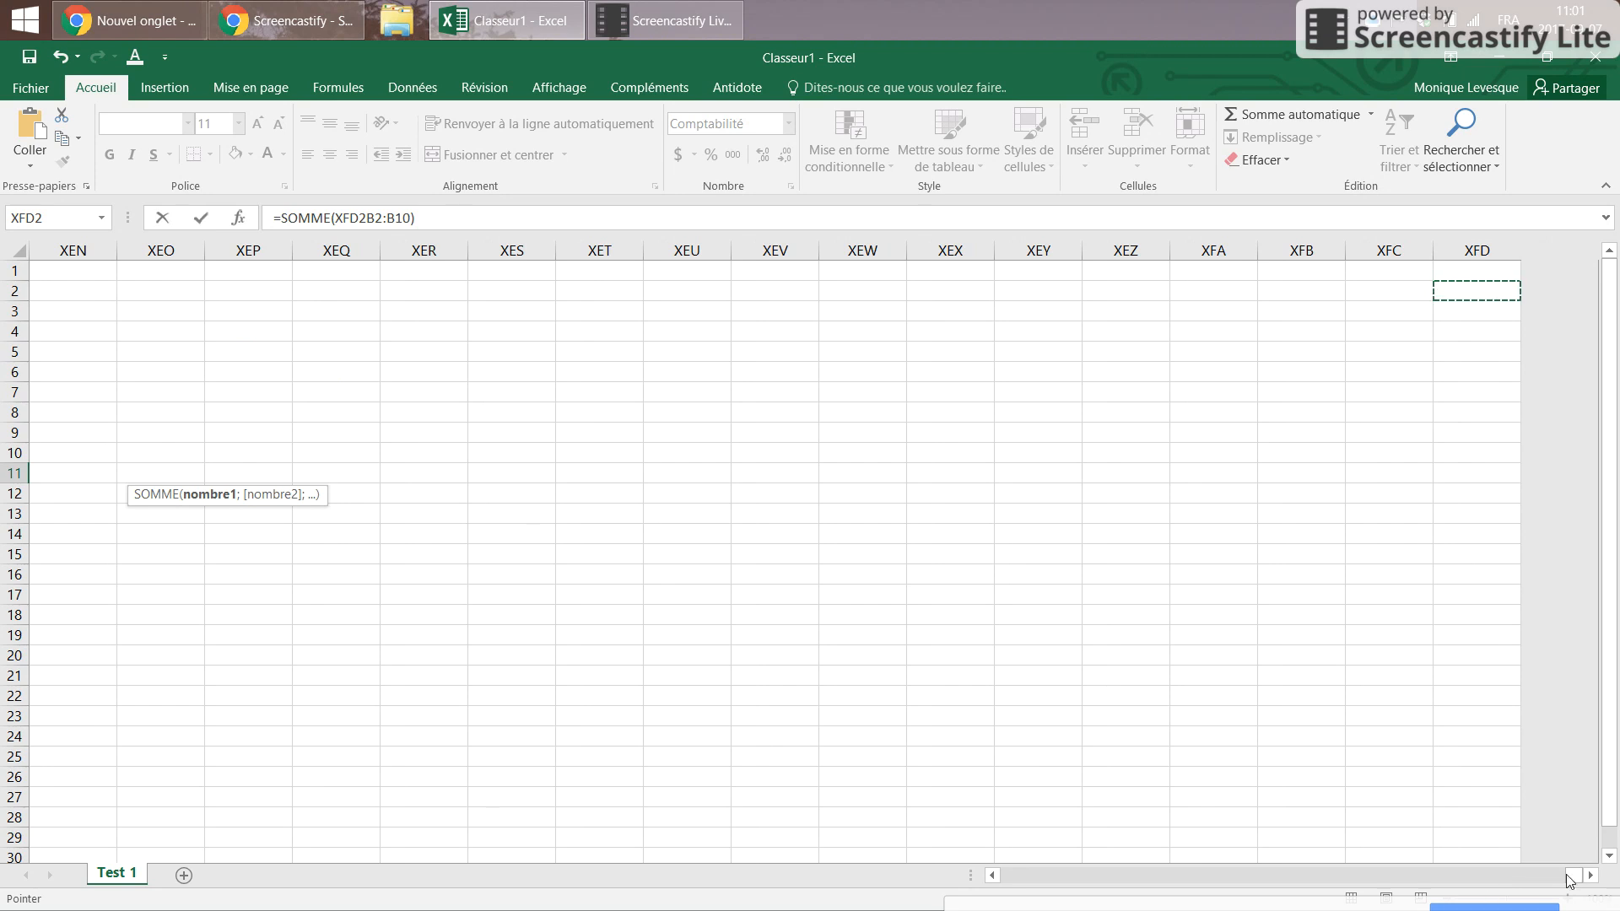
pyautogui.moveTo(1565, 874); pyautogui.dragTo(235, 454)
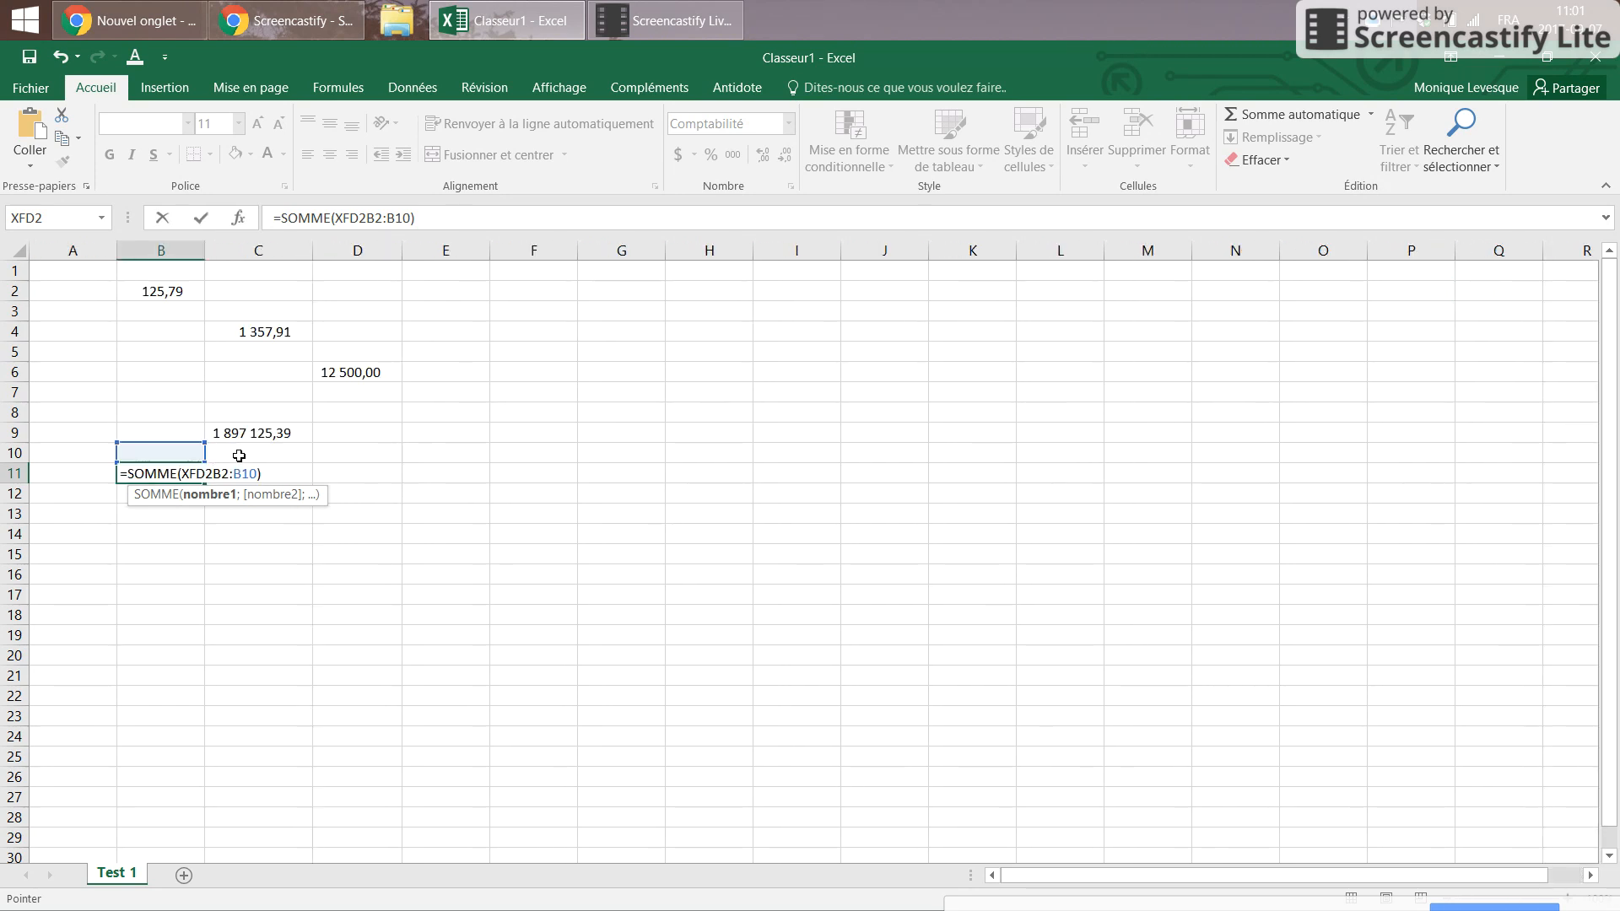
pyautogui.press('BackSpace')
pyautogui.press('BackSpace')
pyautogui.press('BackSpace')
pyautogui.press('BackSpace')
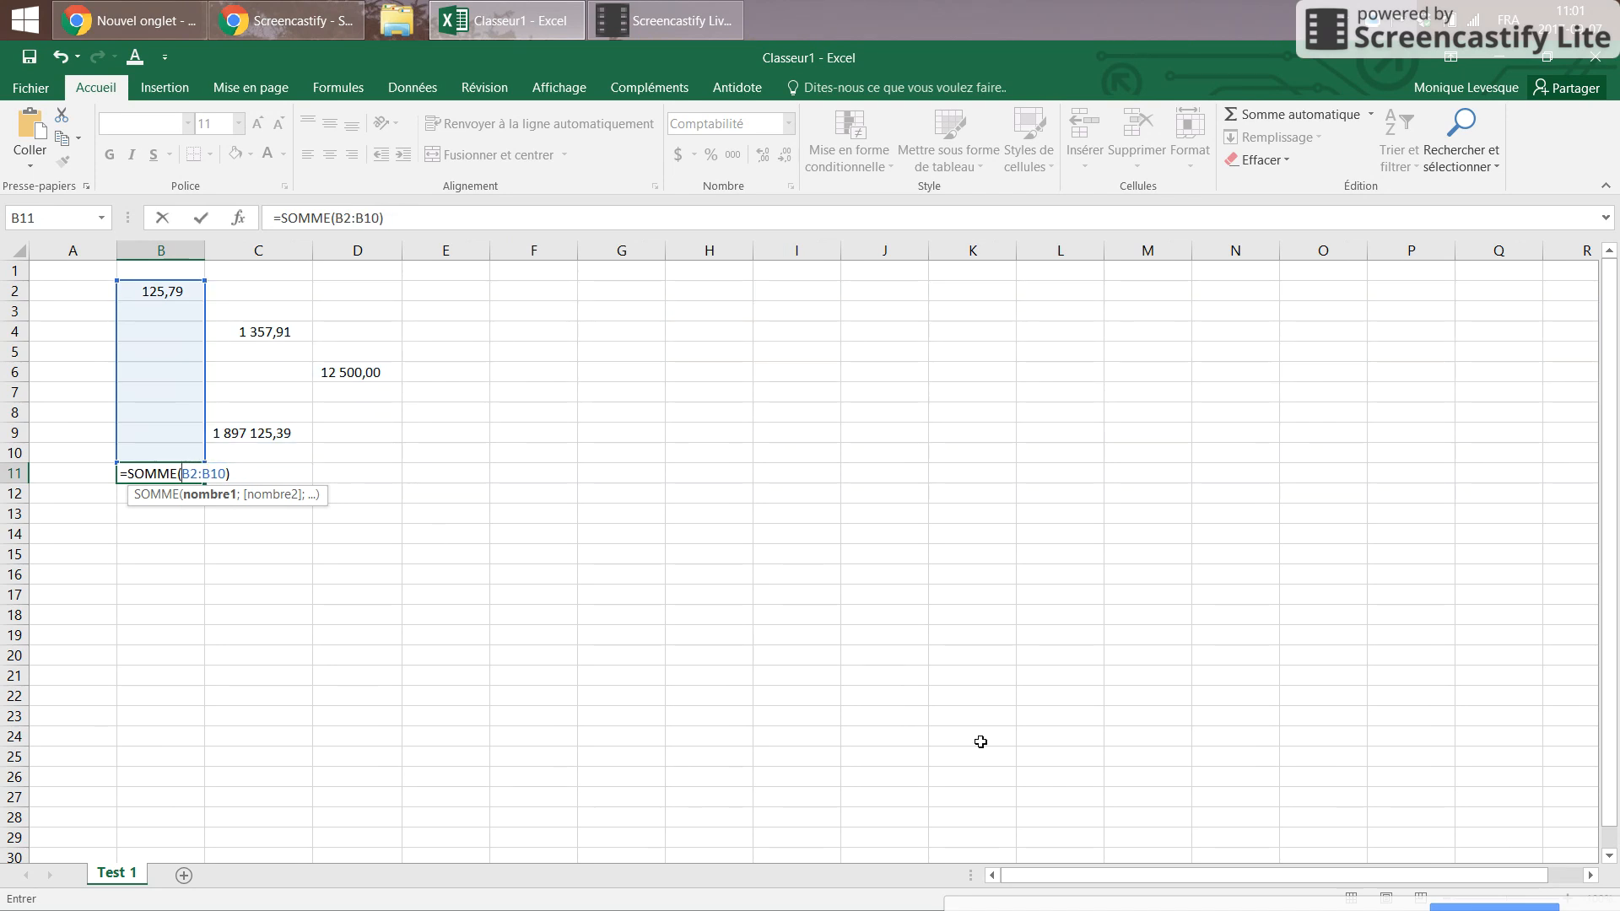
pyautogui.press('Return')
pyautogui.press('Up')
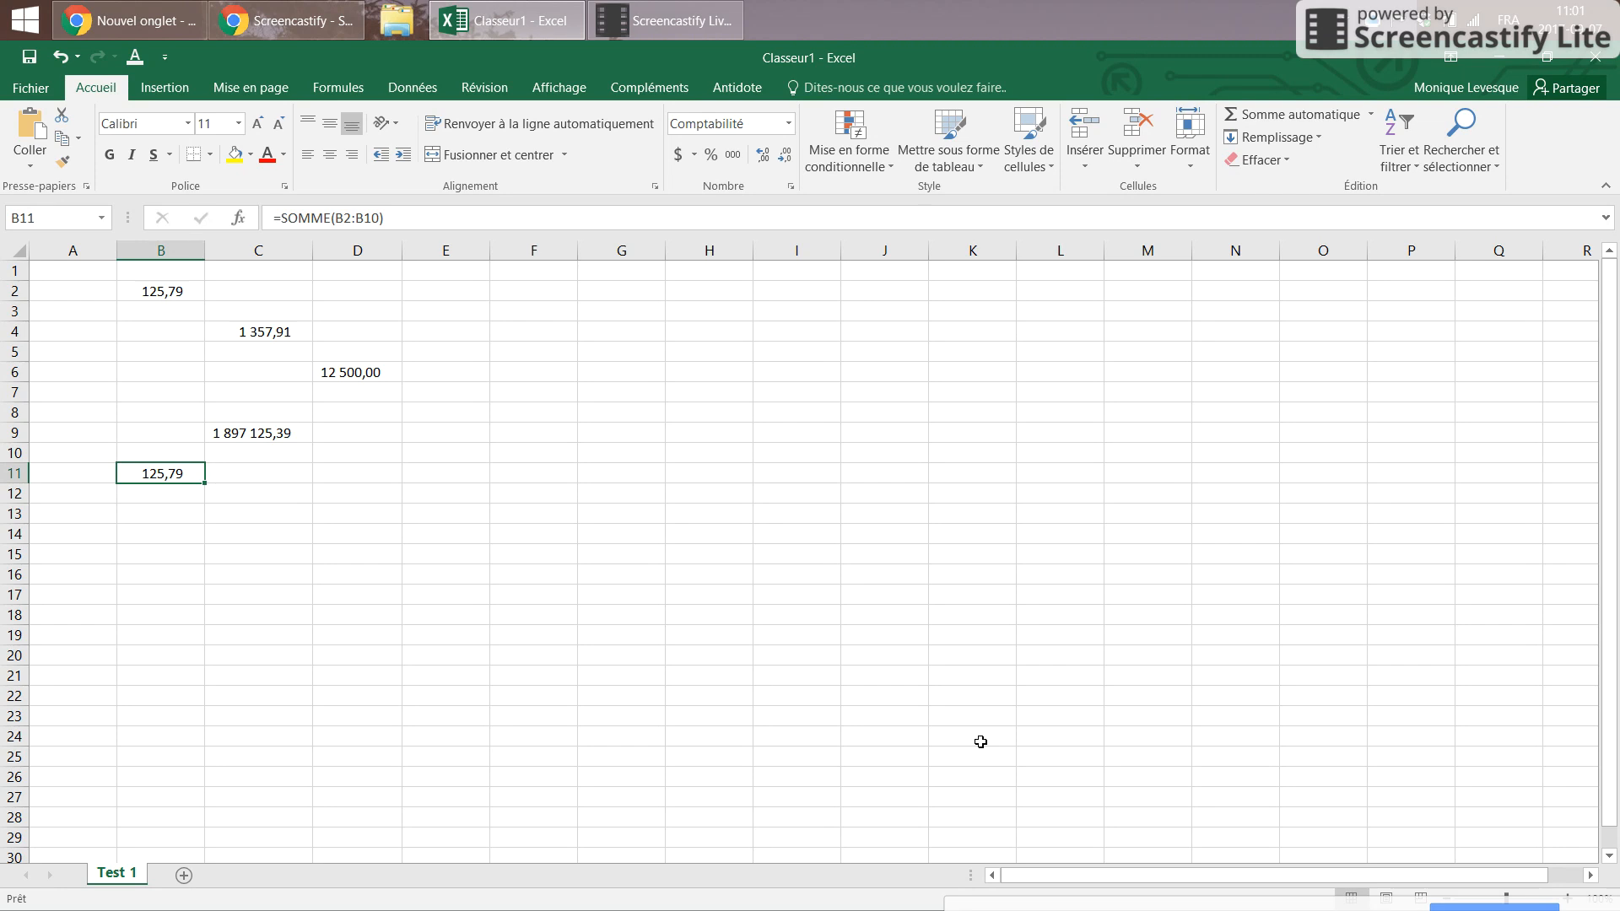
pyautogui.moveTo(429, 217); pyautogui.dragTo(267, 218)
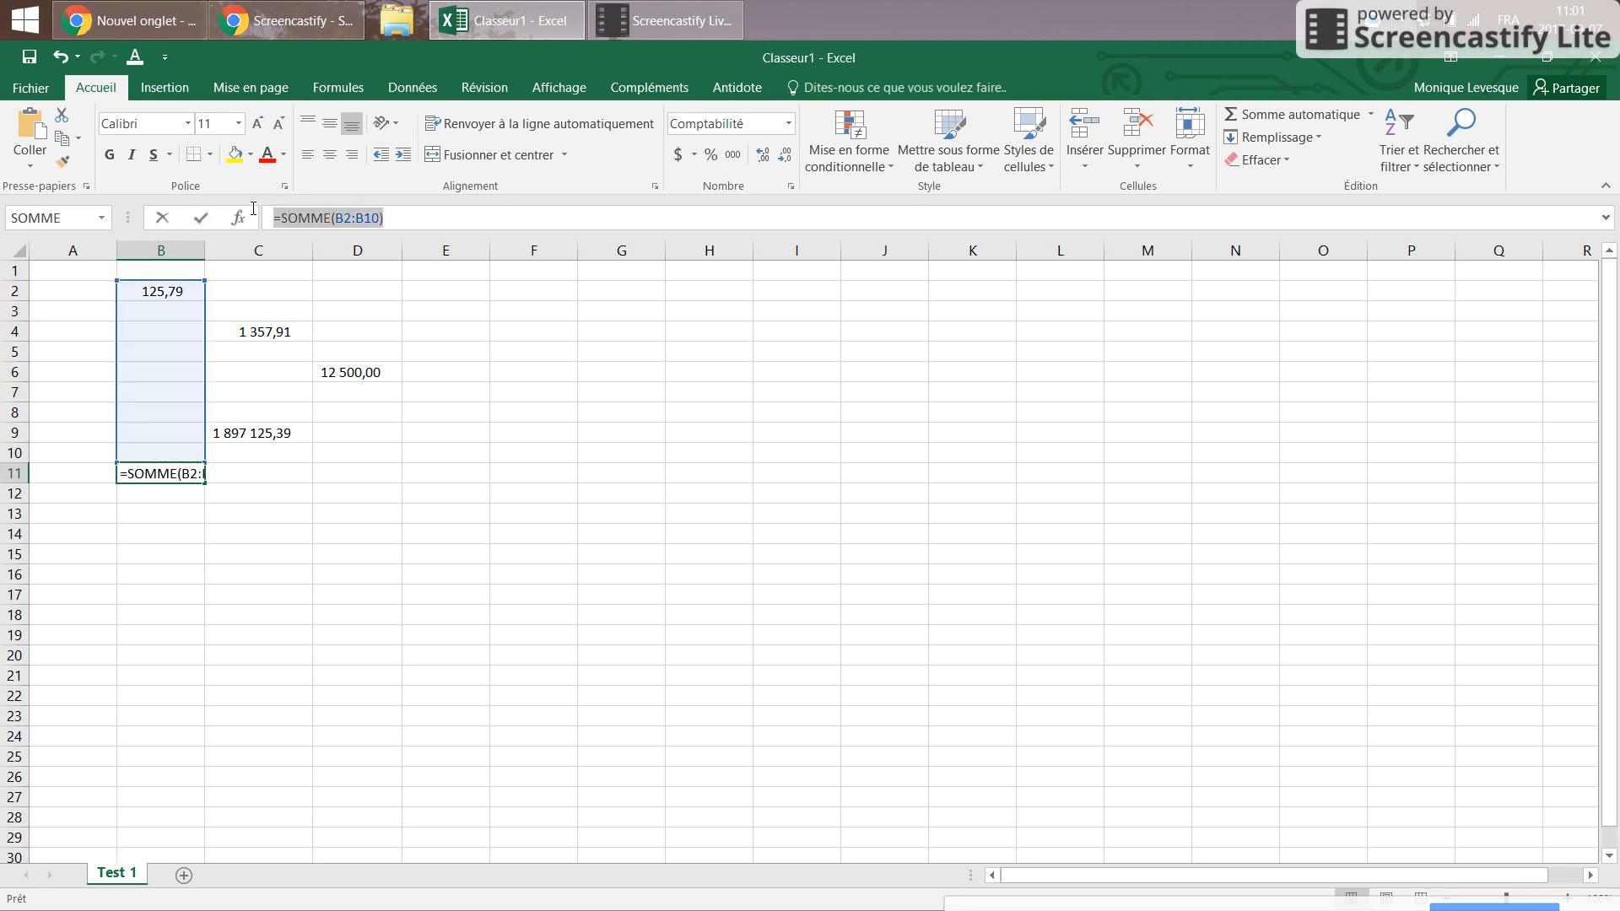
pyautogui.write('=')
pyautogui.click(709, 432)
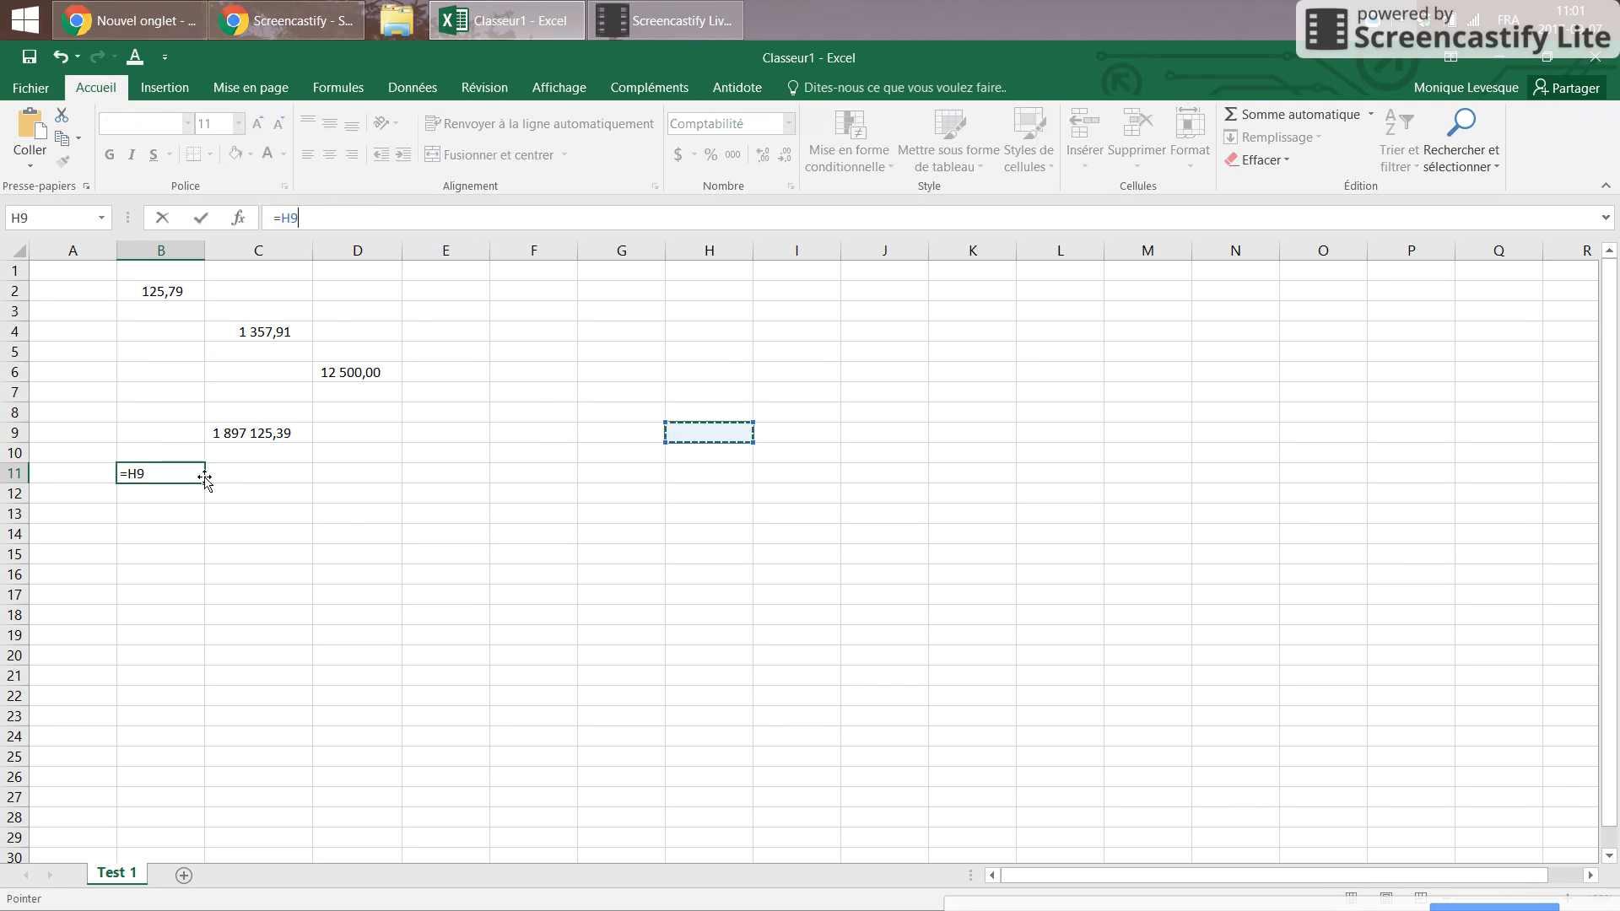
pyautogui.press('Escape')
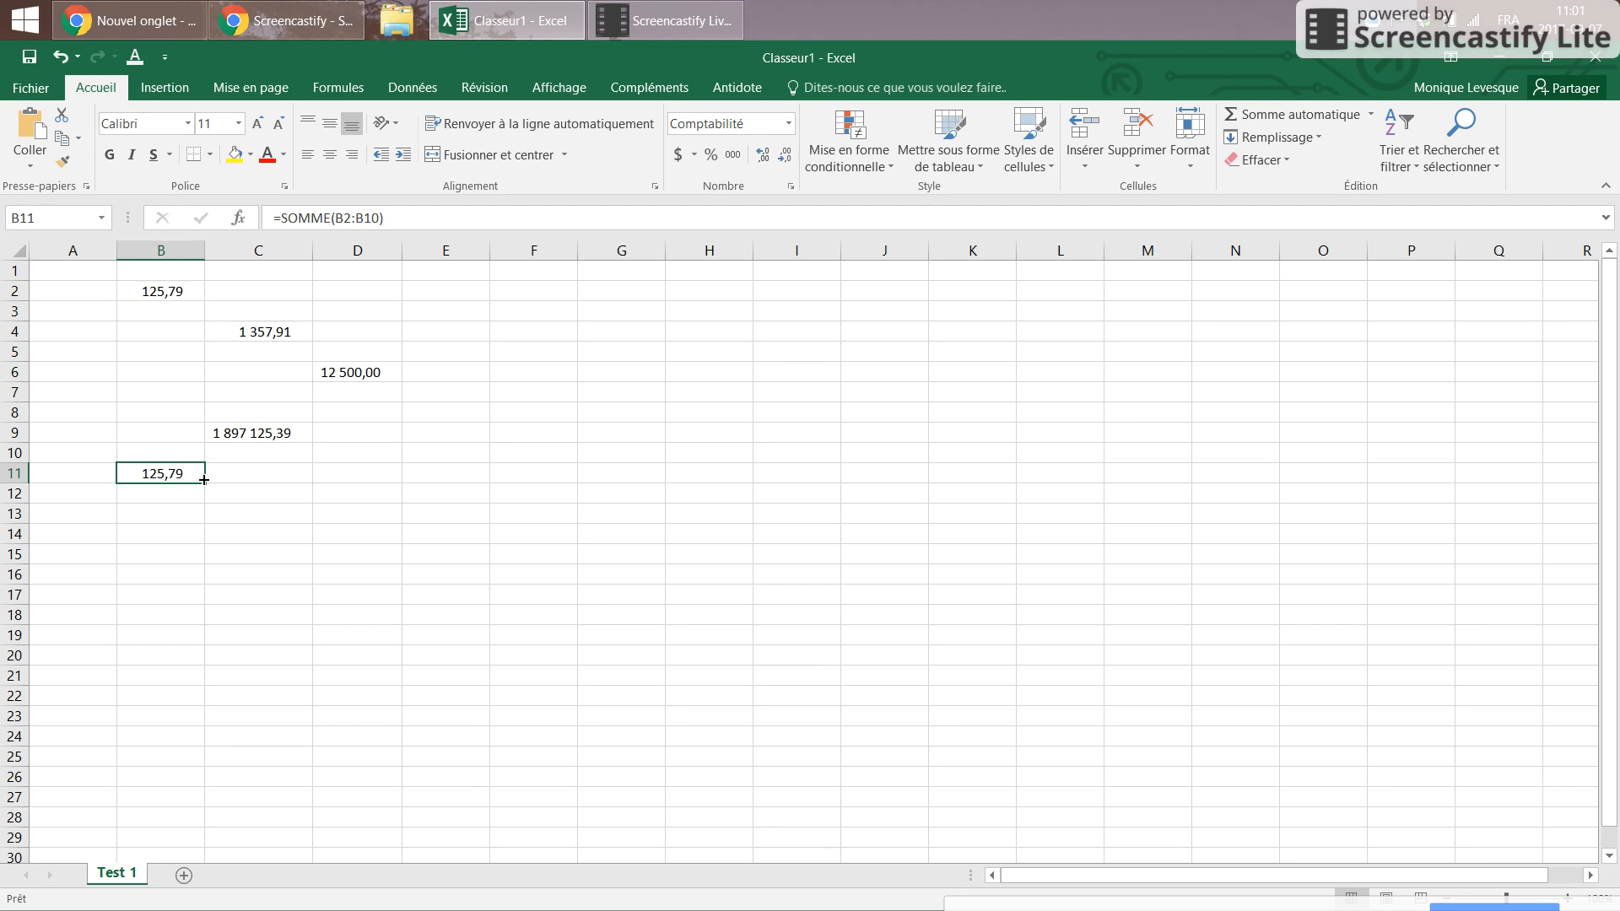
# Step: Fill the column total formula from B11 across to D11
pyautogui.moveTo(205, 484); pyautogui.dragTo(388, 491)
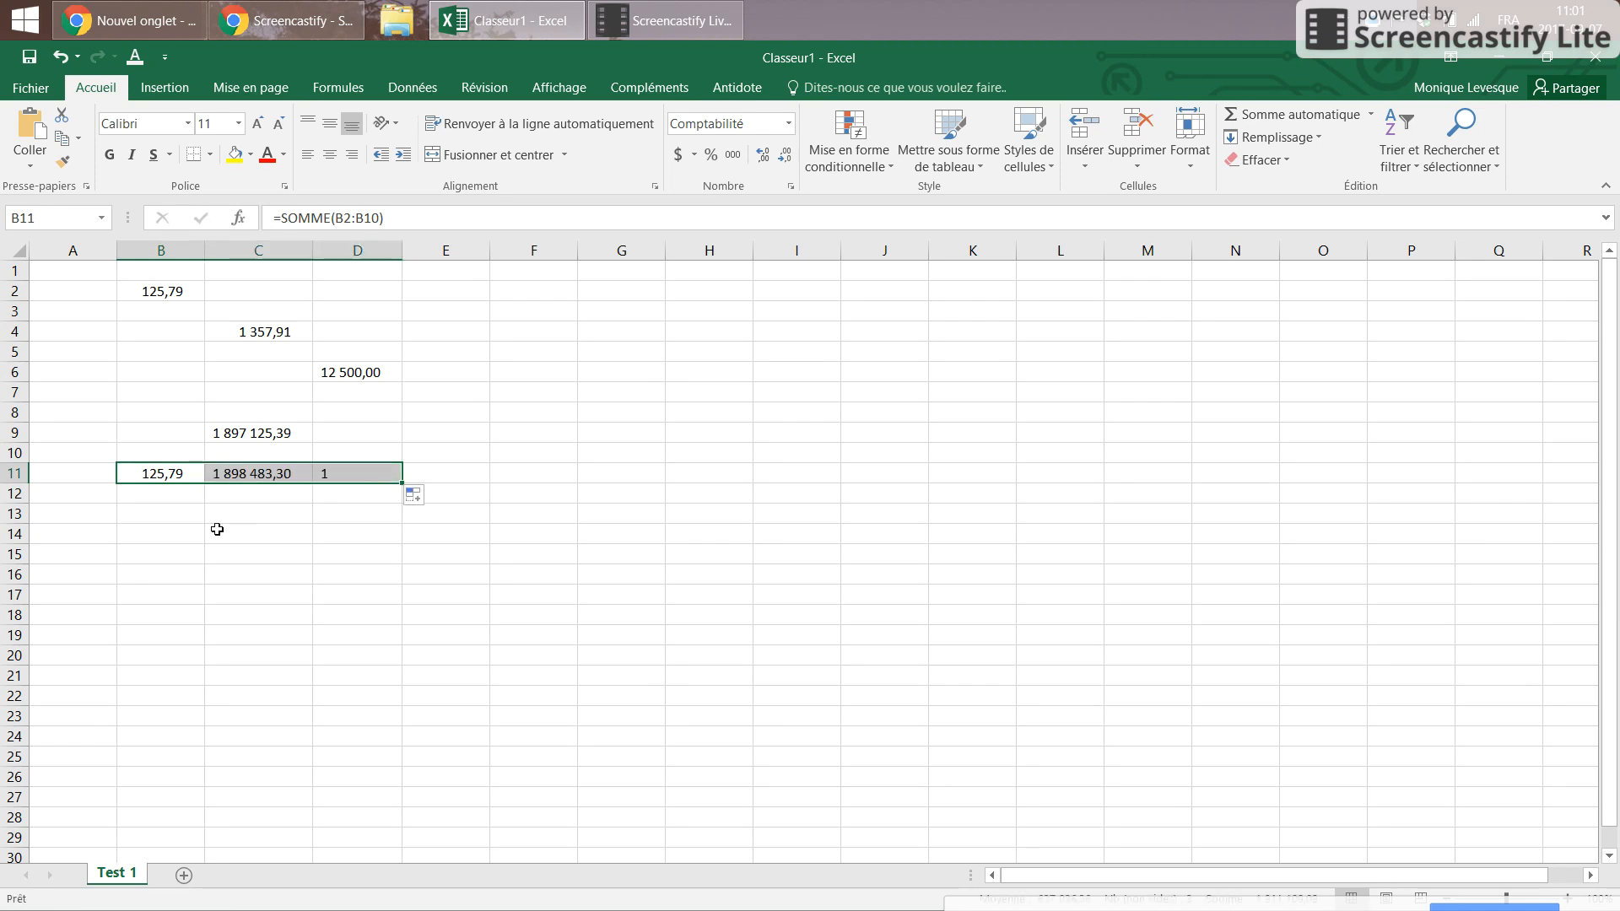
pyautogui.click(170, 471)
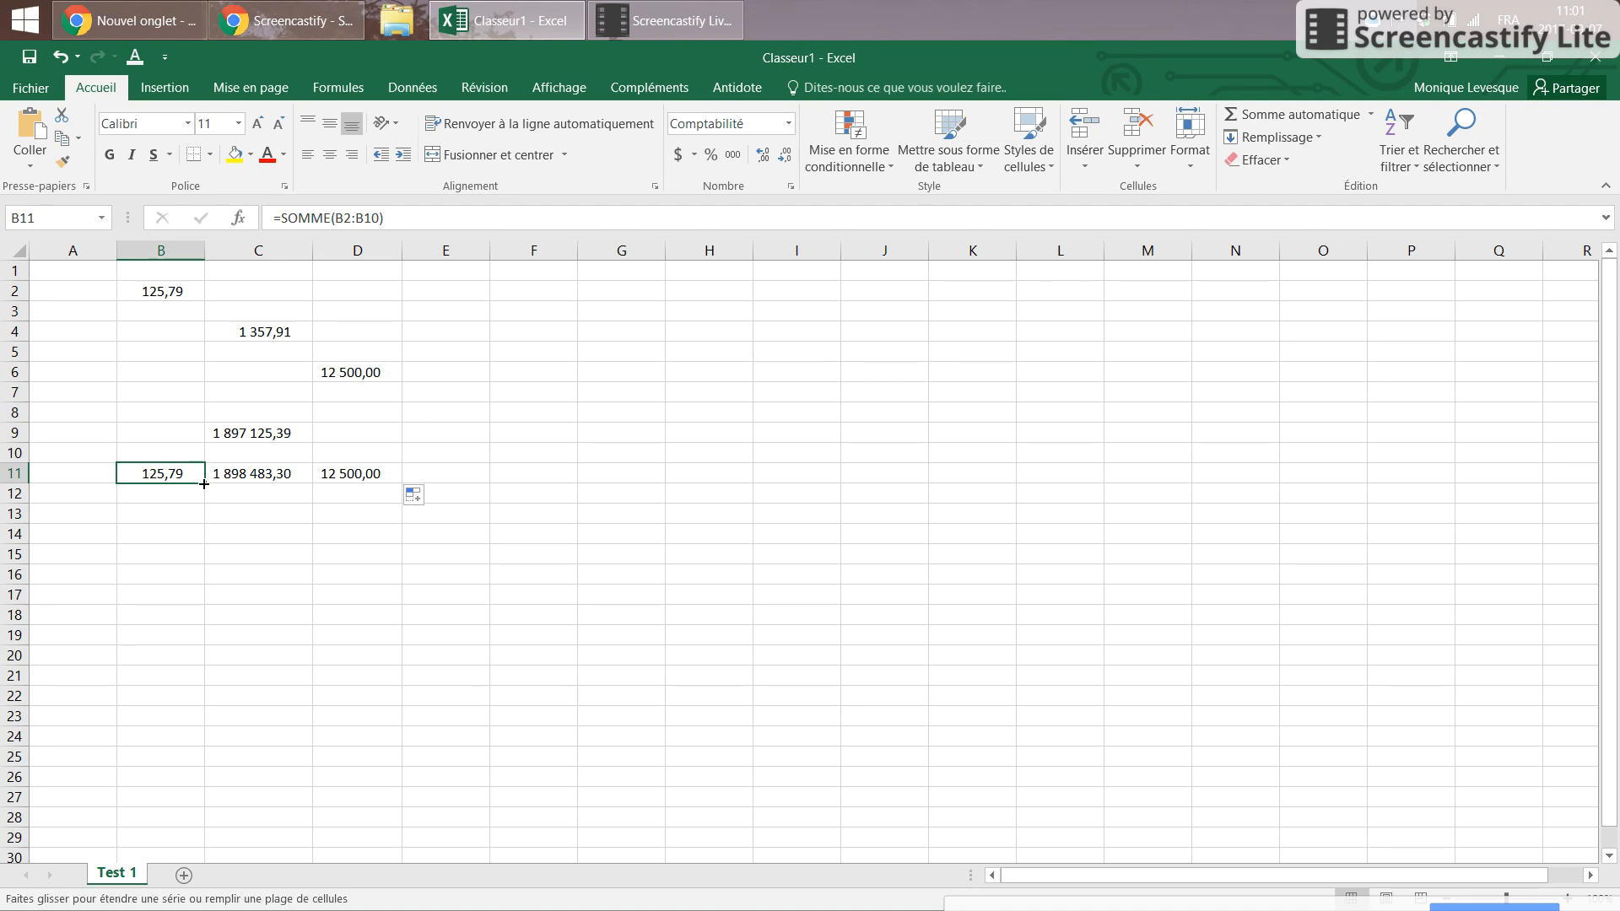
pyautogui.moveTo(207, 484); pyautogui.dragTo(388, 497)
pyautogui.click(270, 537)
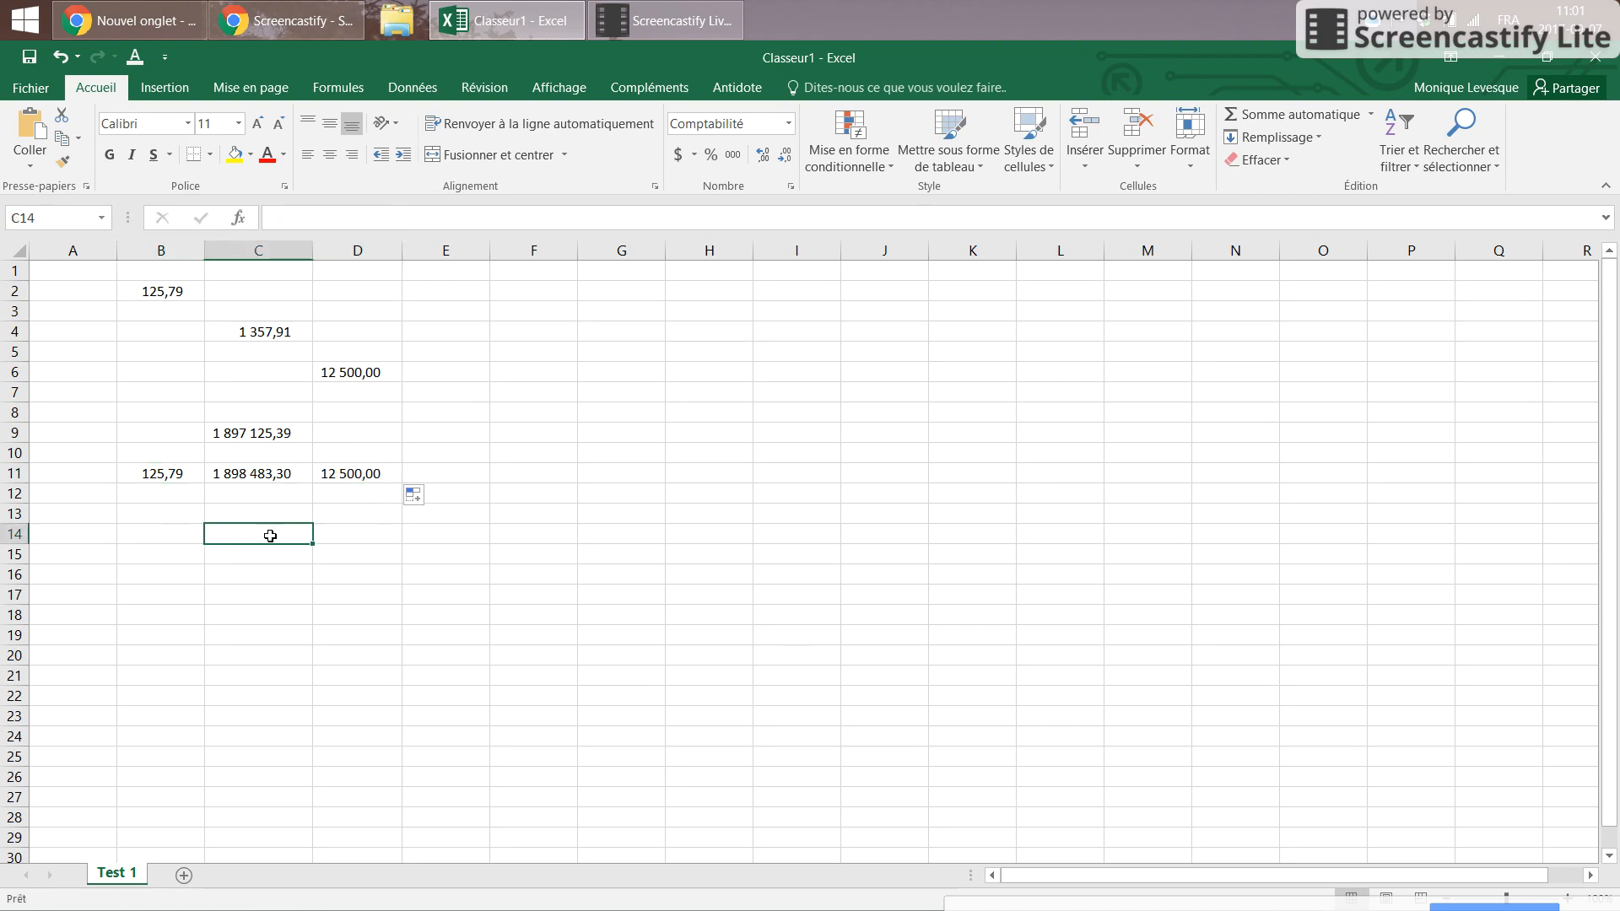
# Step: Enter the formula =SOMME(B2:E2) in cell F2 to total row 2, and reselect that cell
pyautogui.click(456, 294)
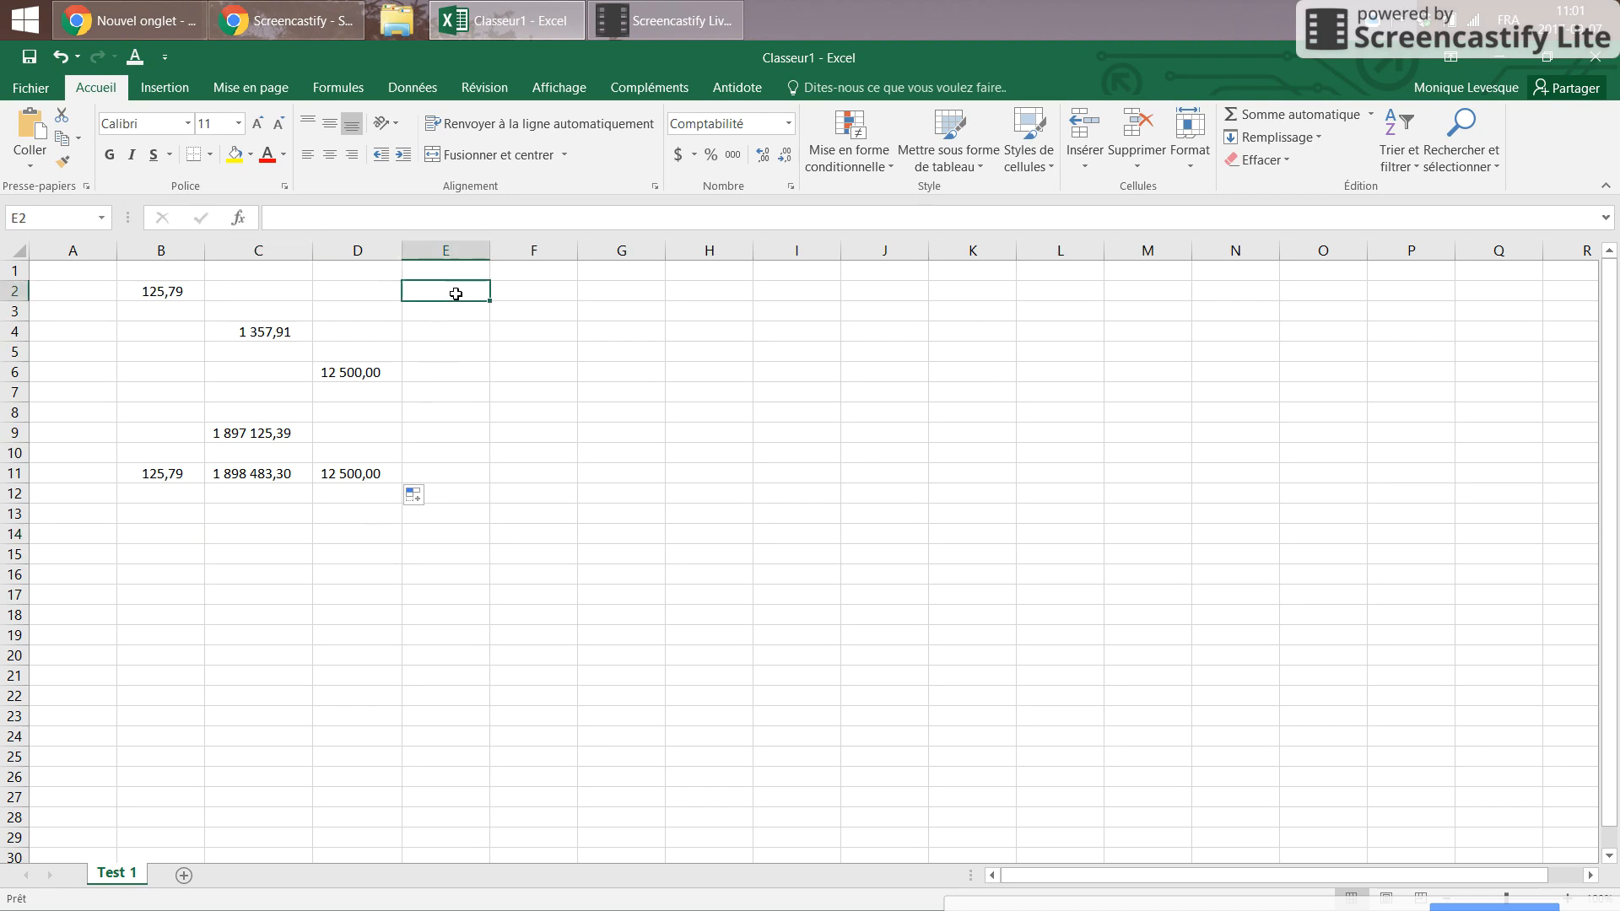
pyautogui.click(539, 290)
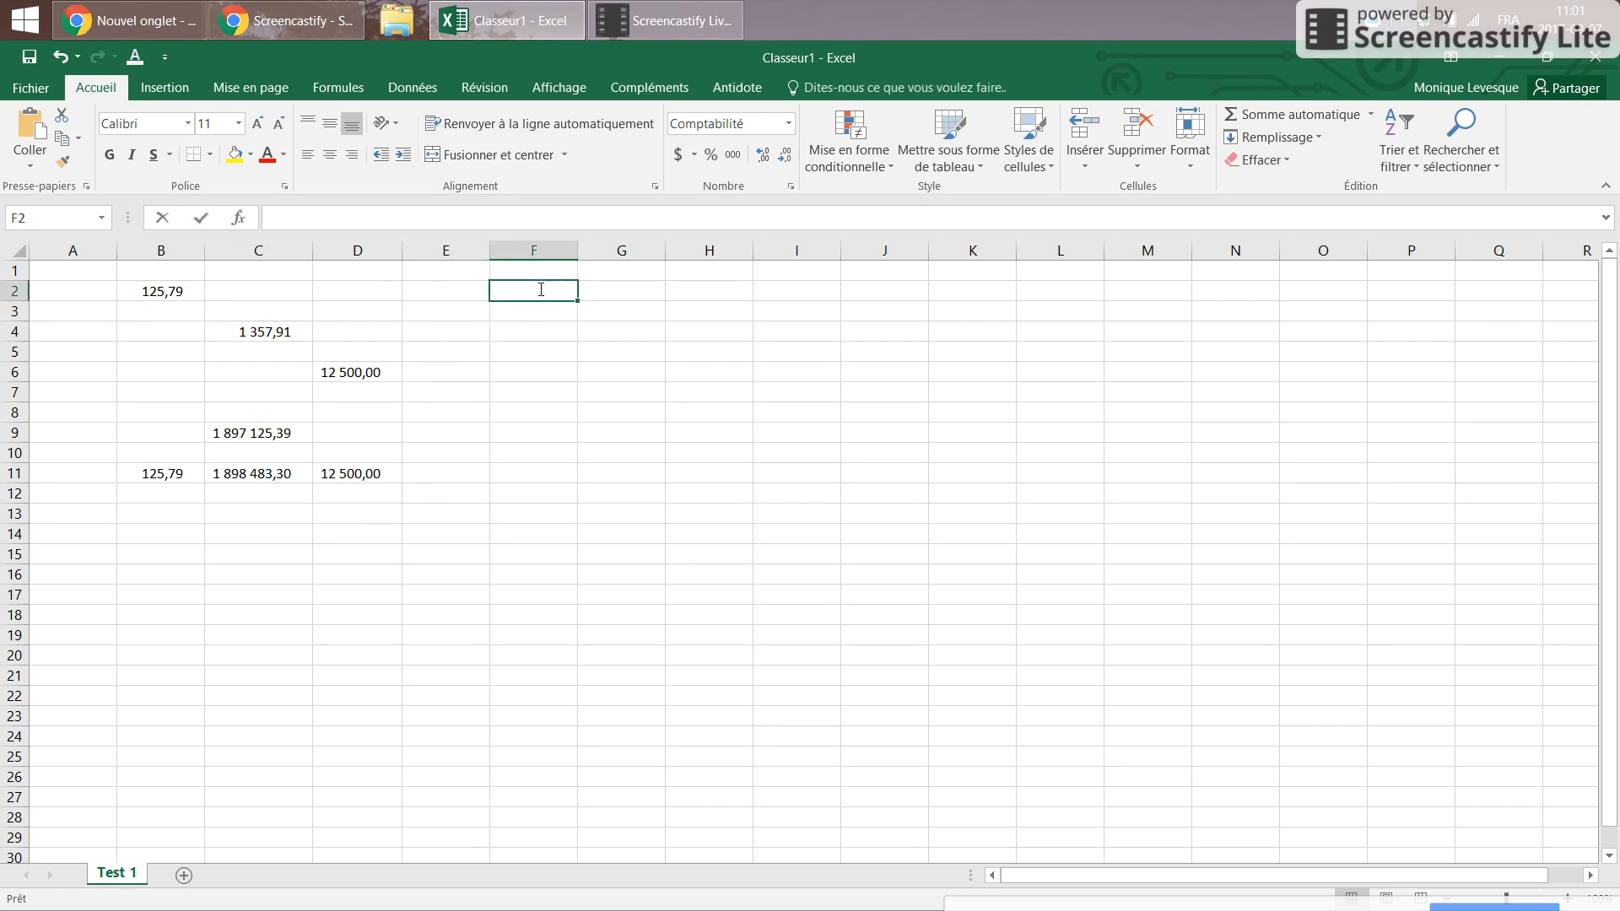
pyautogui.write('=somme')
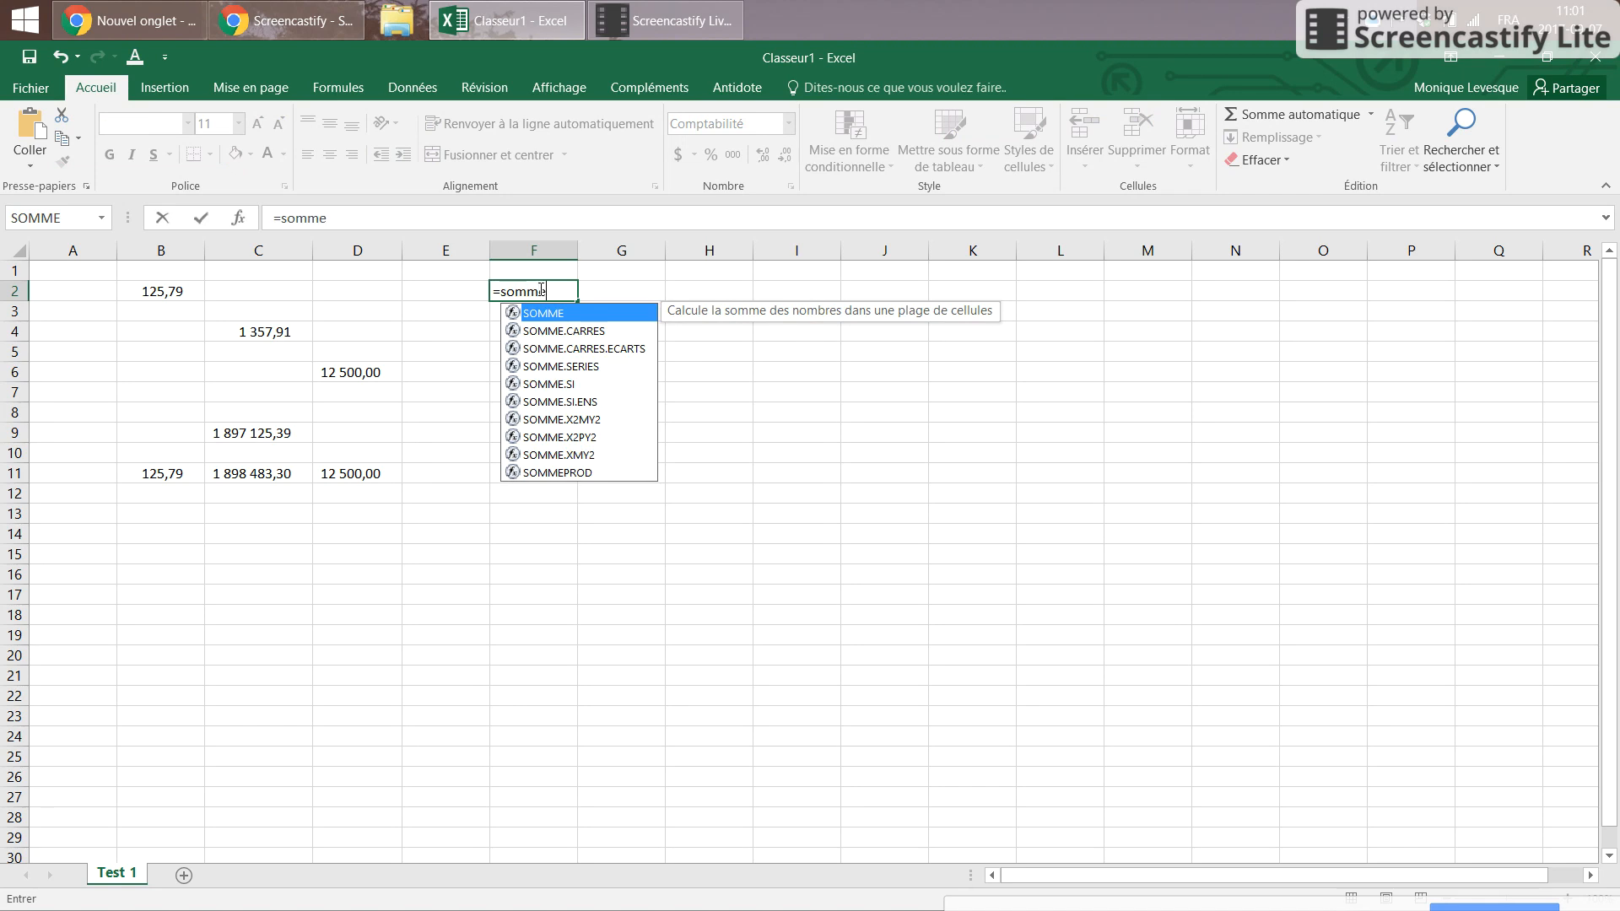
pyautogui.write('(')
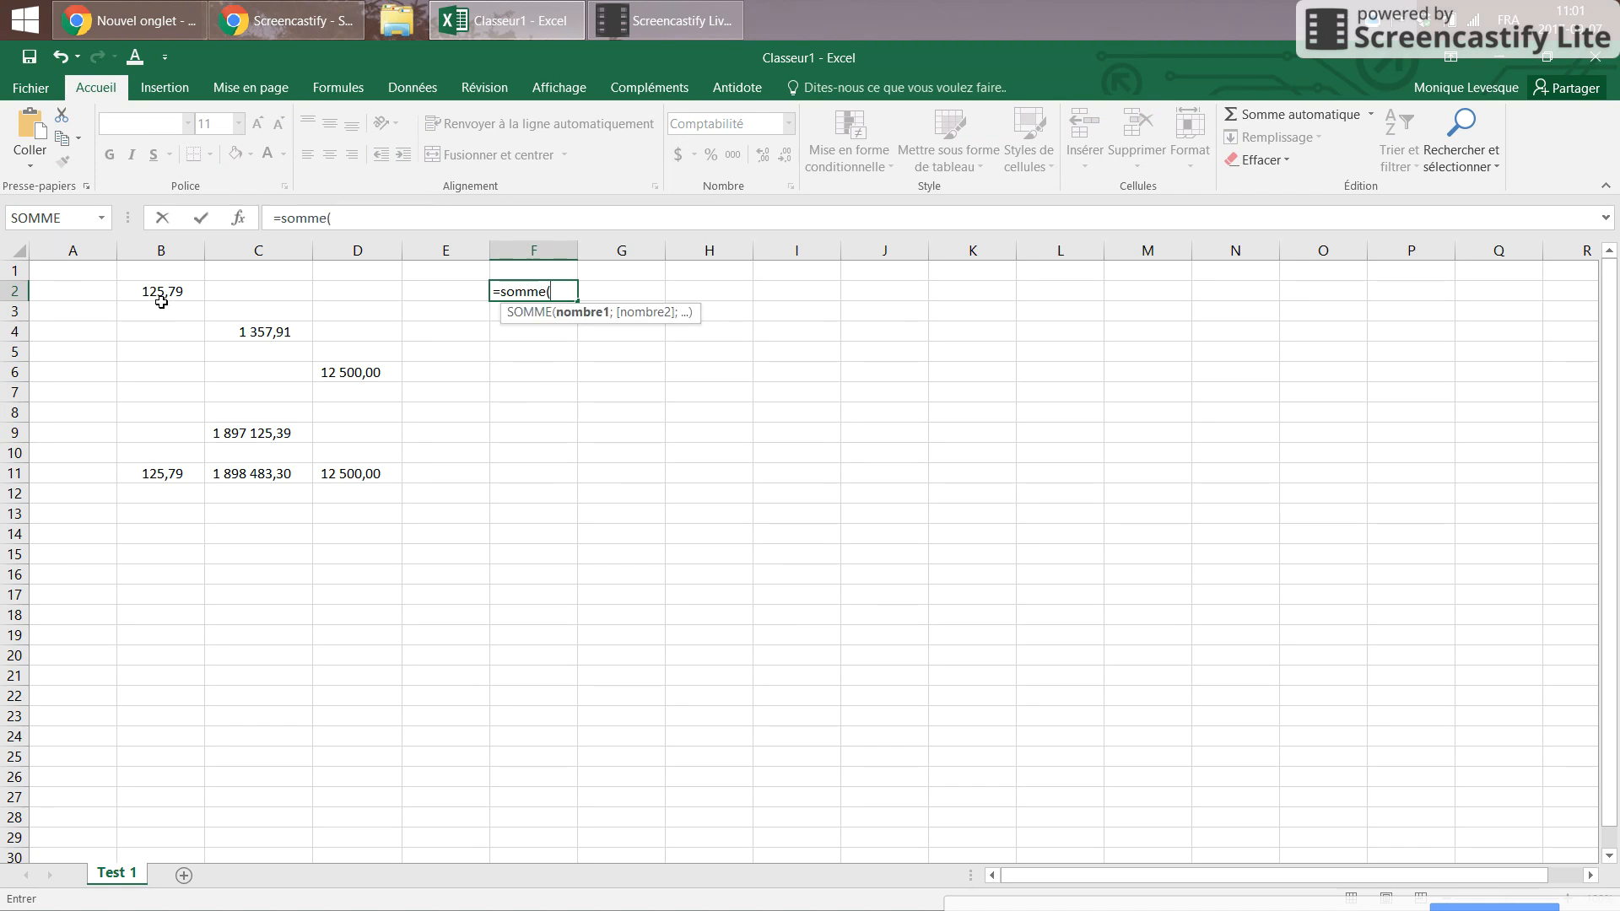
pyautogui.moveTo(144, 290); pyautogui.dragTo(424, 295)
pyautogui.press('Return')
pyautogui.press('Up')
pyautogui.hotkey('ctrl', 'c')
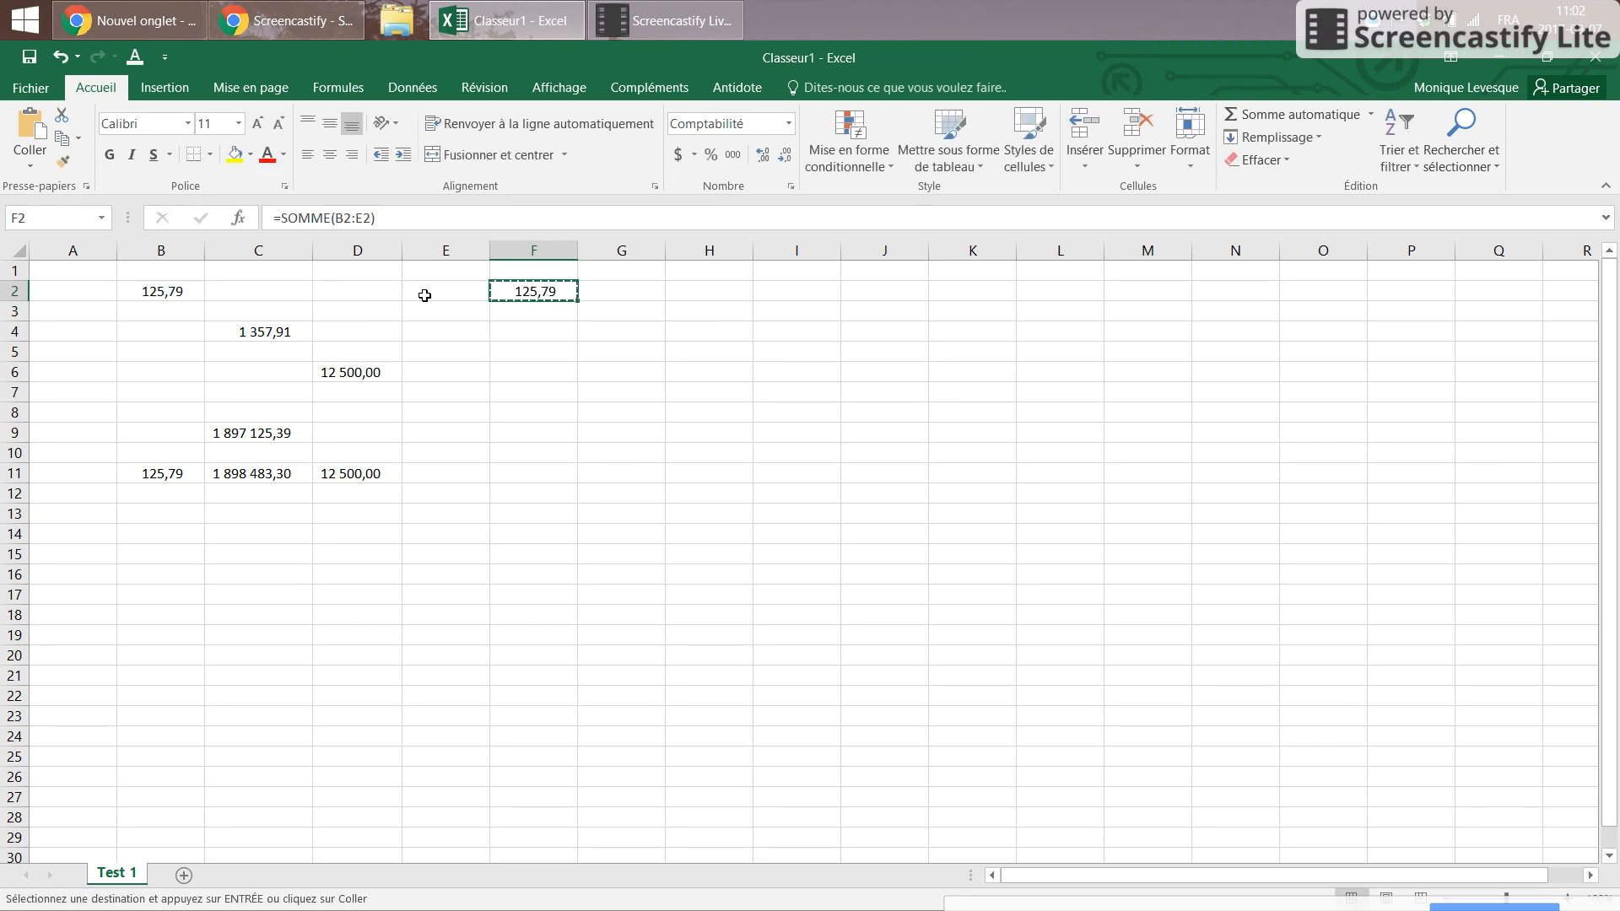
pyautogui.hotkey('shift', 'Down')
pyautogui.hotkey('shift', 'Down')
pyautogui.hotkey('shift', 'Down')
pyautogui.hotkey('shift', 'Down')
pyautogui.hotkey('shift', 'Up')
pyautogui.hotkey('shift', 'Up')
pyautogui.hotkey('shift', 'Up')
pyautogui.hotkey('shift', 'Up')
# Step: Fill the row total formula from F2 down to F11 and autofit the width of column F
pyautogui.moveTo(578, 302); pyautogui.dragTo(576, 484)
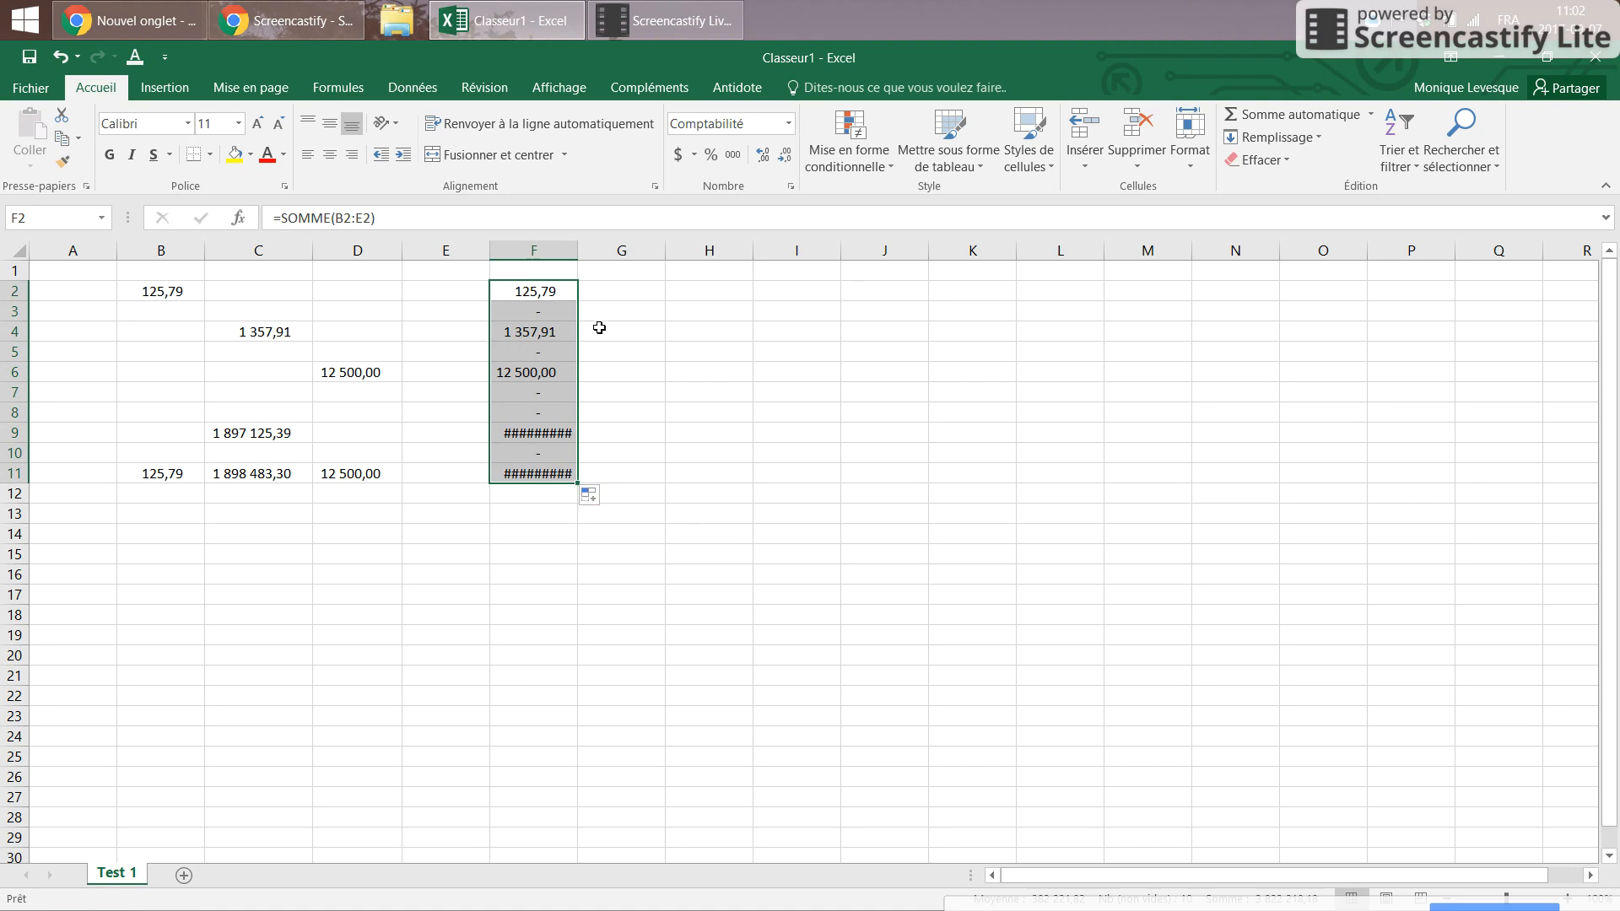
pyautogui.doubleClick(573, 253)
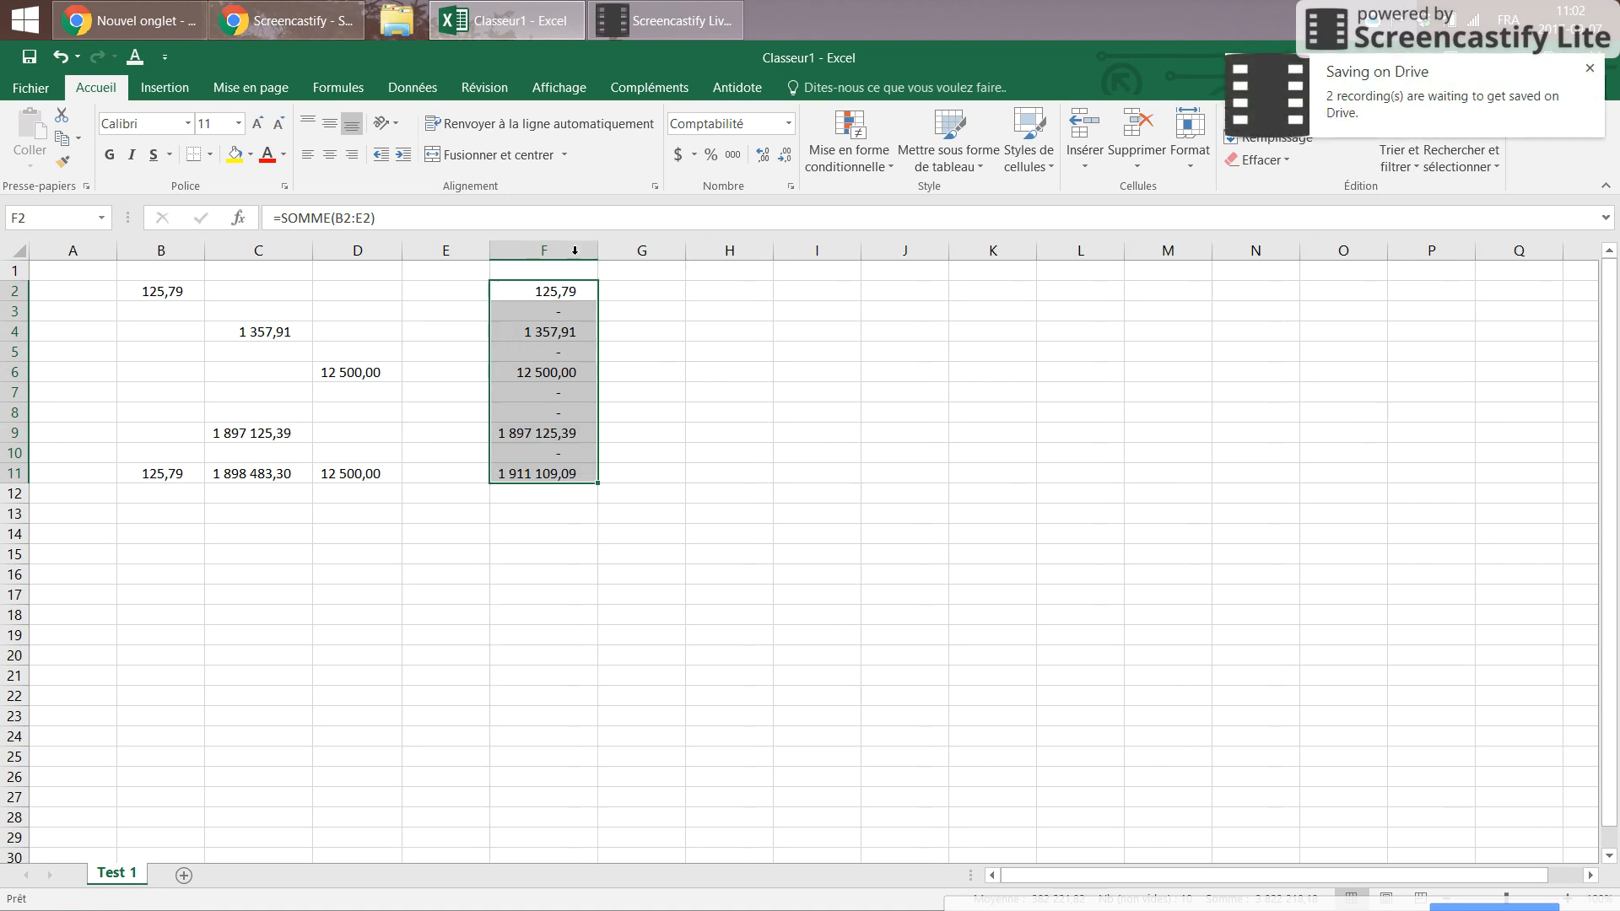
pyautogui.click(1589, 69)
# Step: Examine the SOMME formulas in F11, B11 and F2 and the cell ranges that the column and row totals cover
pyautogui.click(569, 480)
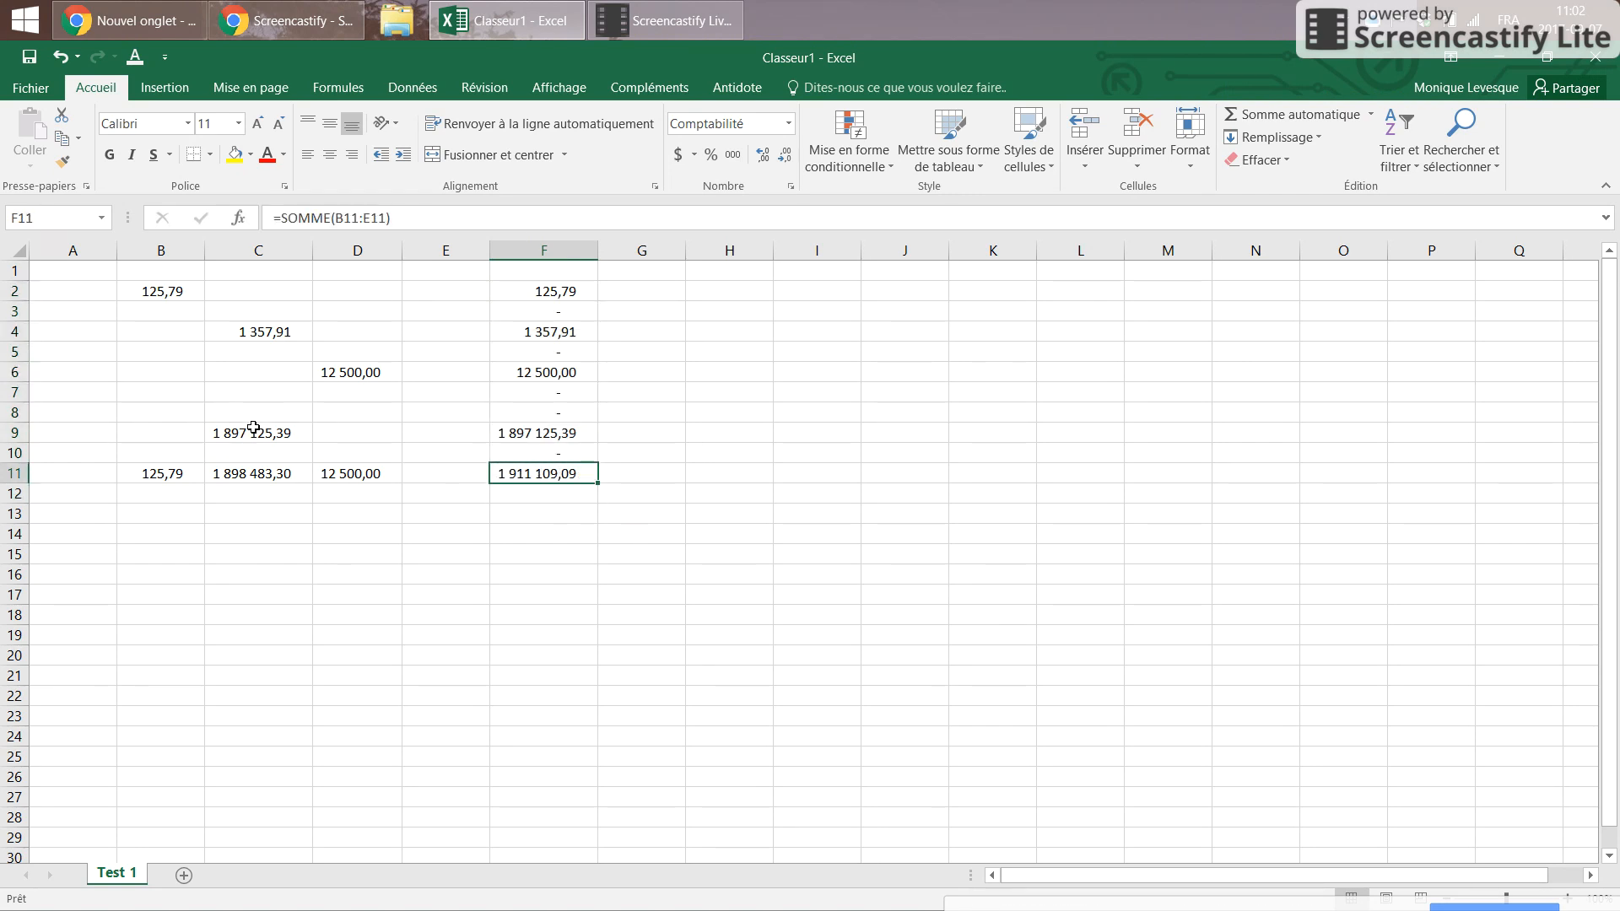
pyautogui.click(153, 297)
pyautogui.click(164, 471)
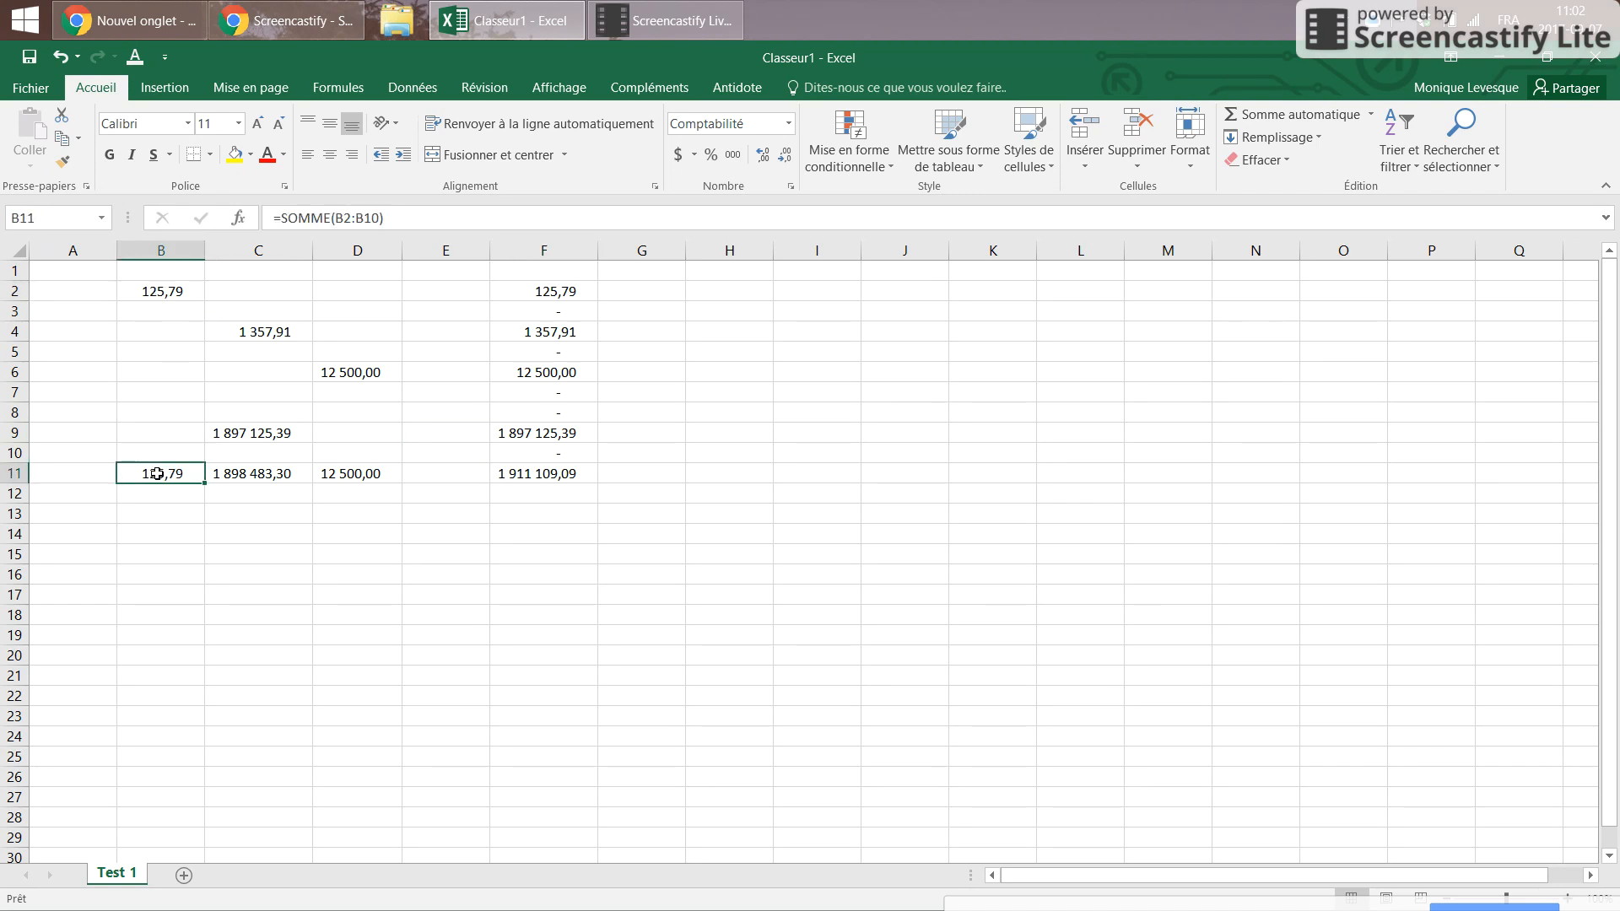
pyautogui.doubleClick(158, 473)
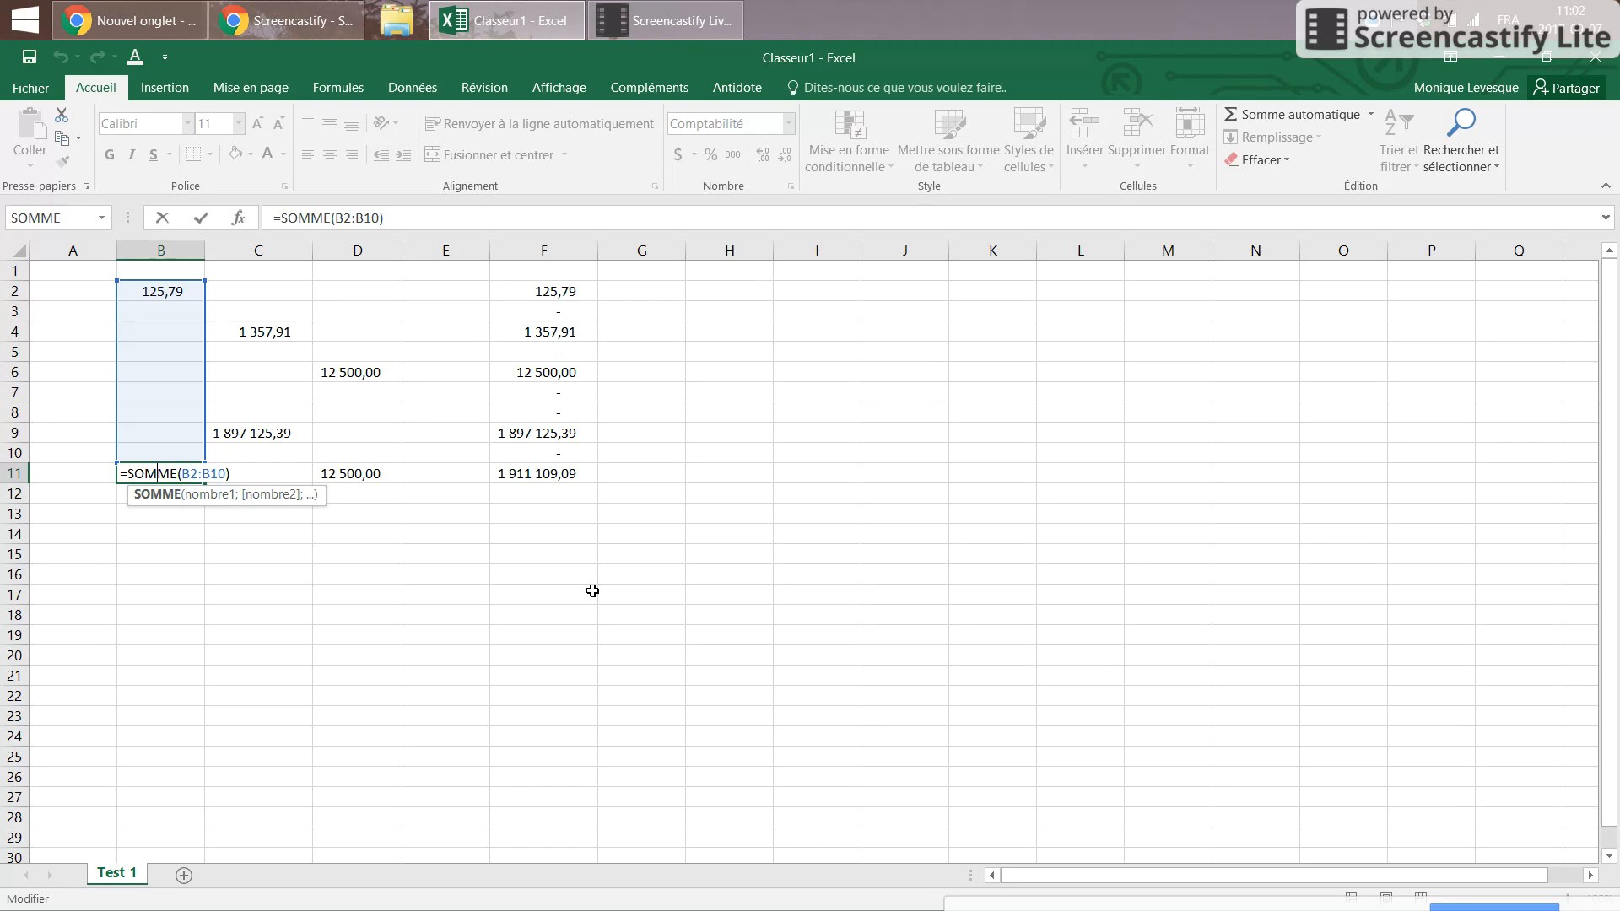
pyautogui.press('Escape')
pyautogui.doubleClick(551, 288)
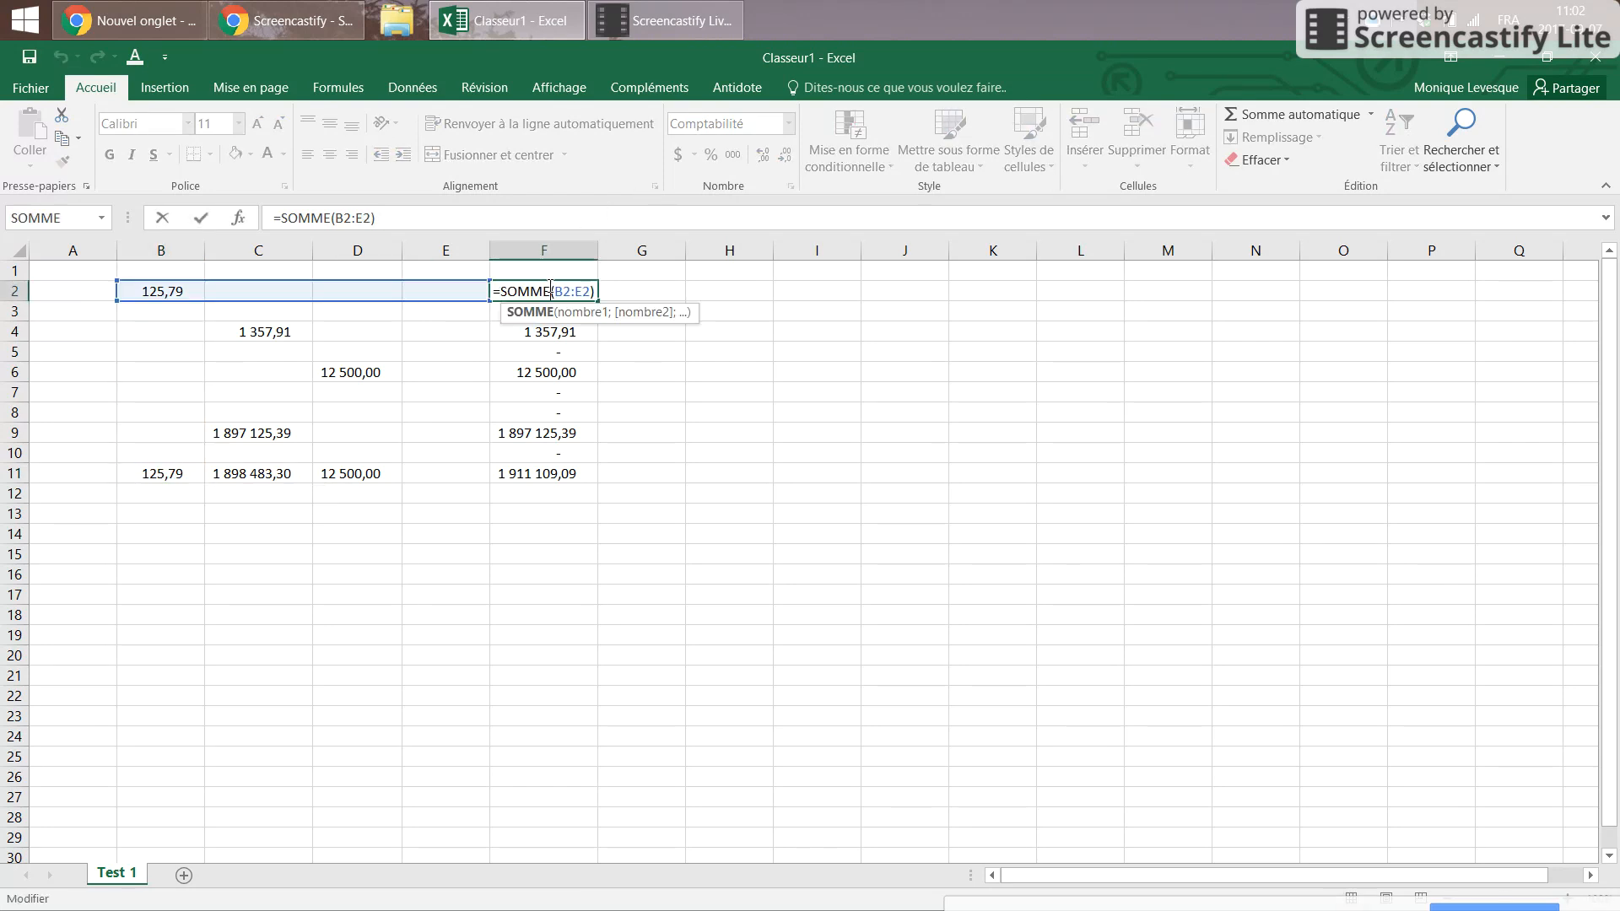
pyautogui.press('Escape')
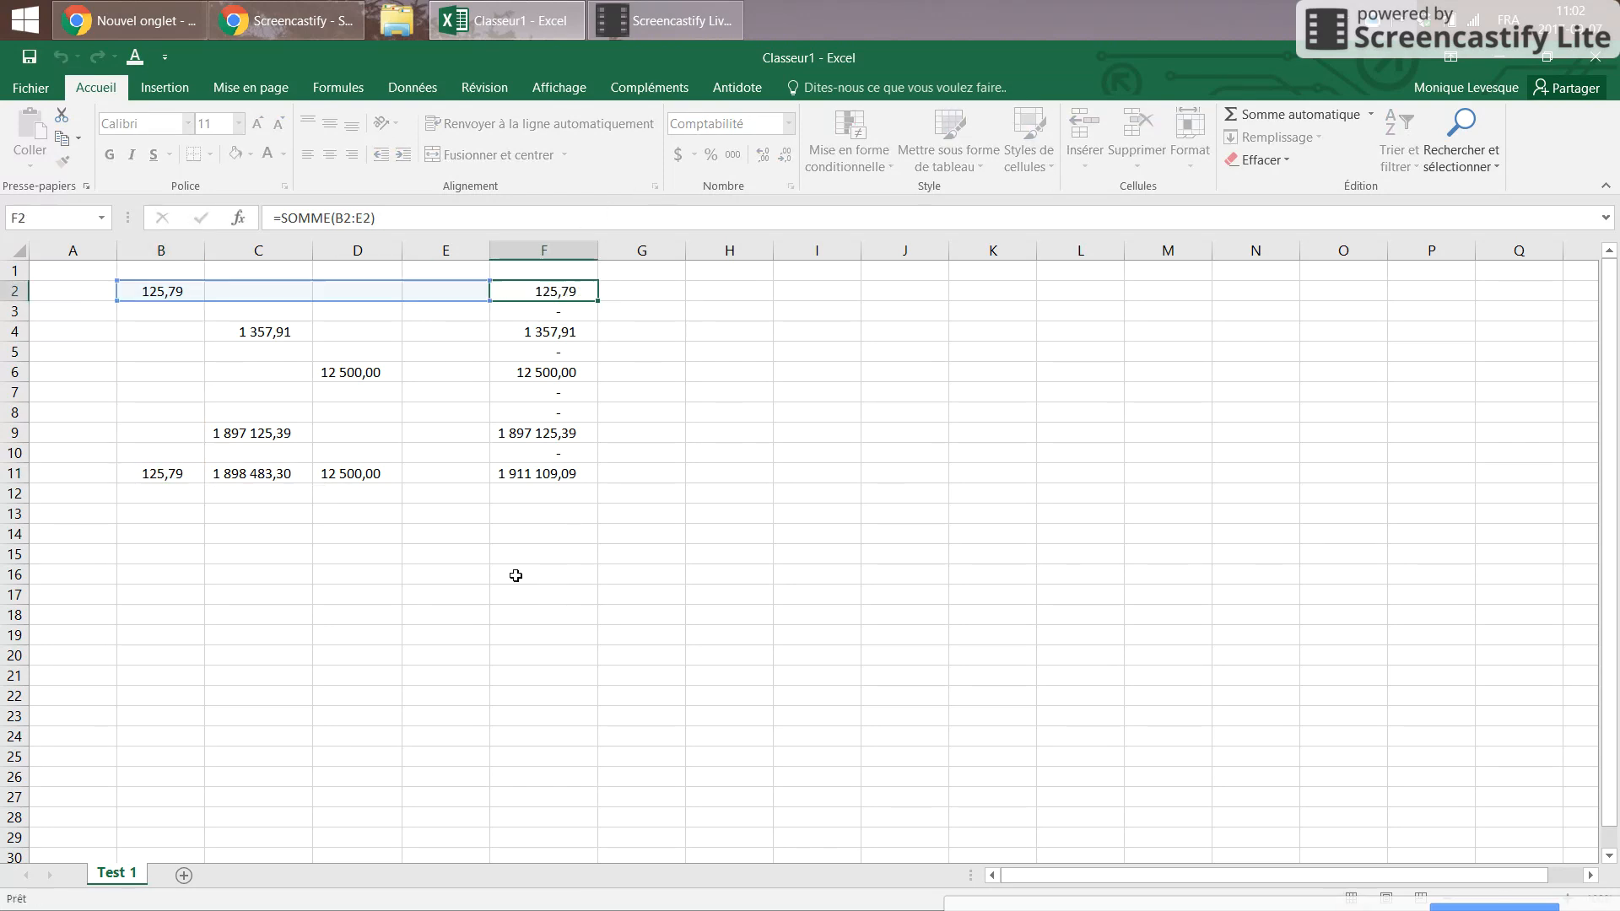
pyautogui.doubleClick(160, 475)
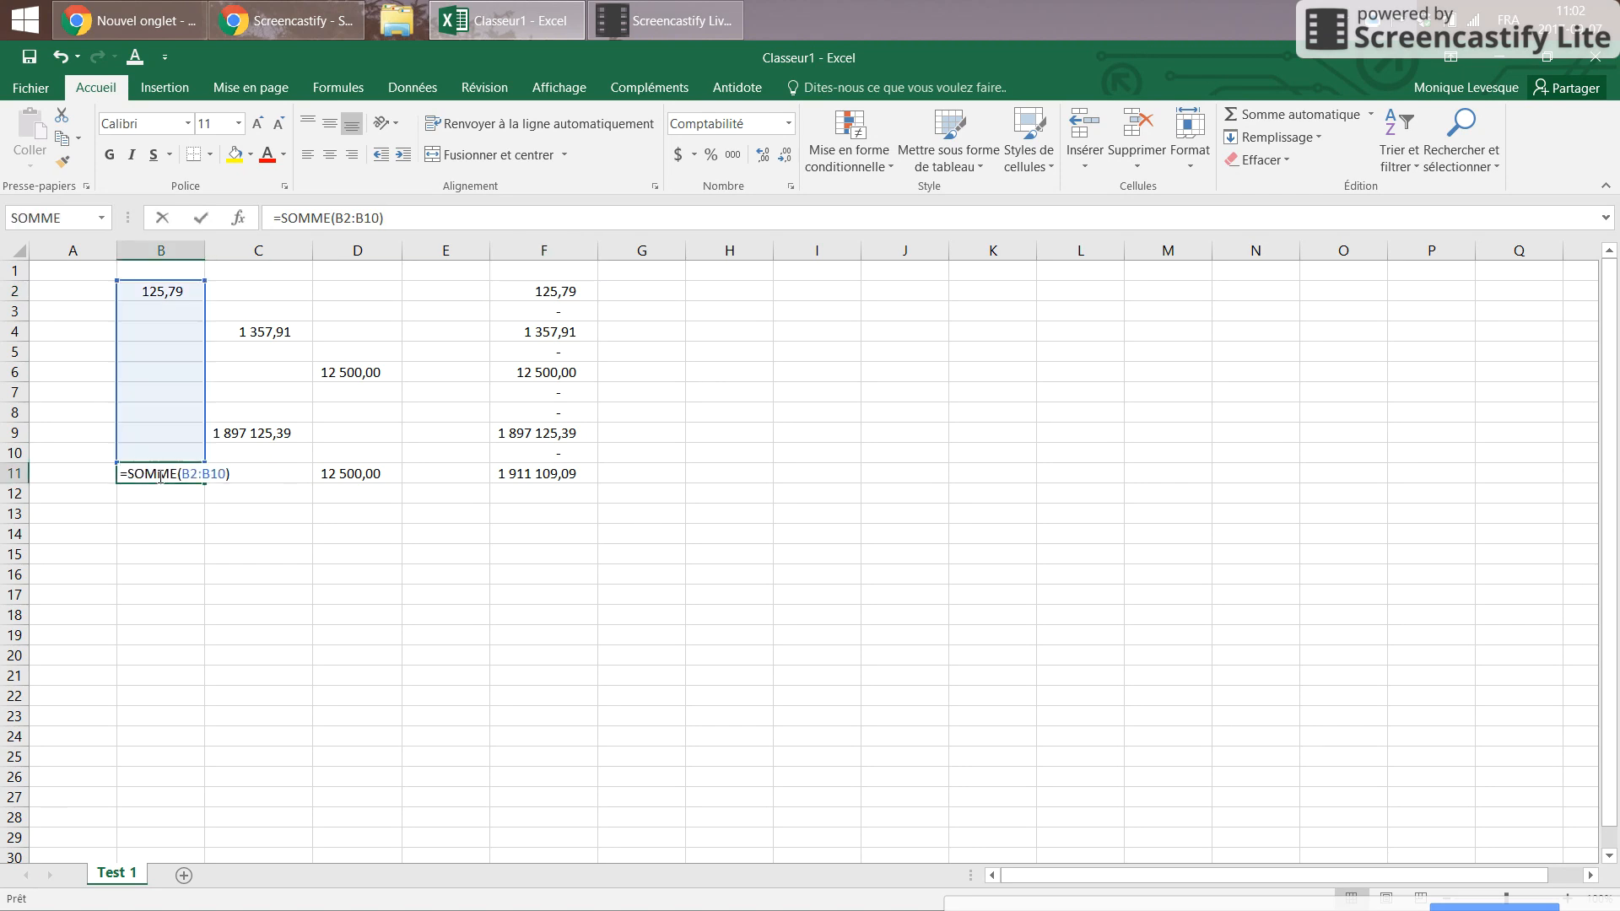
# Step: Close the formula in B11 and check which cells the row total formula in F2 covers
pyautogui.press('Escape')
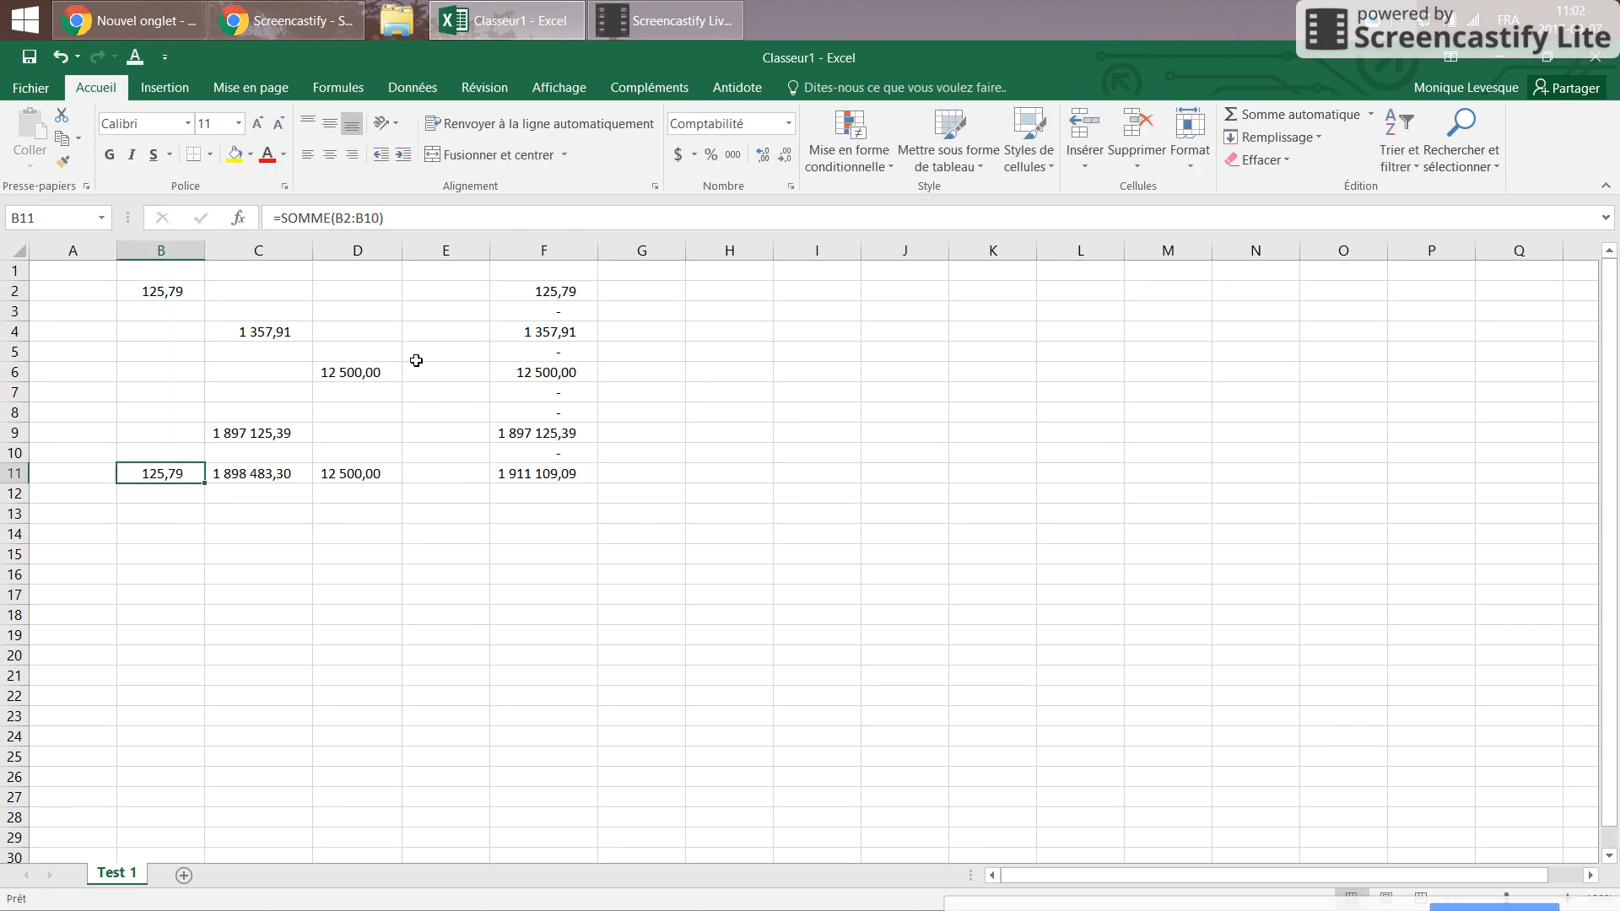
pyautogui.doubleClick(562, 291)
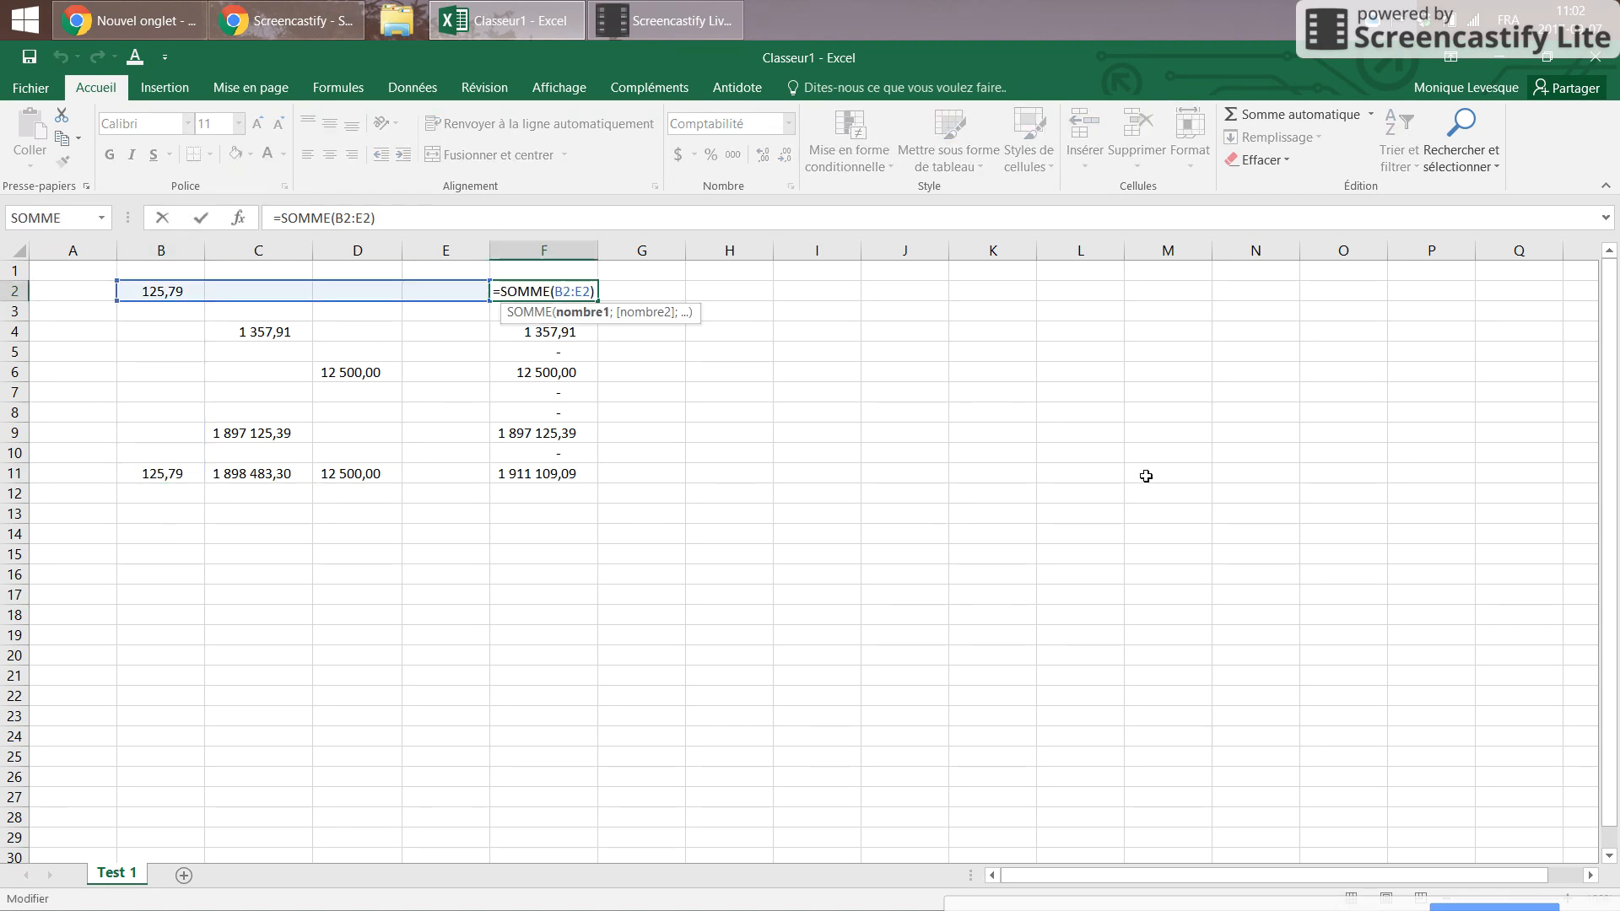
pyautogui.click(1006, 489)
# Step: Enter the formula =B2 in cell G2 as a direct cell reference
pyautogui.click(631, 293)
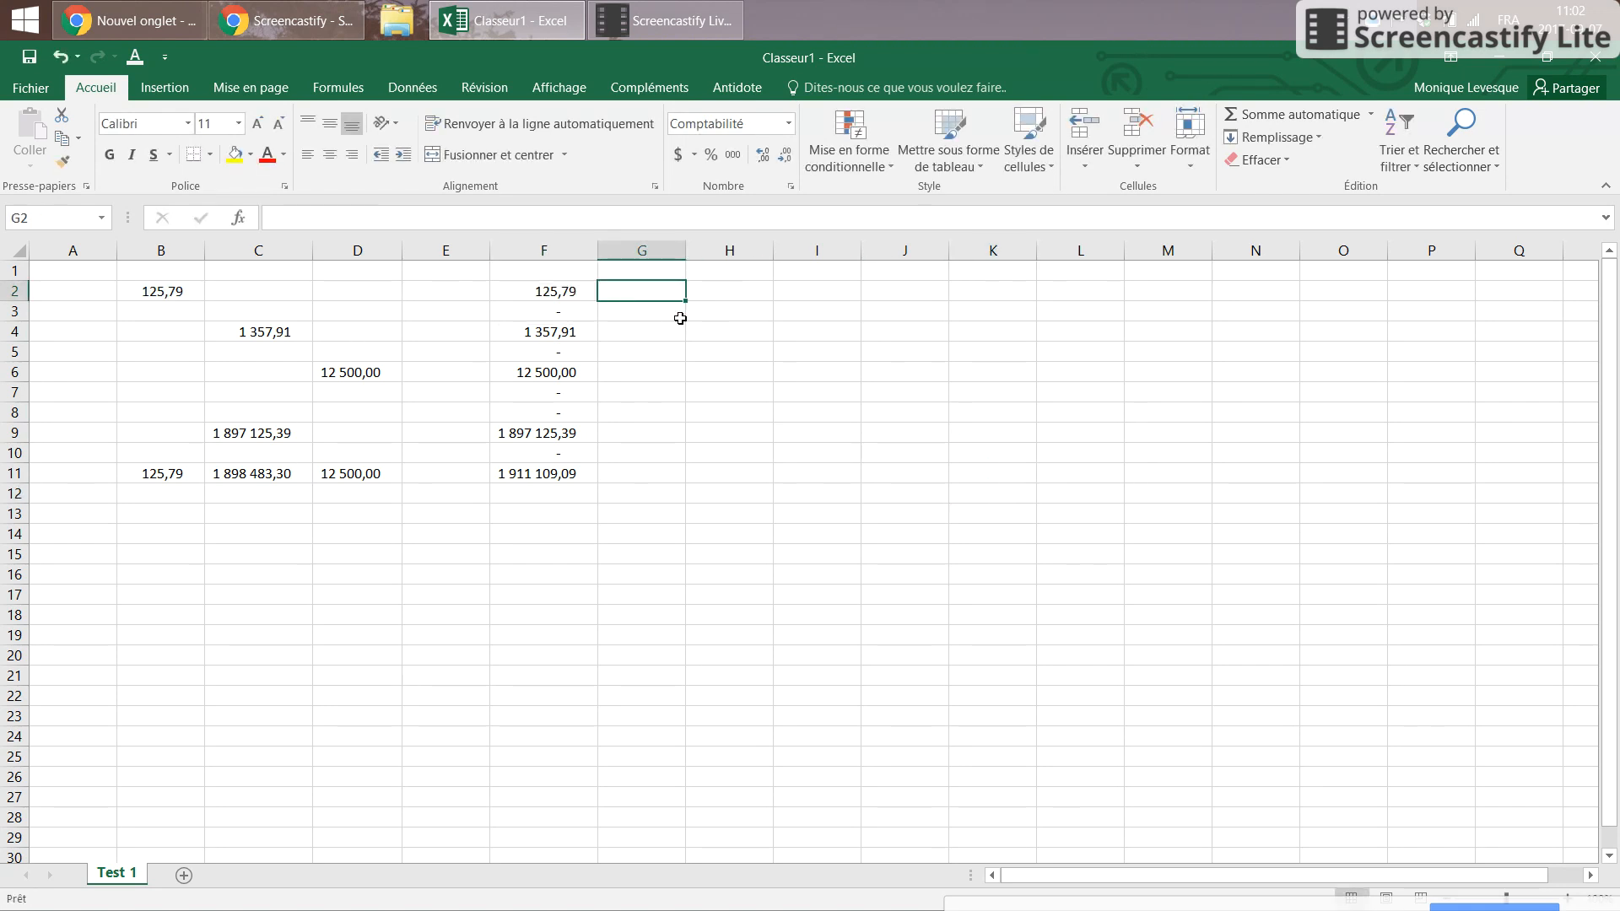
pyautogui.write('=')
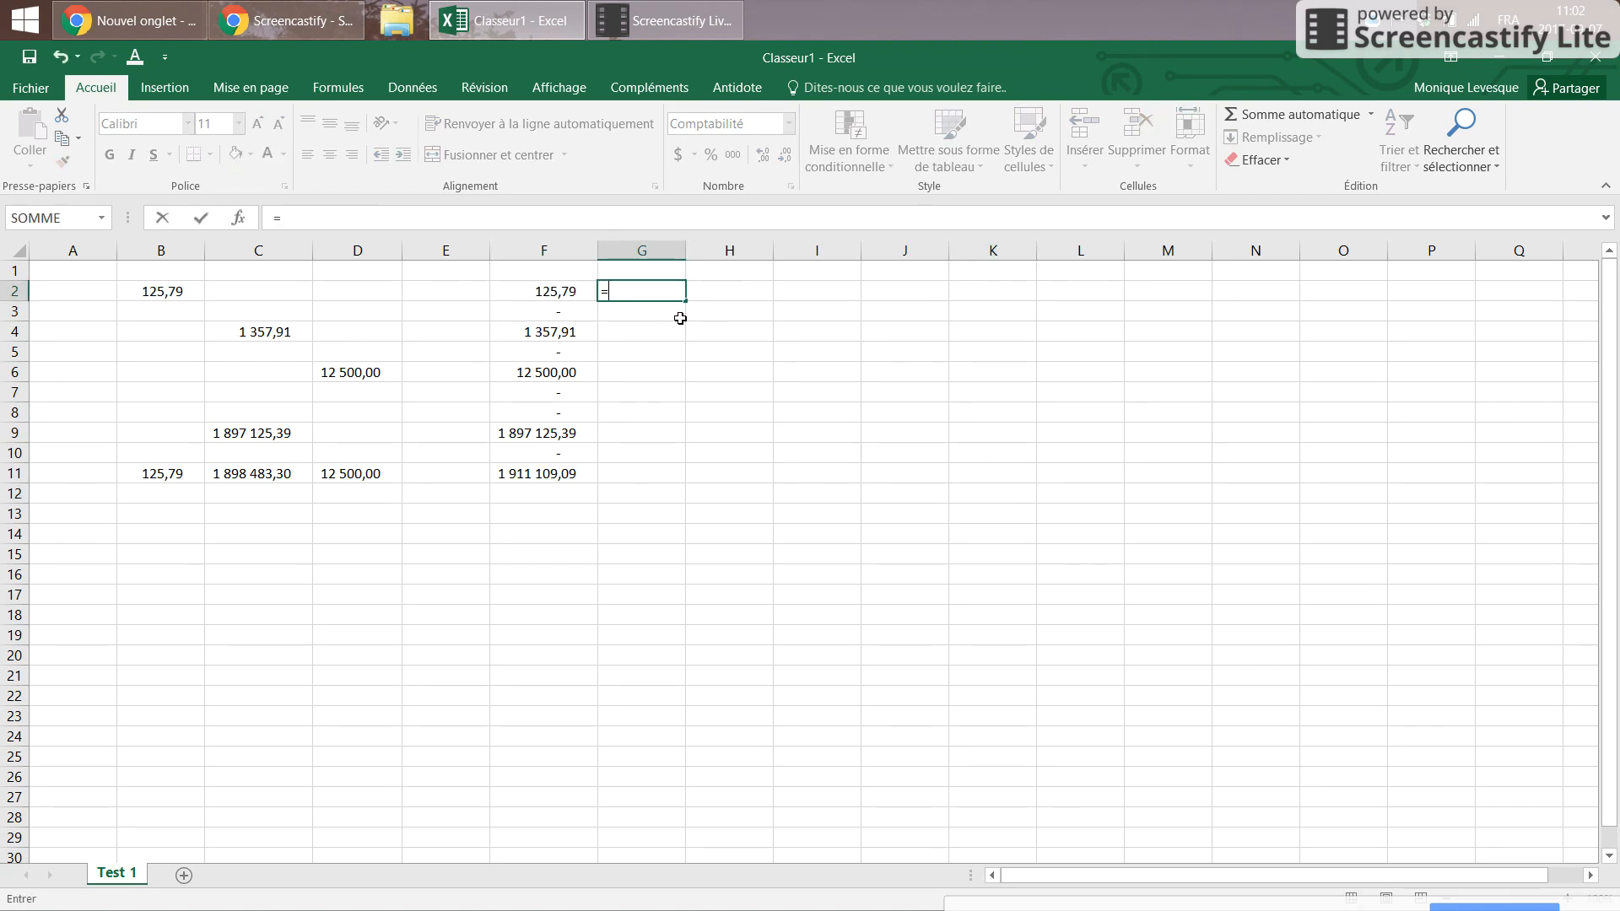
pyautogui.click(176, 296)
pyautogui.press('Return')
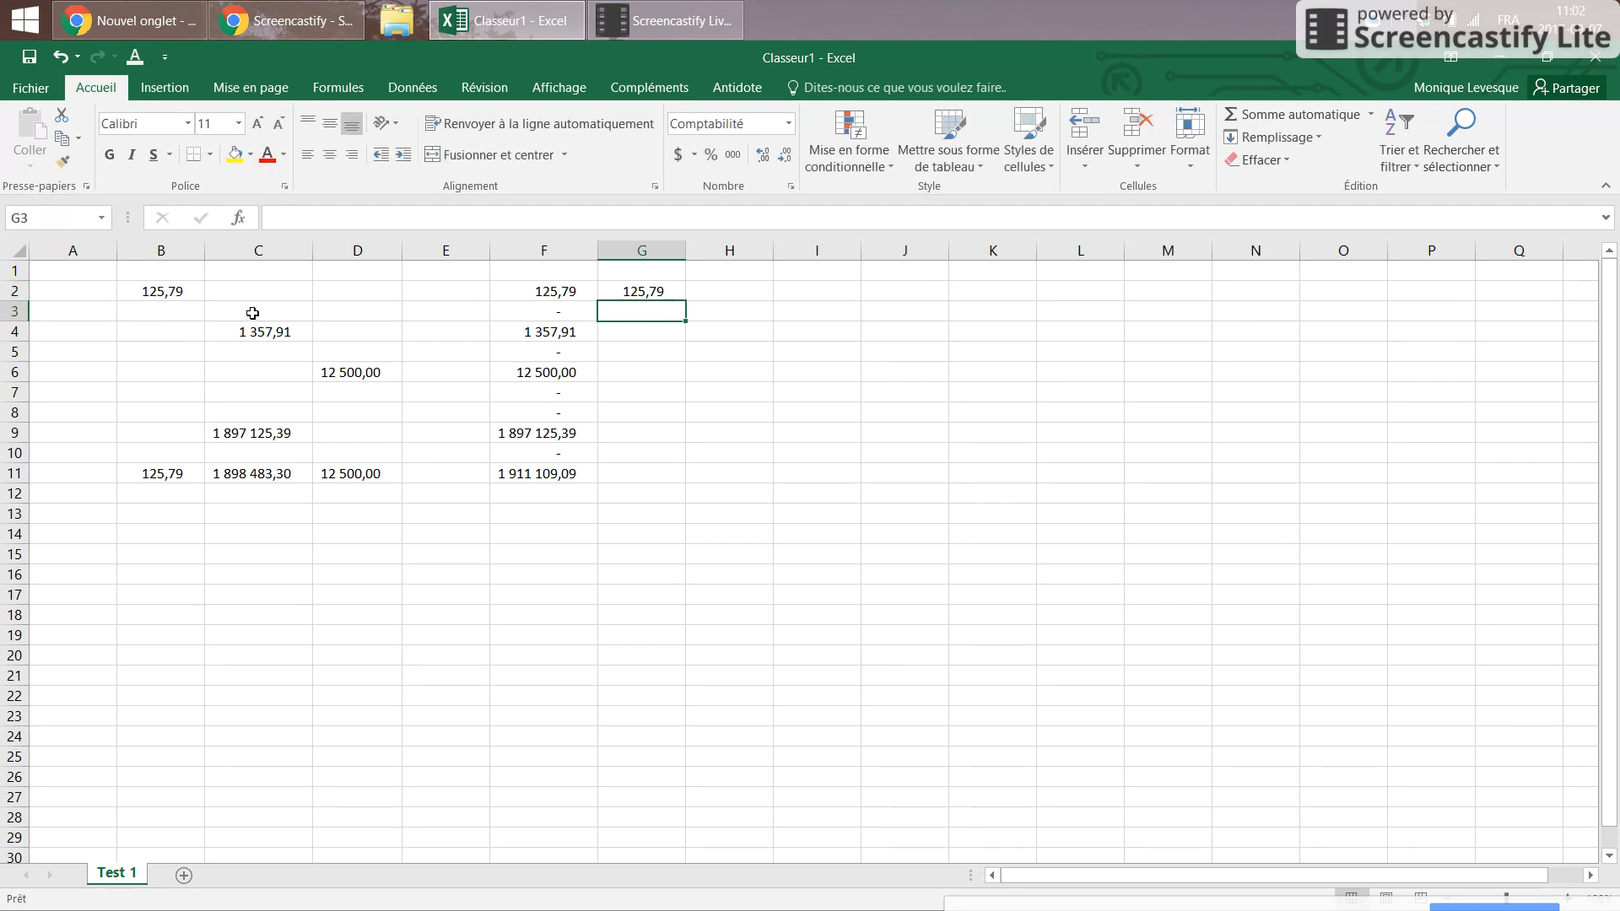
# Step: Enter the amount 3500 in cell D2
pyautogui.click(361, 292)
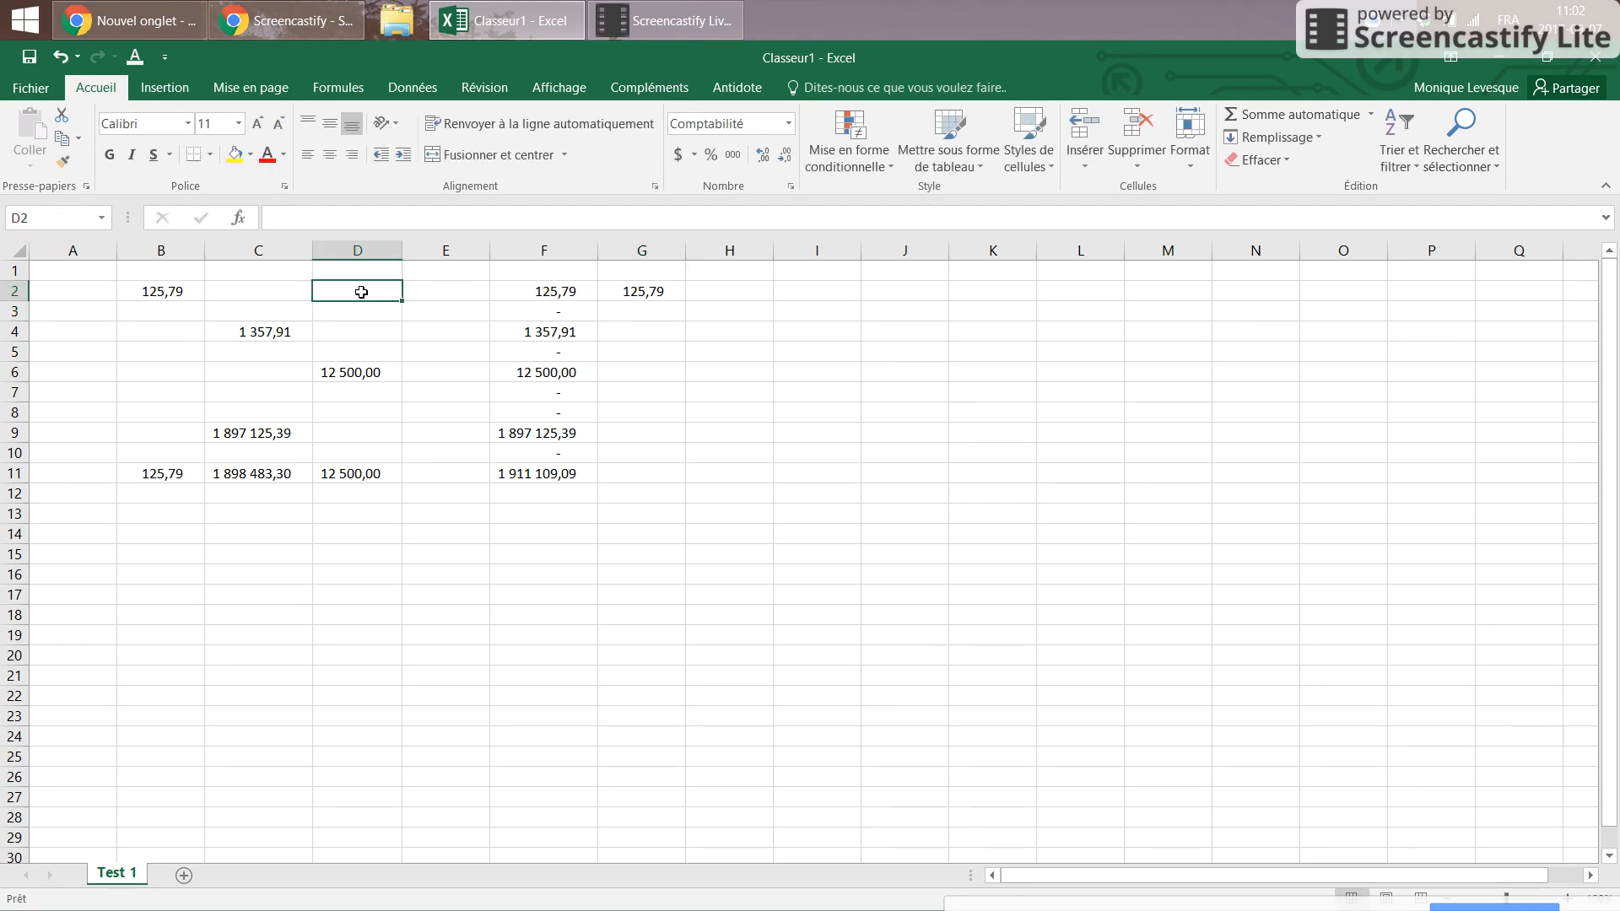
pyautogui.write('3 500')
pyautogui.press('Return')
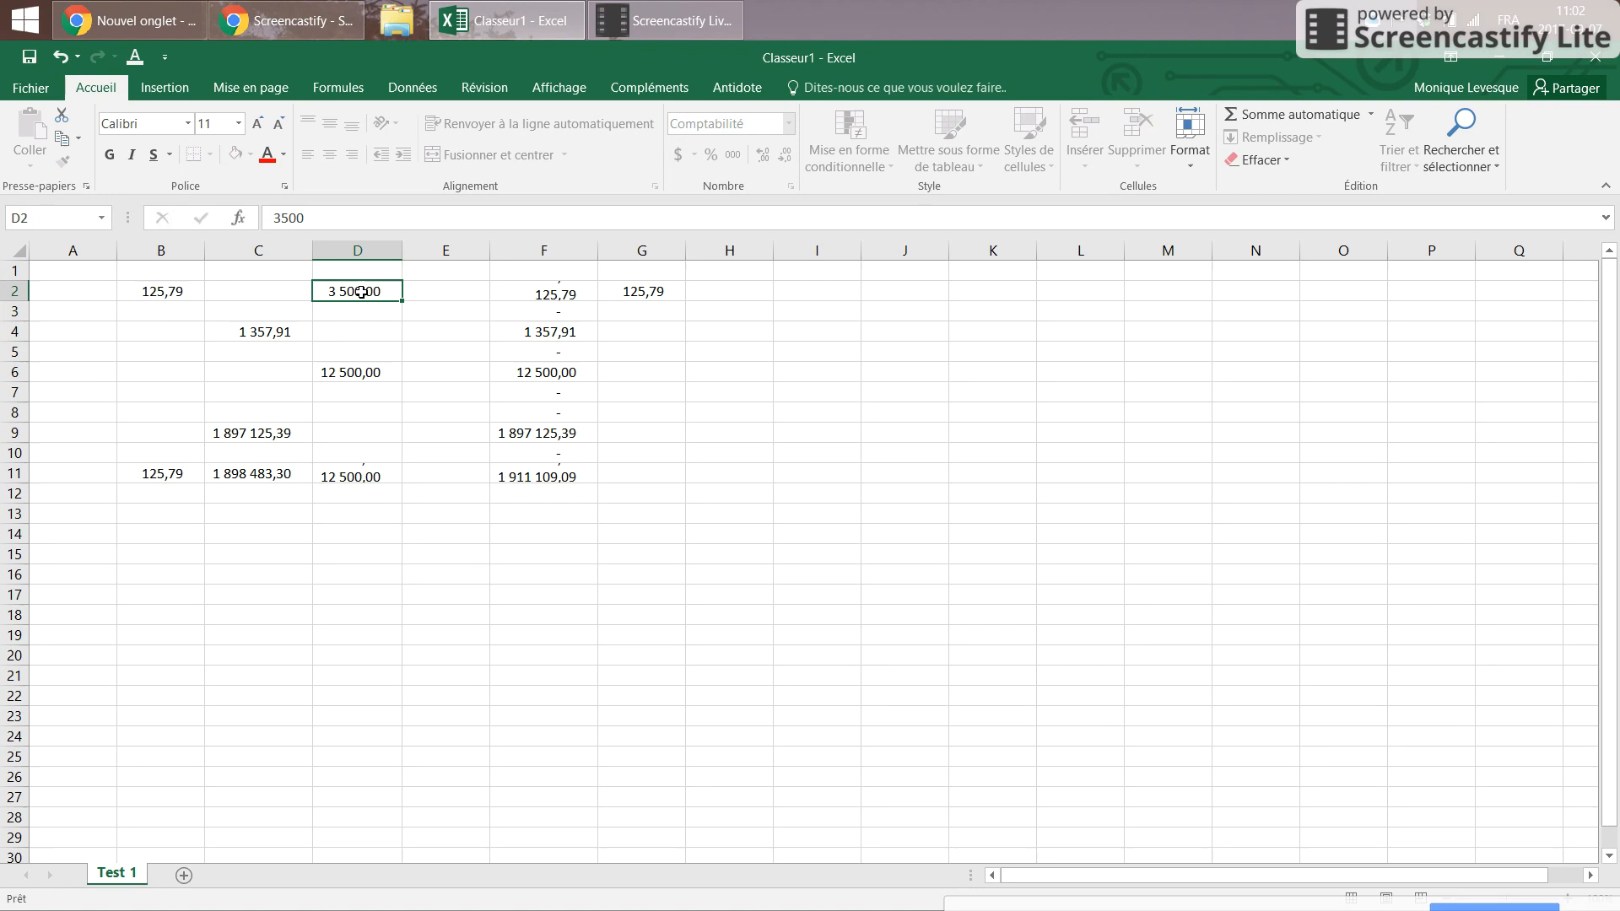
# Step: Compare the SOMME total in F2 with the direct reference in G2, and delete the formula from G2
pyautogui.press('Up')
pyautogui.press('Right')
pyautogui.press('Right')
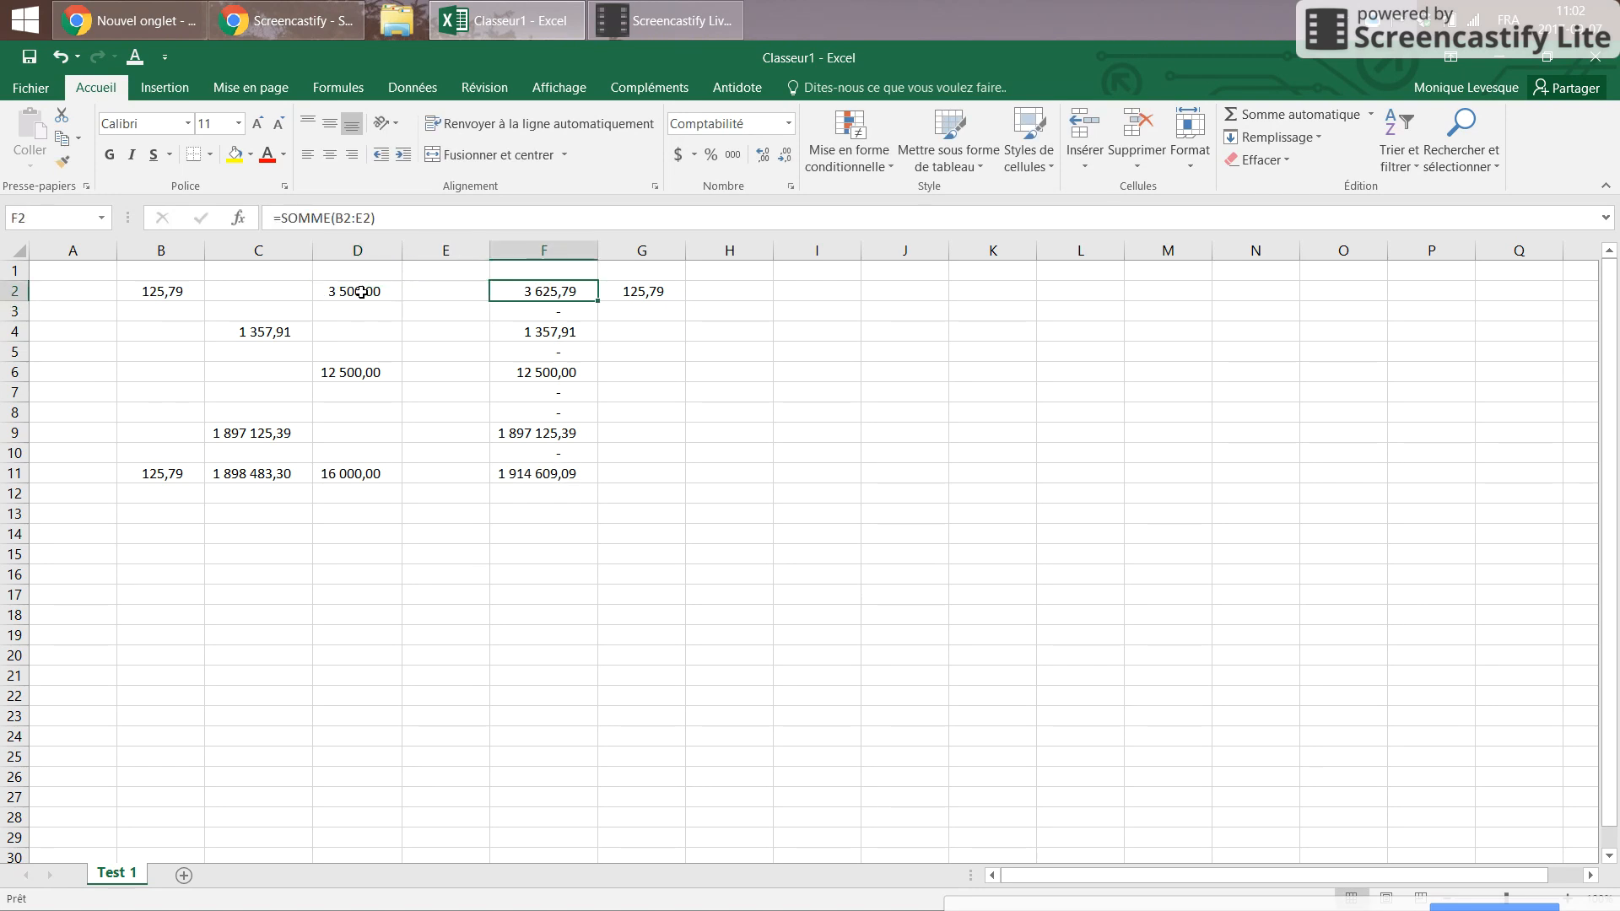
pyautogui.press('Right')
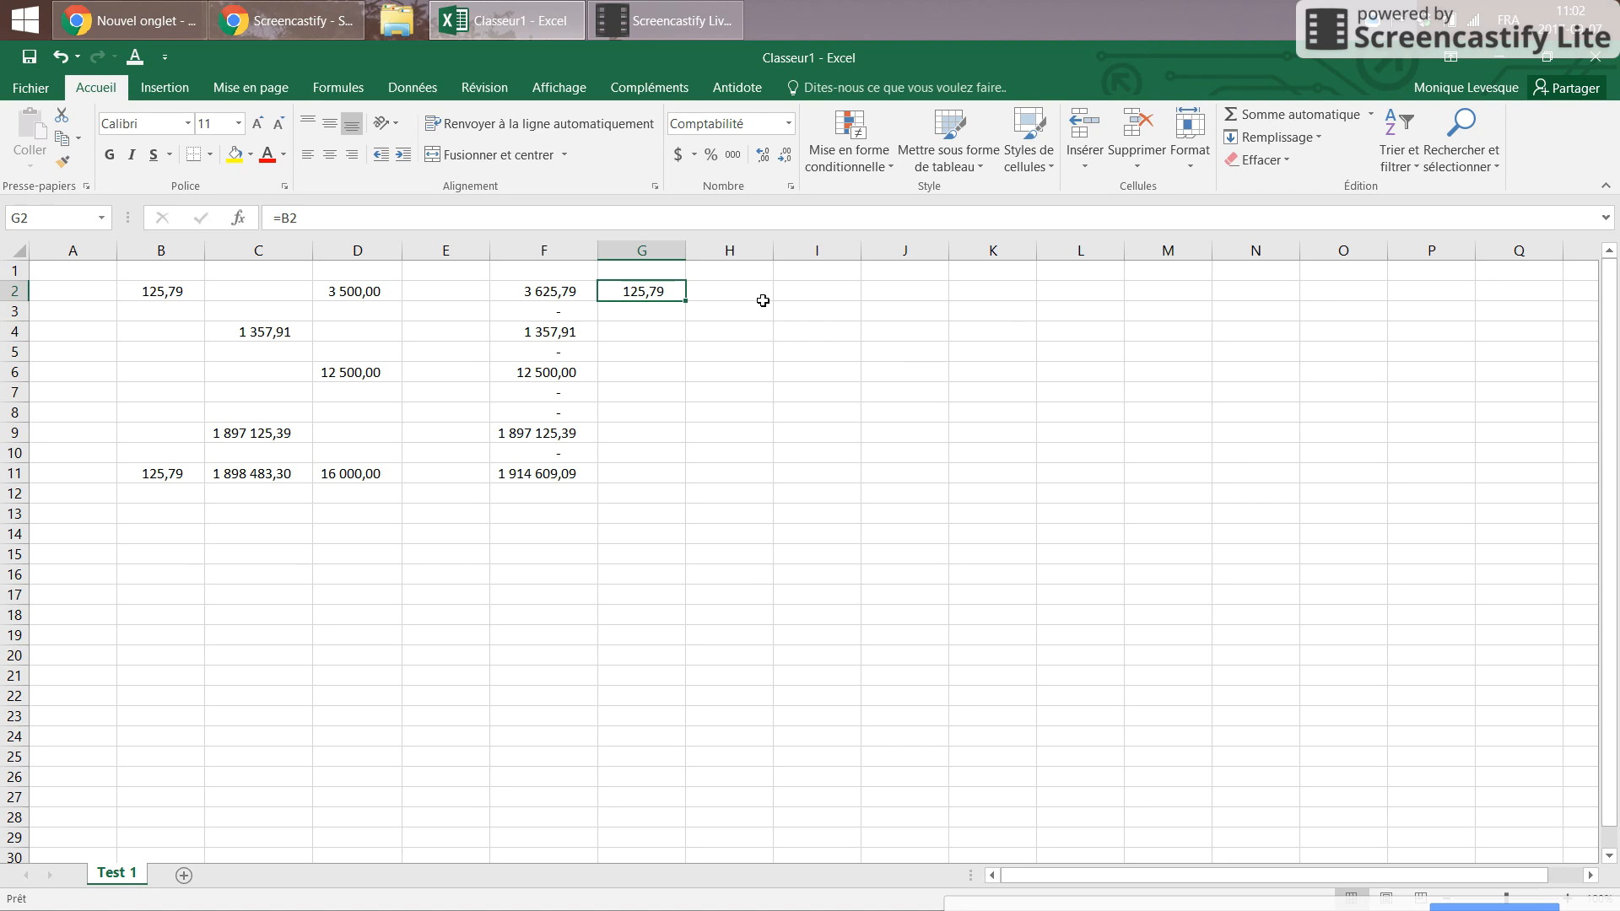
pyautogui.press('Delete')
# Step: Examine the total formulas in F2, F11 and D11 and the range B2:E2 that the row 2 total adds up
pyautogui.click(584, 291)
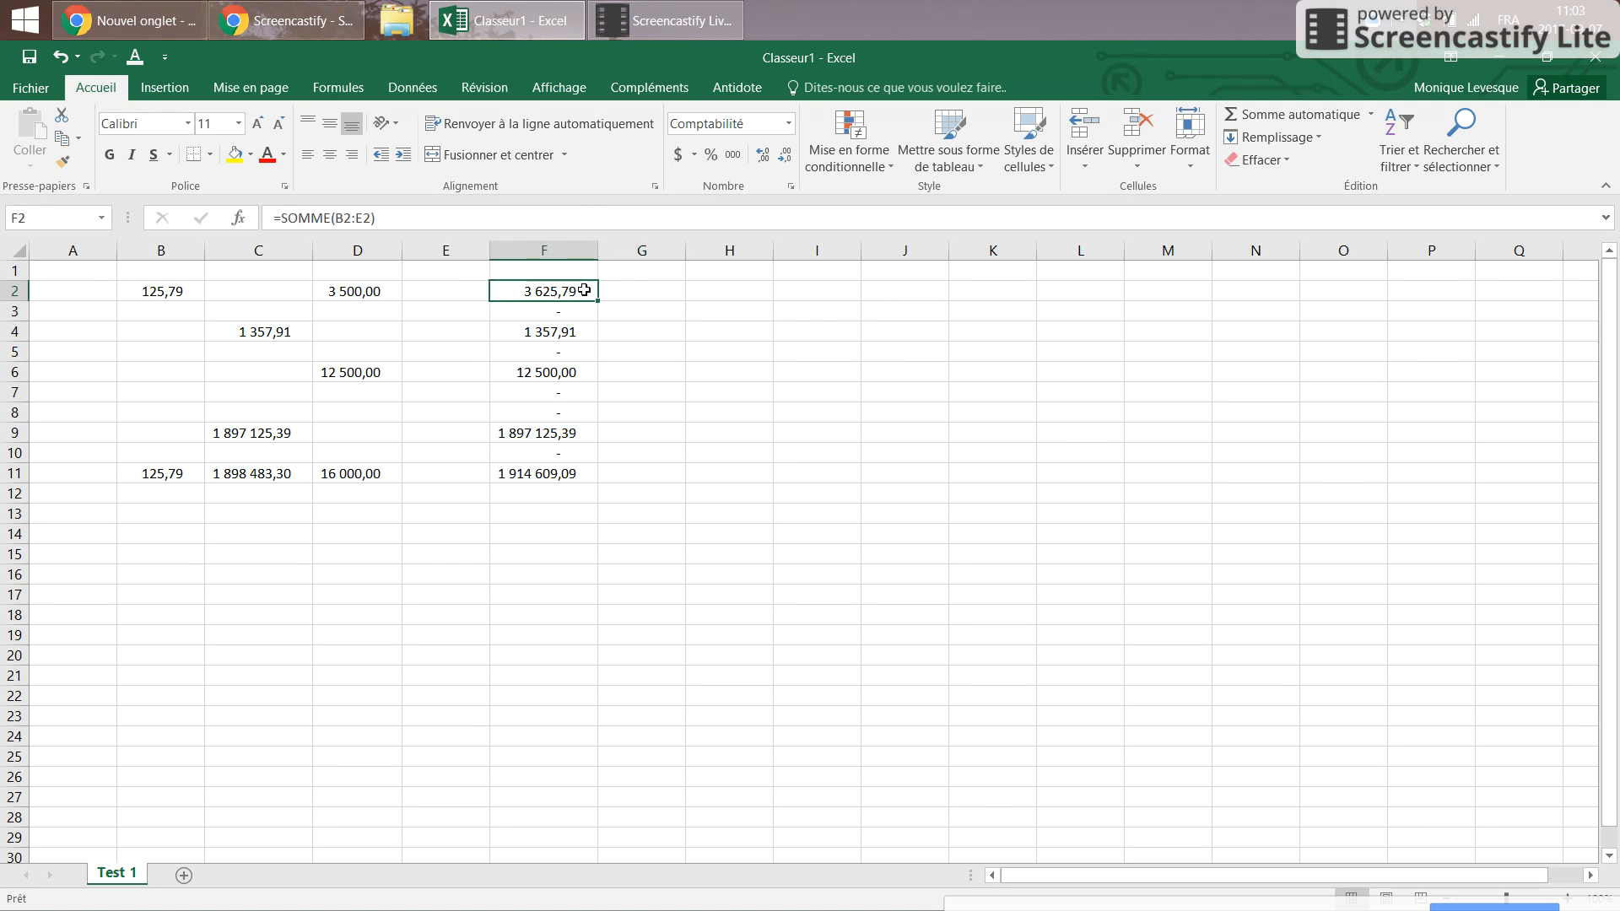
pyautogui.click(550, 477)
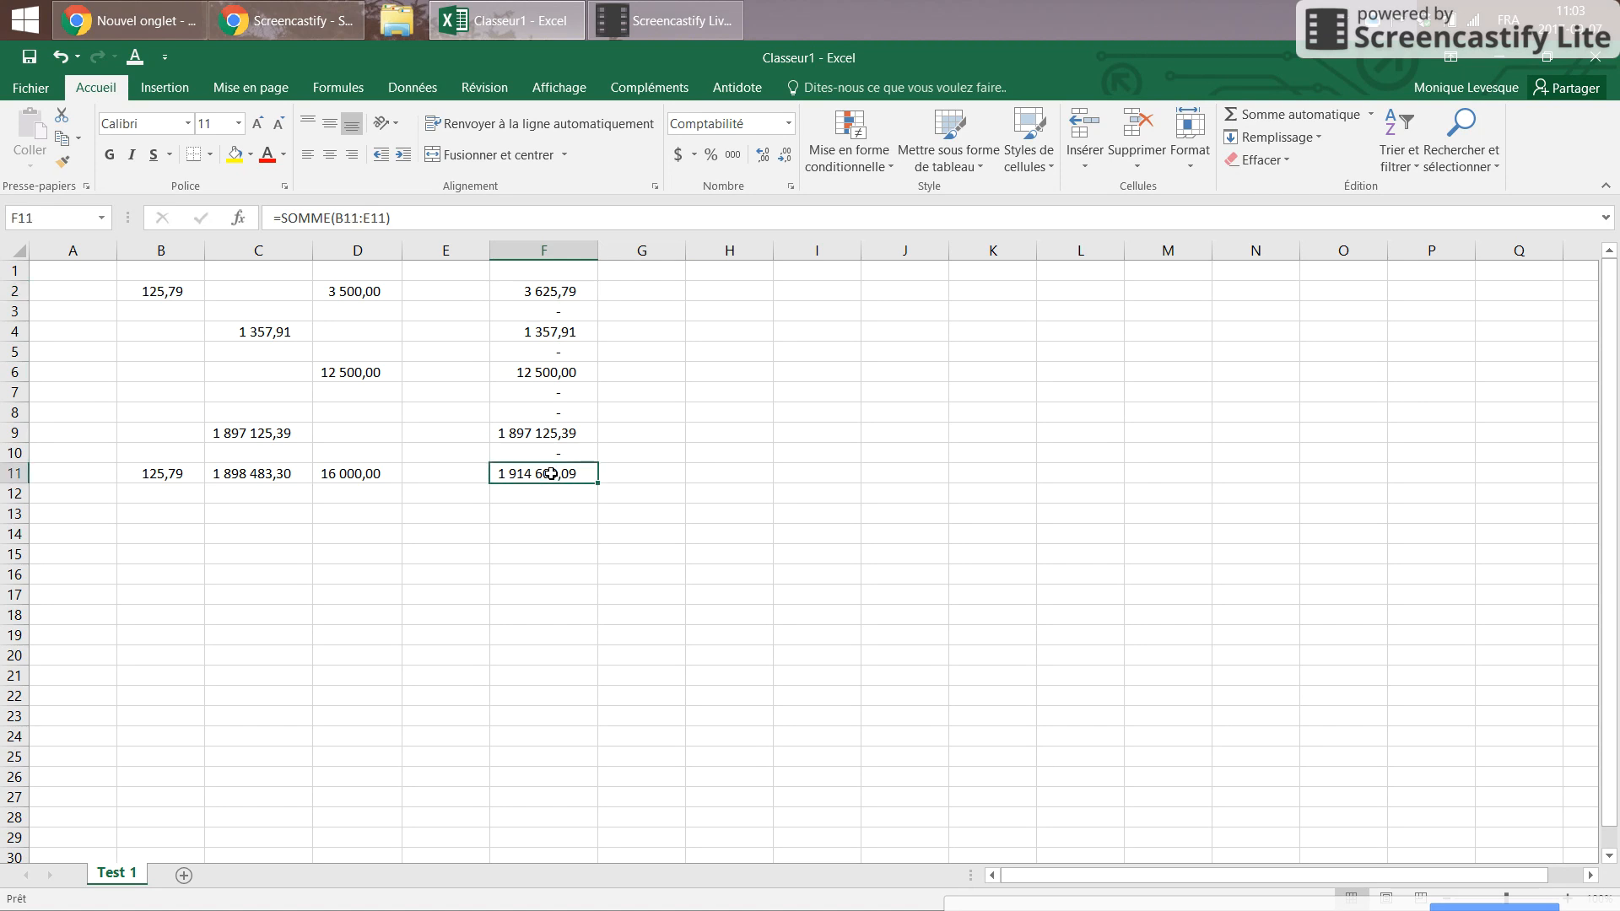
pyautogui.click(346, 474)
pyautogui.click(528, 483)
pyautogui.click(161, 291)
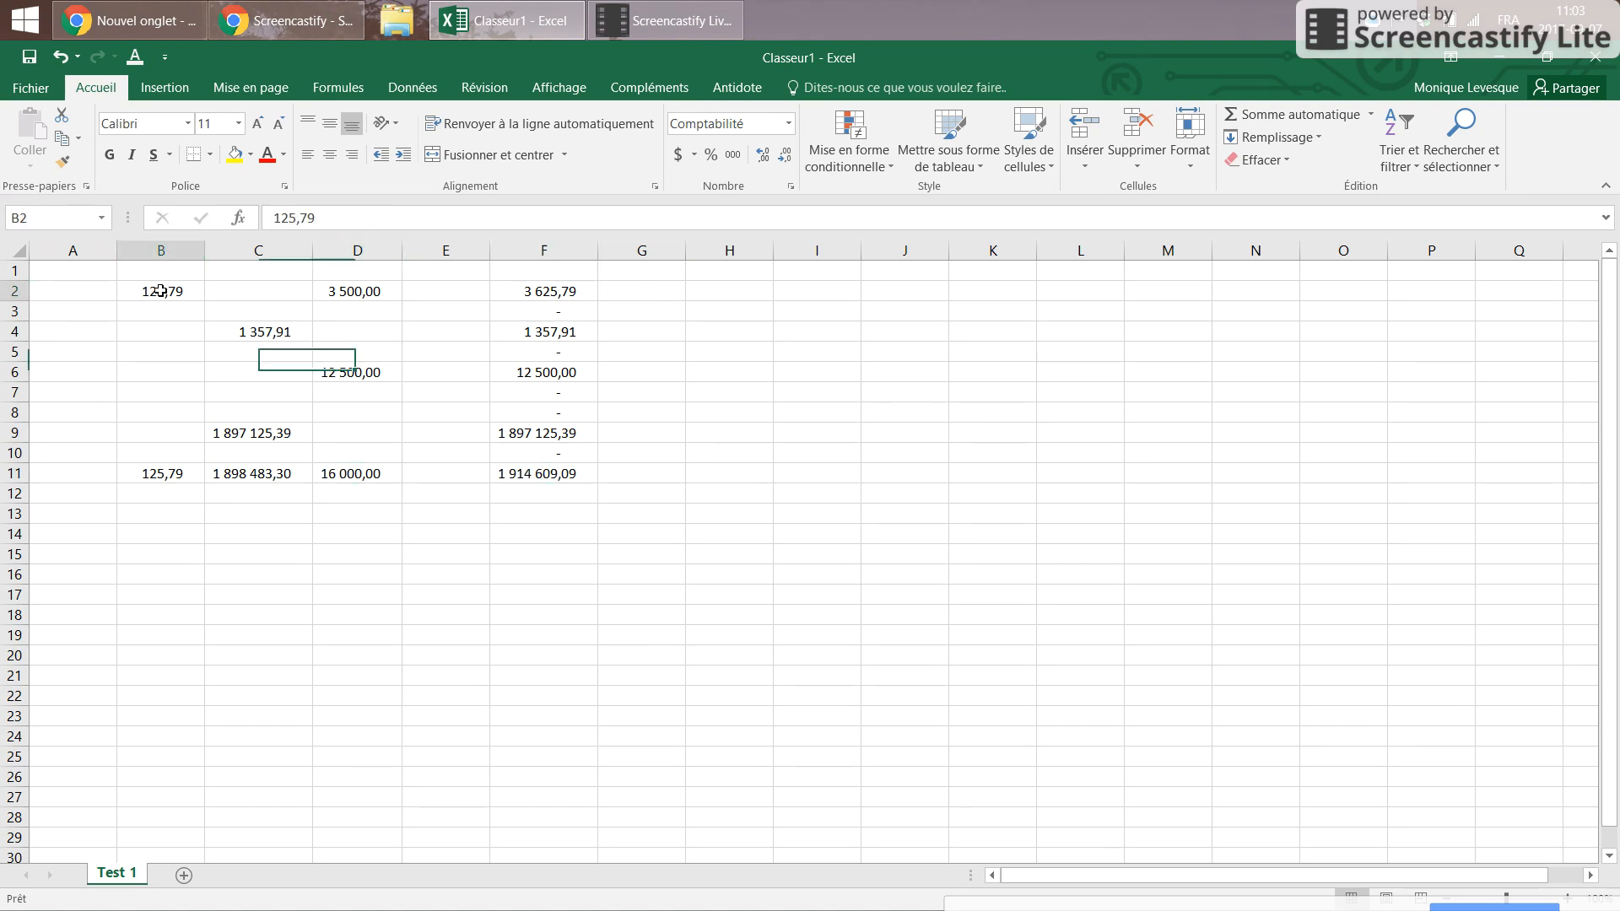
pyautogui.click(567, 294)
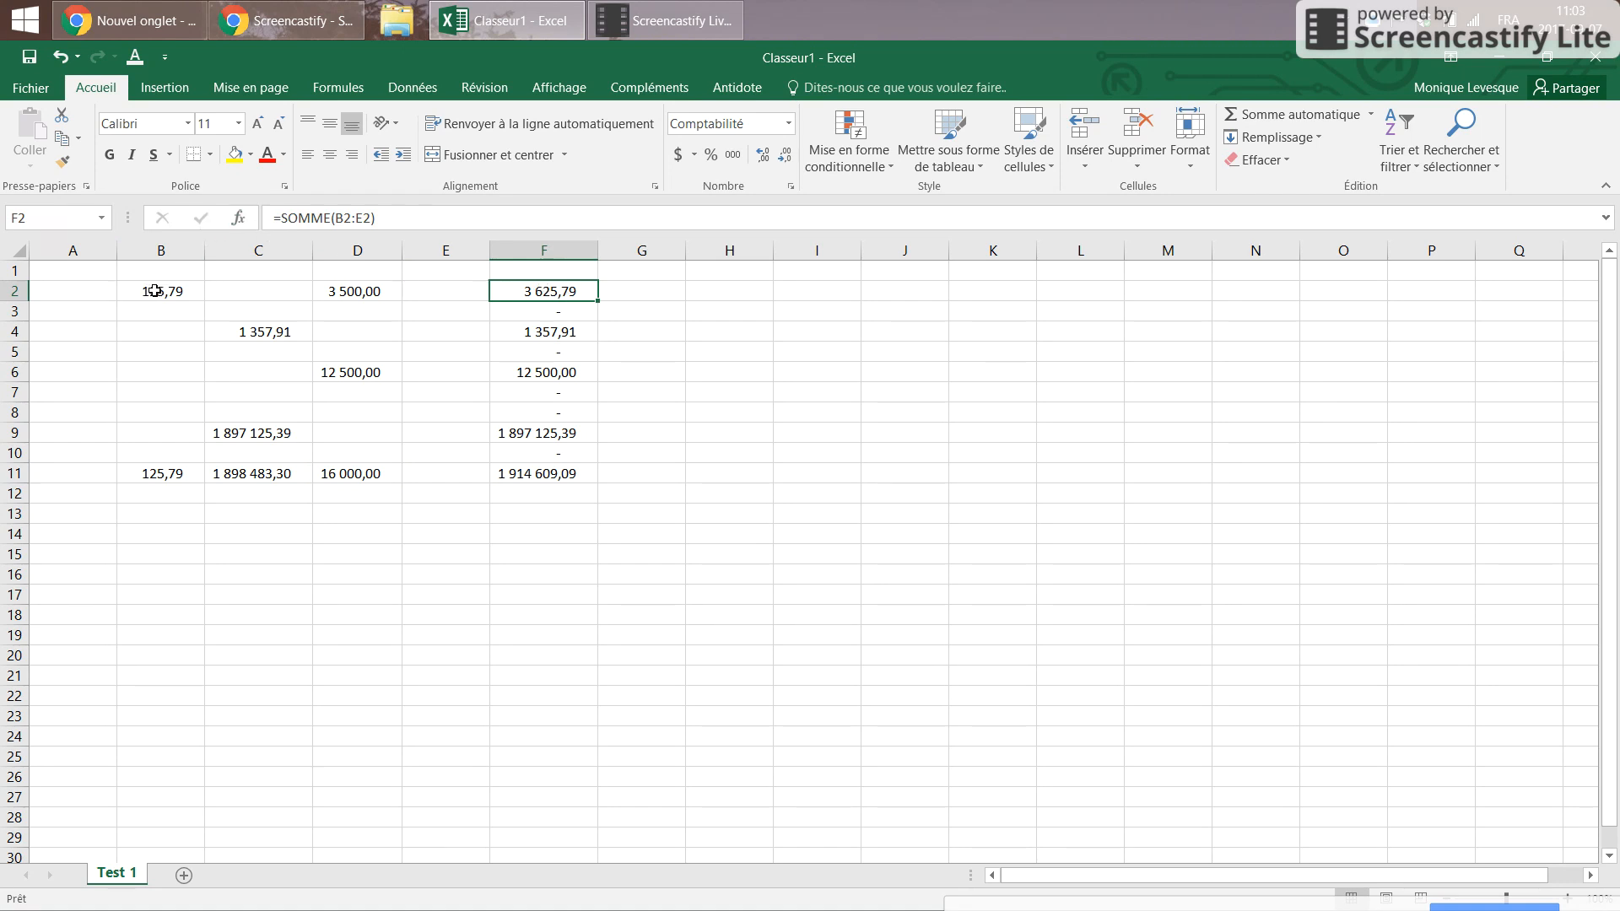
pyautogui.moveTo(152, 289); pyautogui.dragTo(435, 285)
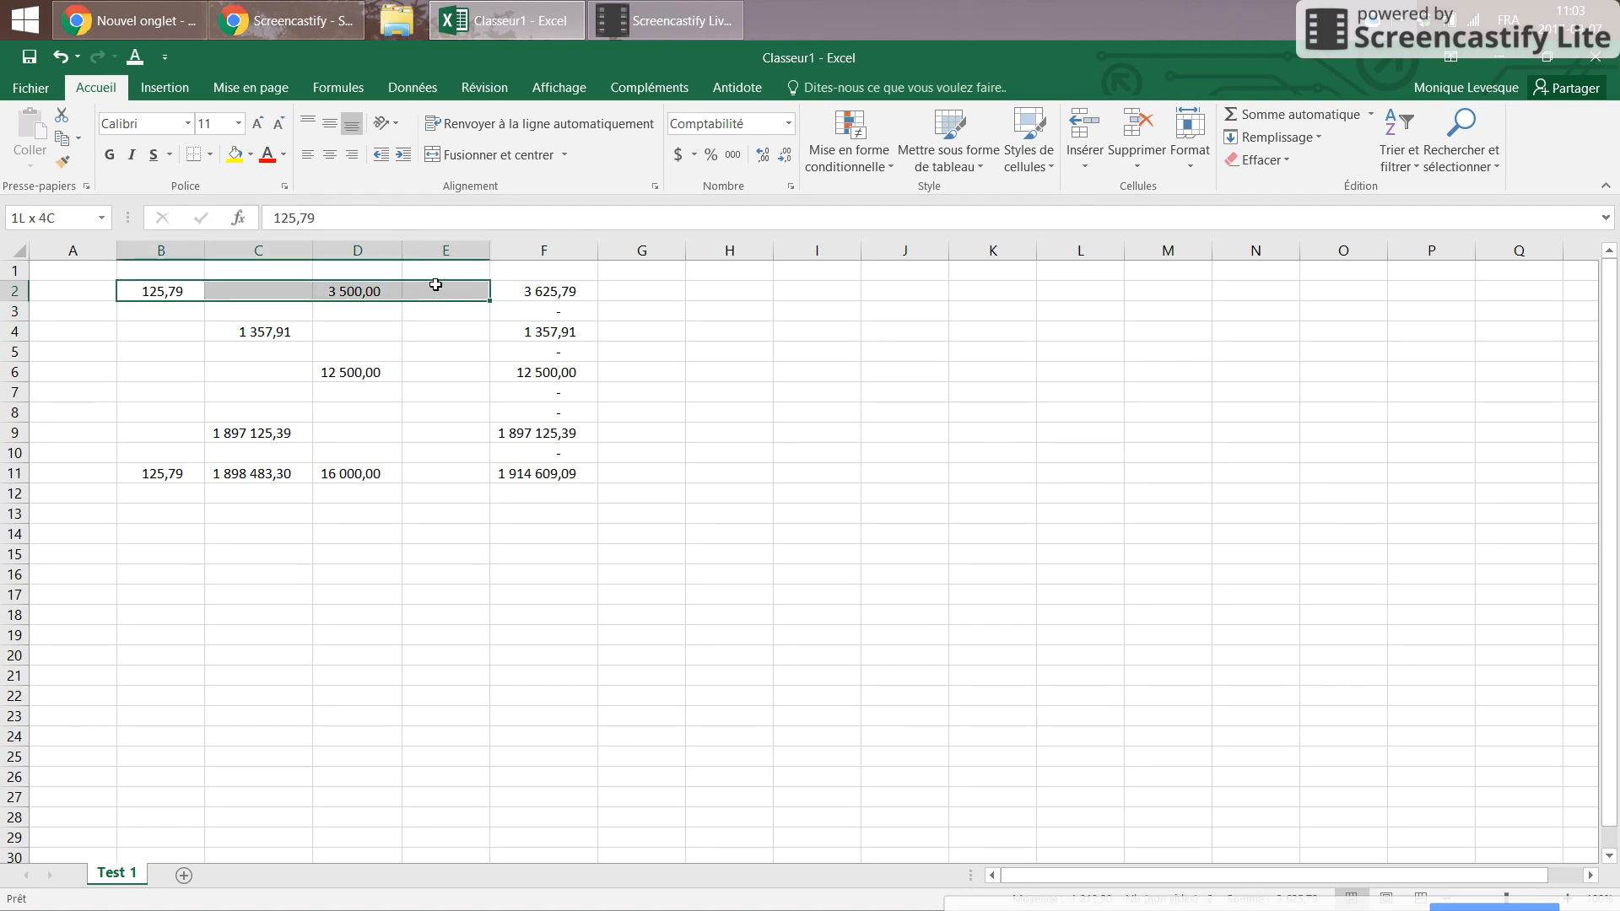
pyautogui.click(564, 290)
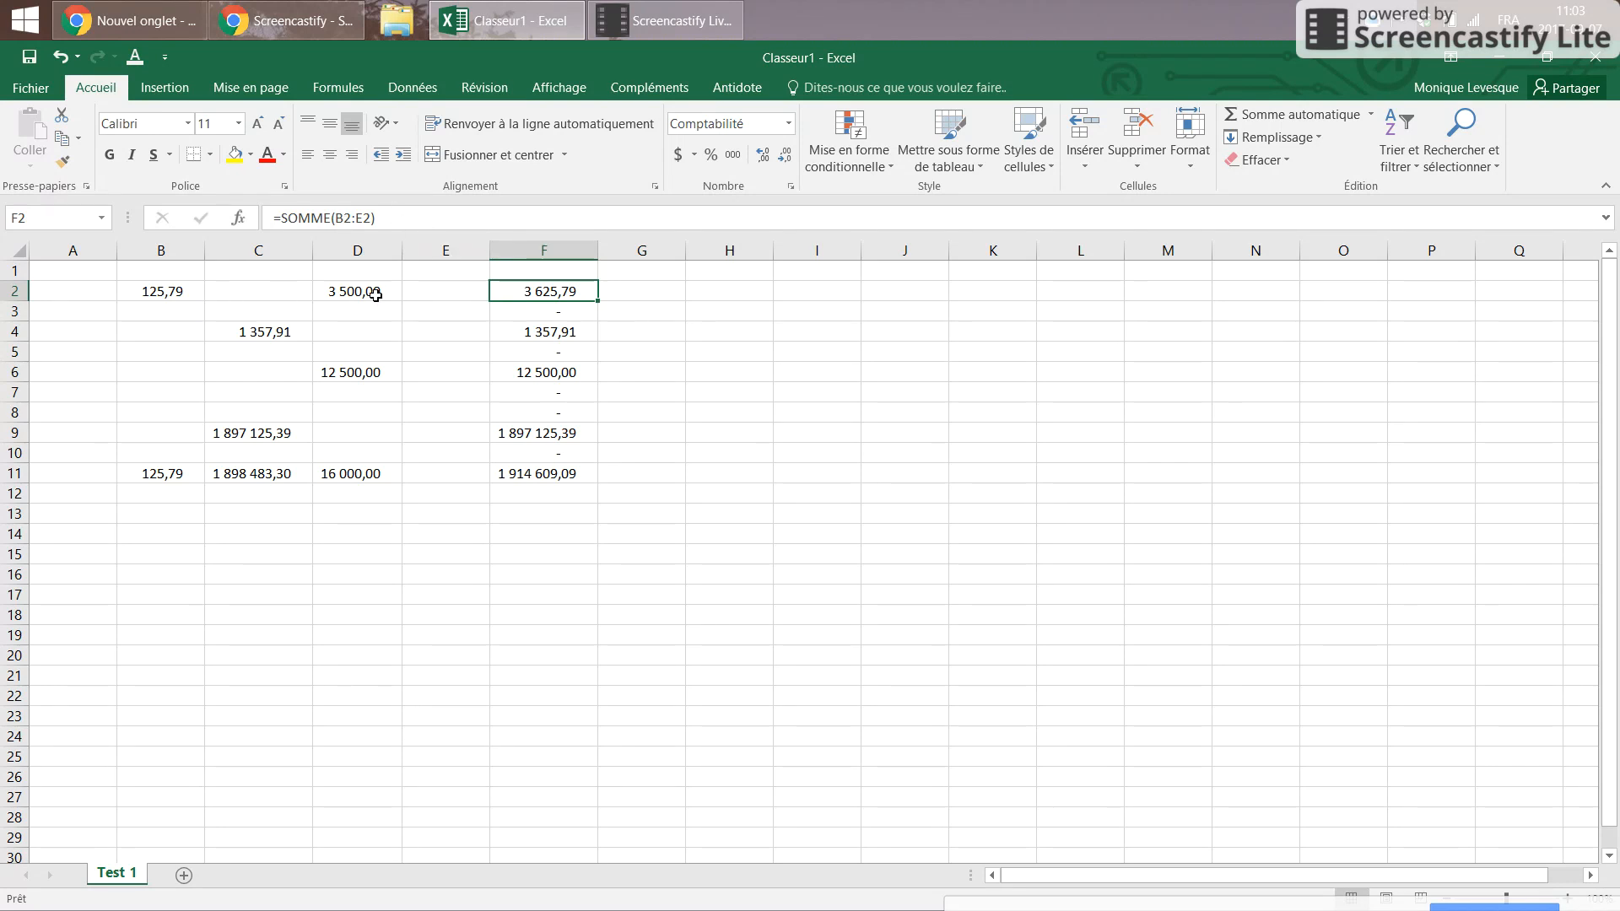
# Step: Enter the amount 4000 in cell E4 and reselect that cell
pyautogui.click(421, 294)
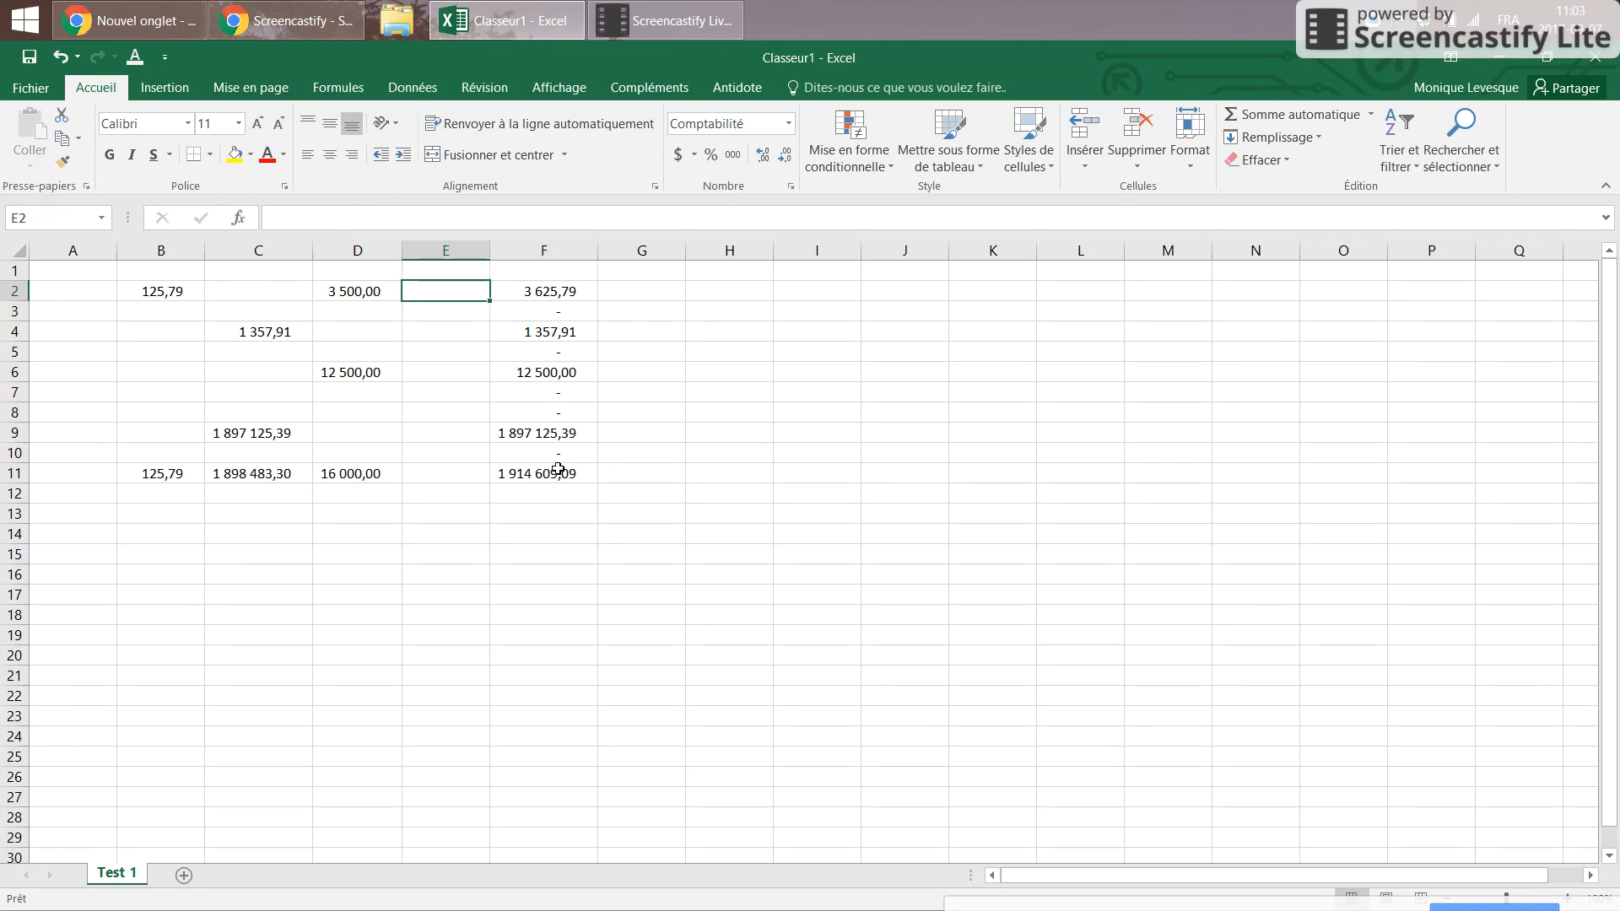
pyautogui.click(445, 329)
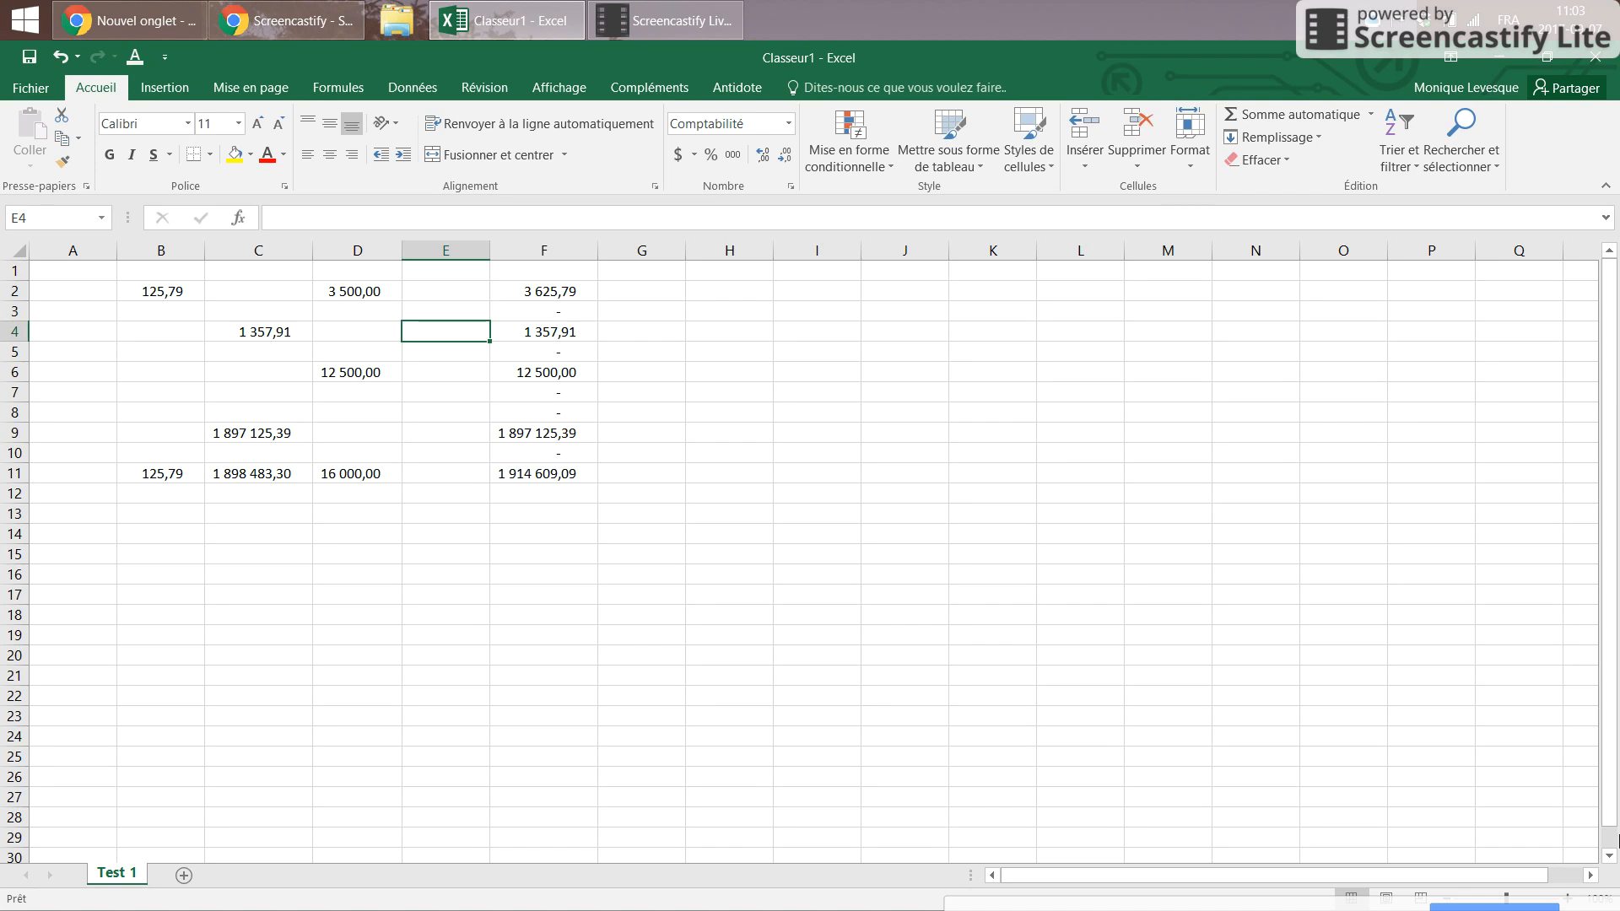
pyautogui.write('4000')
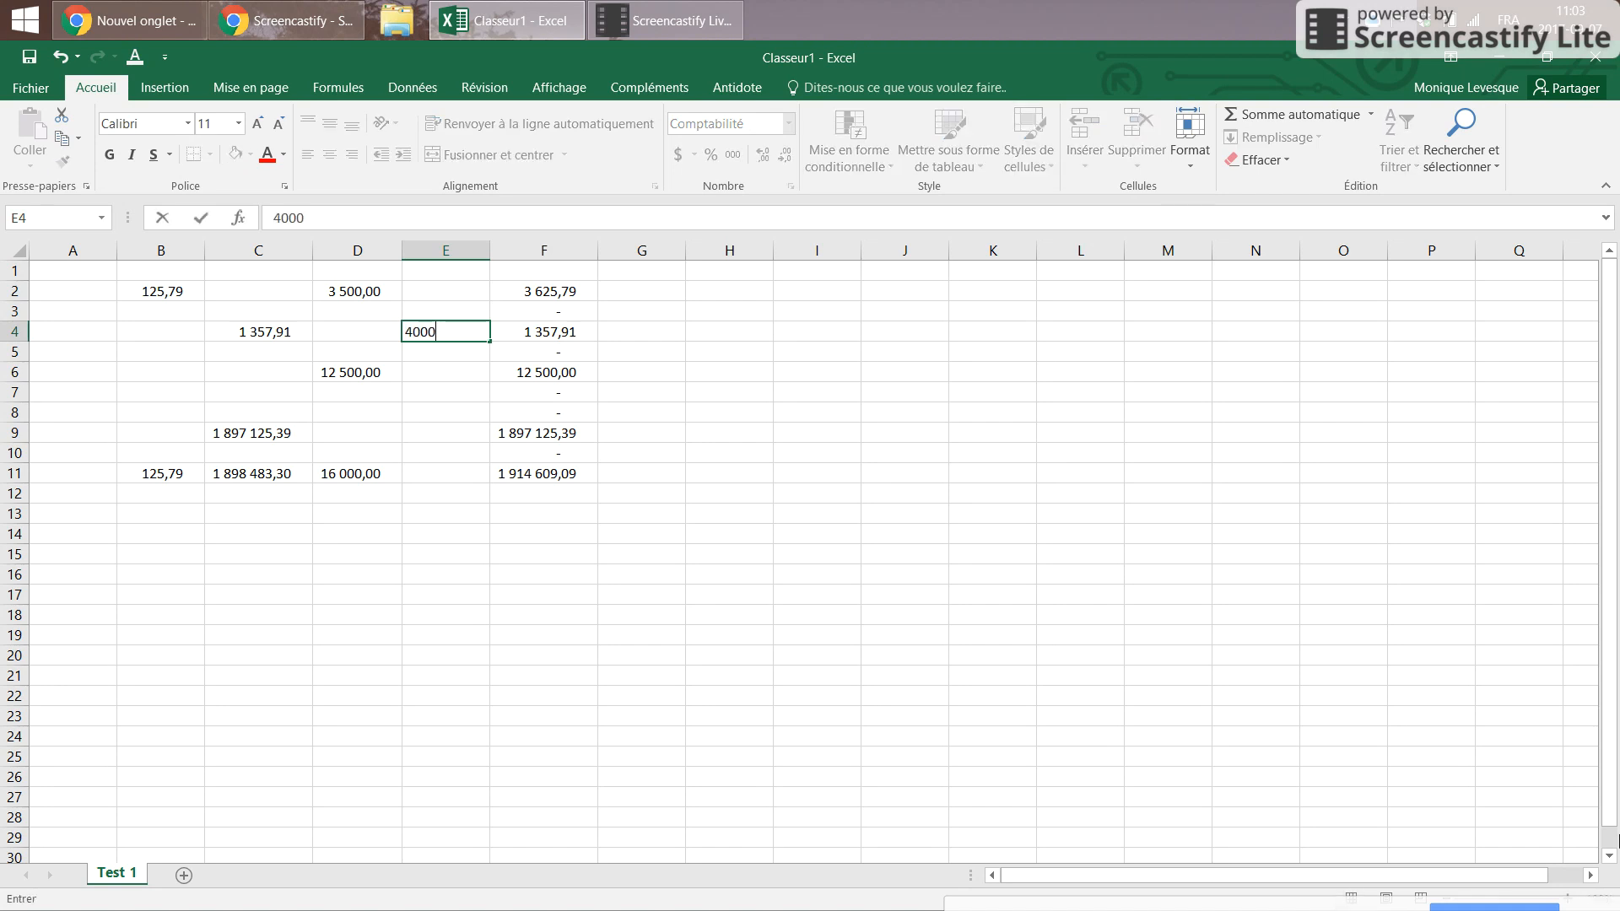
pyautogui.press('Return')
pyautogui.press('Up')
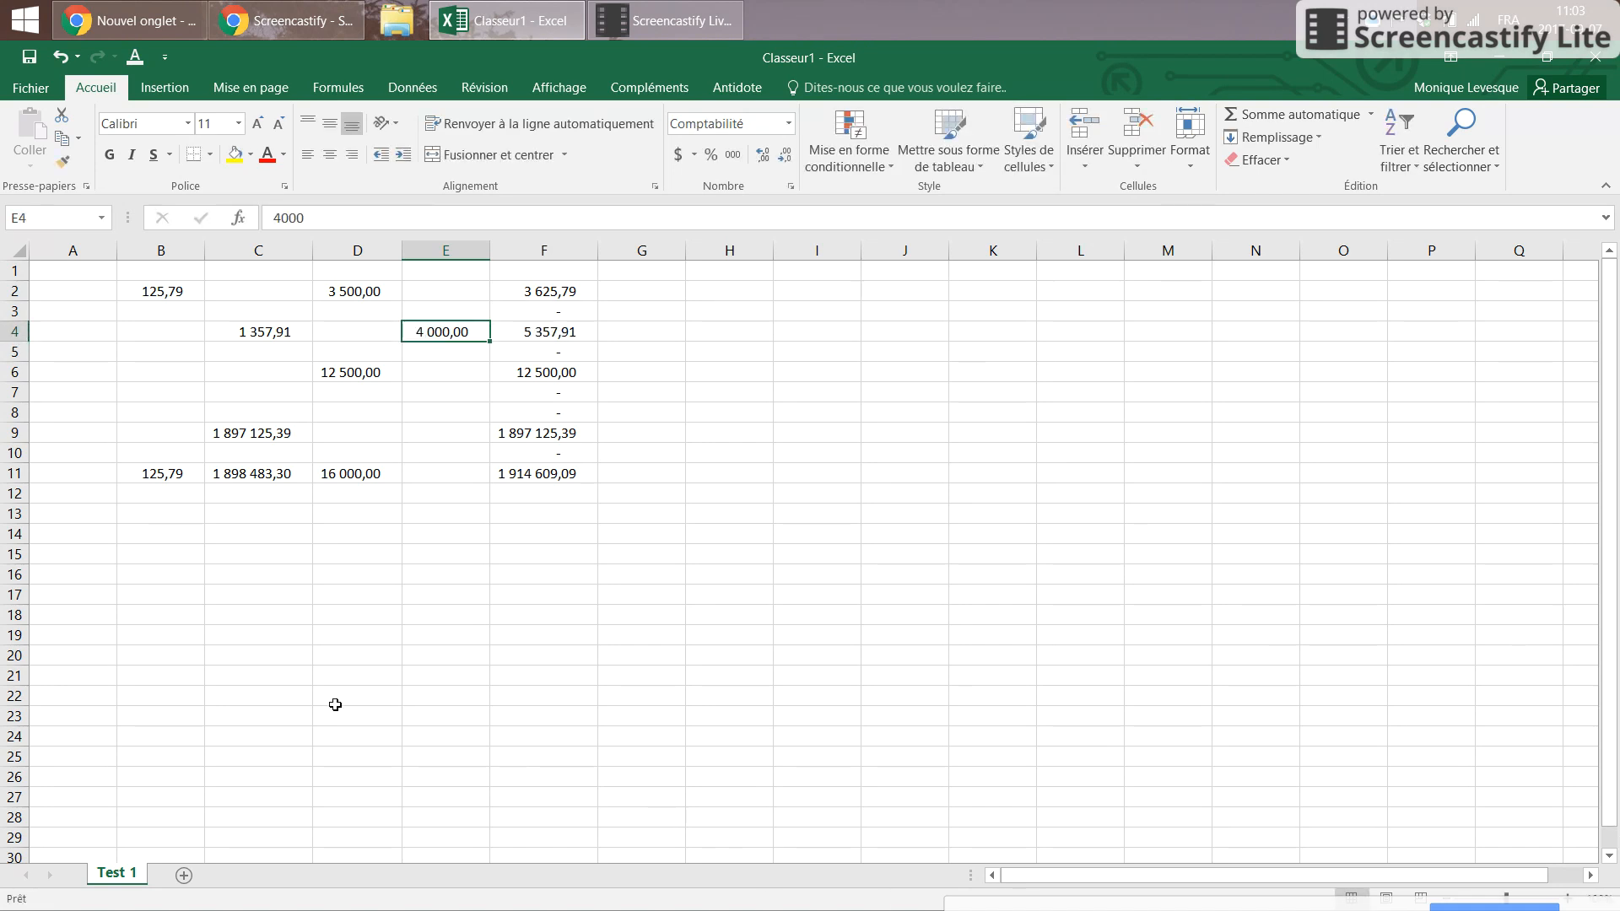
# Step: Fill the column total formula from D11 across to E11 and check the totals along row 11
pyautogui.click(365, 475)
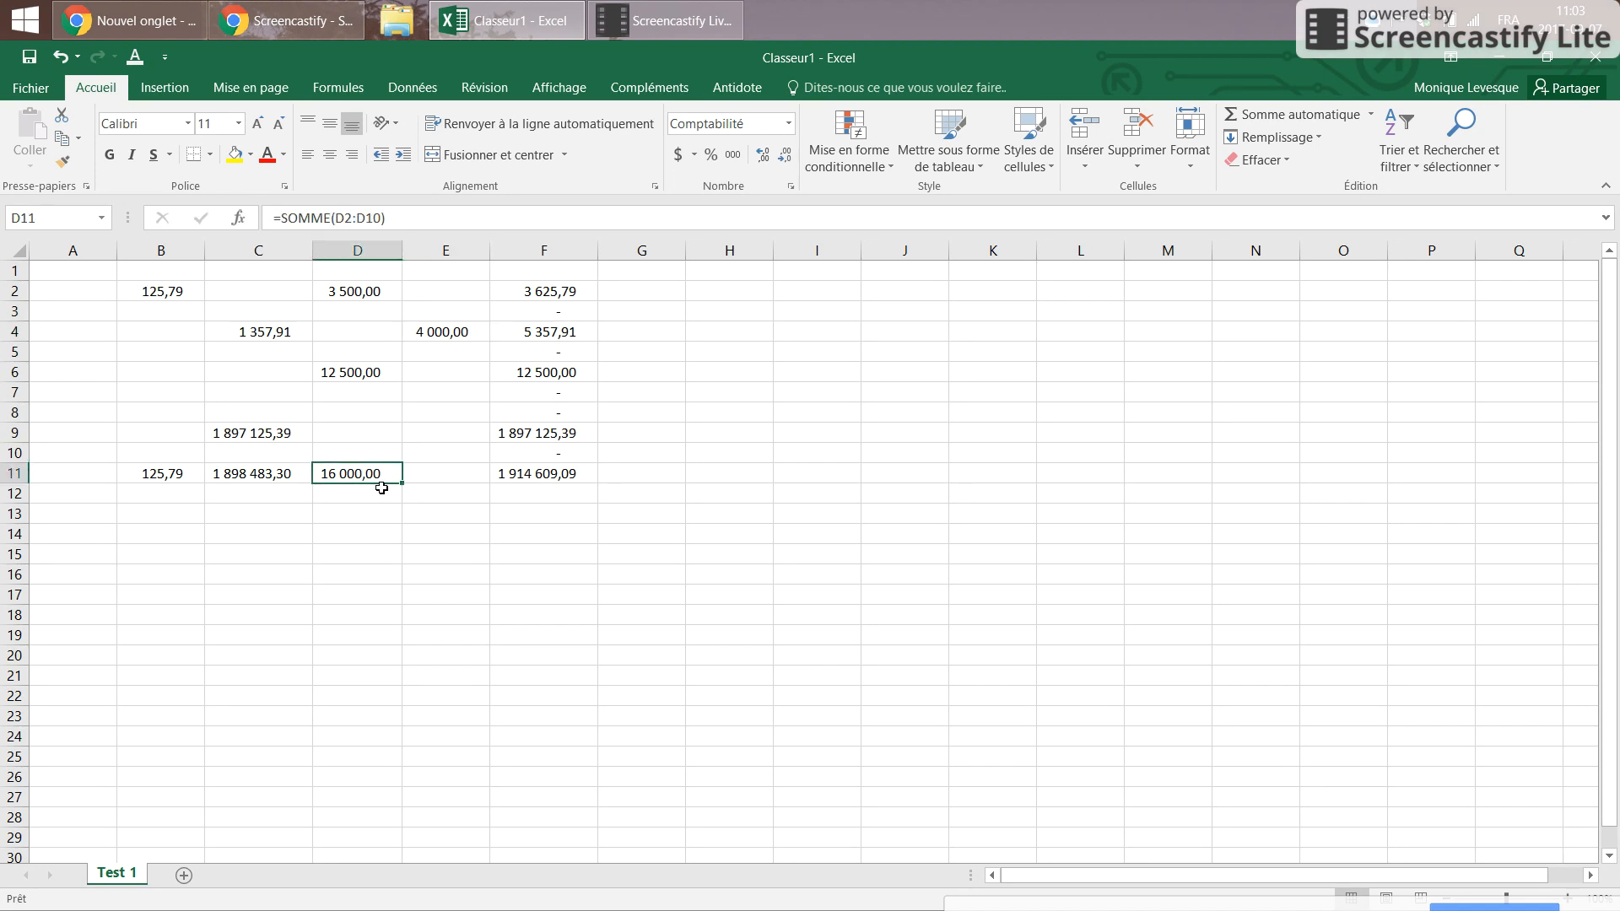
pyautogui.moveTo(407, 481); pyautogui.dragTo(474, 479)
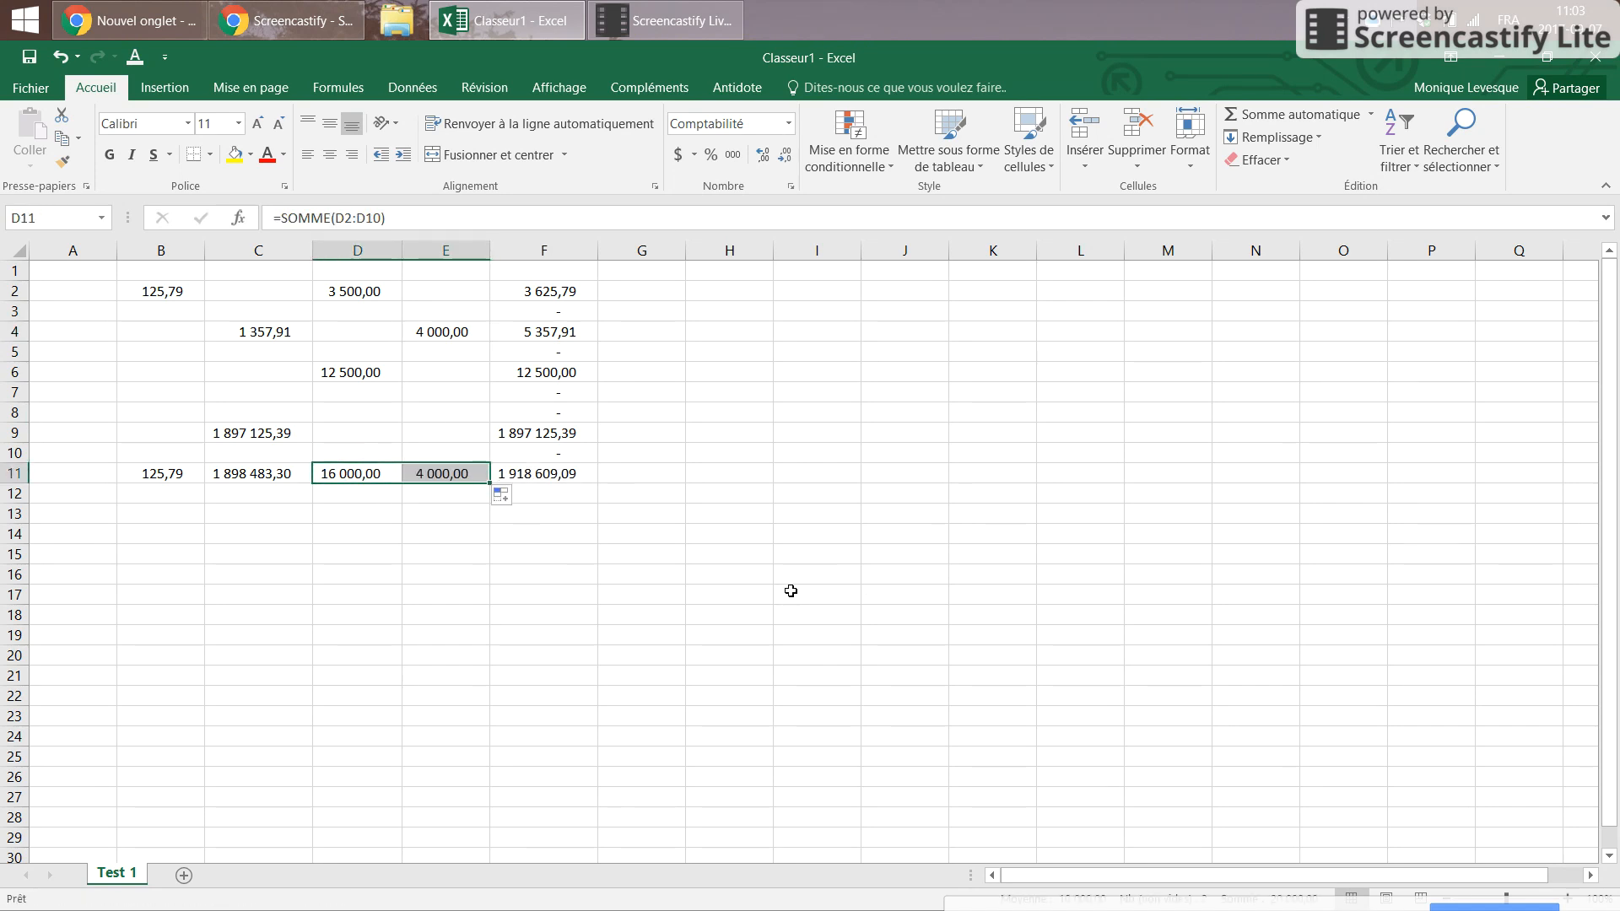
pyautogui.click(354, 536)
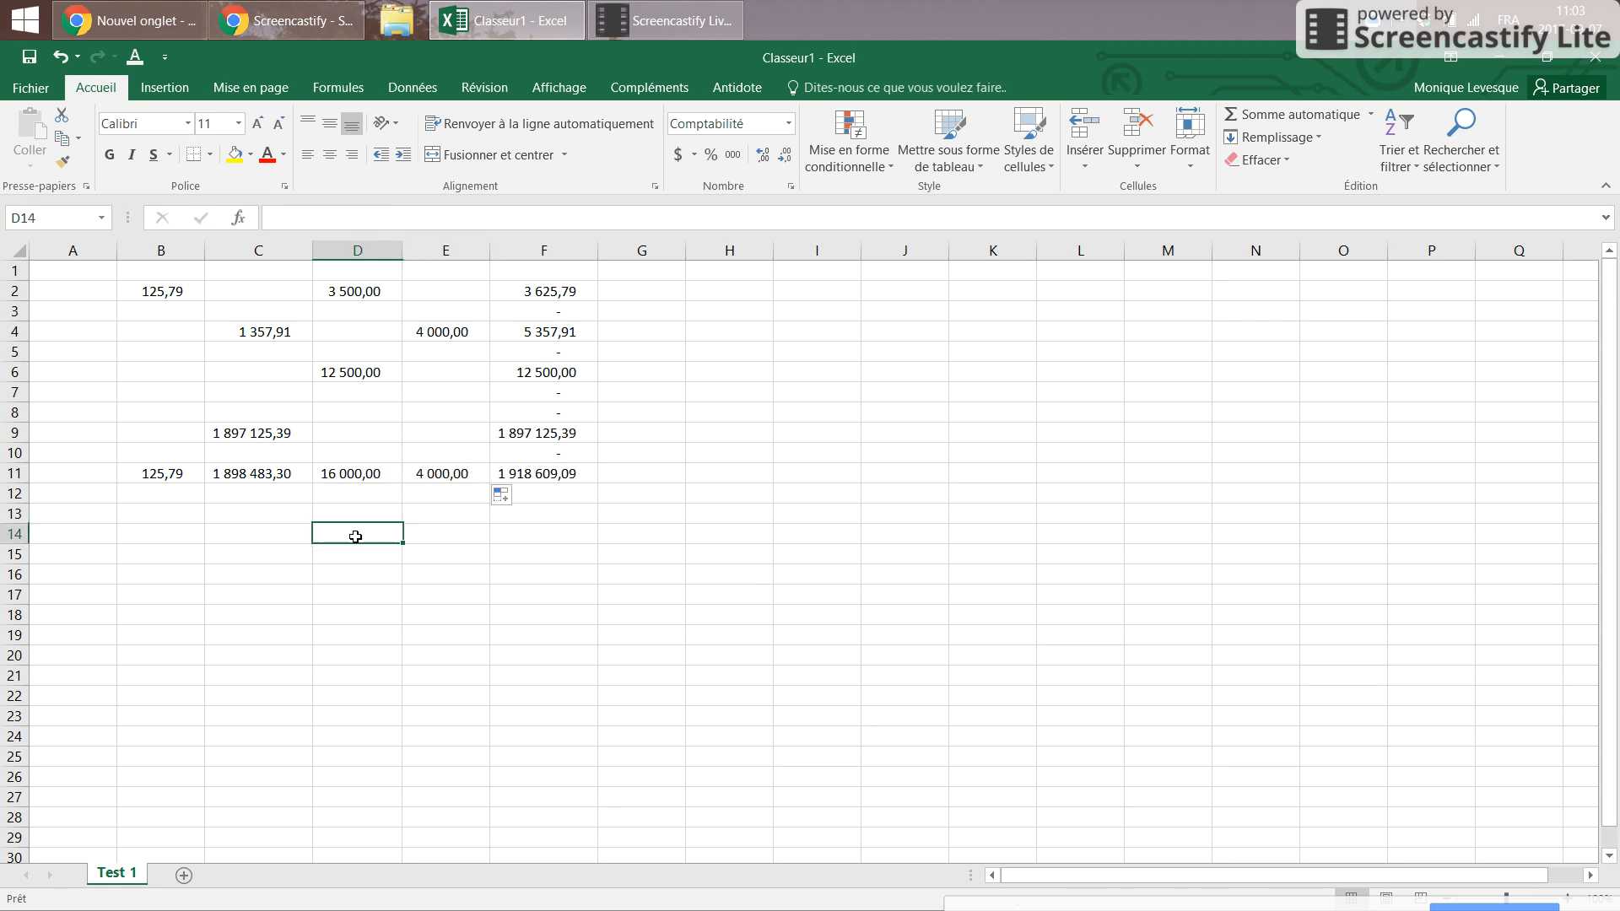
pyautogui.click(175, 475)
pyautogui.click(277, 456)
pyautogui.click(351, 478)
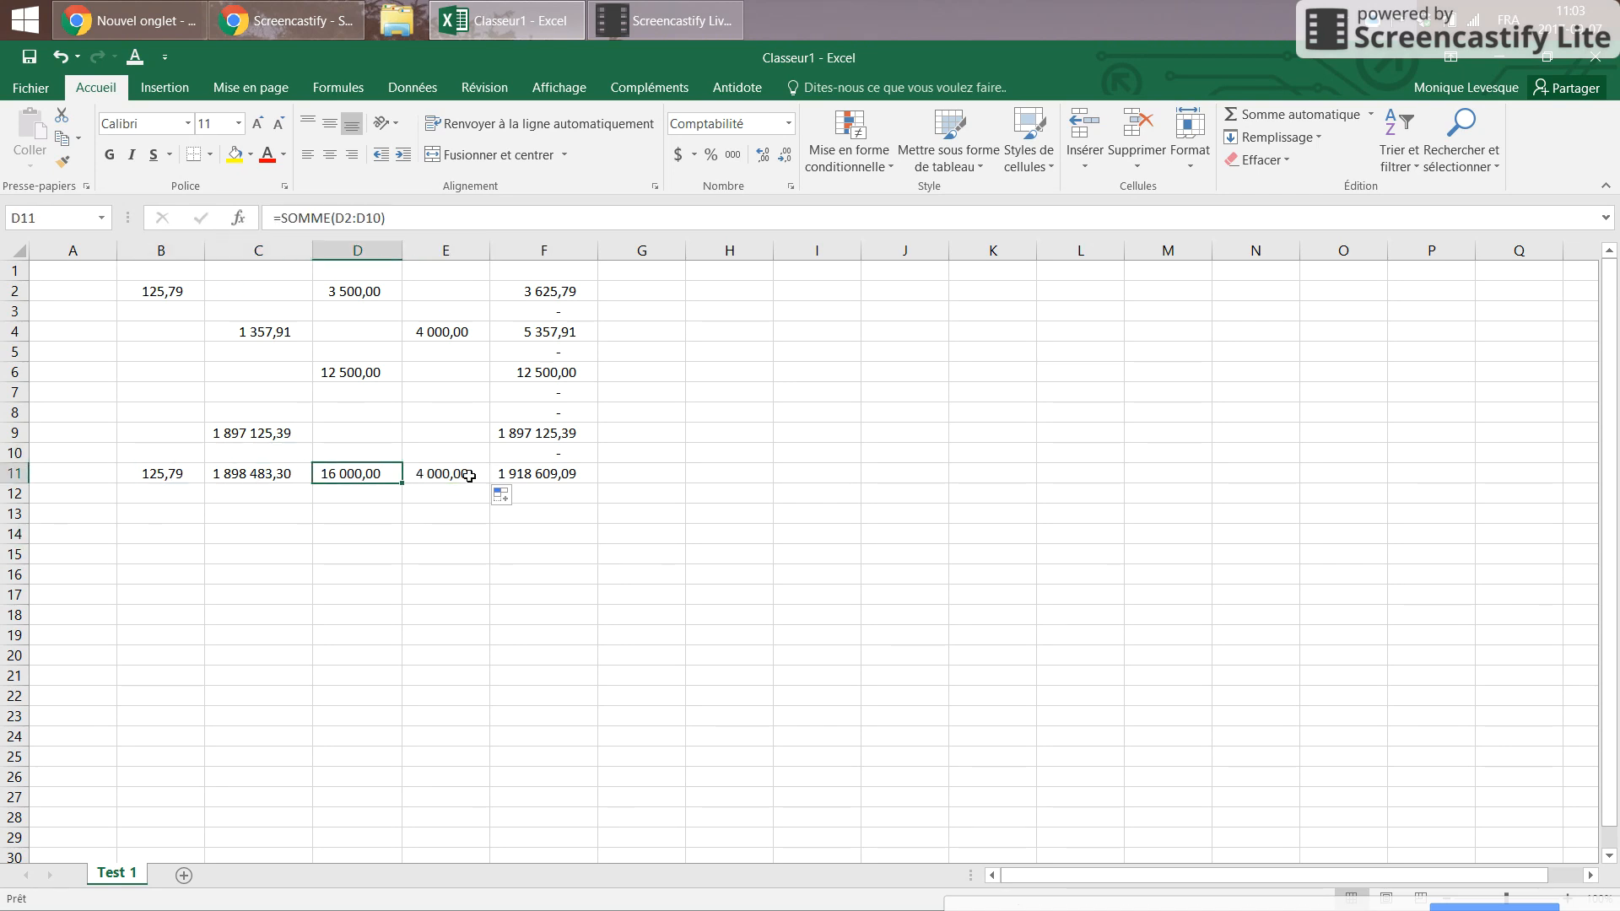
pyautogui.click(463, 470)
pyautogui.click(161, 292)
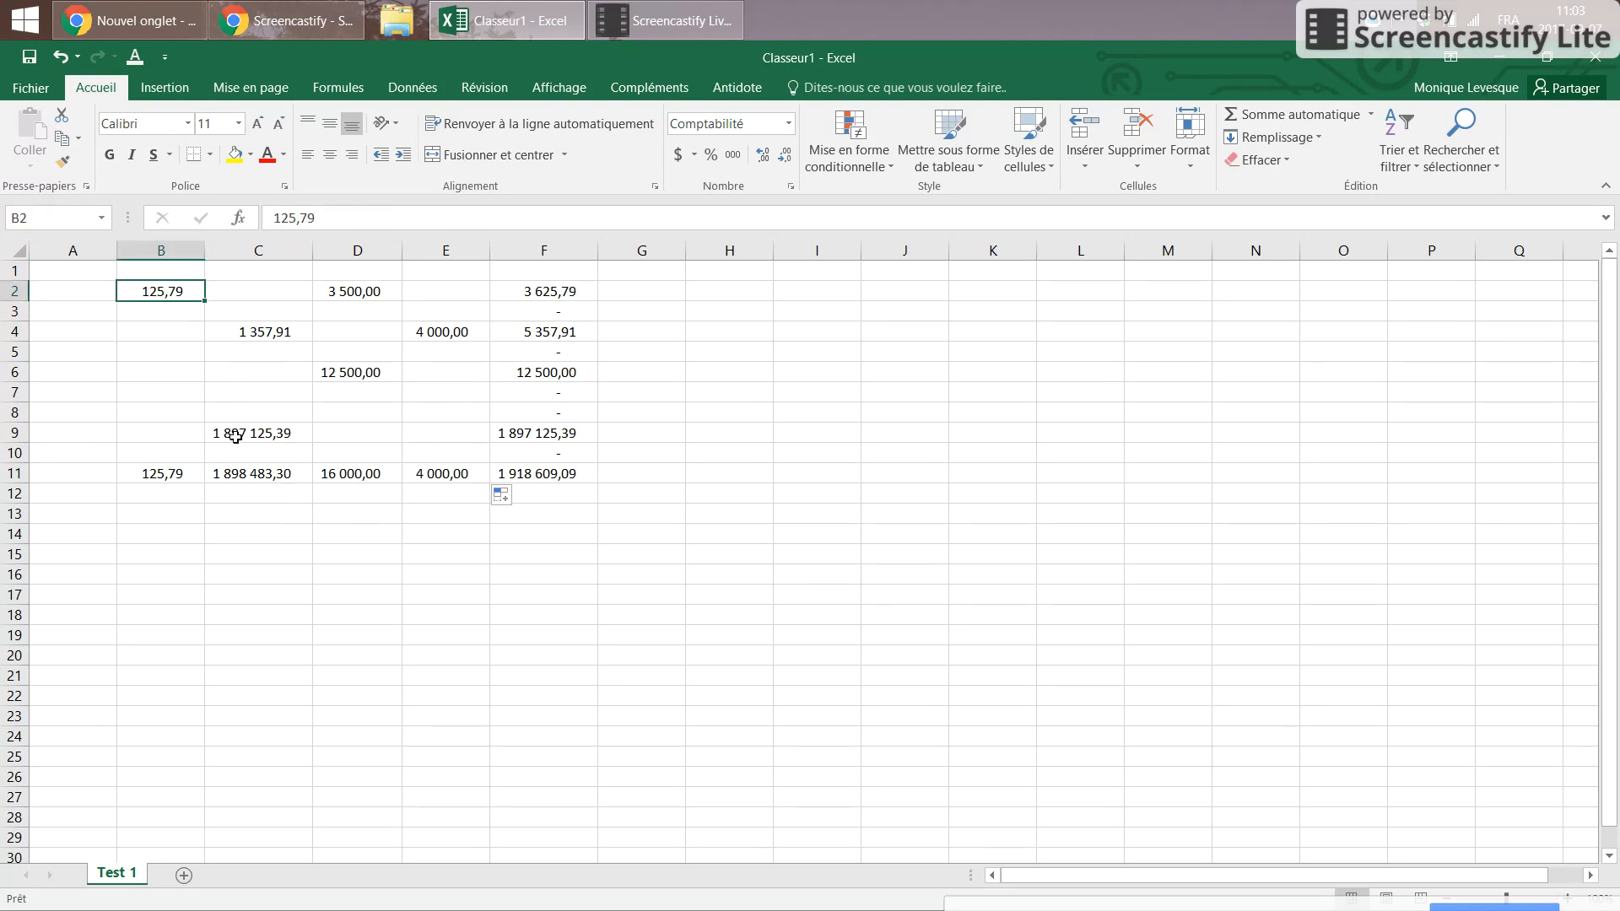
# Step: Narrow column F until its totals no longer fit, and inspect the affected total cells from F2 to F11
pyautogui.click(571, 246)
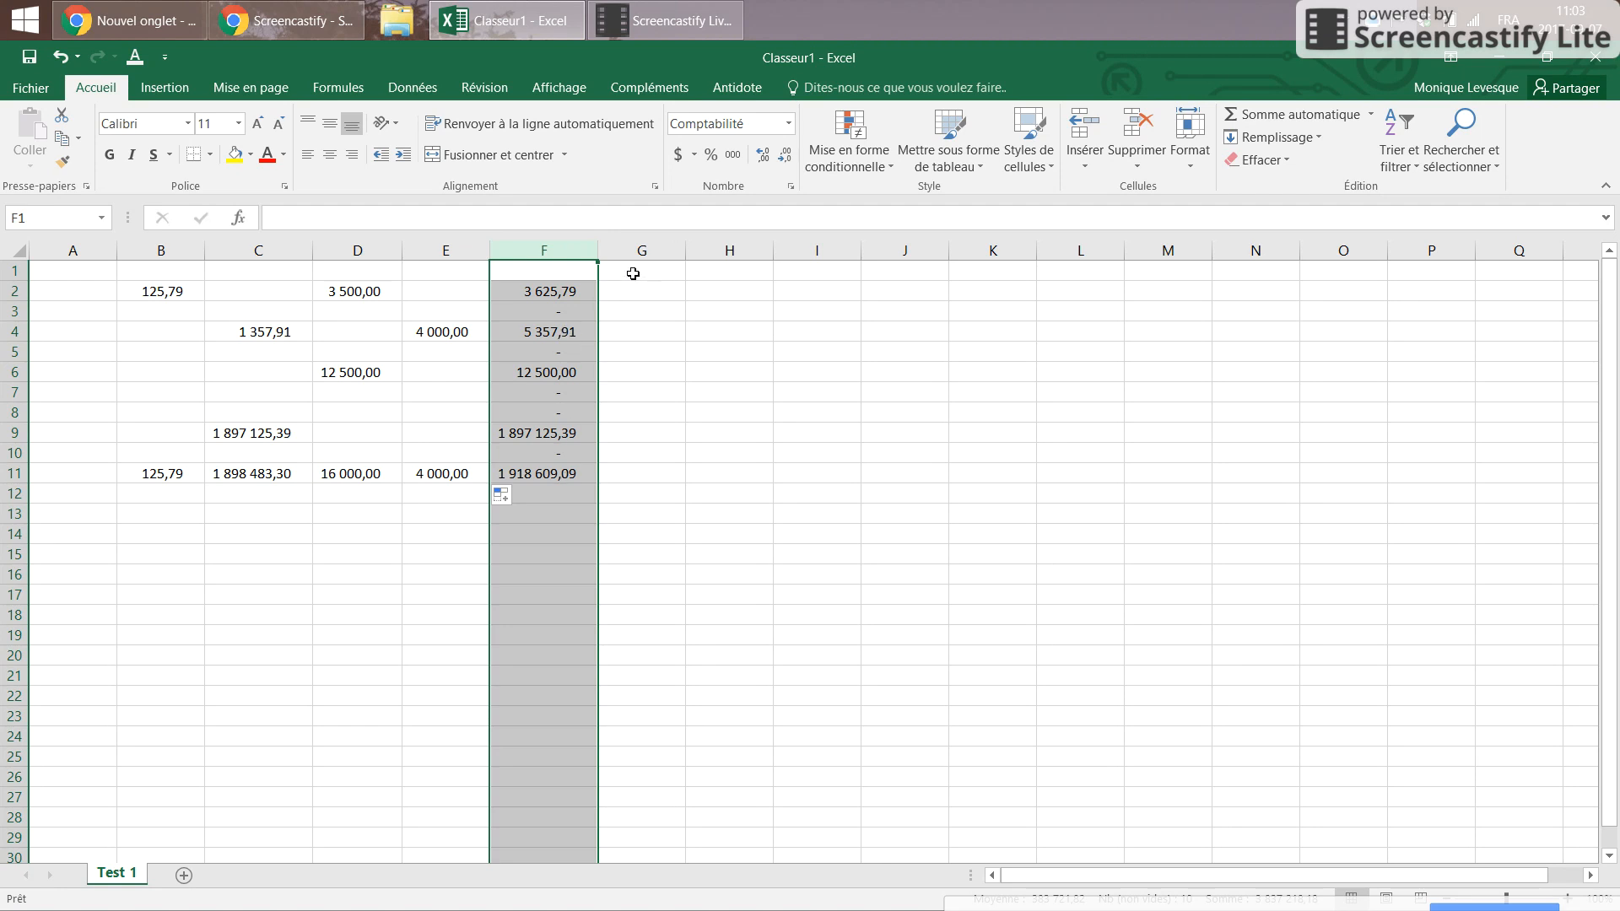
pyautogui.moveTo(600, 254); pyautogui.dragTo(564, 257)
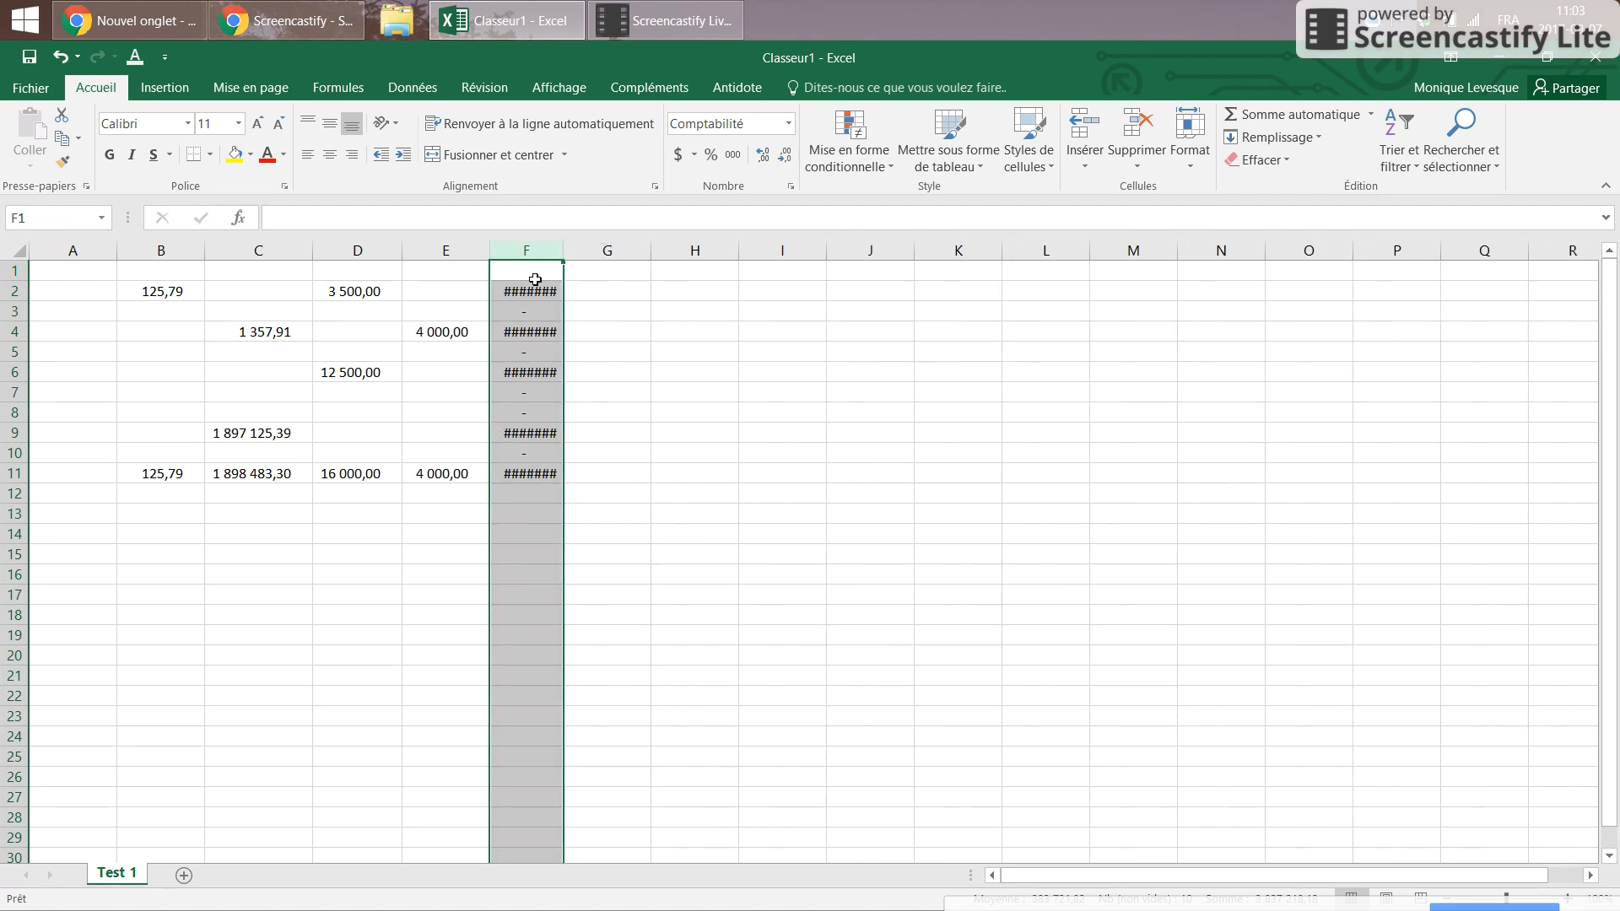
pyautogui.click(509, 295)
pyautogui.click(532, 337)
pyautogui.click(531, 373)
pyautogui.click(532, 433)
pyautogui.click(531, 447)
pyautogui.click(515, 475)
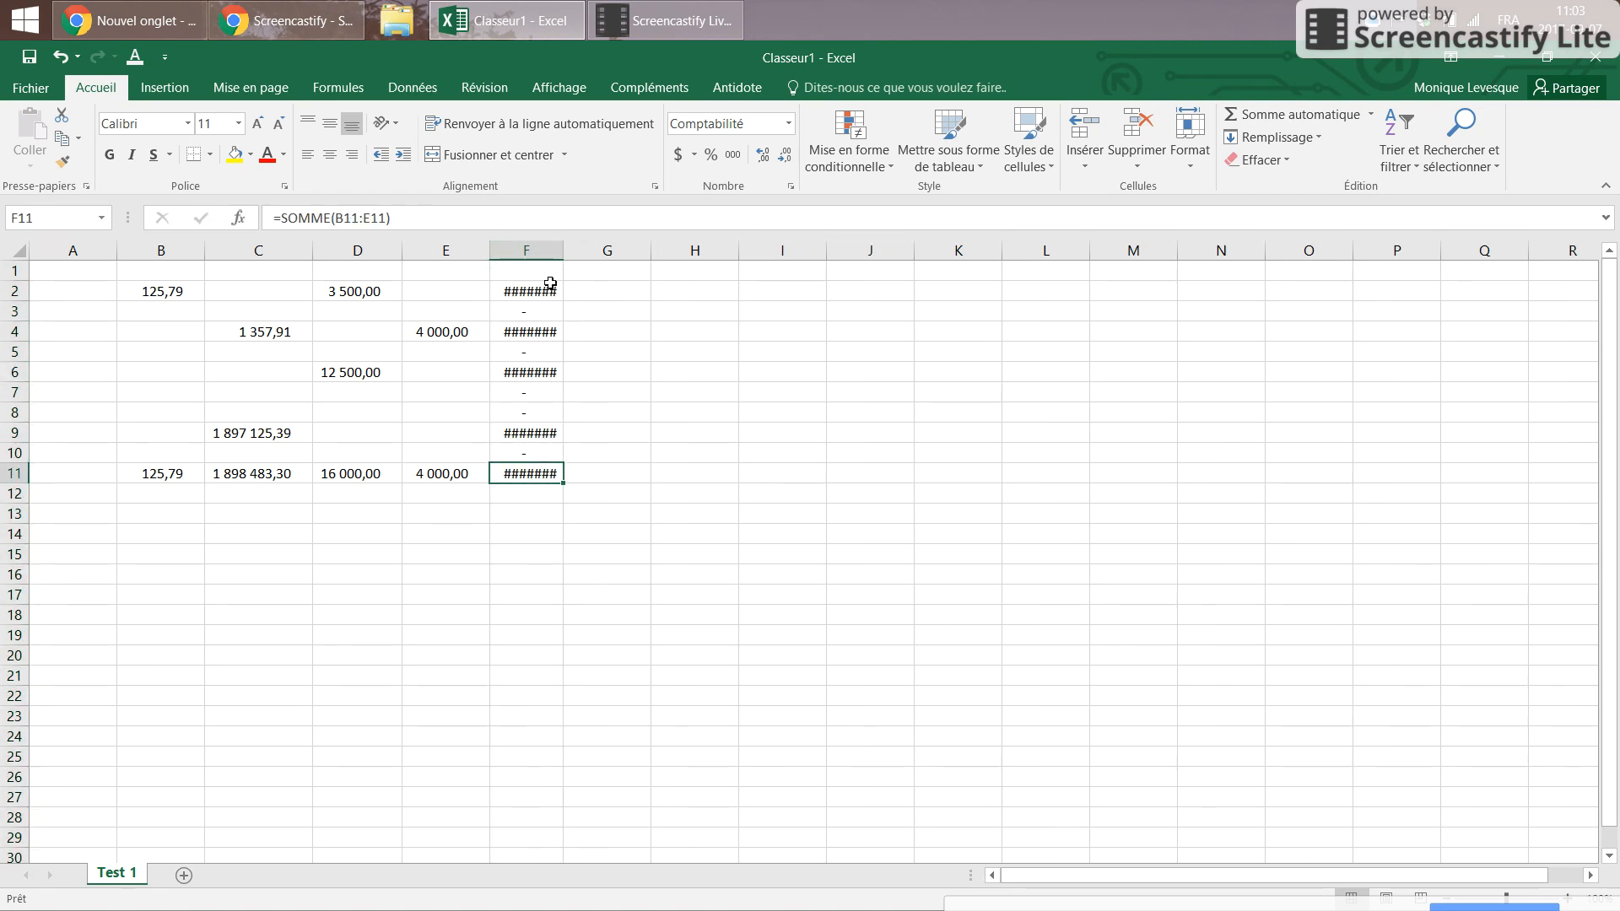
# Step: Select the whole worksheet and autofit all column widths to their contents, and deselect by selecting cell A4
pyautogui.click(20, 252)
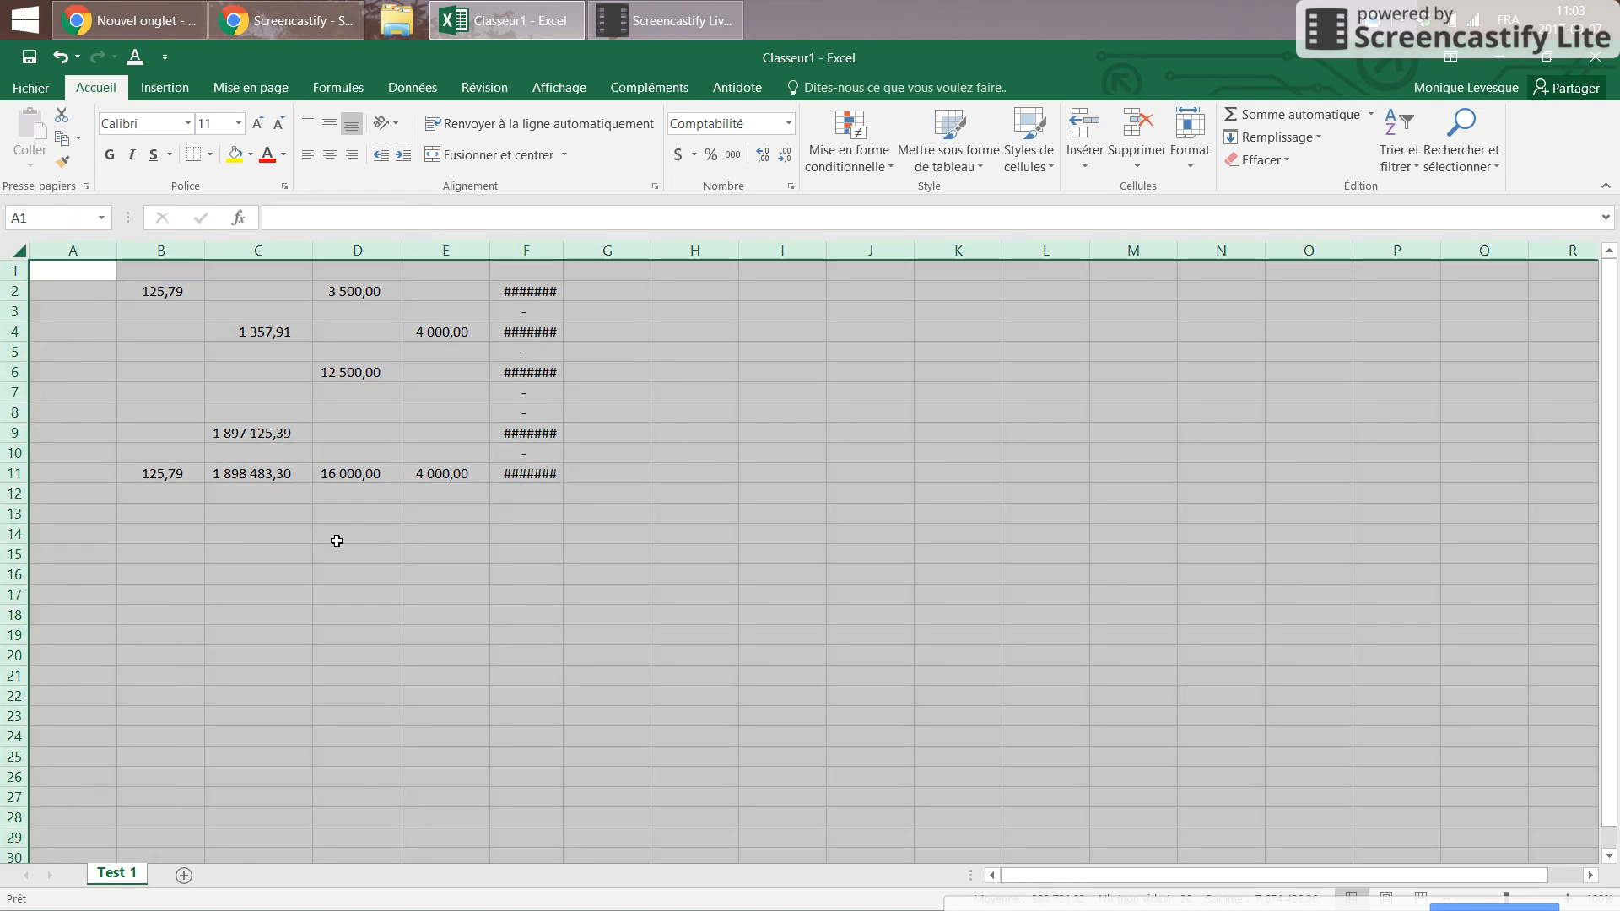
pyautogui.click(20, 252)
pyautogui.doubleClick(117, 248)
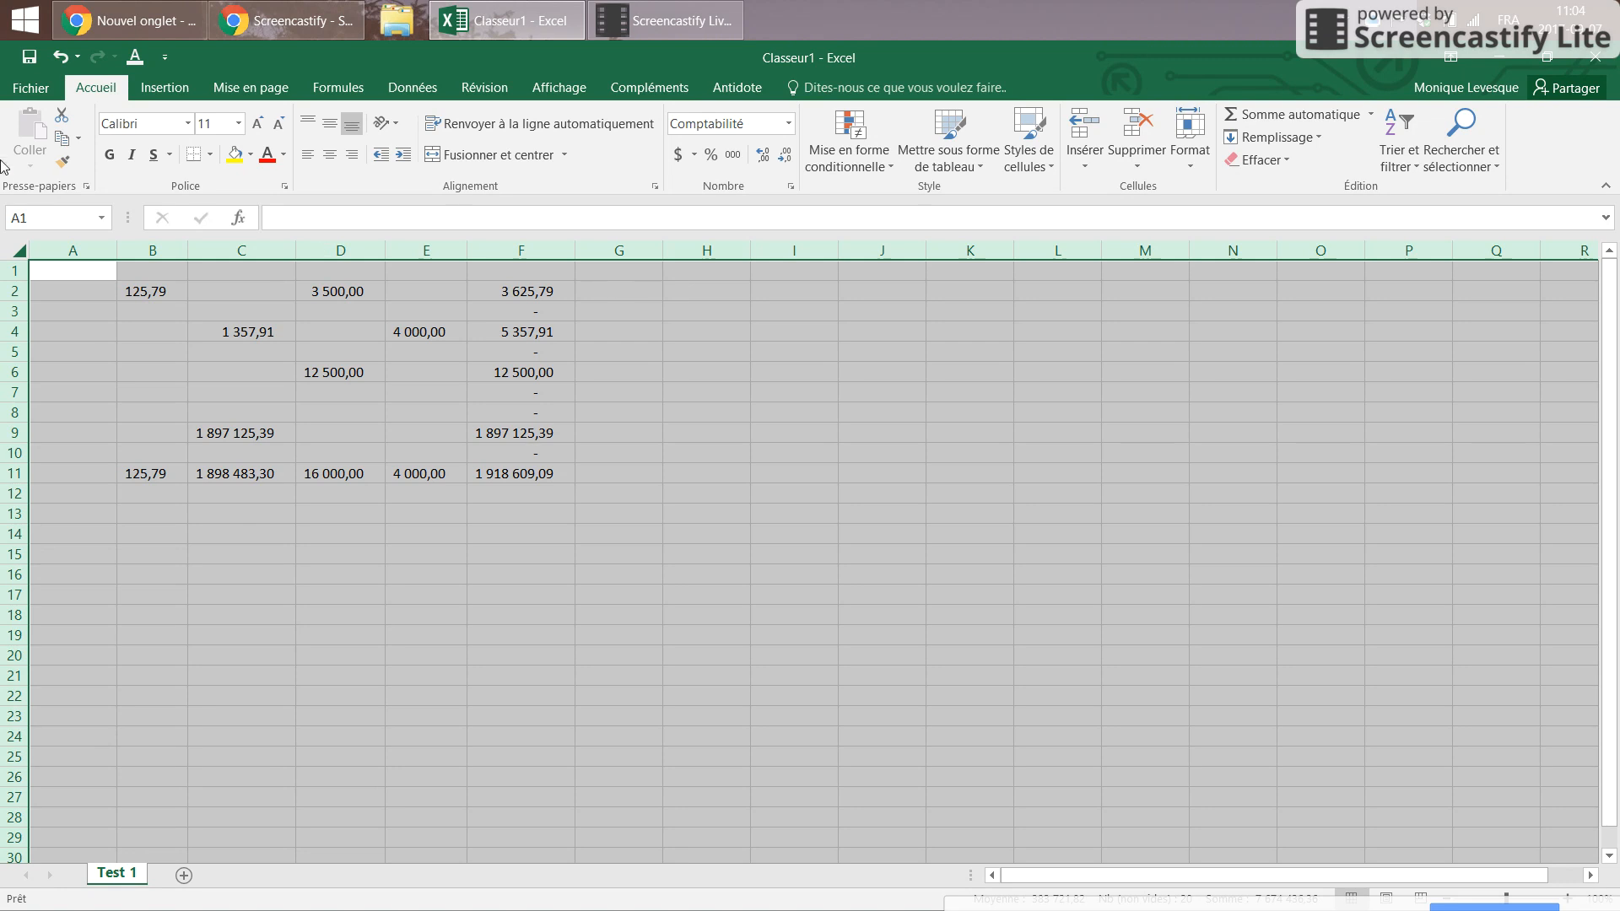
pyautogui.click(34, 329)
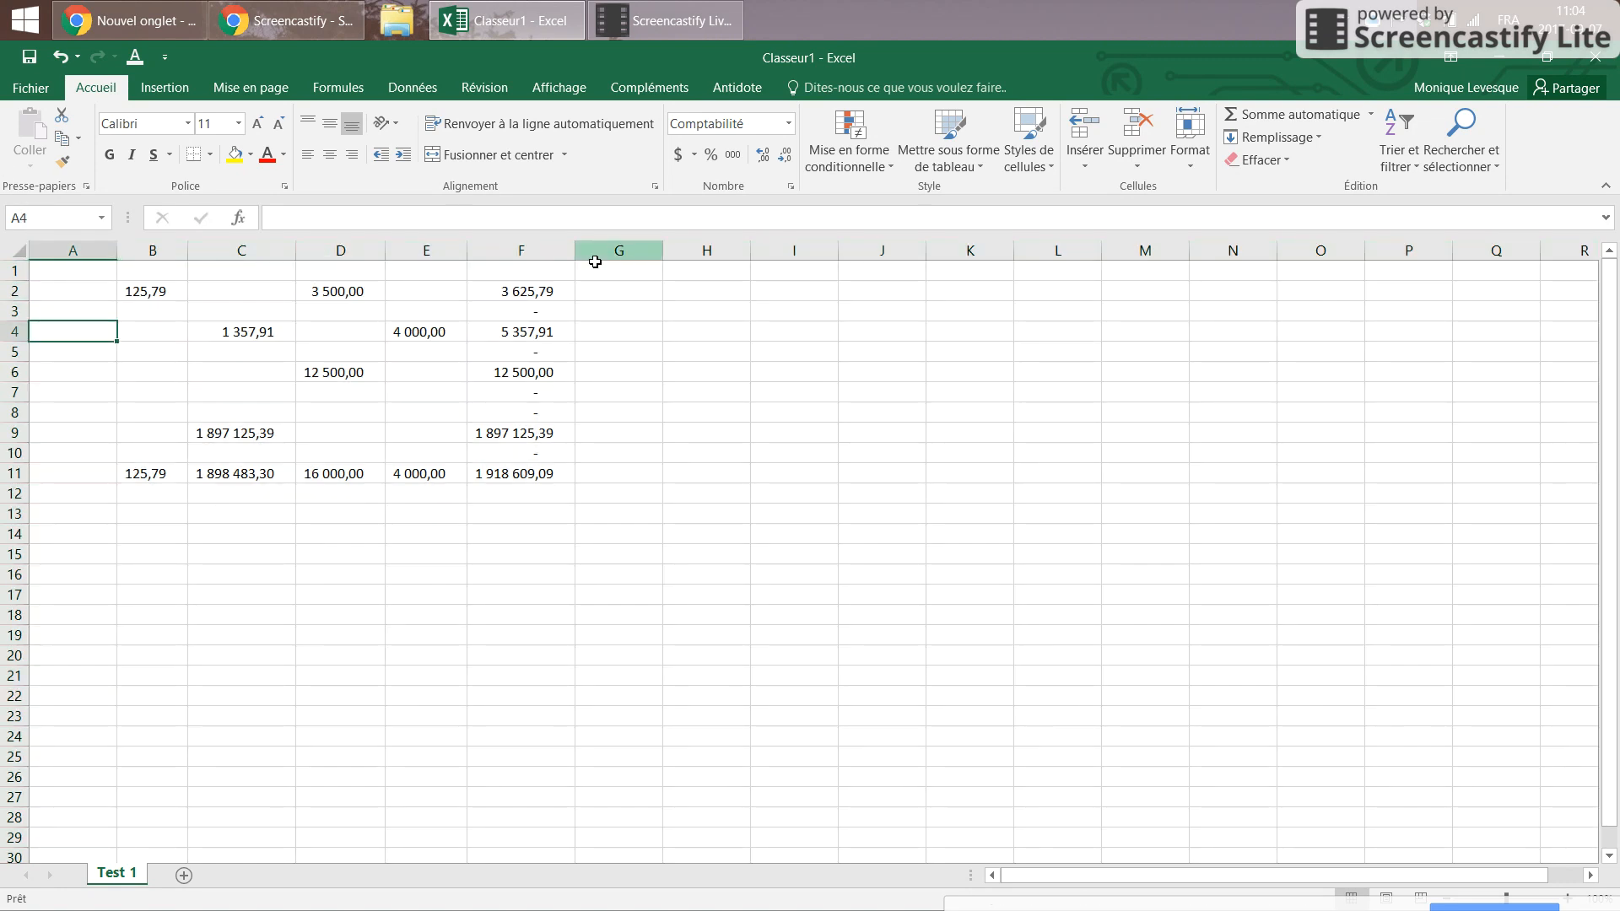
# Step: Narrow column F again, and autofit the columns of the entire worksheet to their contents once more
pyautogui.moveTo(578, 253); pyautogui.dragTo(529, 253)
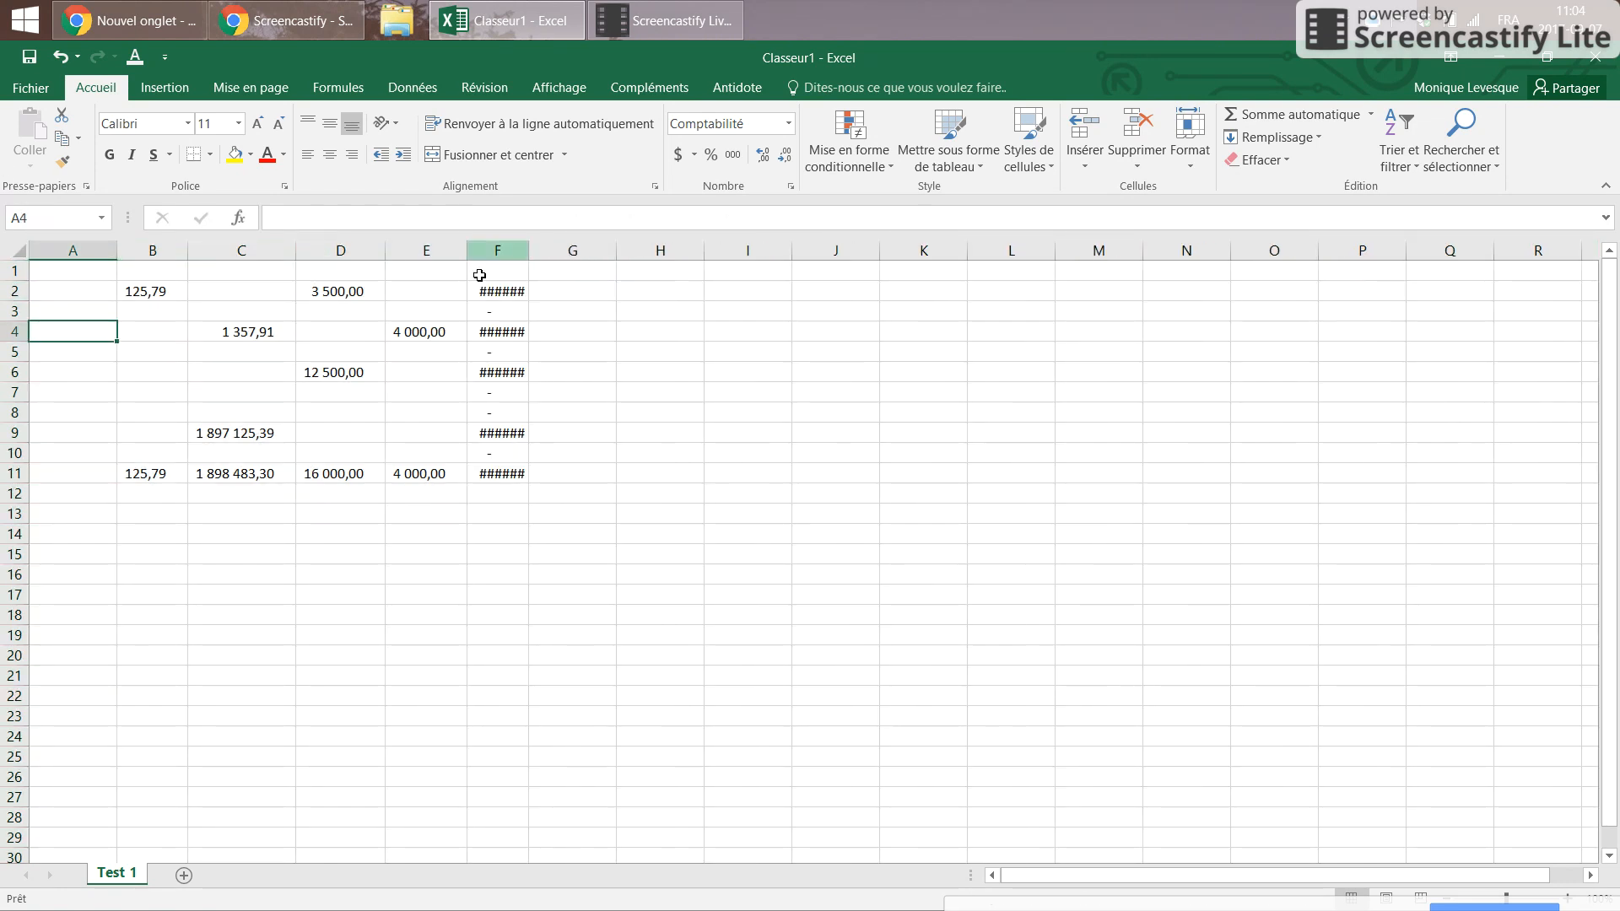
pyautogui.click(4, 258)
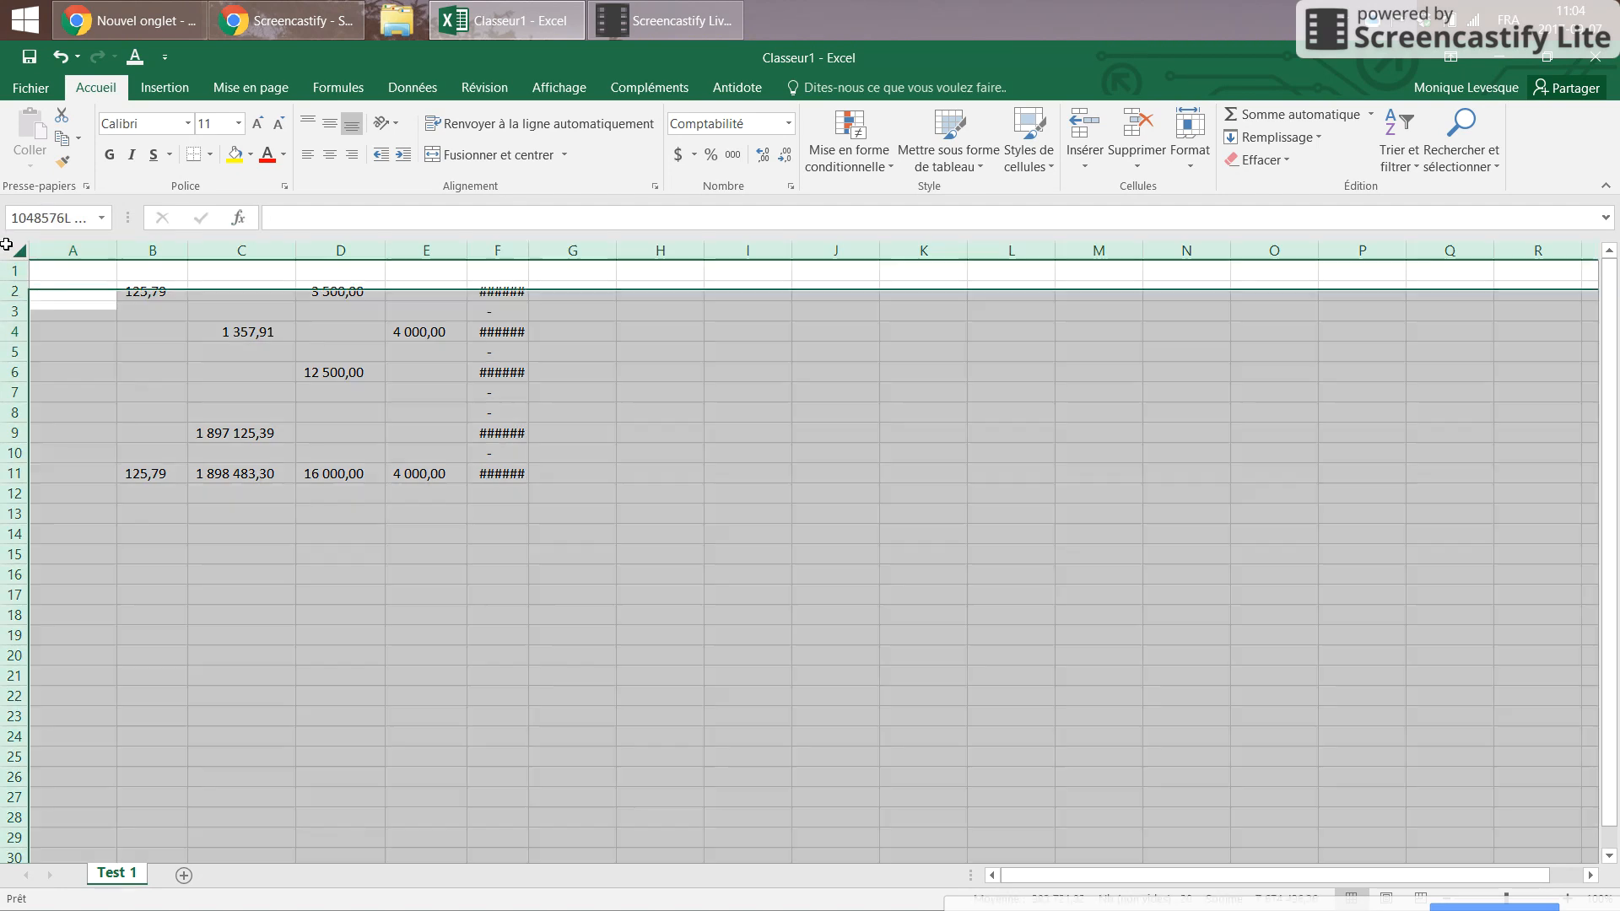
pyautogui.click(731, 472)
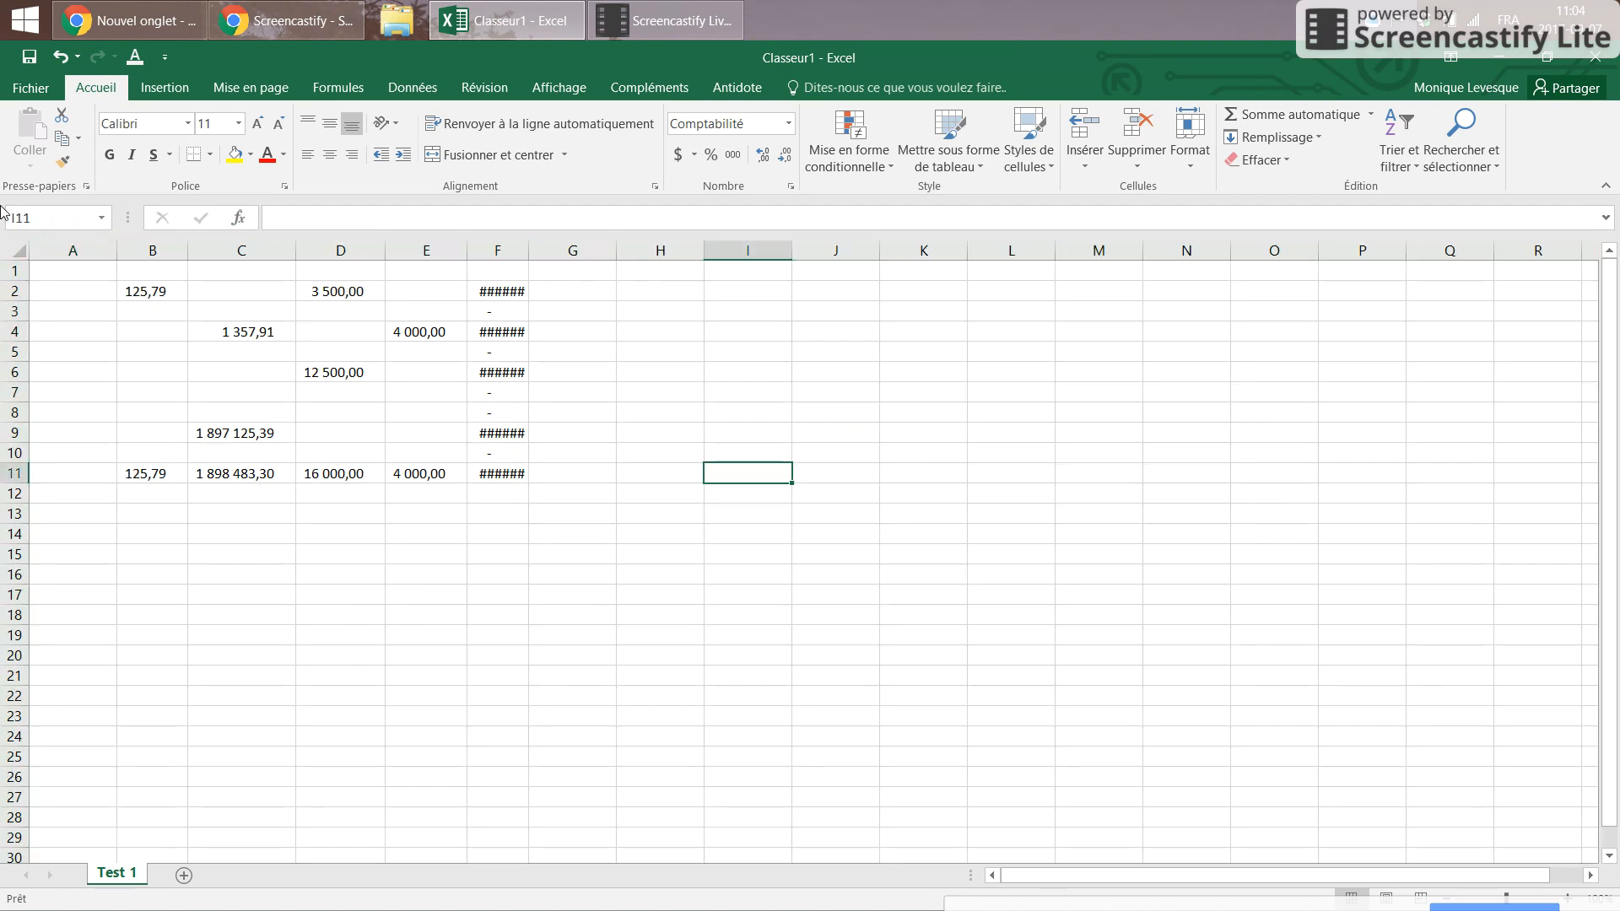
pyautogui.click(18, 248)
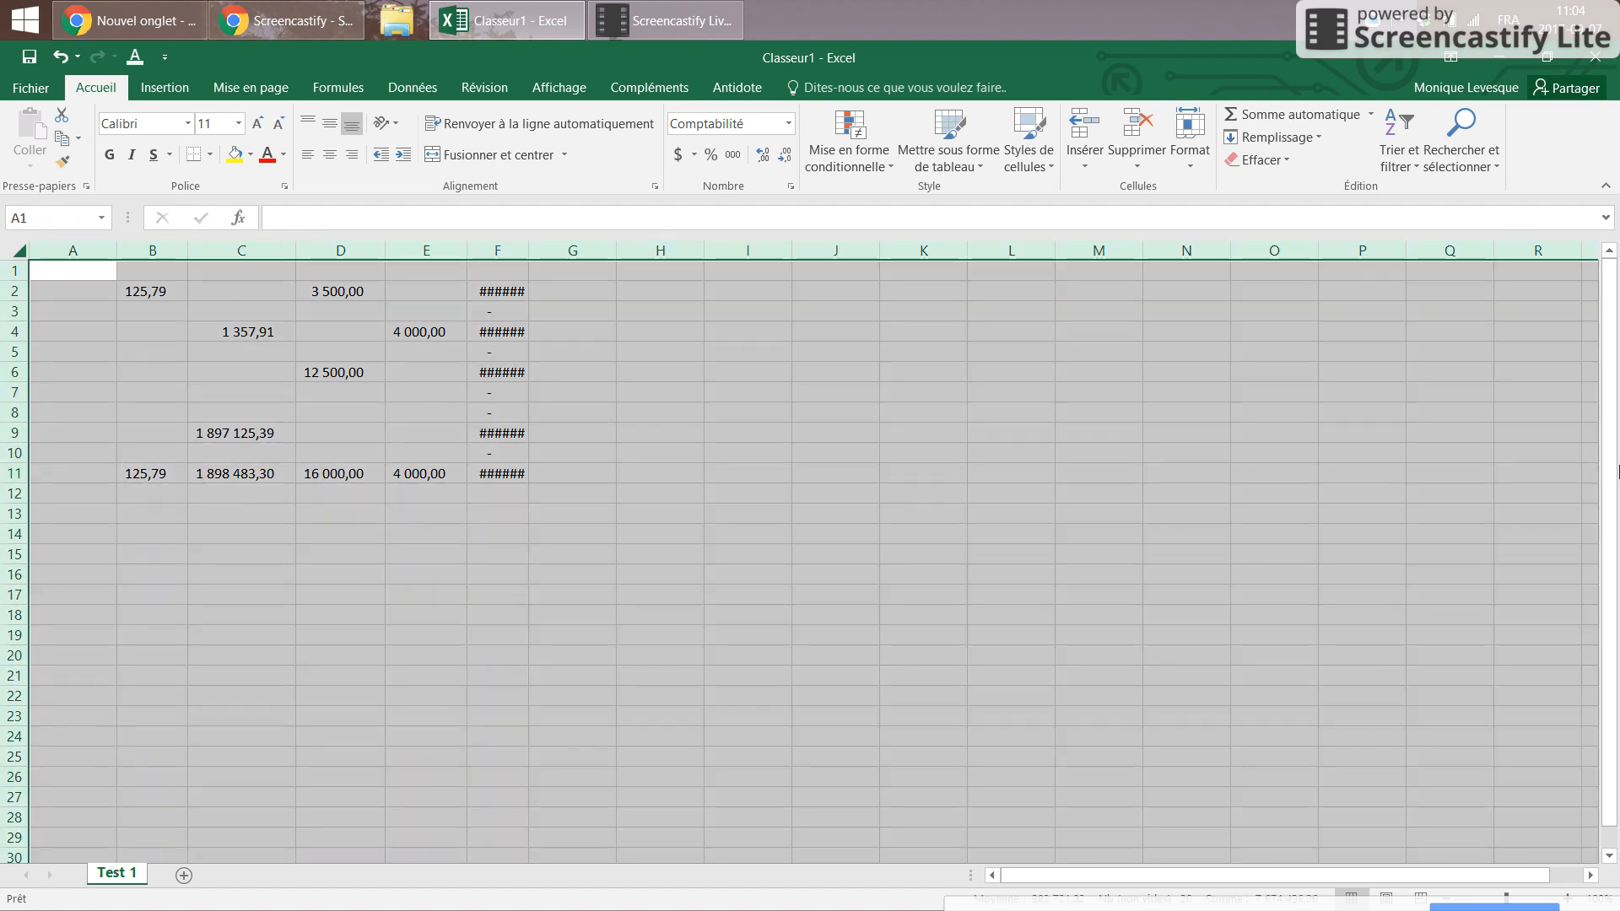
pyautogui.doubleClick(119, 252)
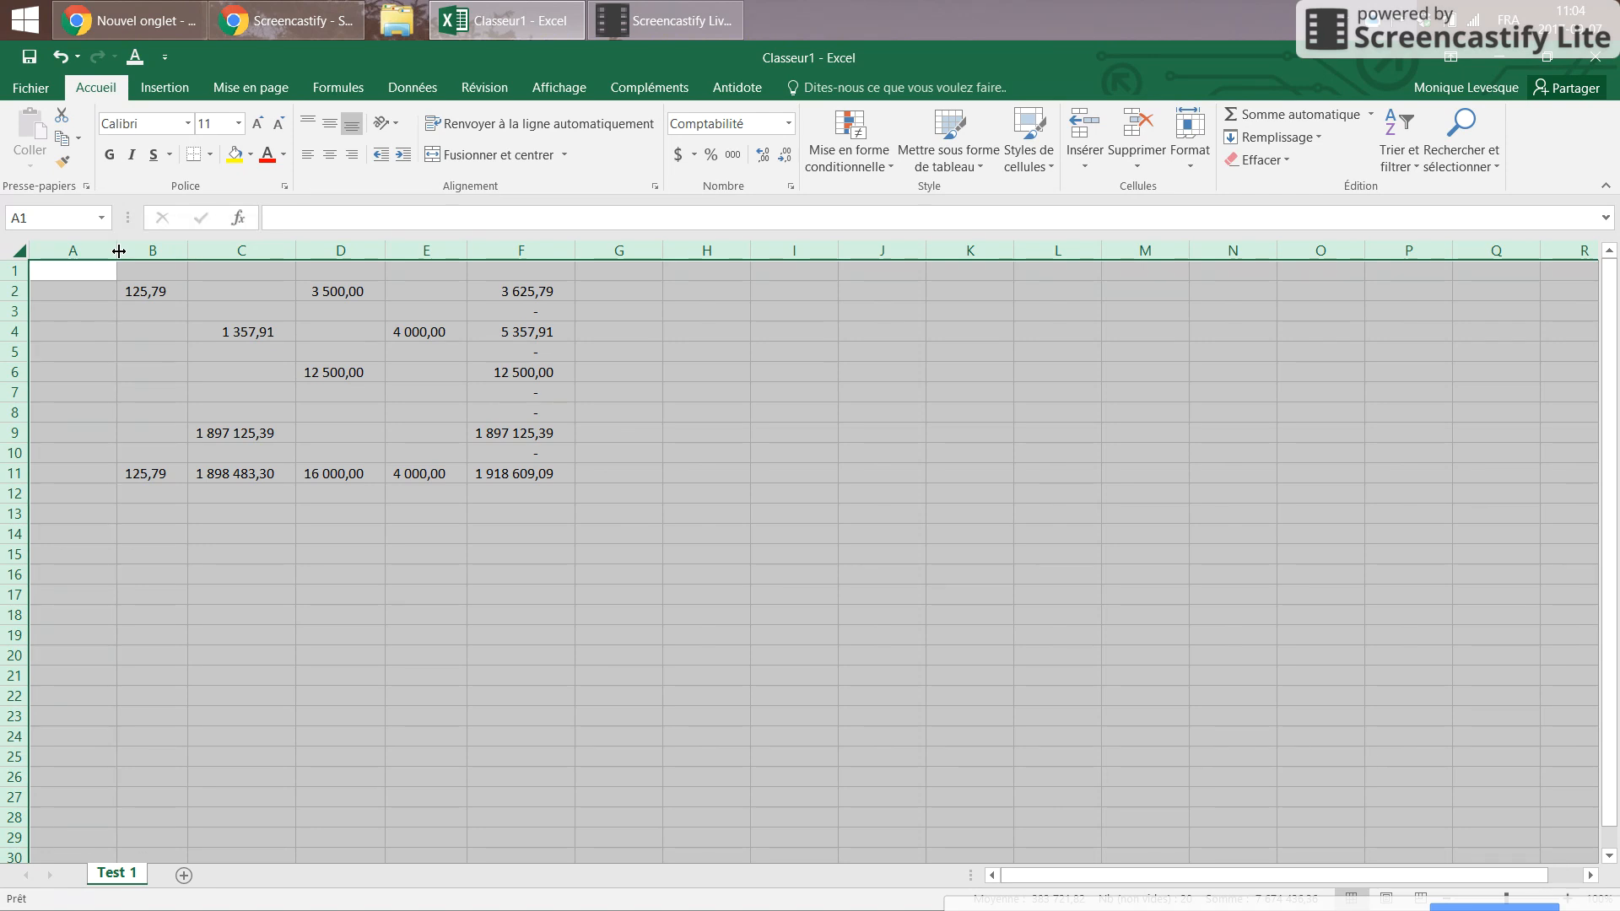
# Step: Autofit every selected column to its contents and clear the whole-sheet selection by selecting cell F16
pyautogui.doubleClick(118, 251)
pyautogui.click(549, 566)
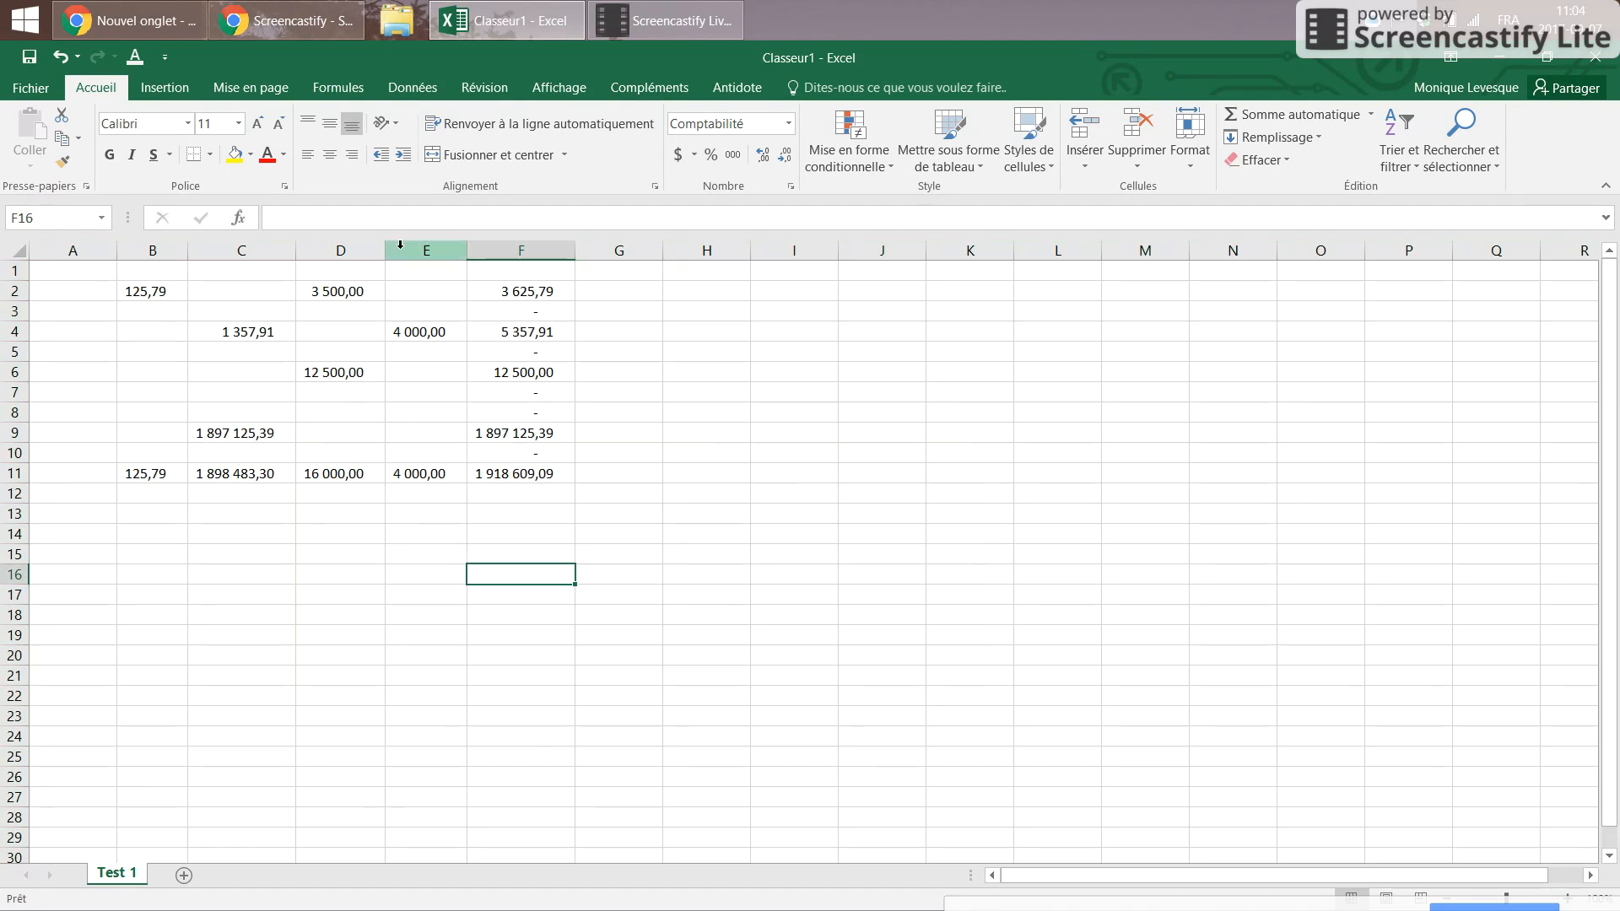
pyautogui.click(575, 260)
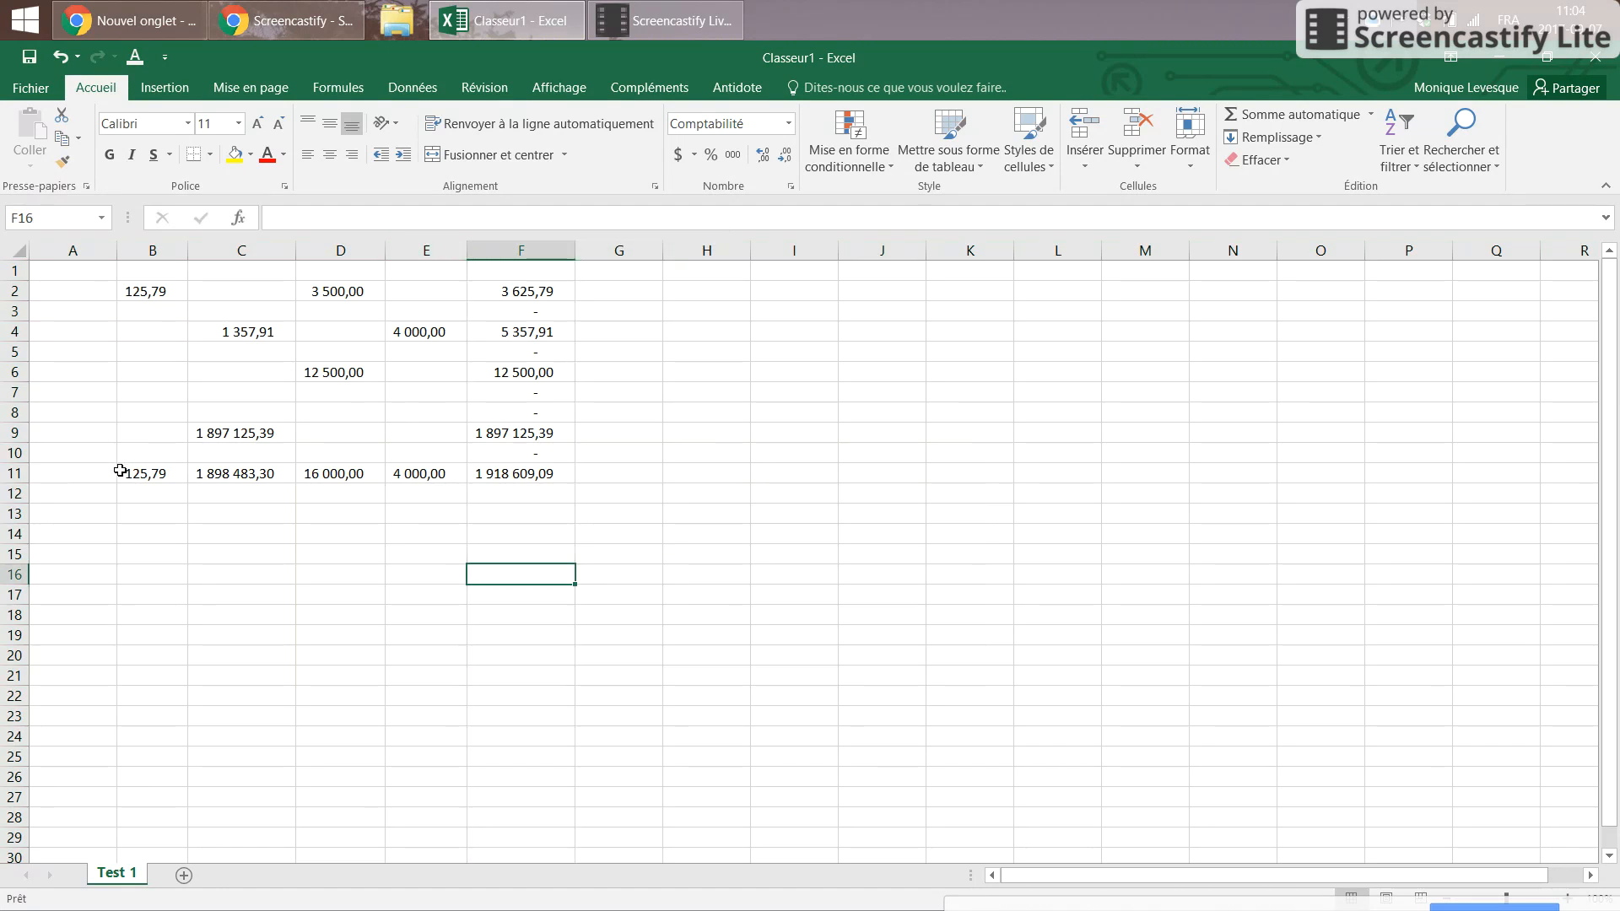
# Step: Check the amount in B2, the column totals along row 11, and the row total in F2
pyautogui.click(152, 291)
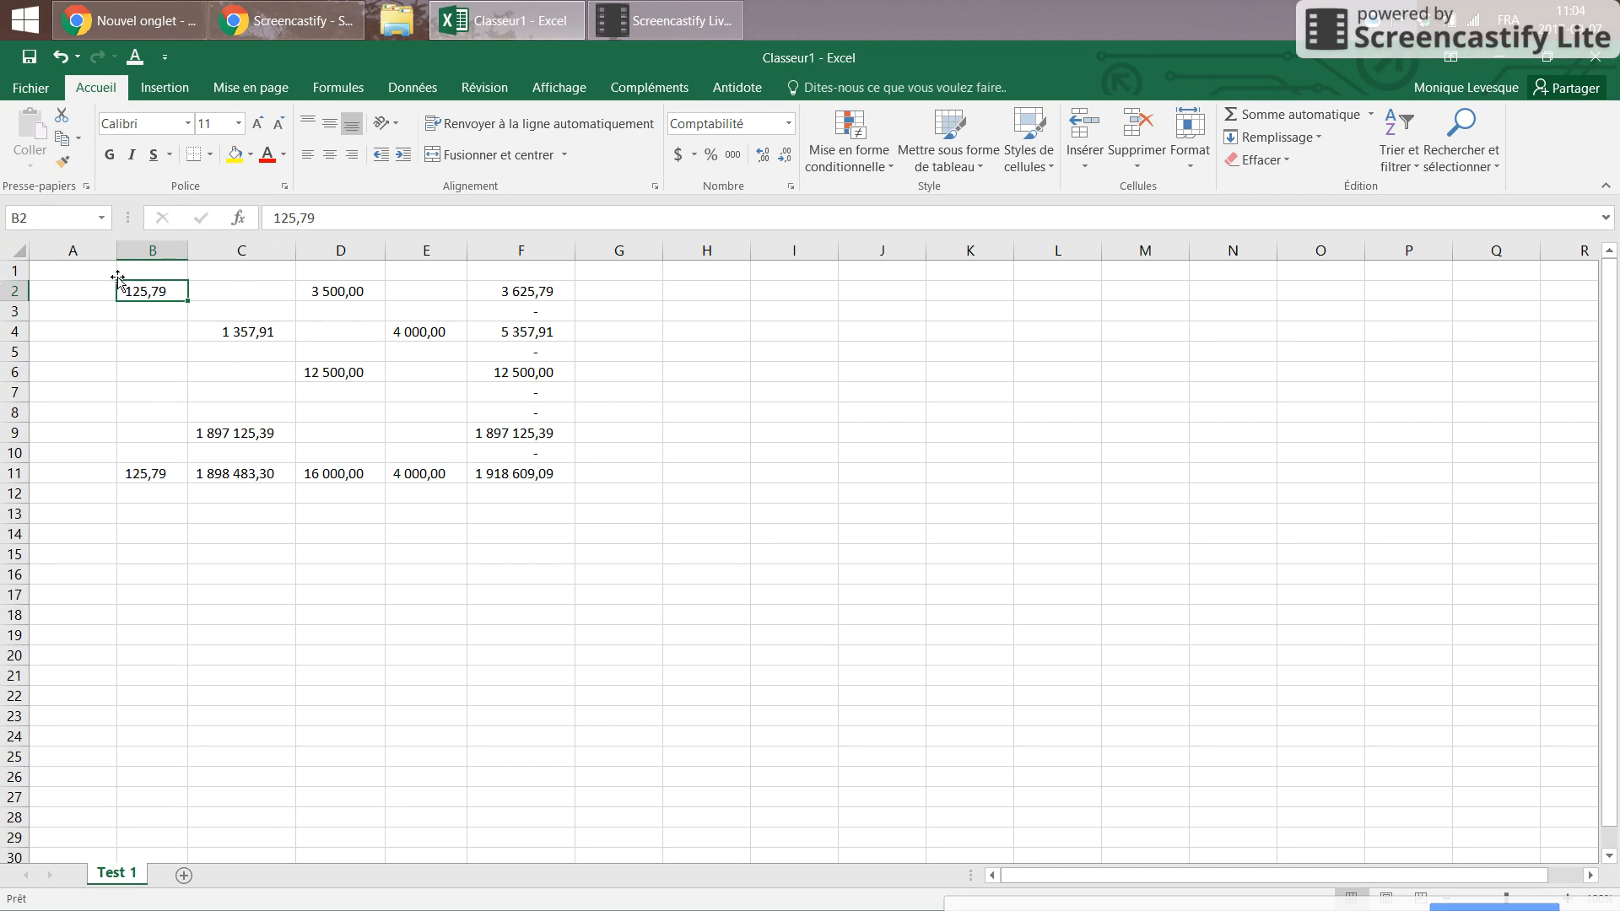
pyautogui.click(140, 477)
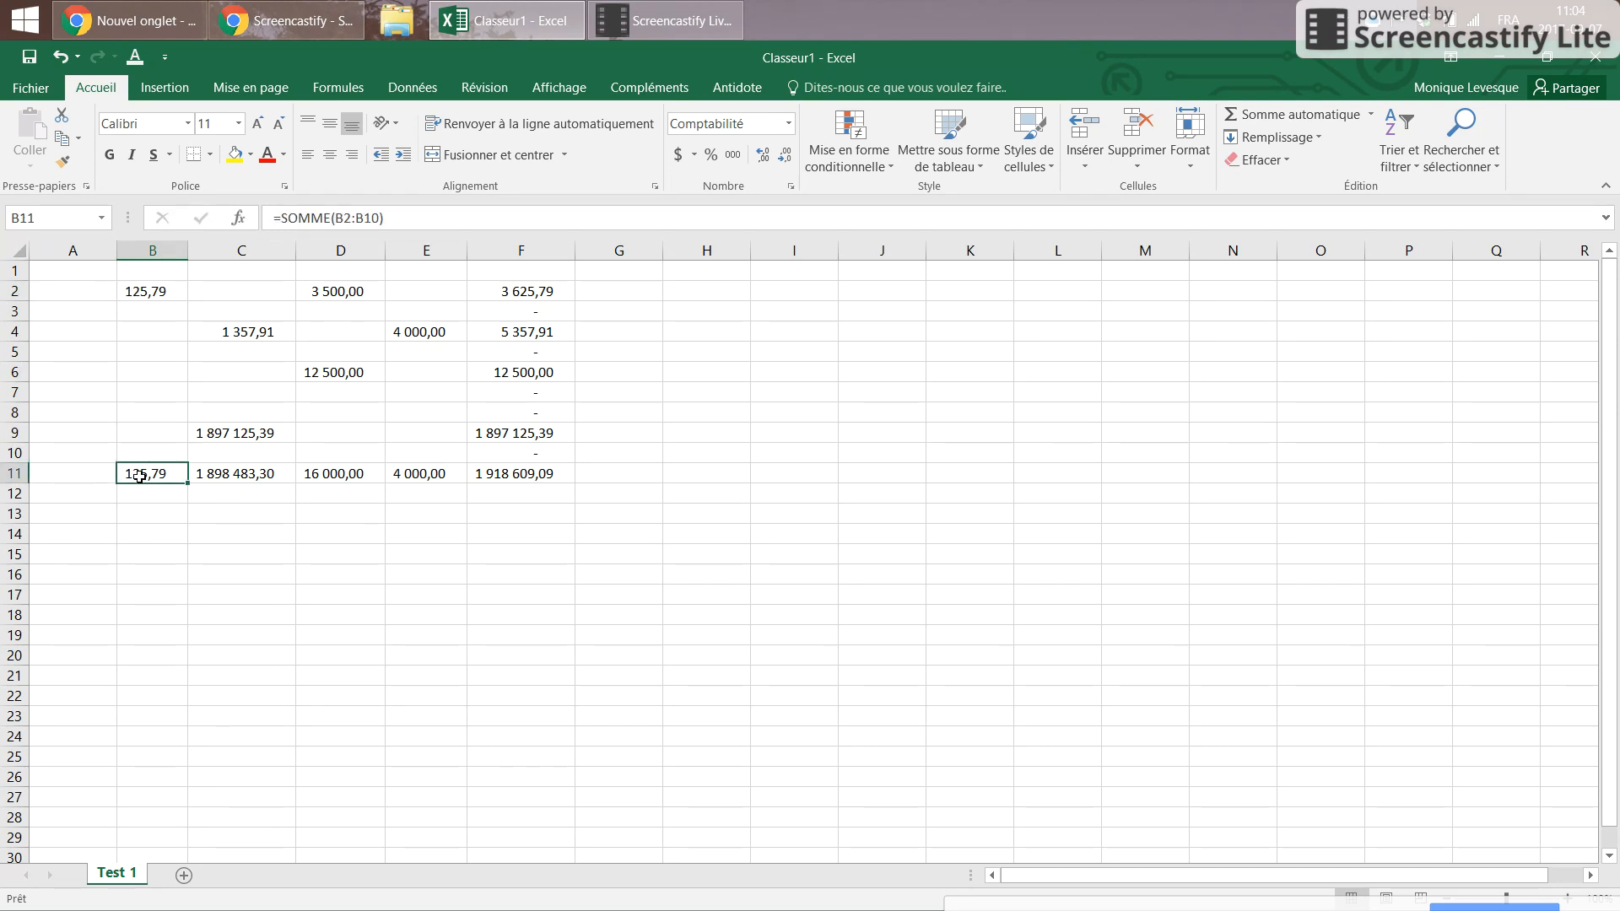
pyautogui.click(262, 473)
pyautogui.click(403, 489)
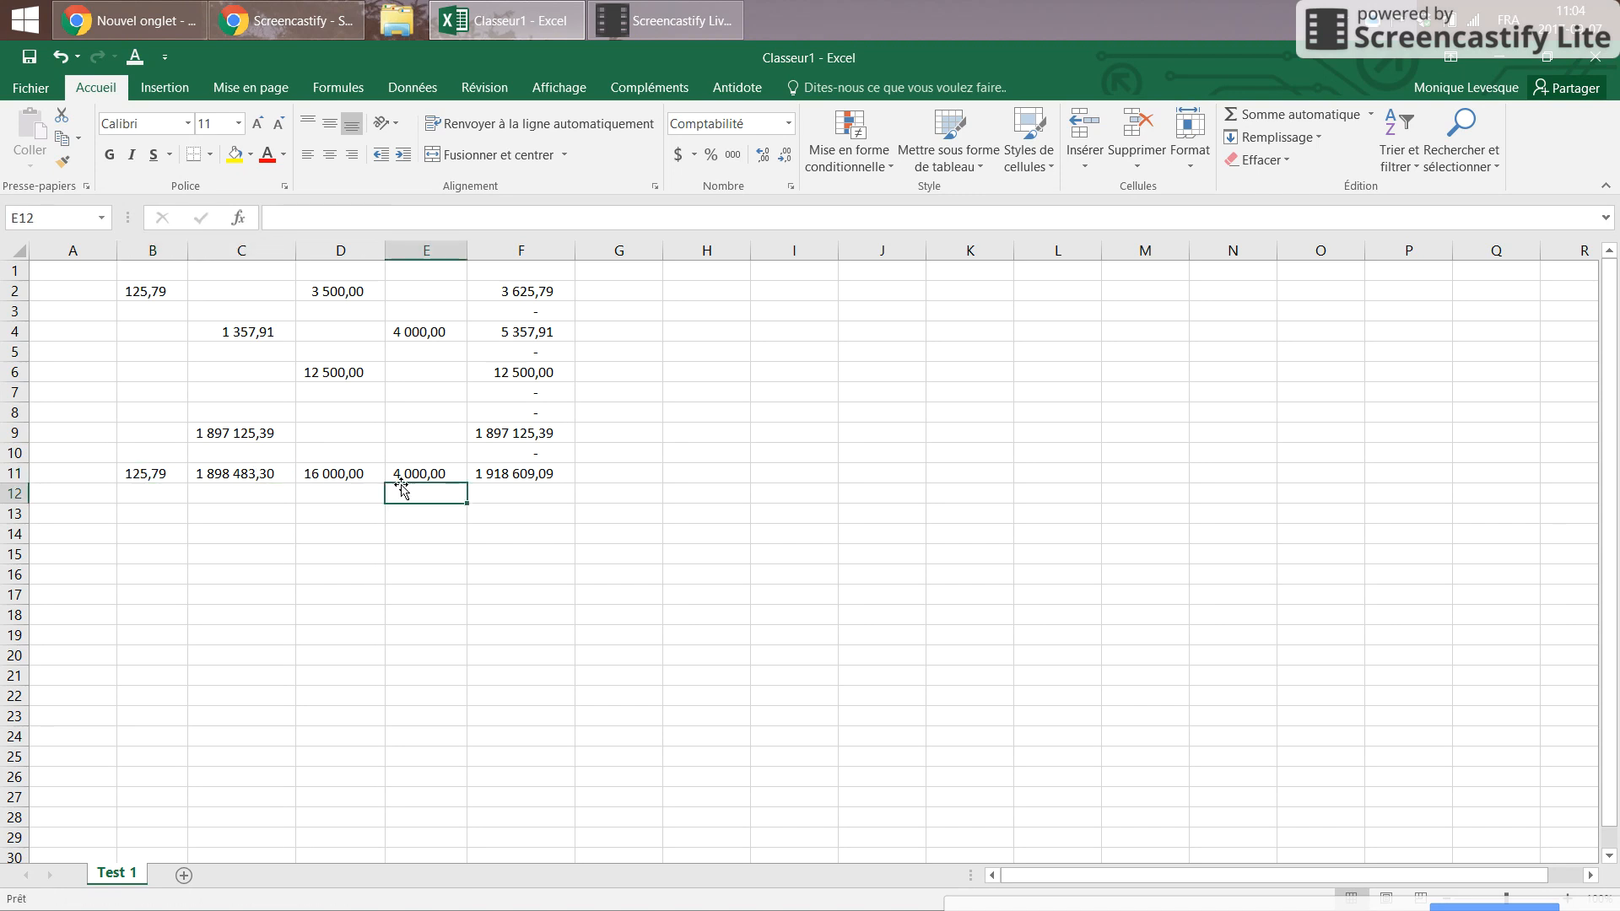
pyautogui.click(449, 472)
pyautogui.click(554, 297)
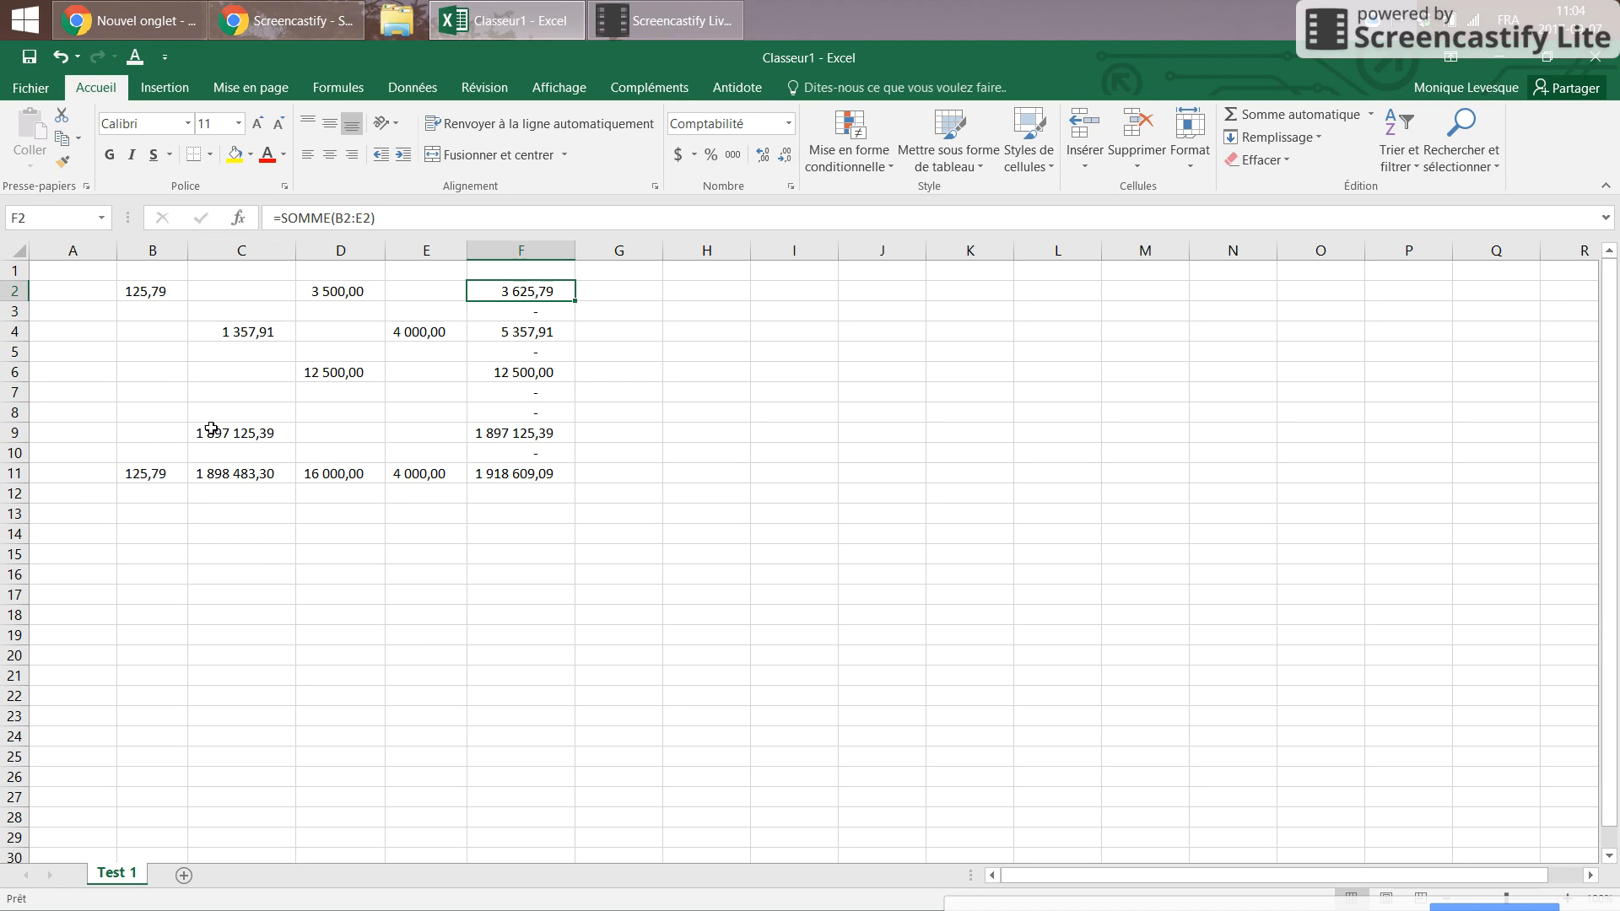
pyautogui.click(135, 469)
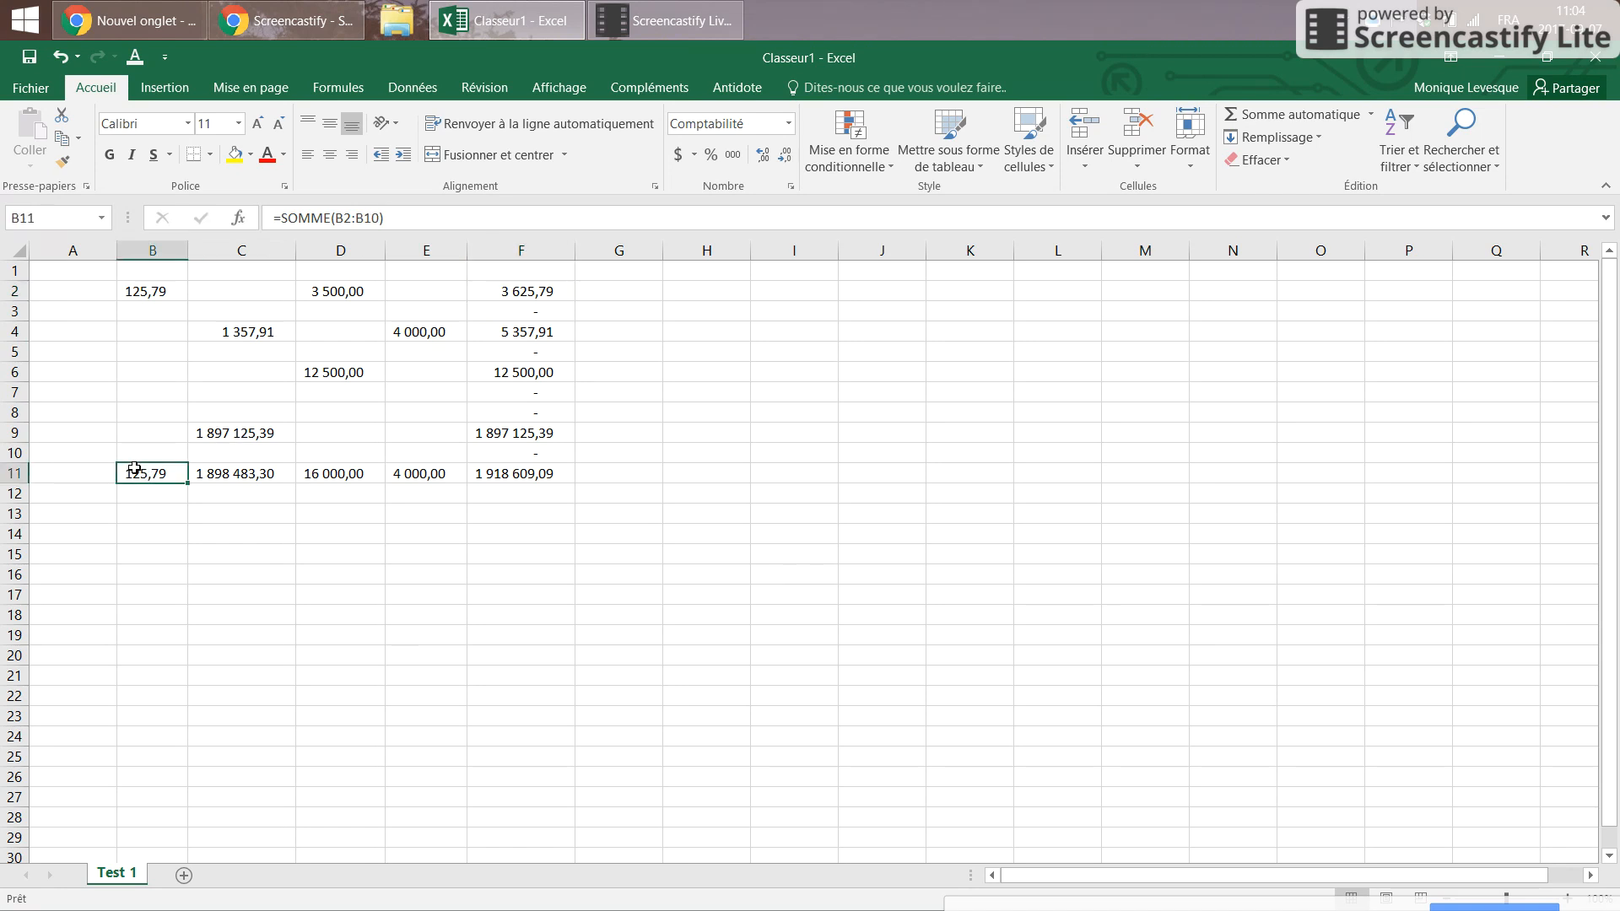
# Step: Apply a double underline to the totals in B11:F11 and deselect the range
pyautogui.moveTo(165, 476); pyautogui.dragTo(523, 477)
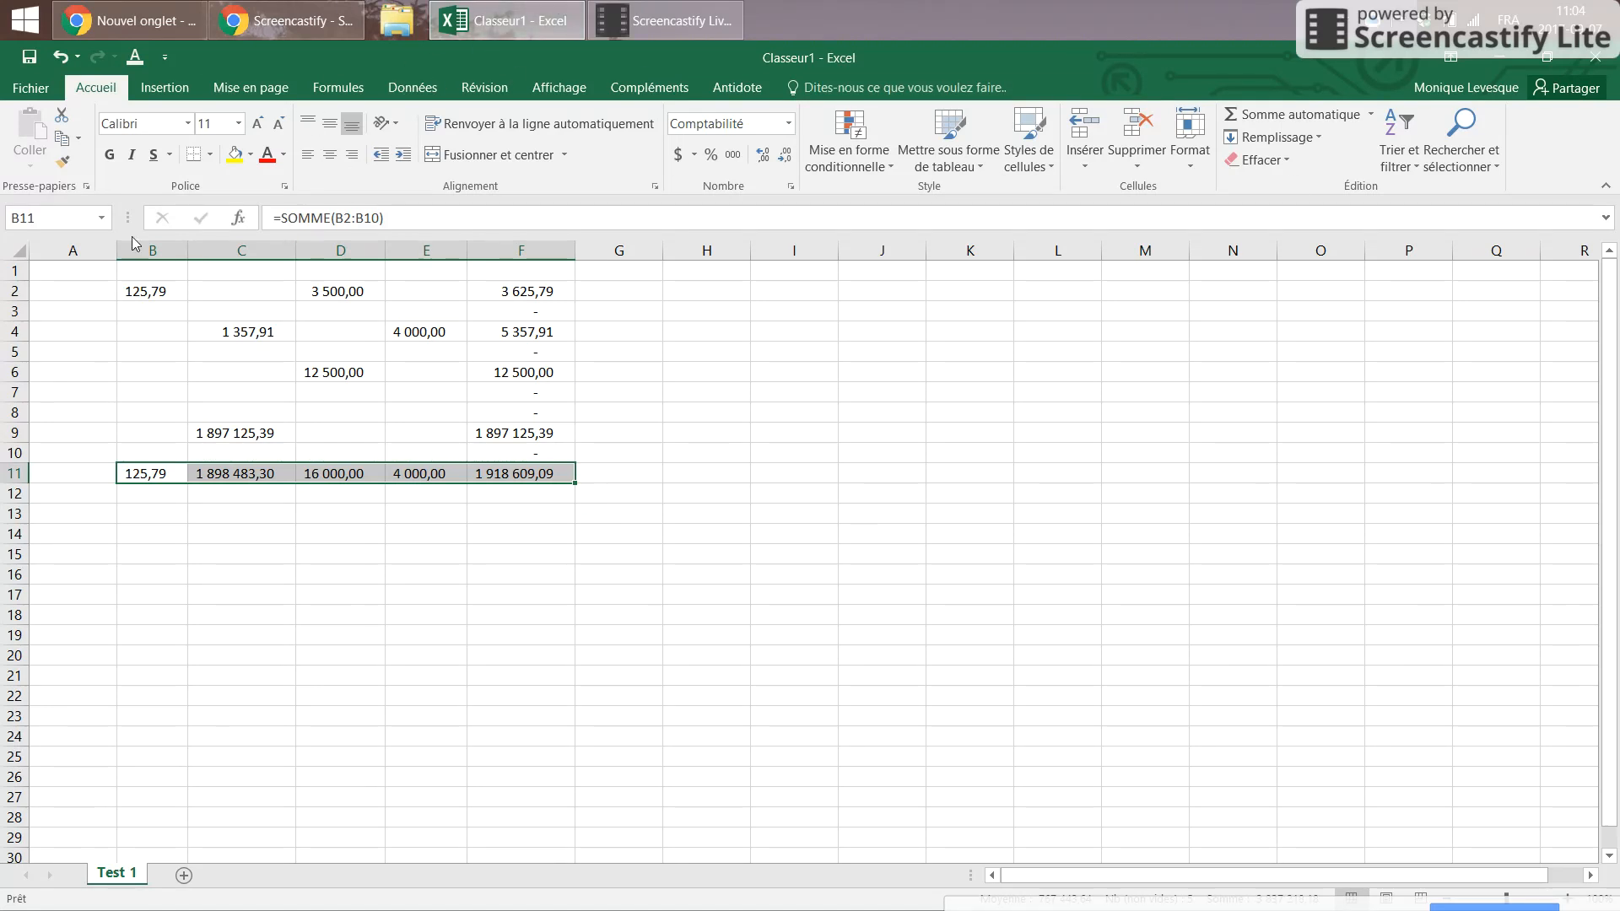
pyautogui.click(174, 157)
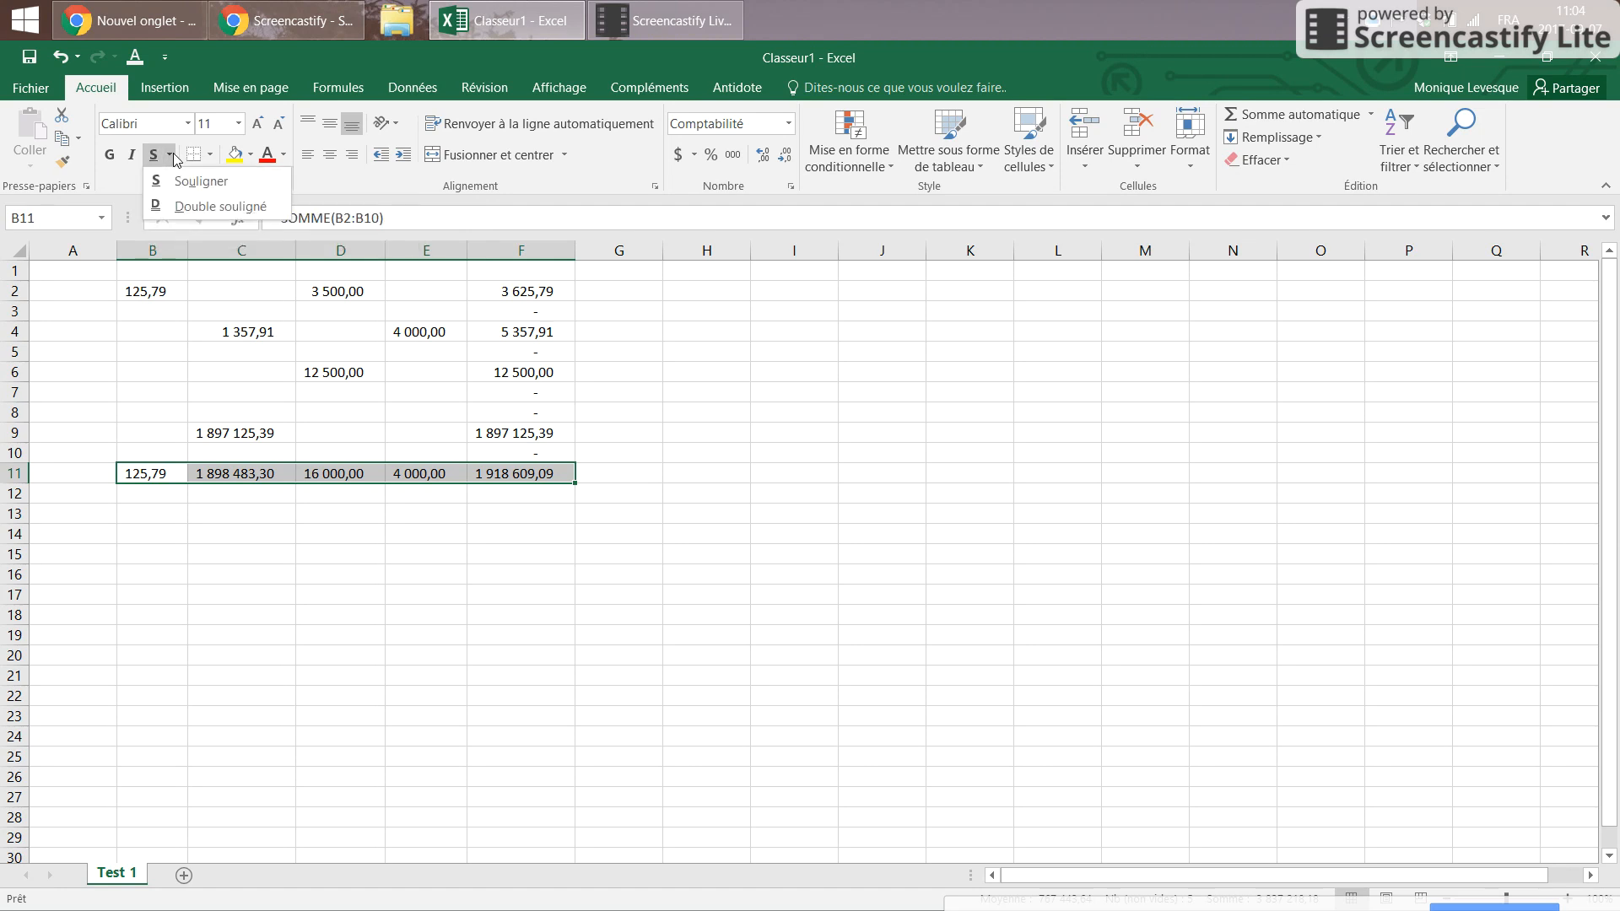
pyautogui.click(195, 207)
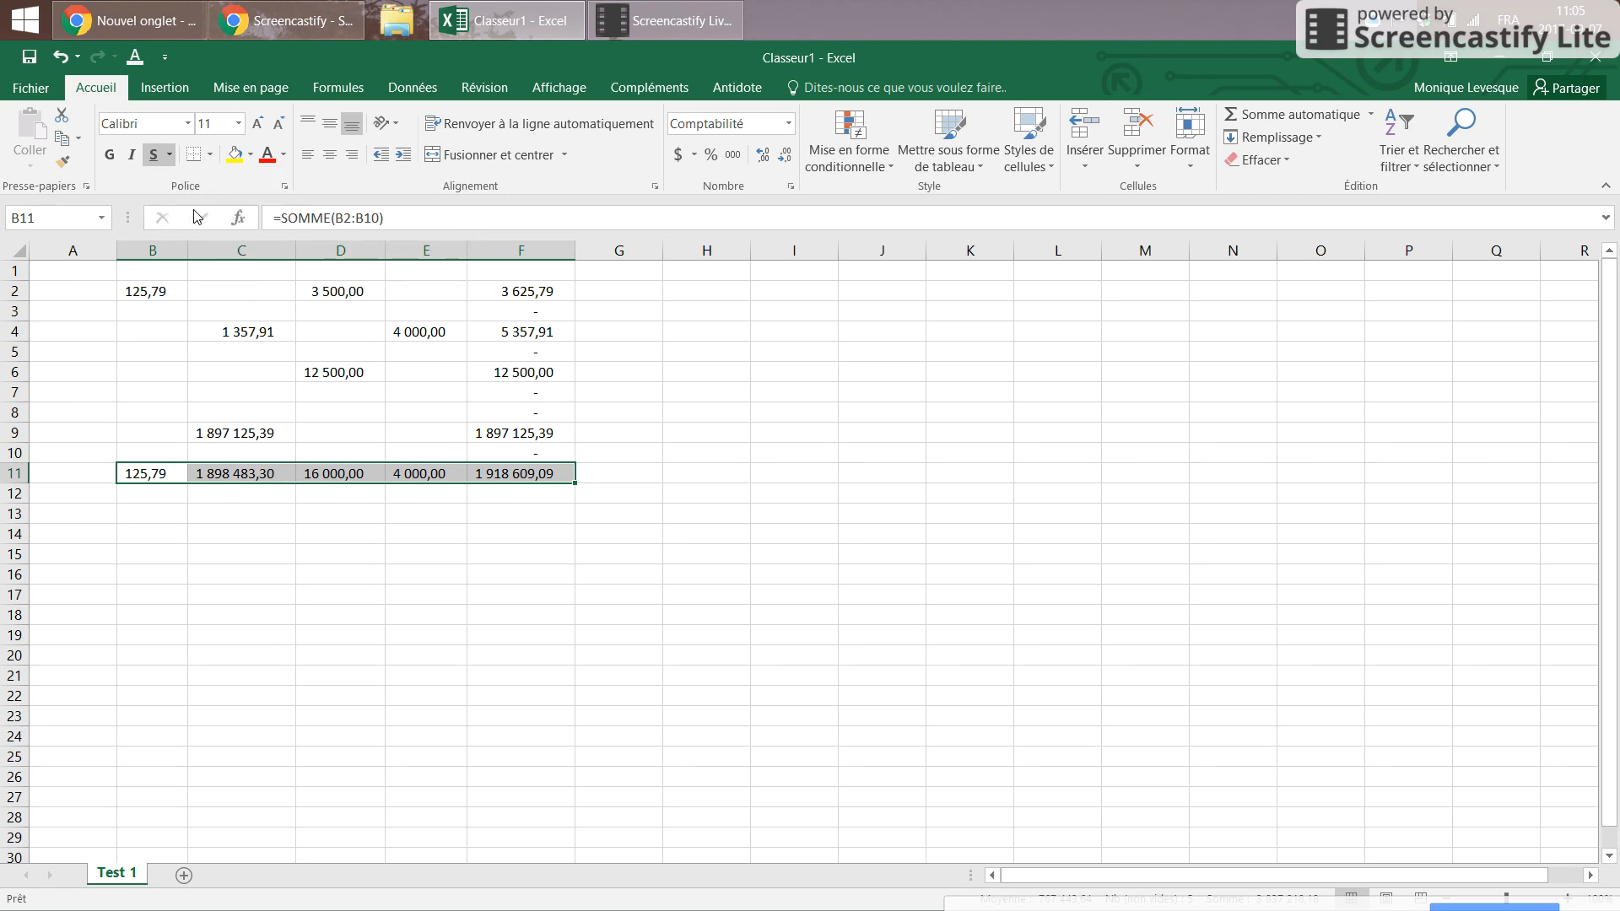
pyautogui.click(614, 497)
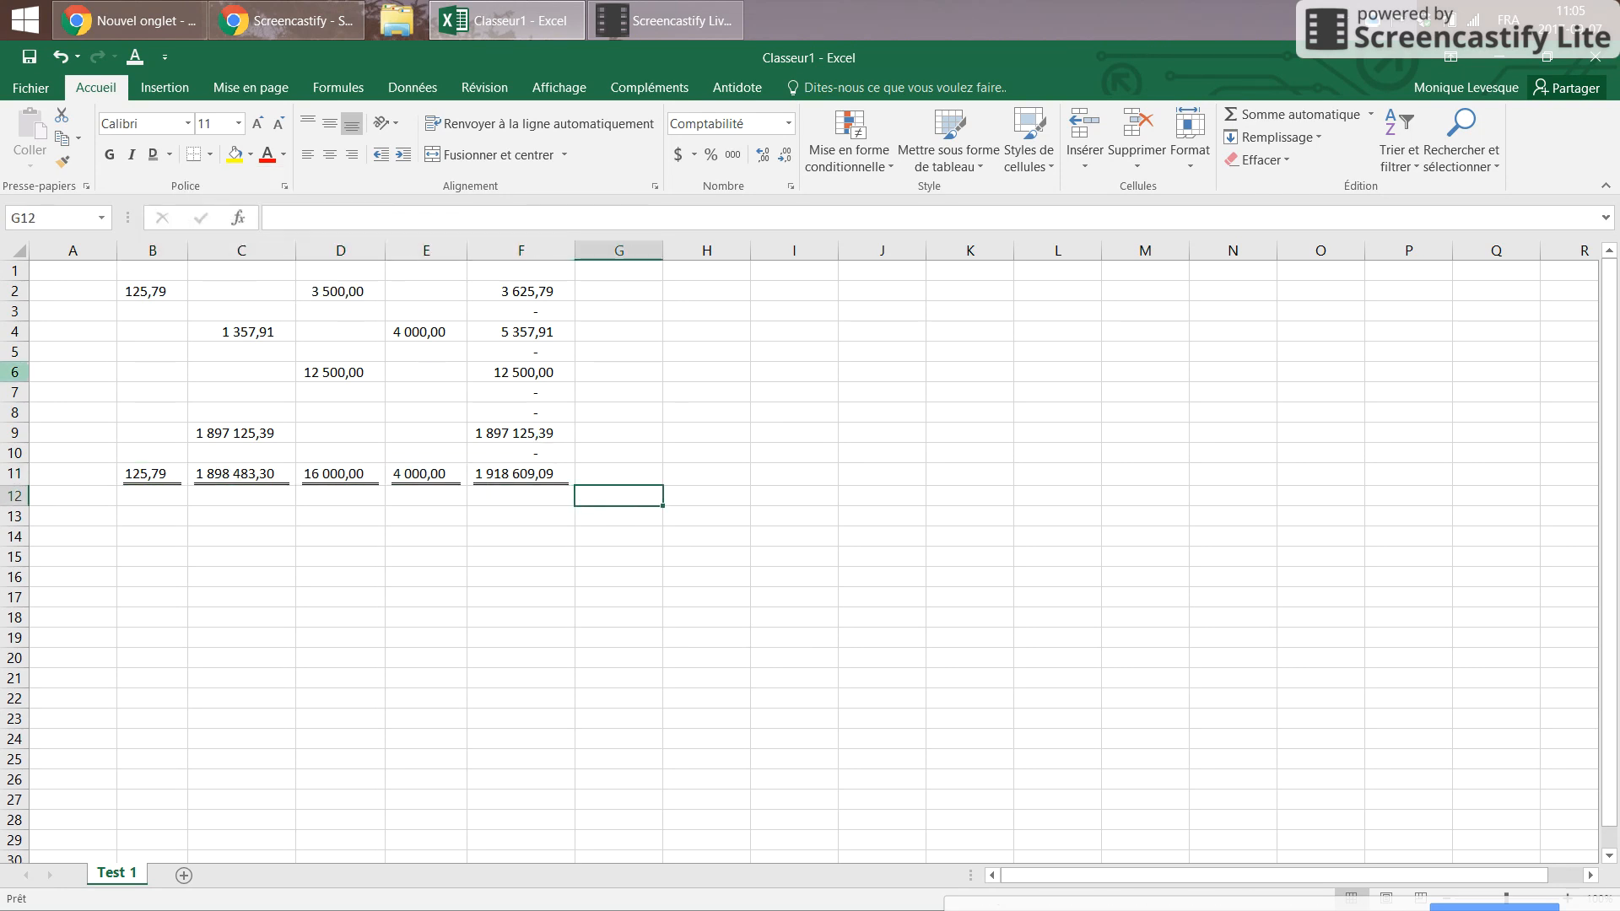
# Step: Examine the double-underlined totals cell by cell along row 11, from B11 to F11
pyautogui.click(143, 478)
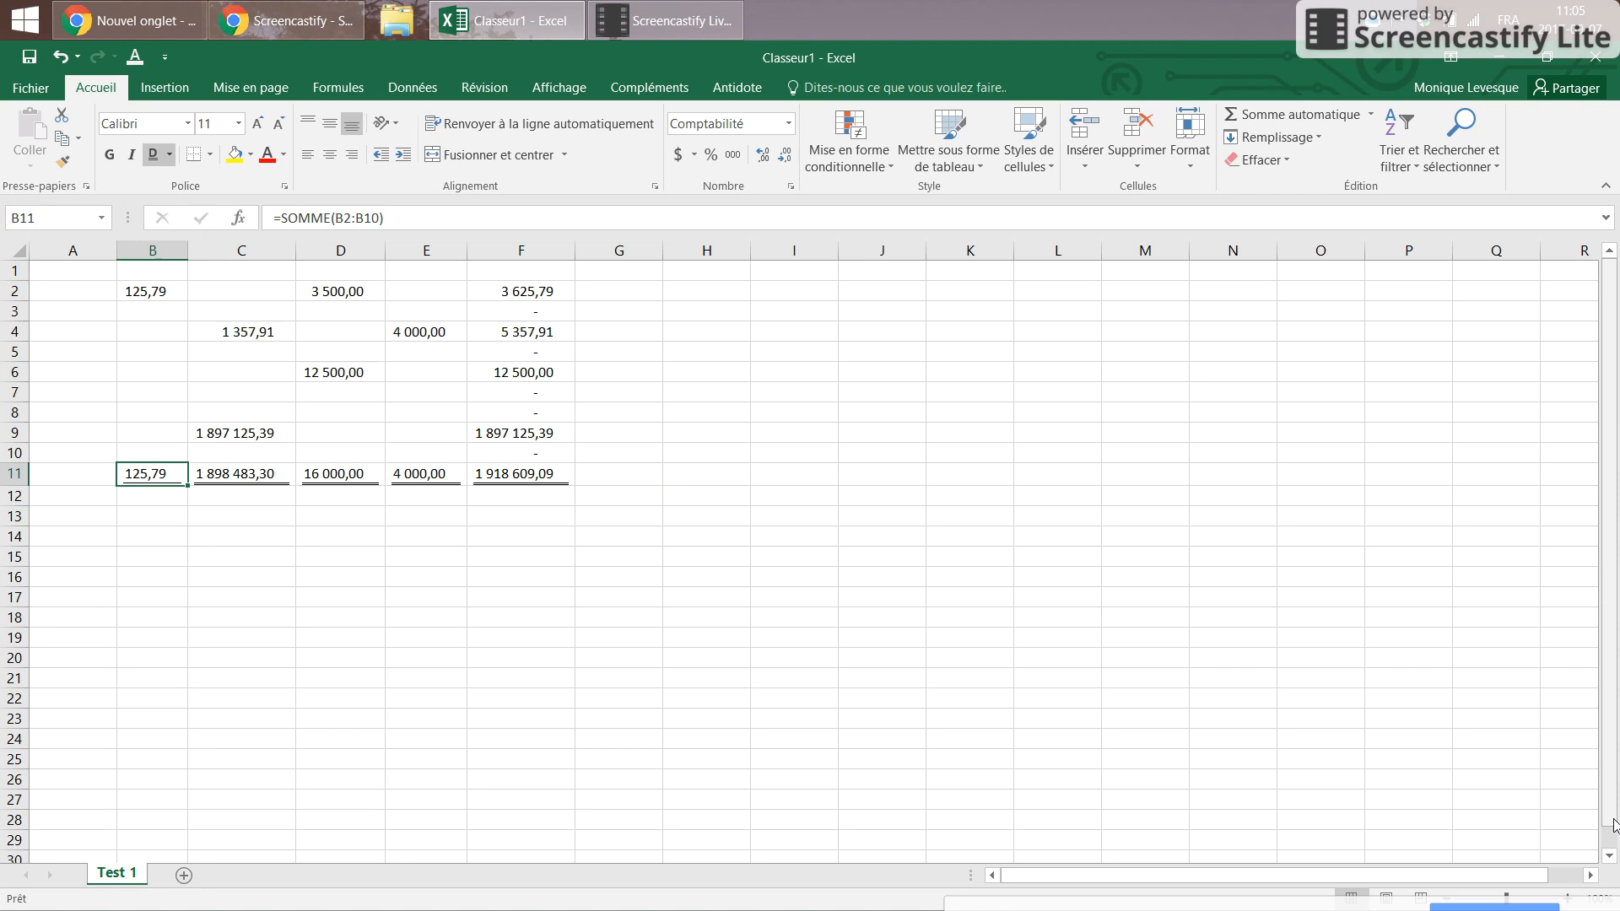
pyautogui.press('Right')
pyautogui.press('Right')
pyautogui.press('Right')
pyautogui.press('Right')
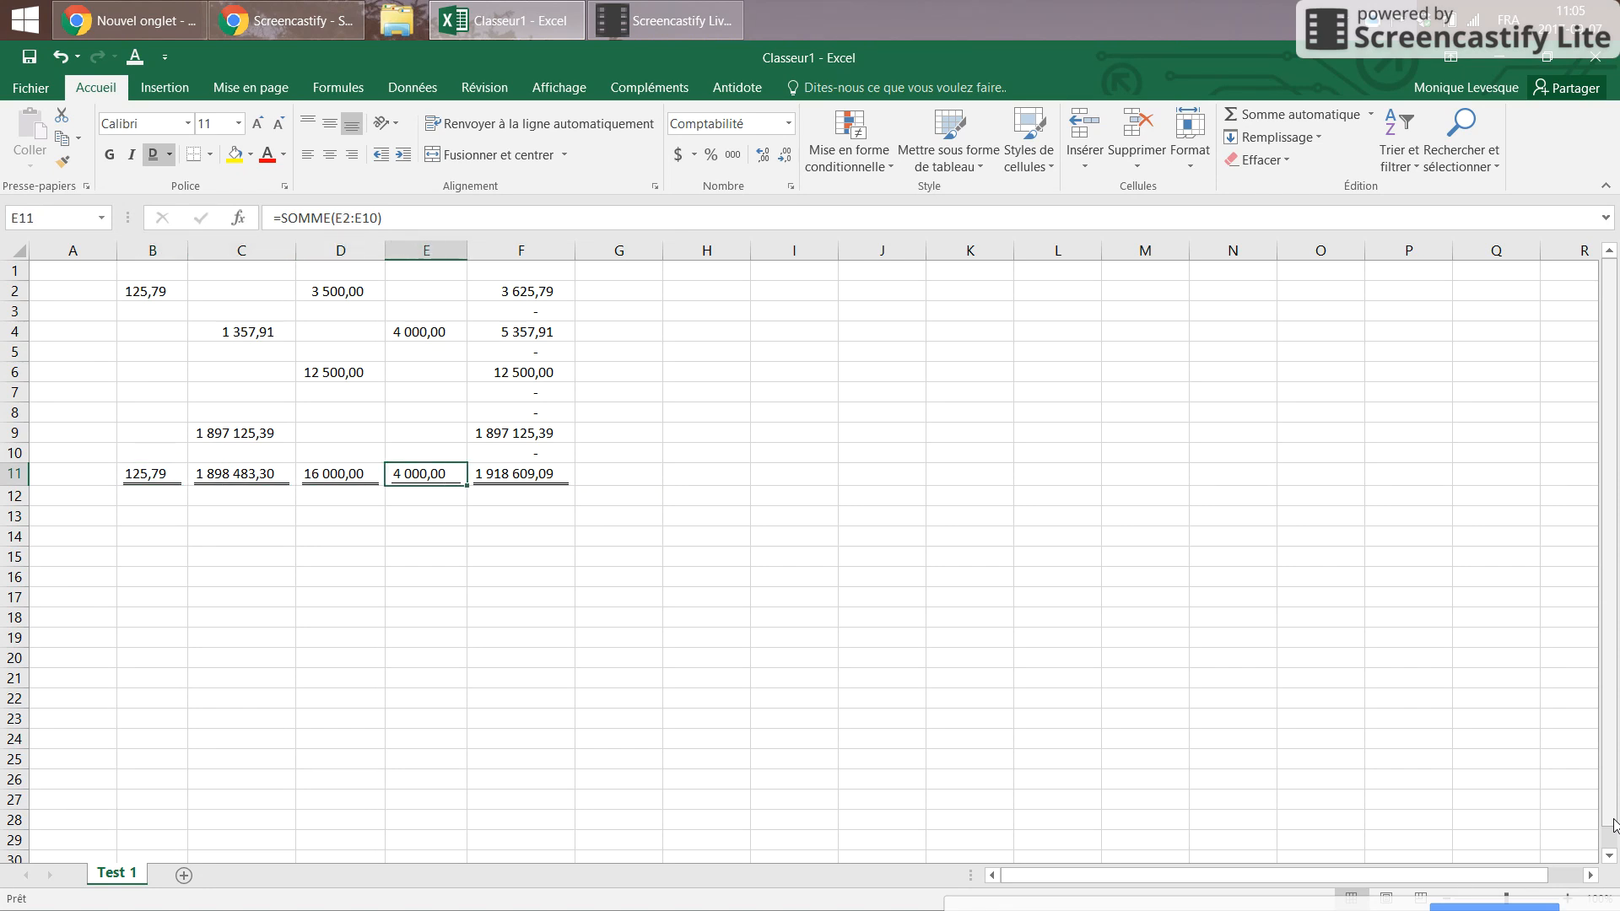
pyautogui.press('Right')
pyautogui.press('Left')
pyautogui.press('Left')
pyautogui.press('Left')
pyautogui.press('Left')
pyautogui.press('Left')
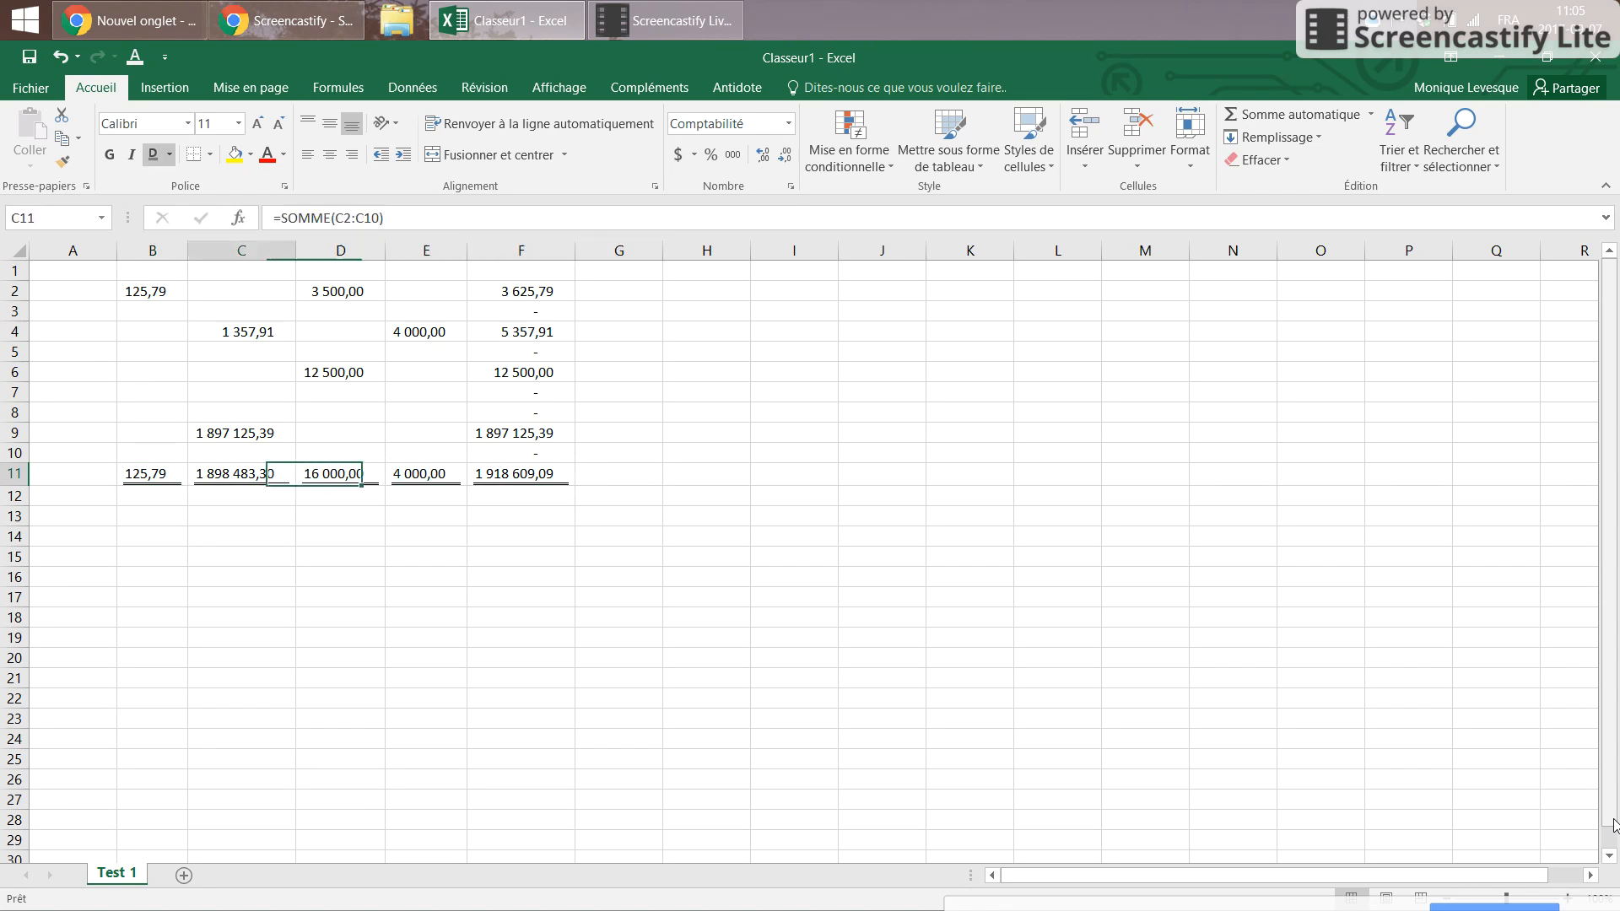
pyautogui.press('Right')
pyautogui.press('Right')
pyautogui.press('Right')
pyautogui.press('Right')
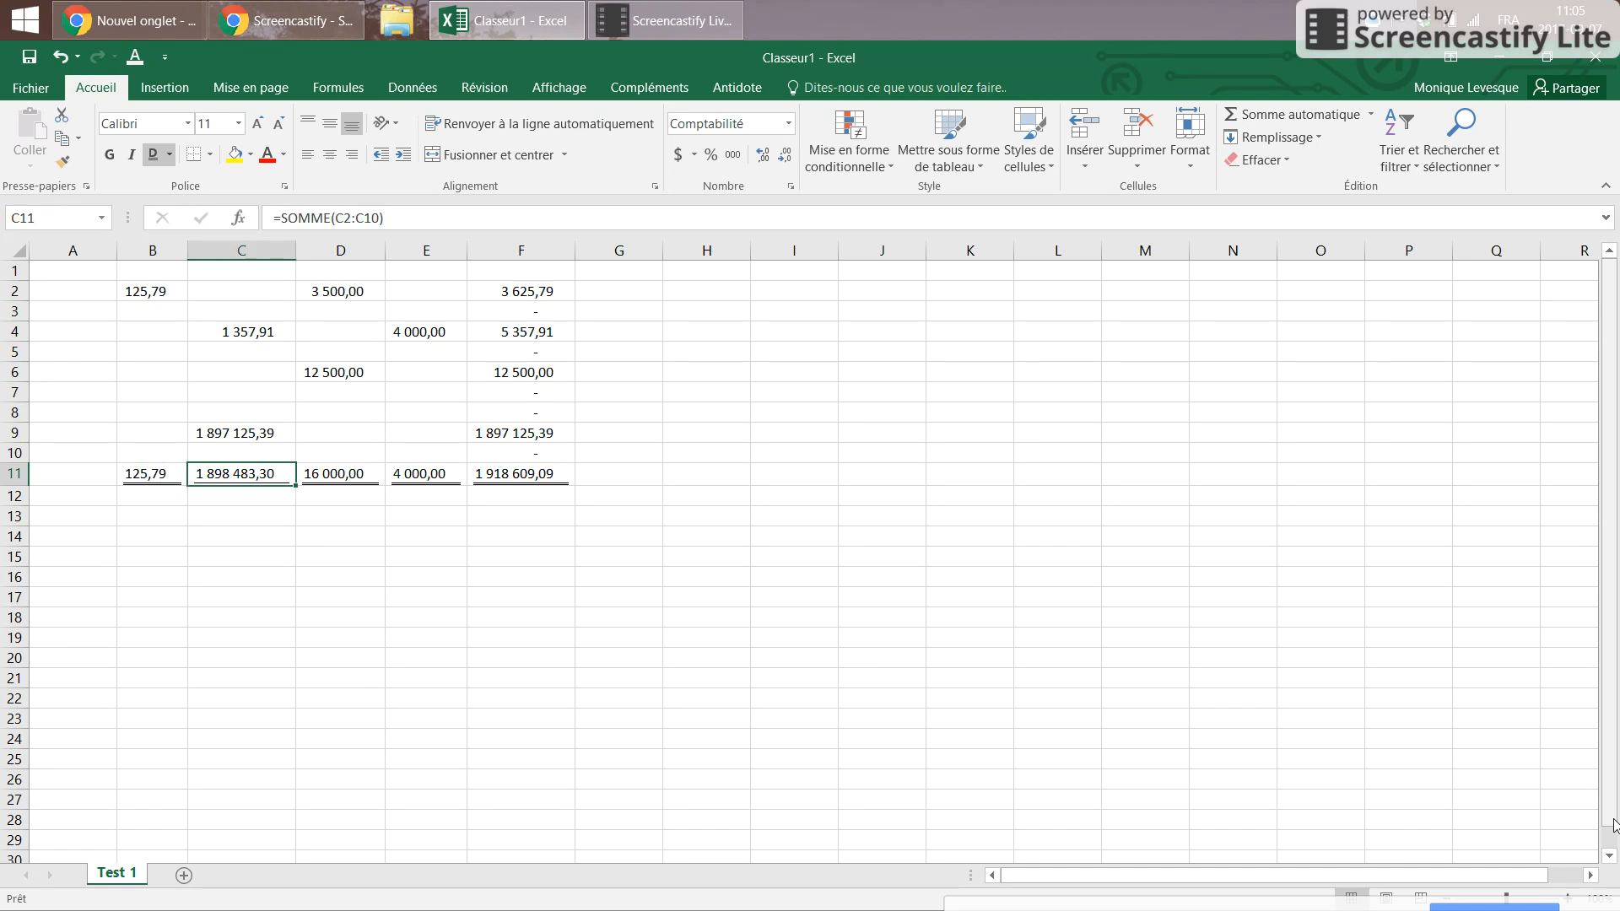
pyautogui.press('Right')
pyautogui.press('Left')
pyautogui.press('Left')
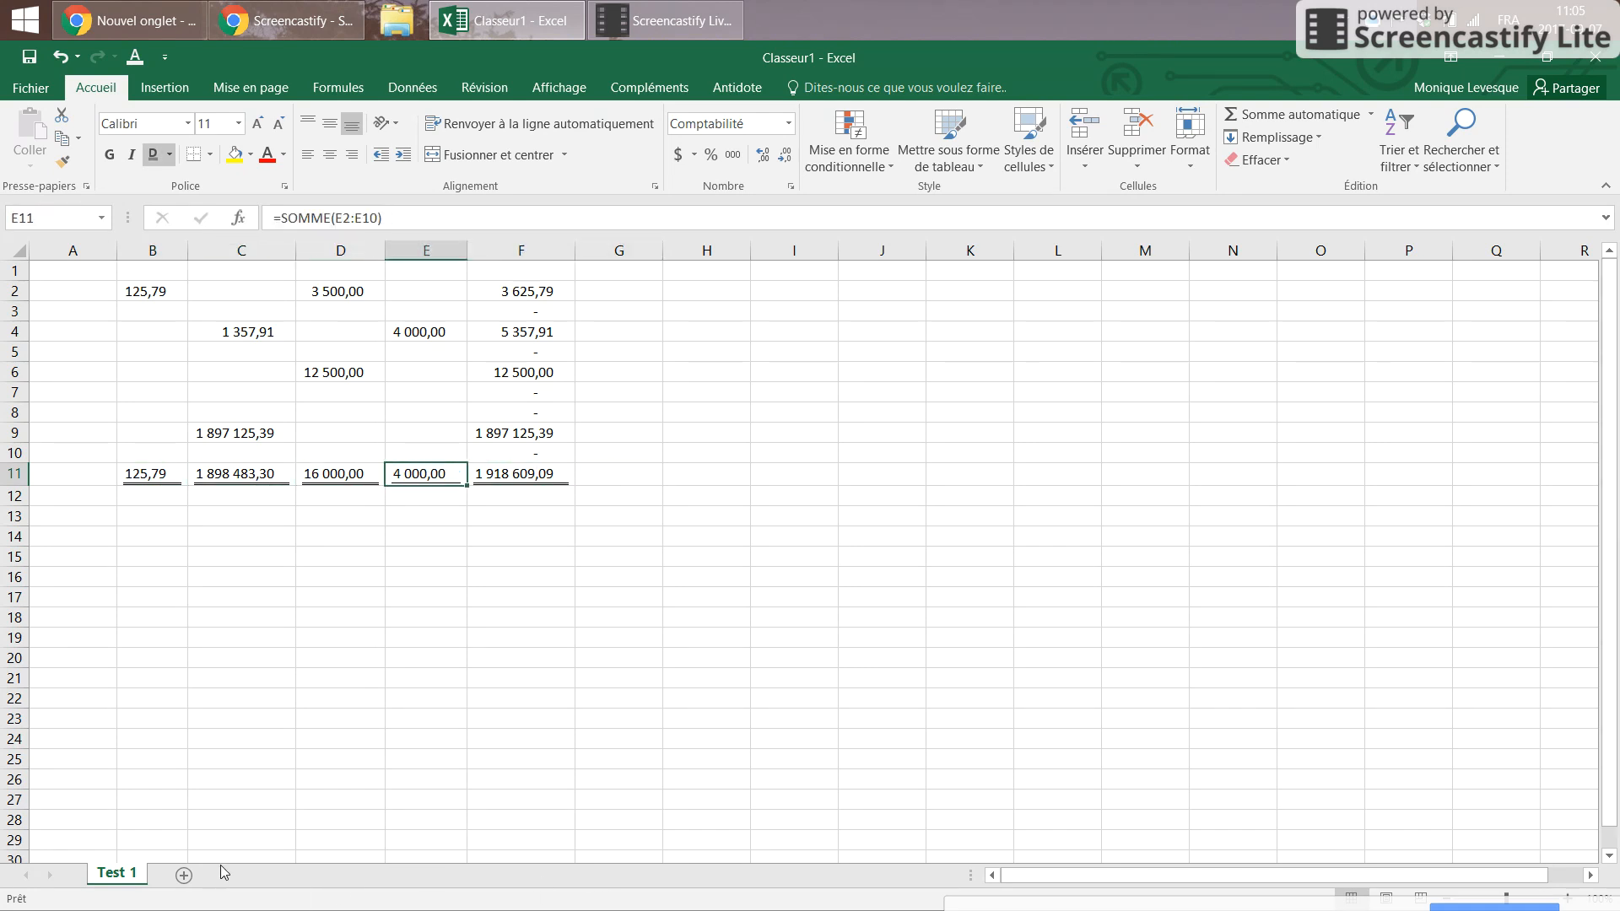
pyautogui.click(336, 477)
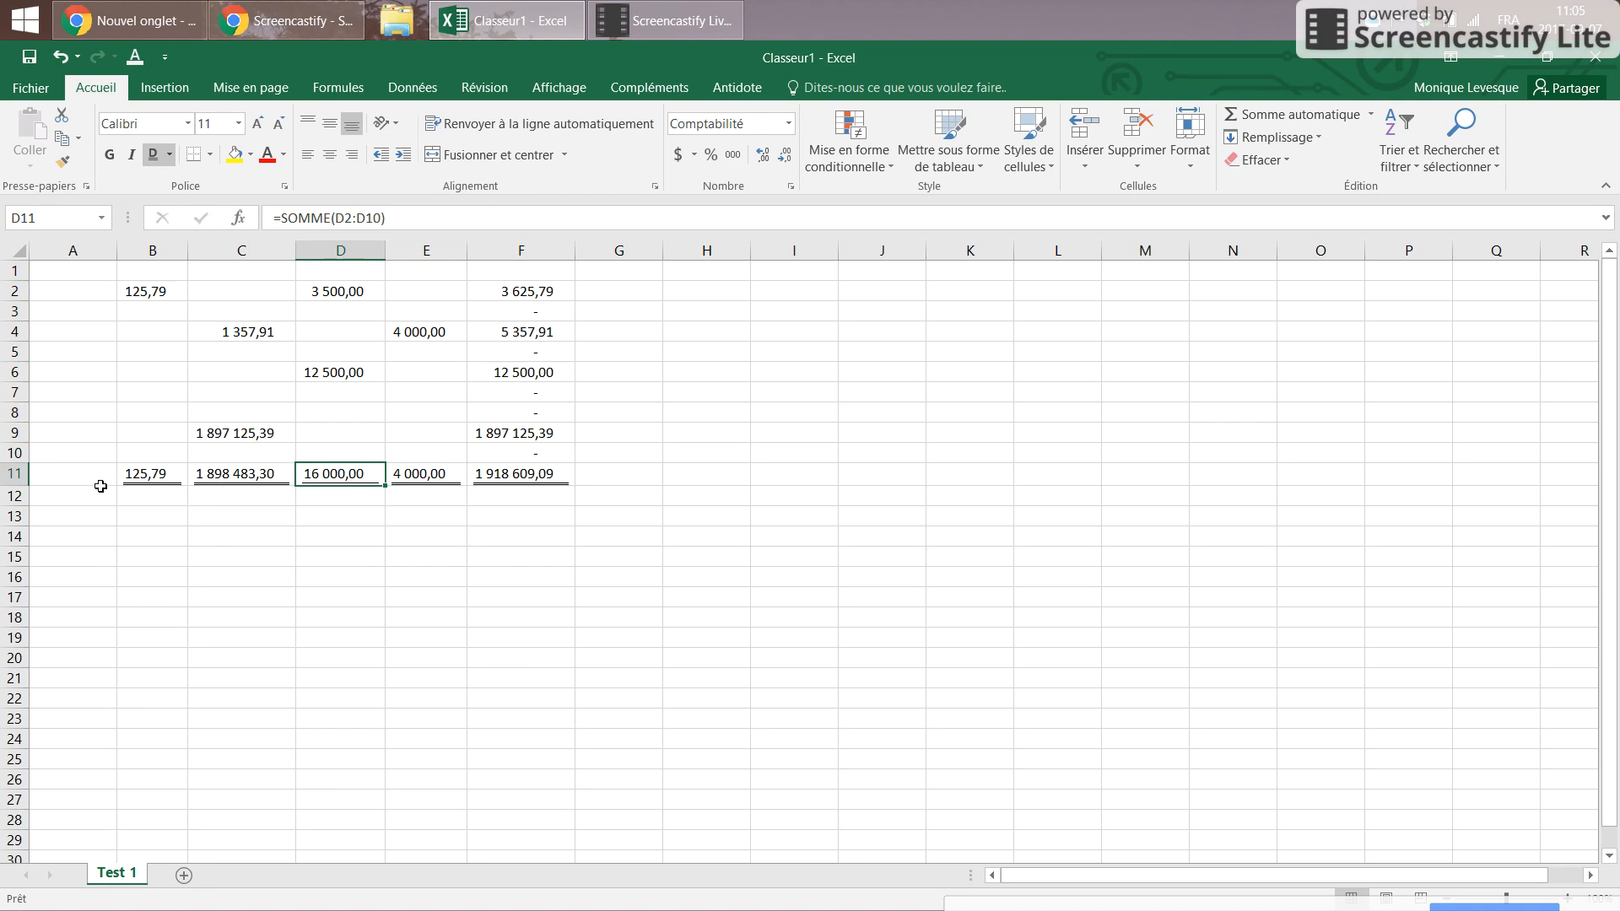
pyautogui.click(132, 473)
pyautogui.click(233, 478)
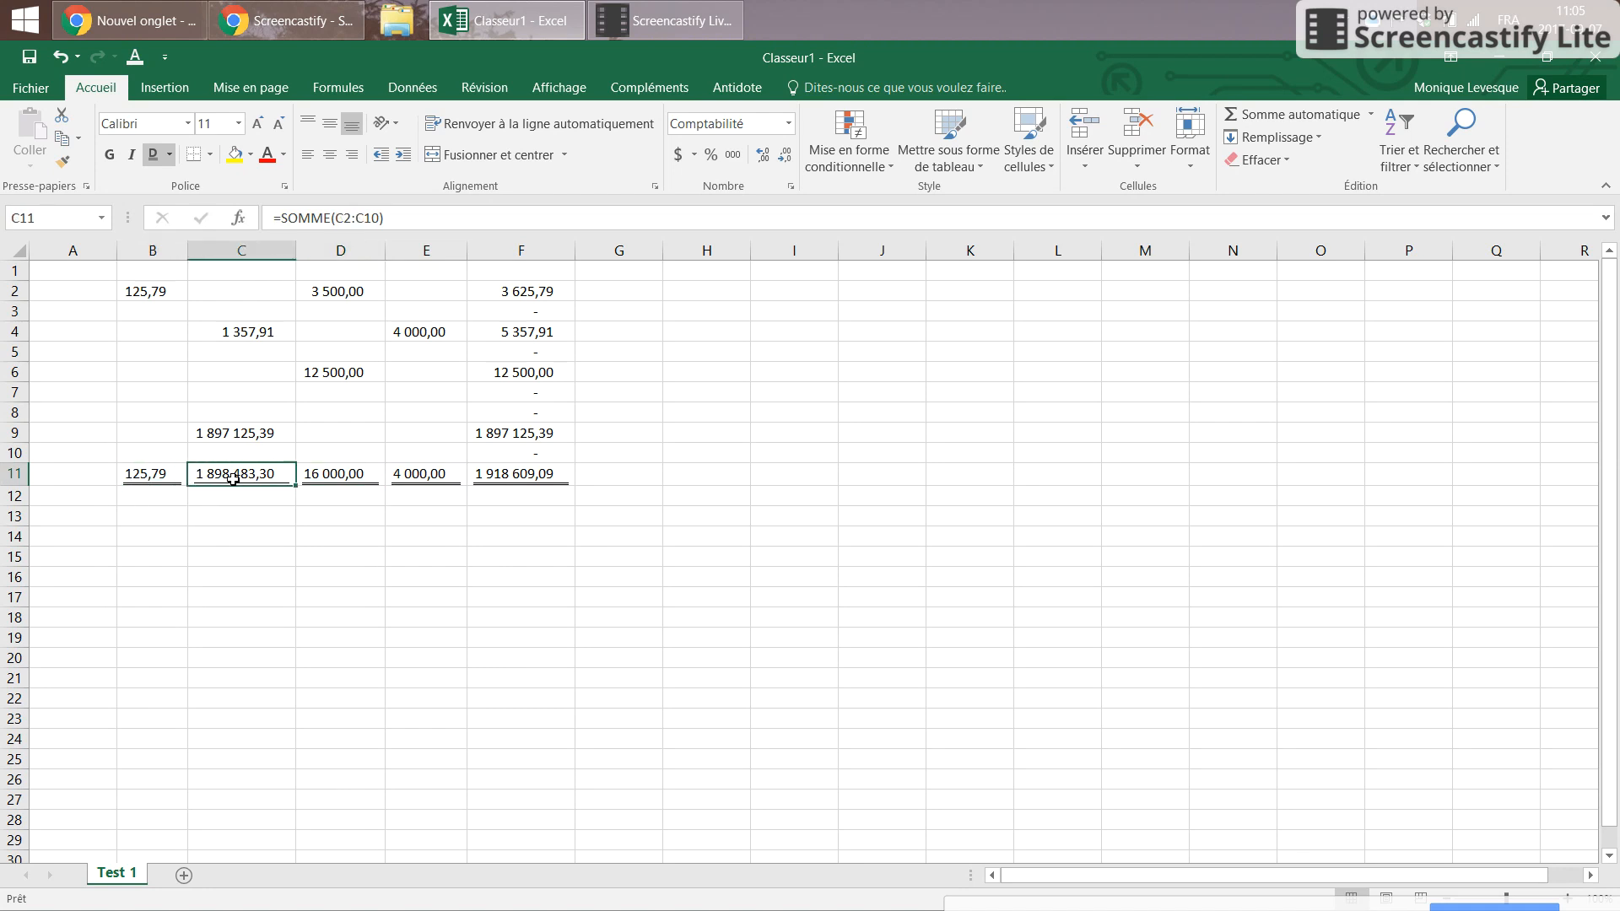
pyautogui.click(335, 475)
pyautogui.click(414, 480)
pyautogui.click(541, 477)
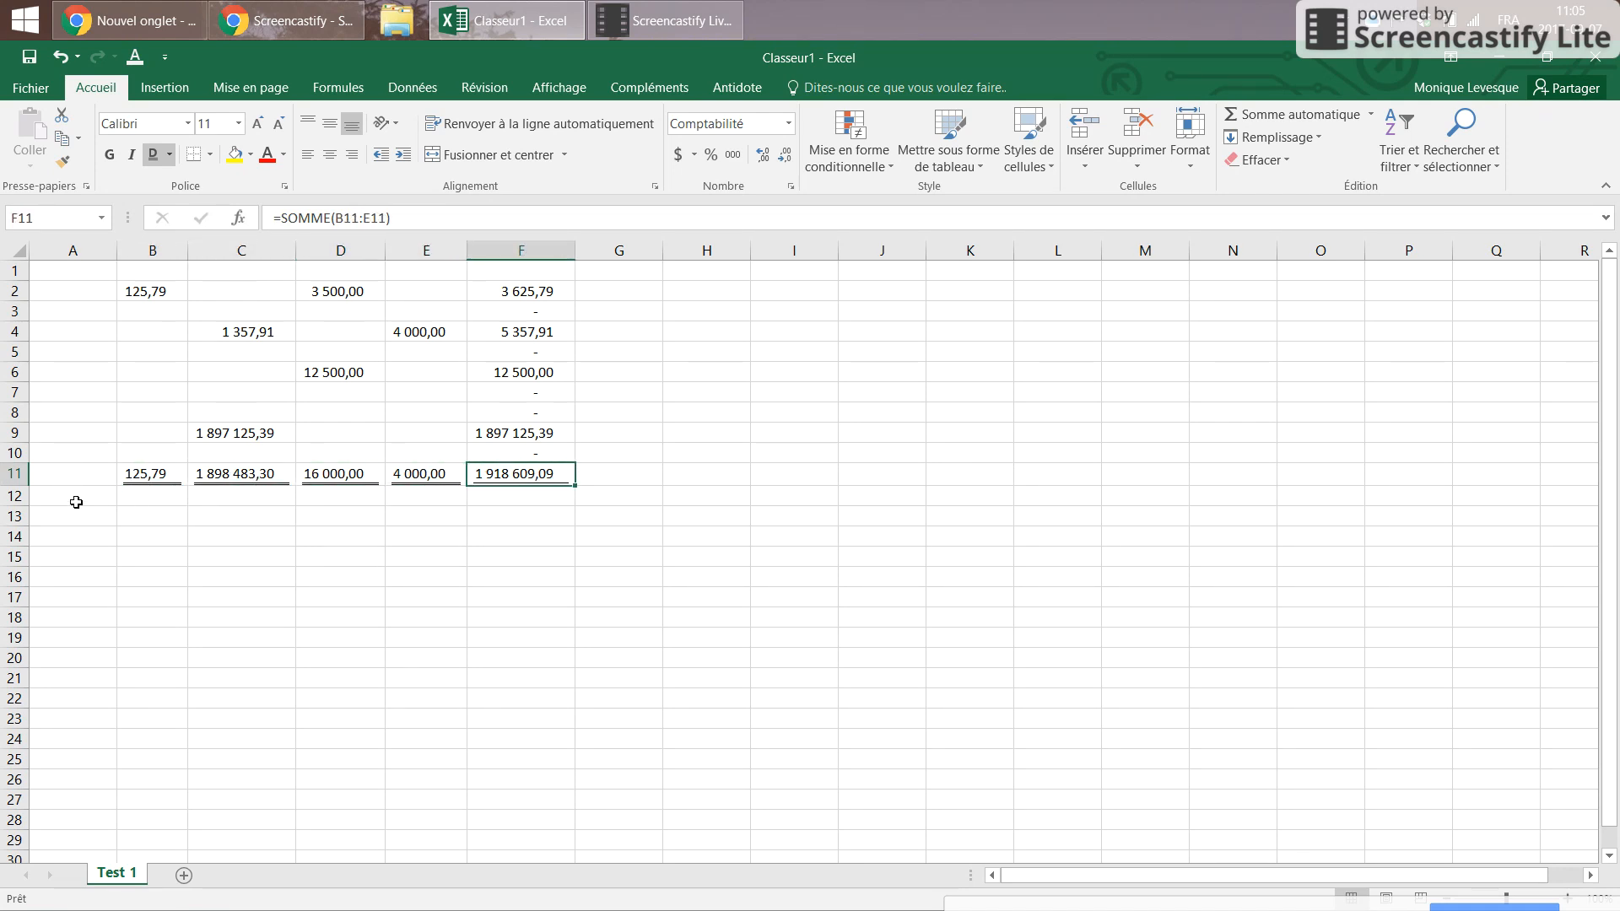
# Step: Apply the $ Français (Canada) accounting format to the totals in B11:F11 and deselect the range
pyautogui.moveTo(145, 473); pyautogui.dragTo(497, 478)
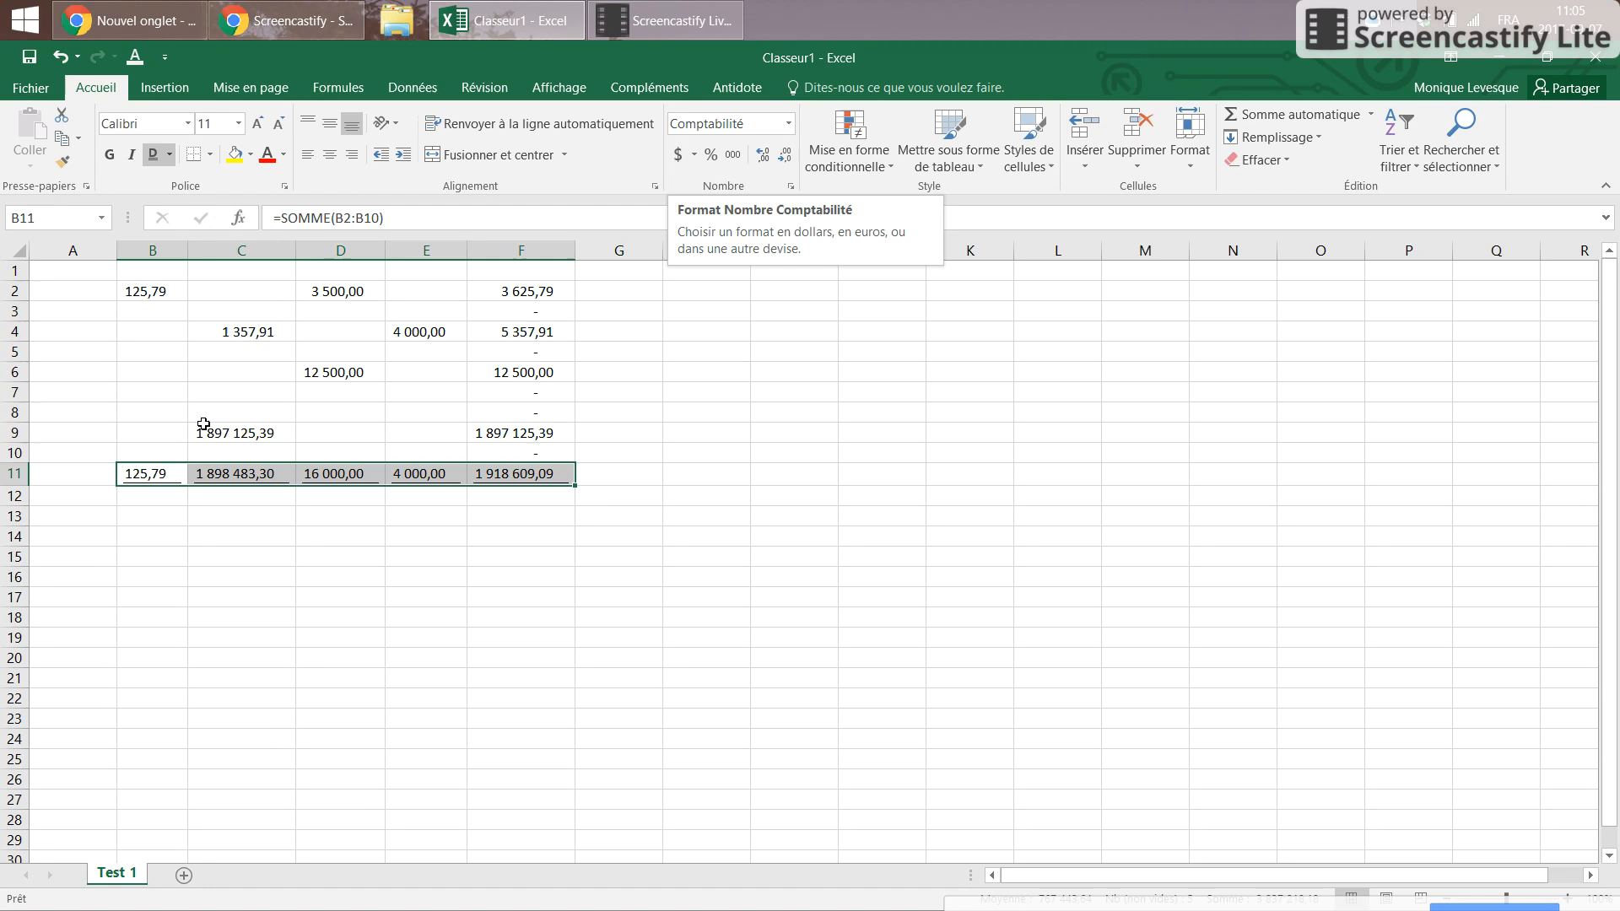
pyautogui.click(692, 156)
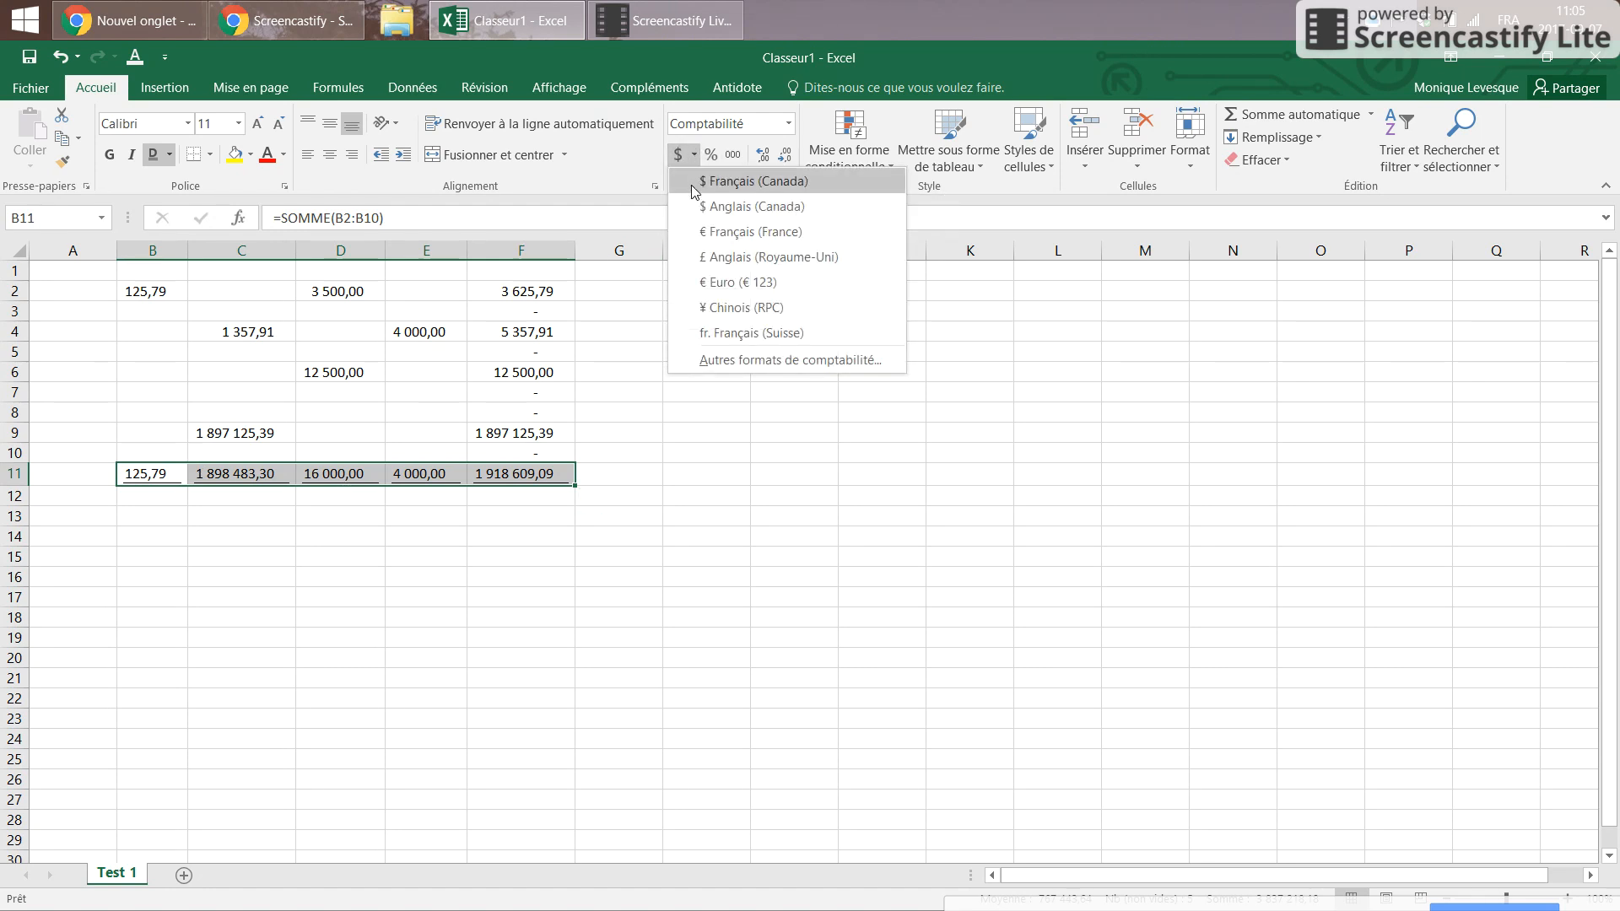
pyautogui.click(694, 187)
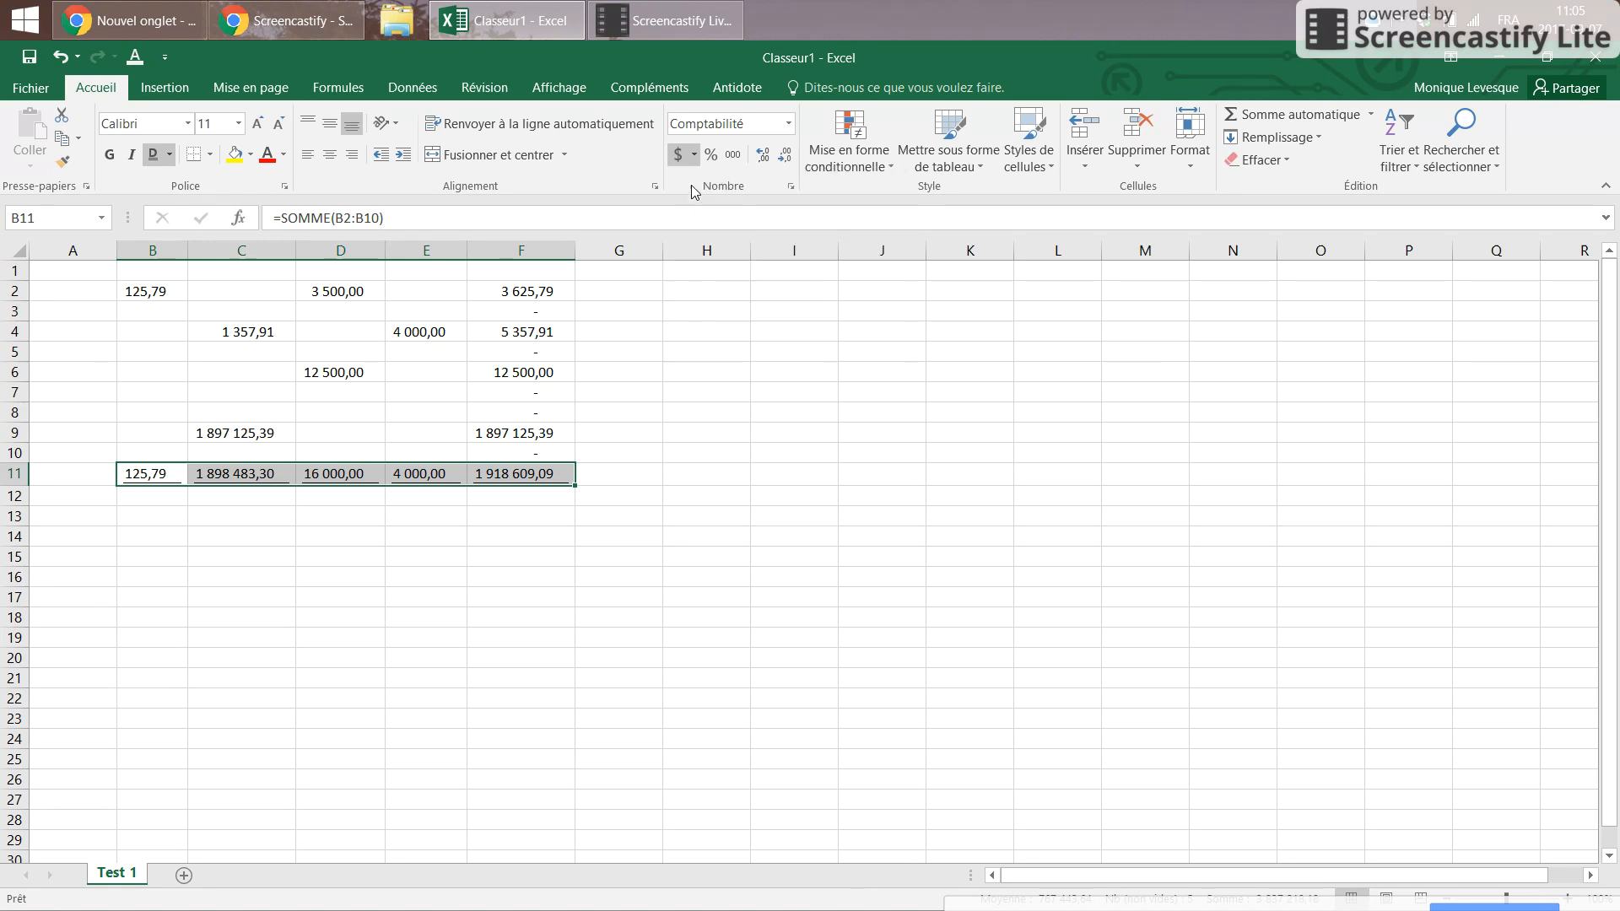
pyautogui.click(263, 573)
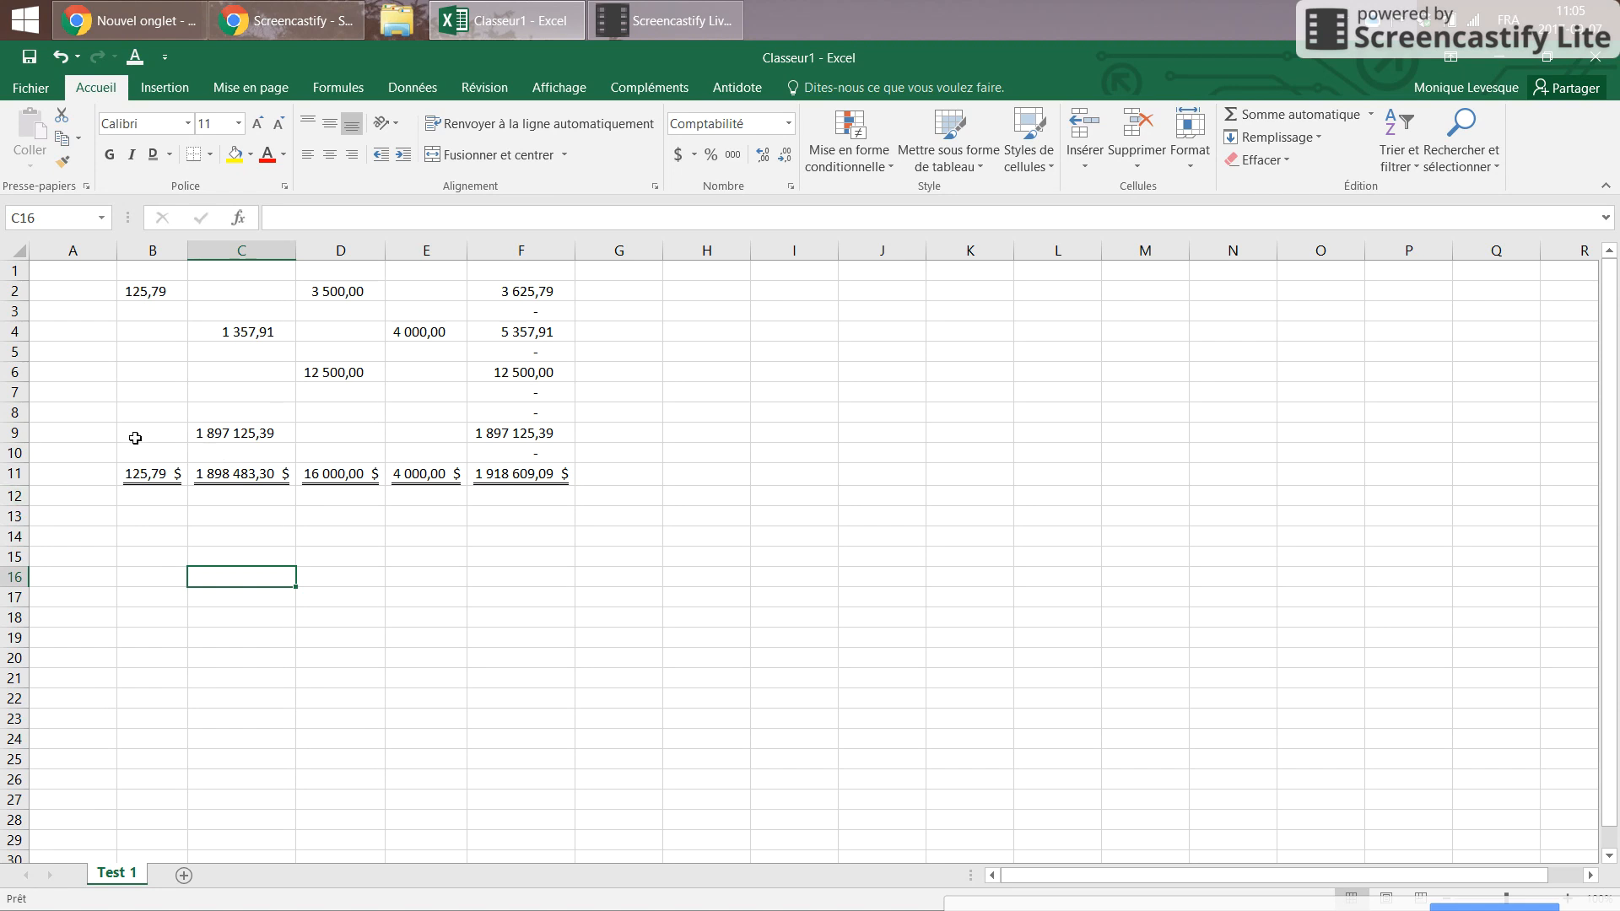
pyautogui.moveTo(135, 438); pyautogui.dragTo(510, 441)
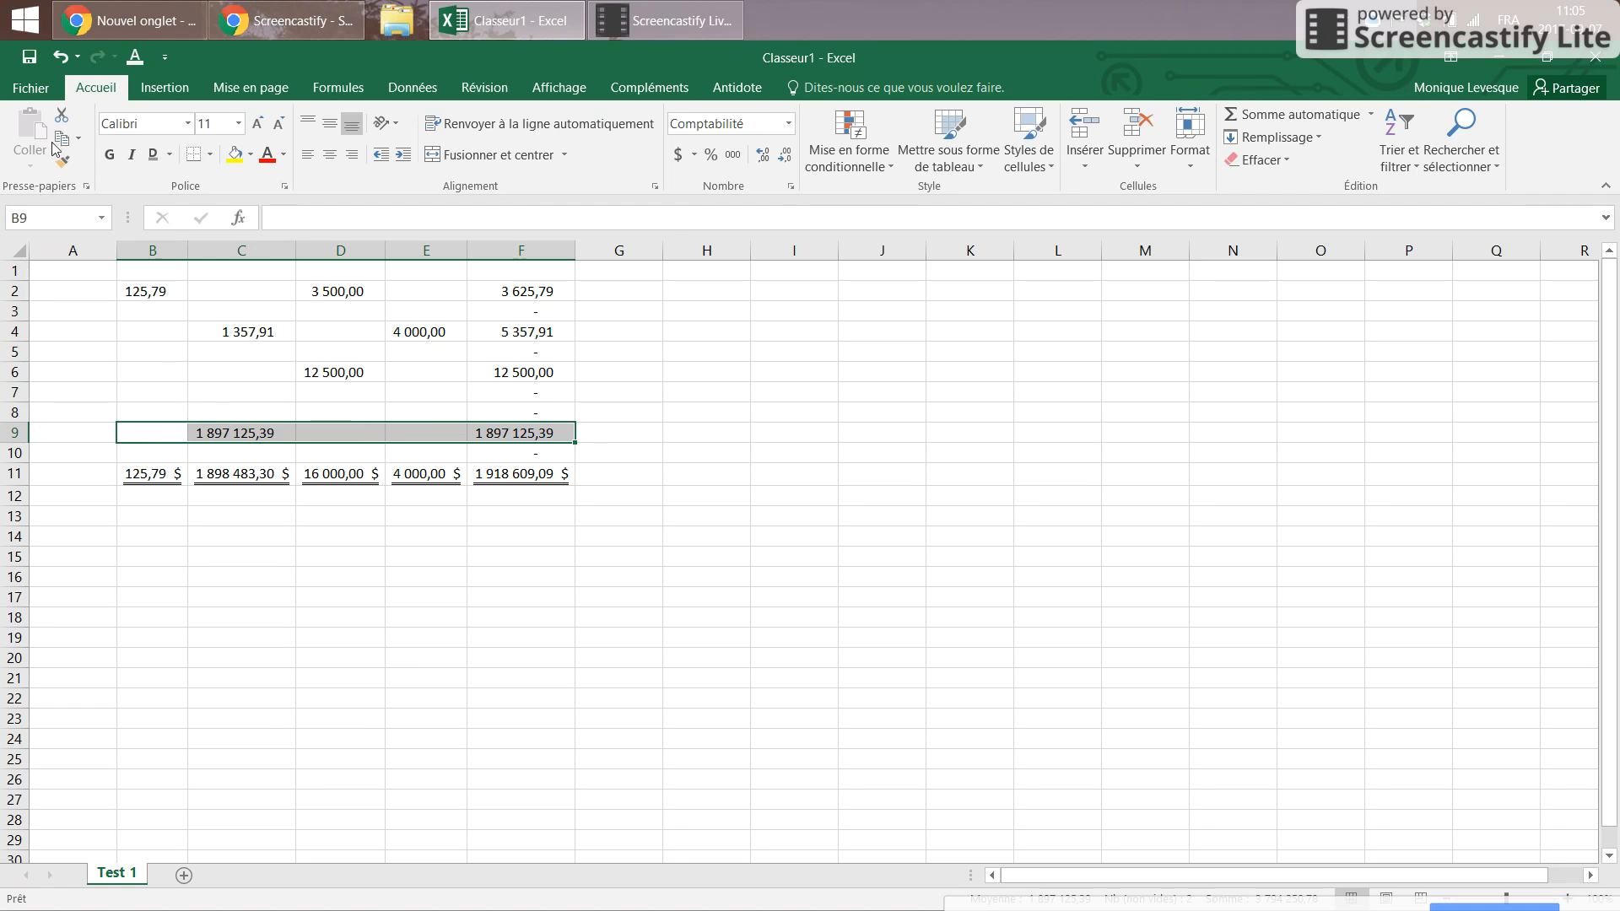
pyautogui.click(170, 155)
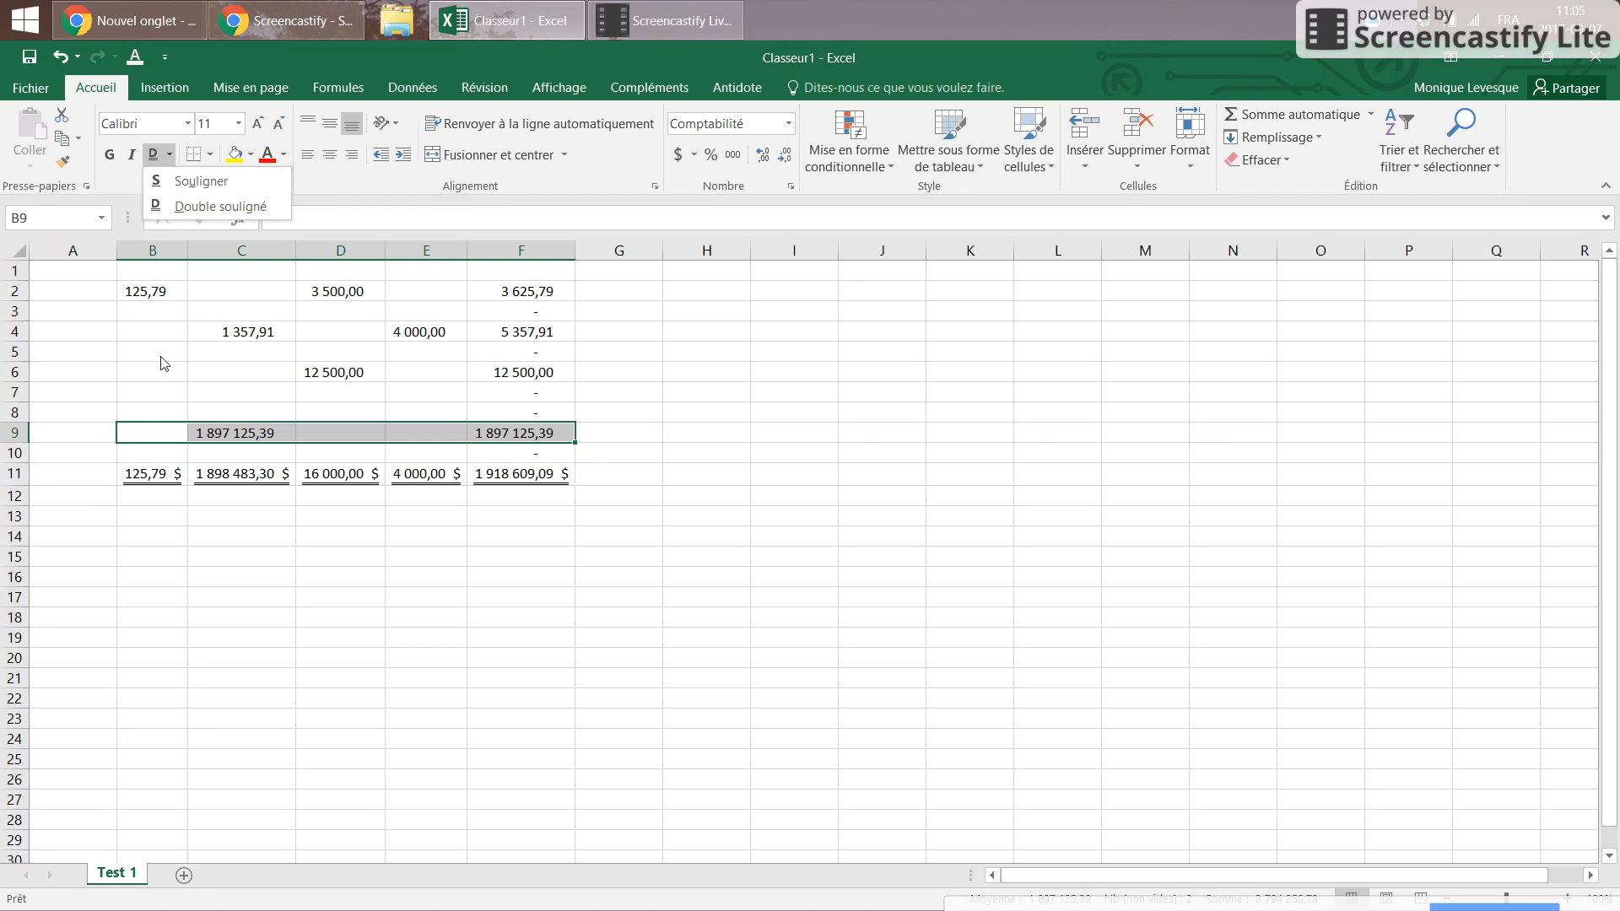
pyautogui.click(140, 448)
pyautogui.click(135, 452)
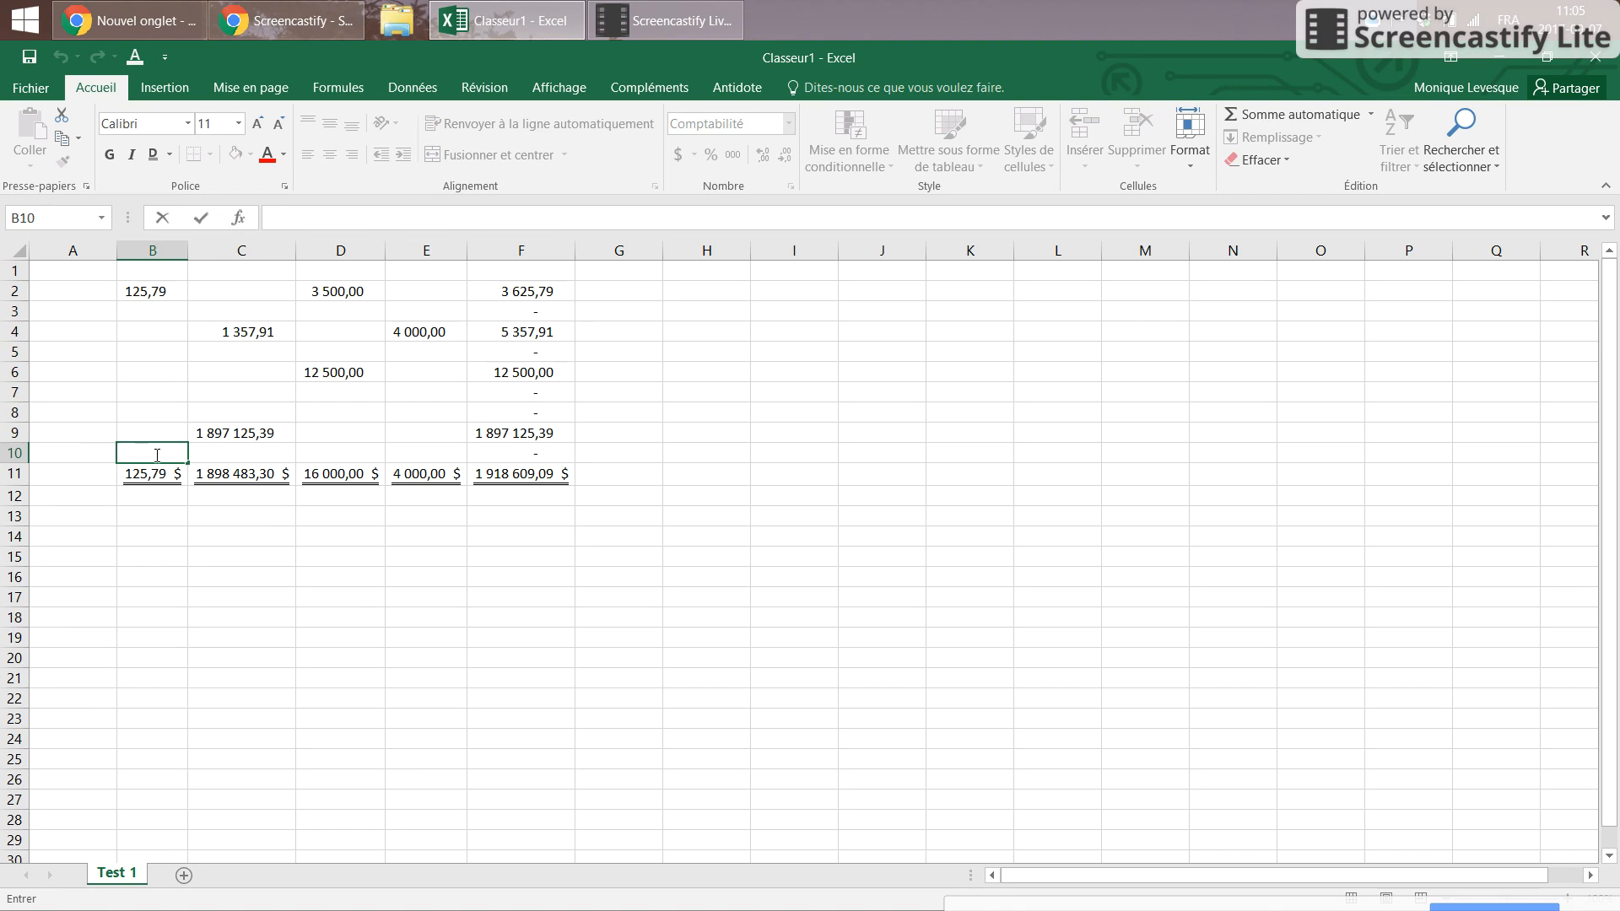
pyautogui.click(291, 678)
# Step: Apply a single underline to the cells B10:F10, directly above the totals row, and deselect the range
pyautogui.moveTo(159, 454); pyautogui.dragTo(500, 452)
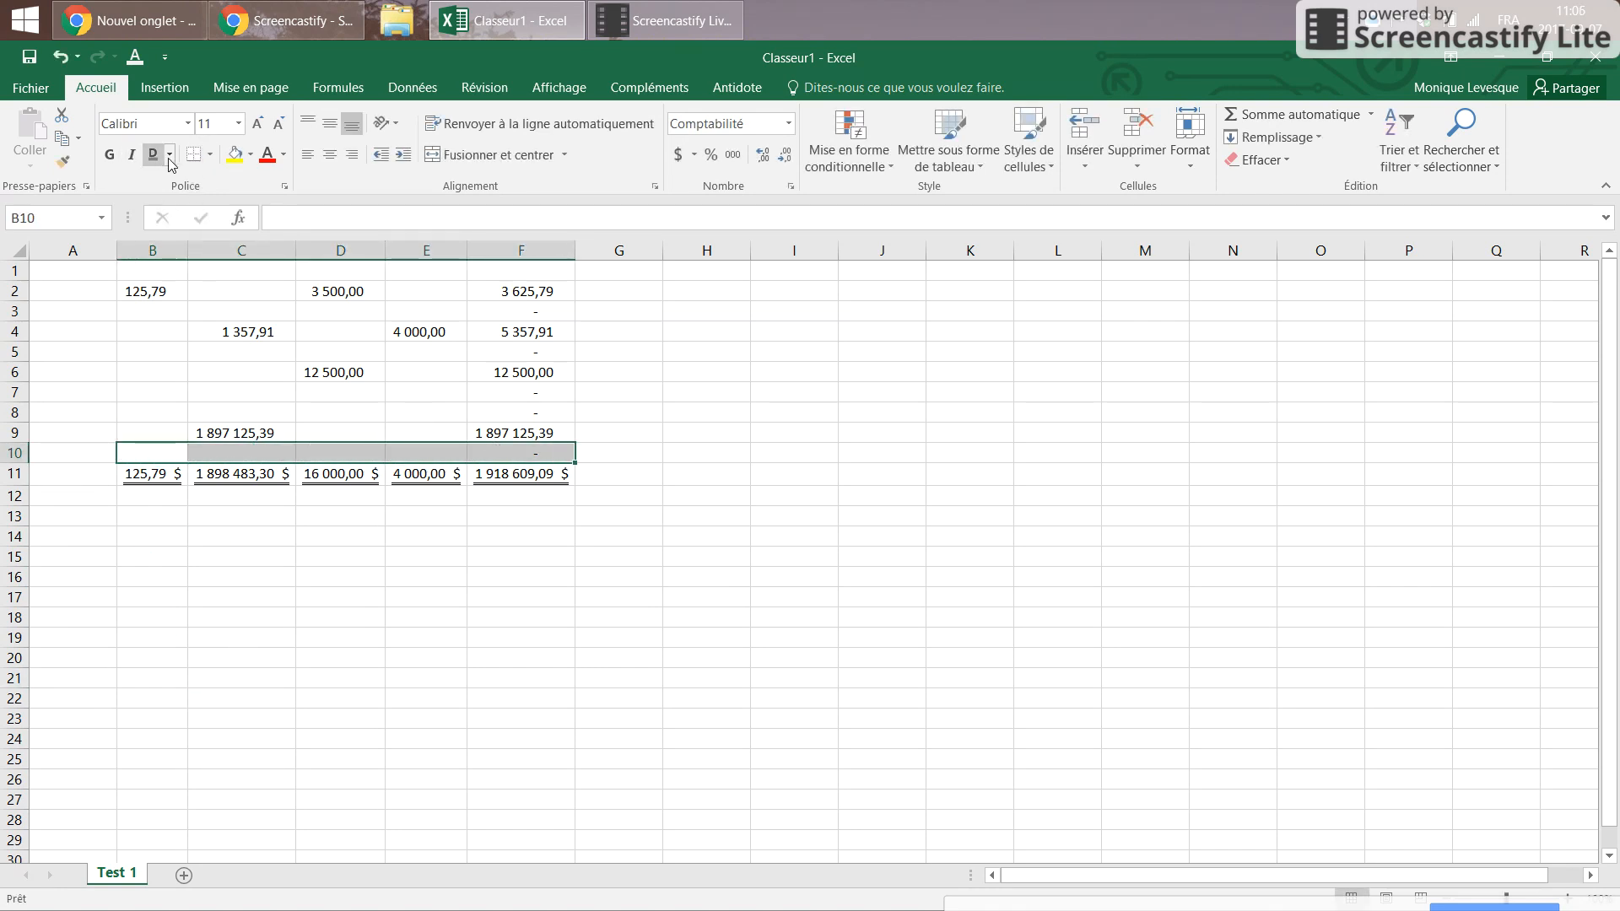
pyautogui.click(169, 154)
pyautogui.click(194, 181)
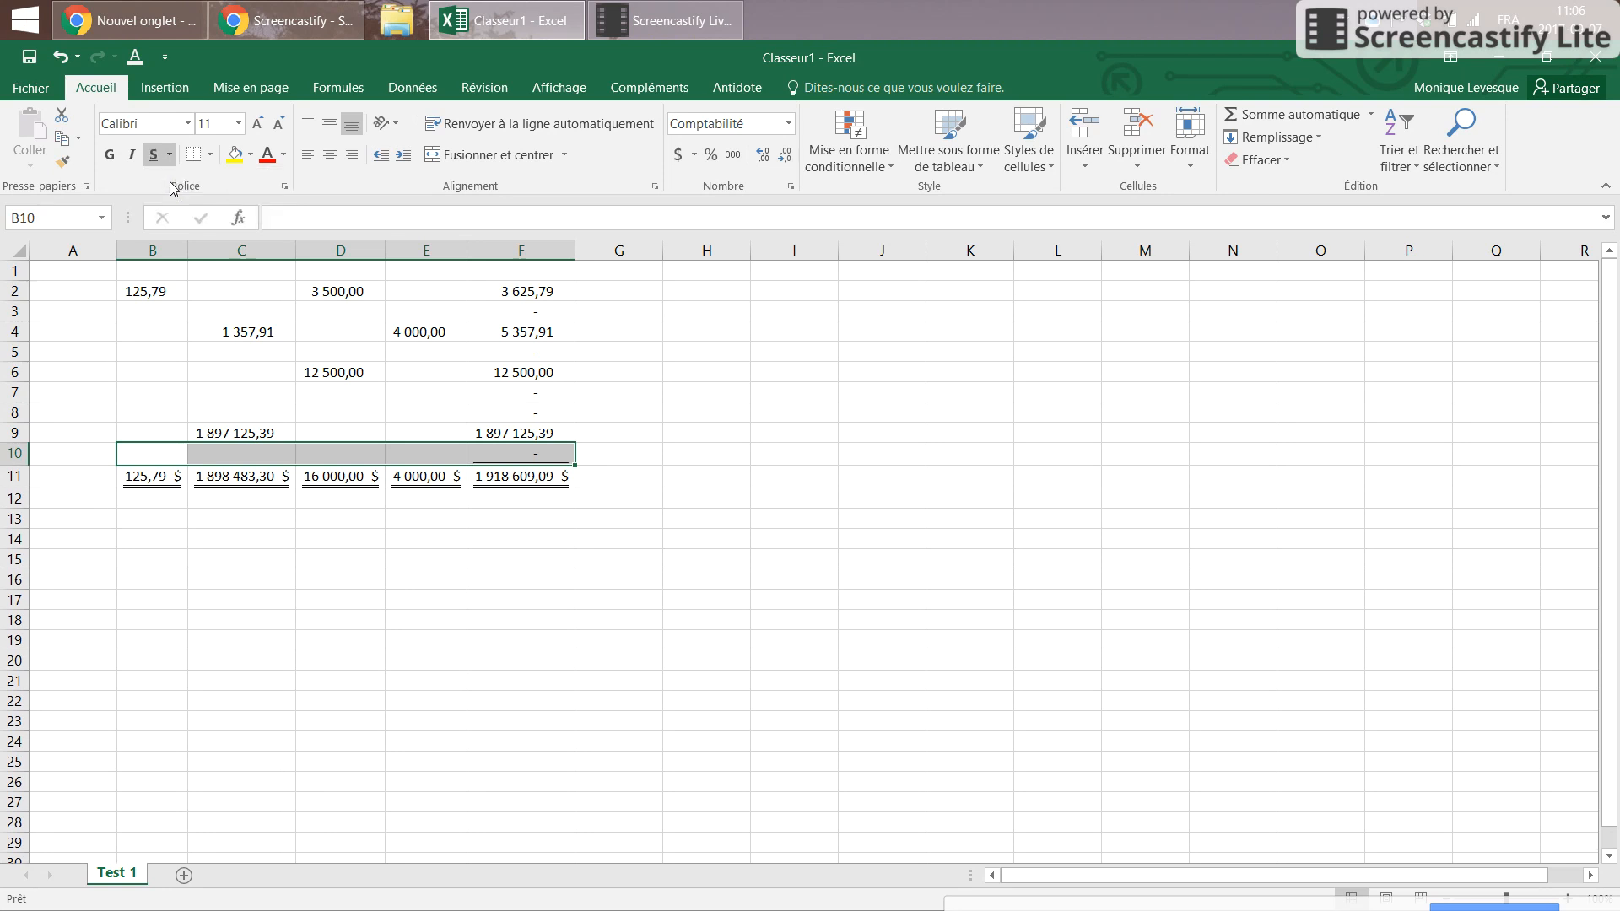
pyautogui.click(303, 576)
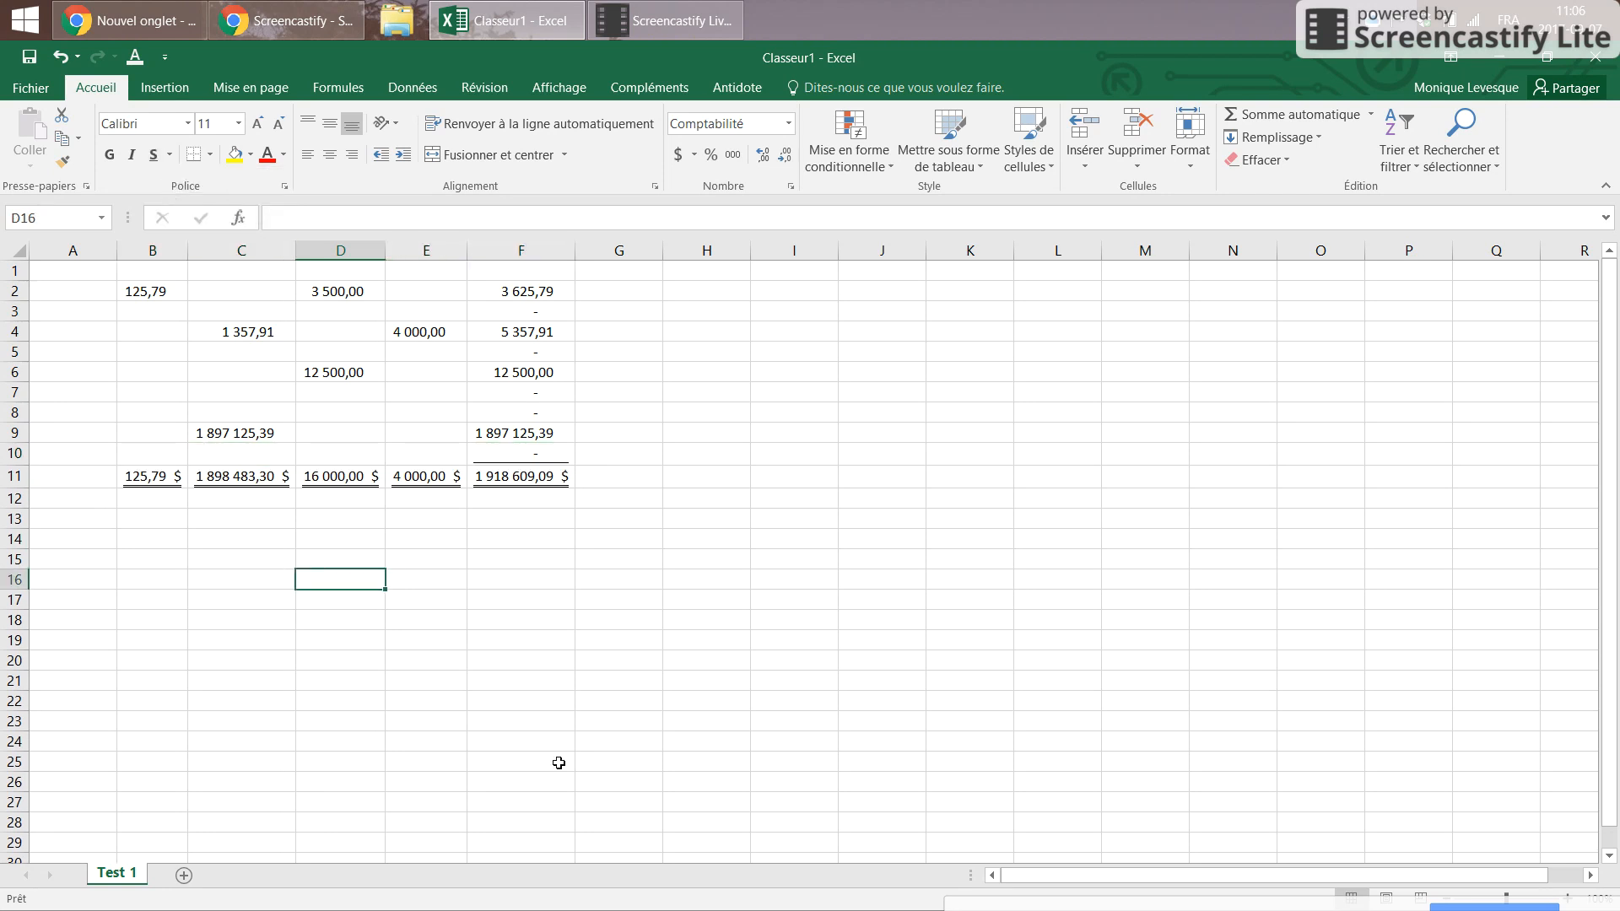
# Step: Enter 0 in each of the empty underlined cells from B10 to E10
pyautogui.click(537, 457)
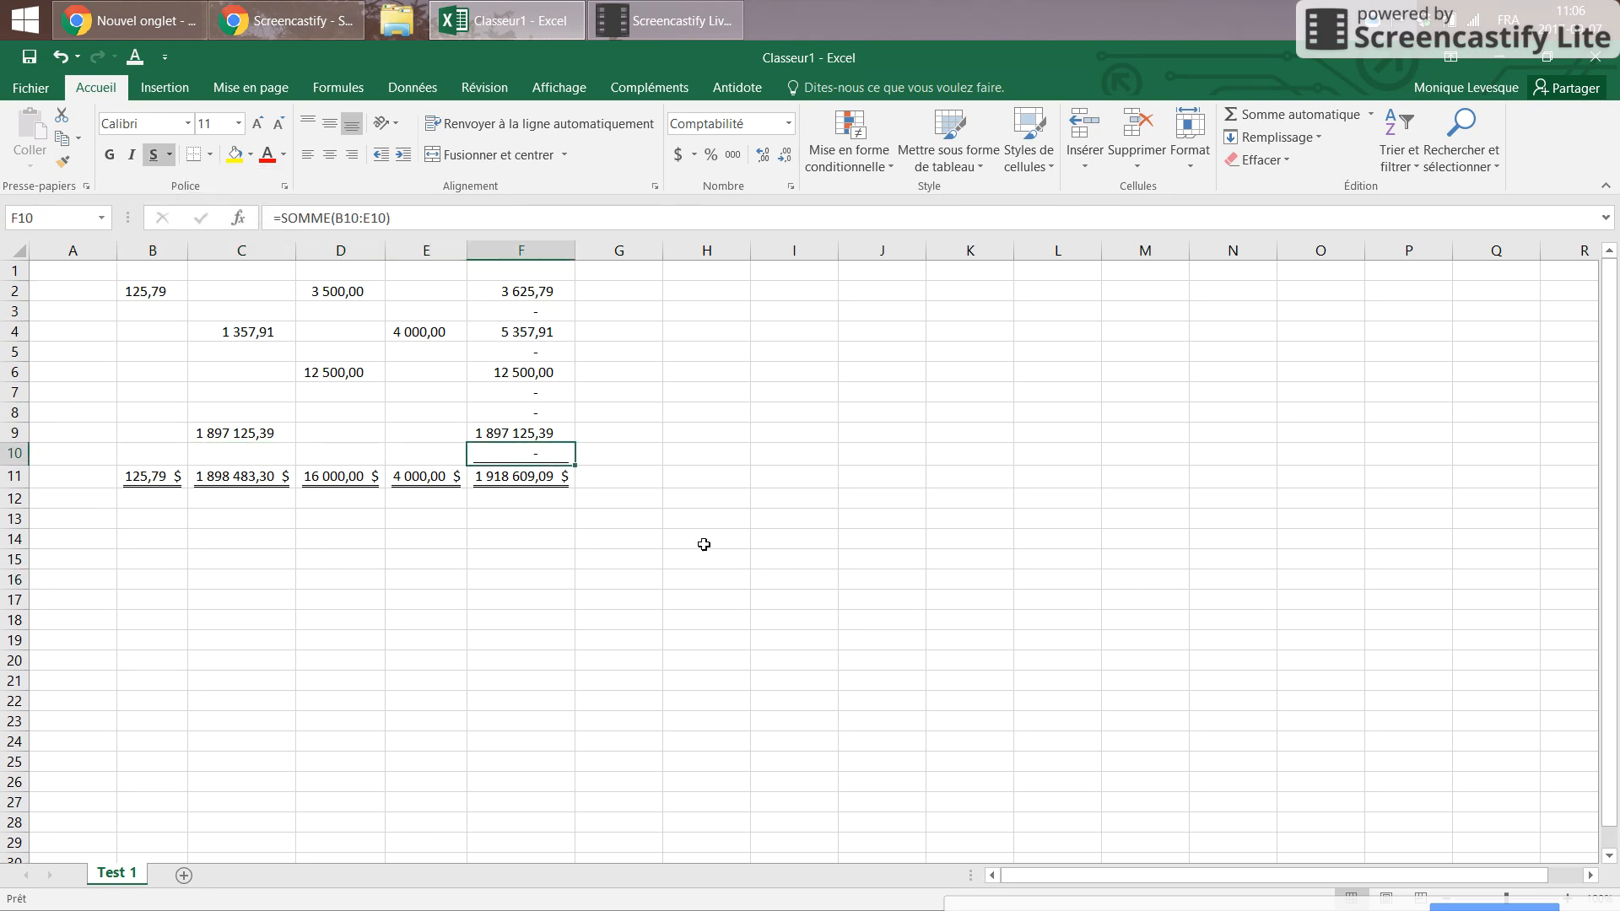
pyautogui.click(133, 457)
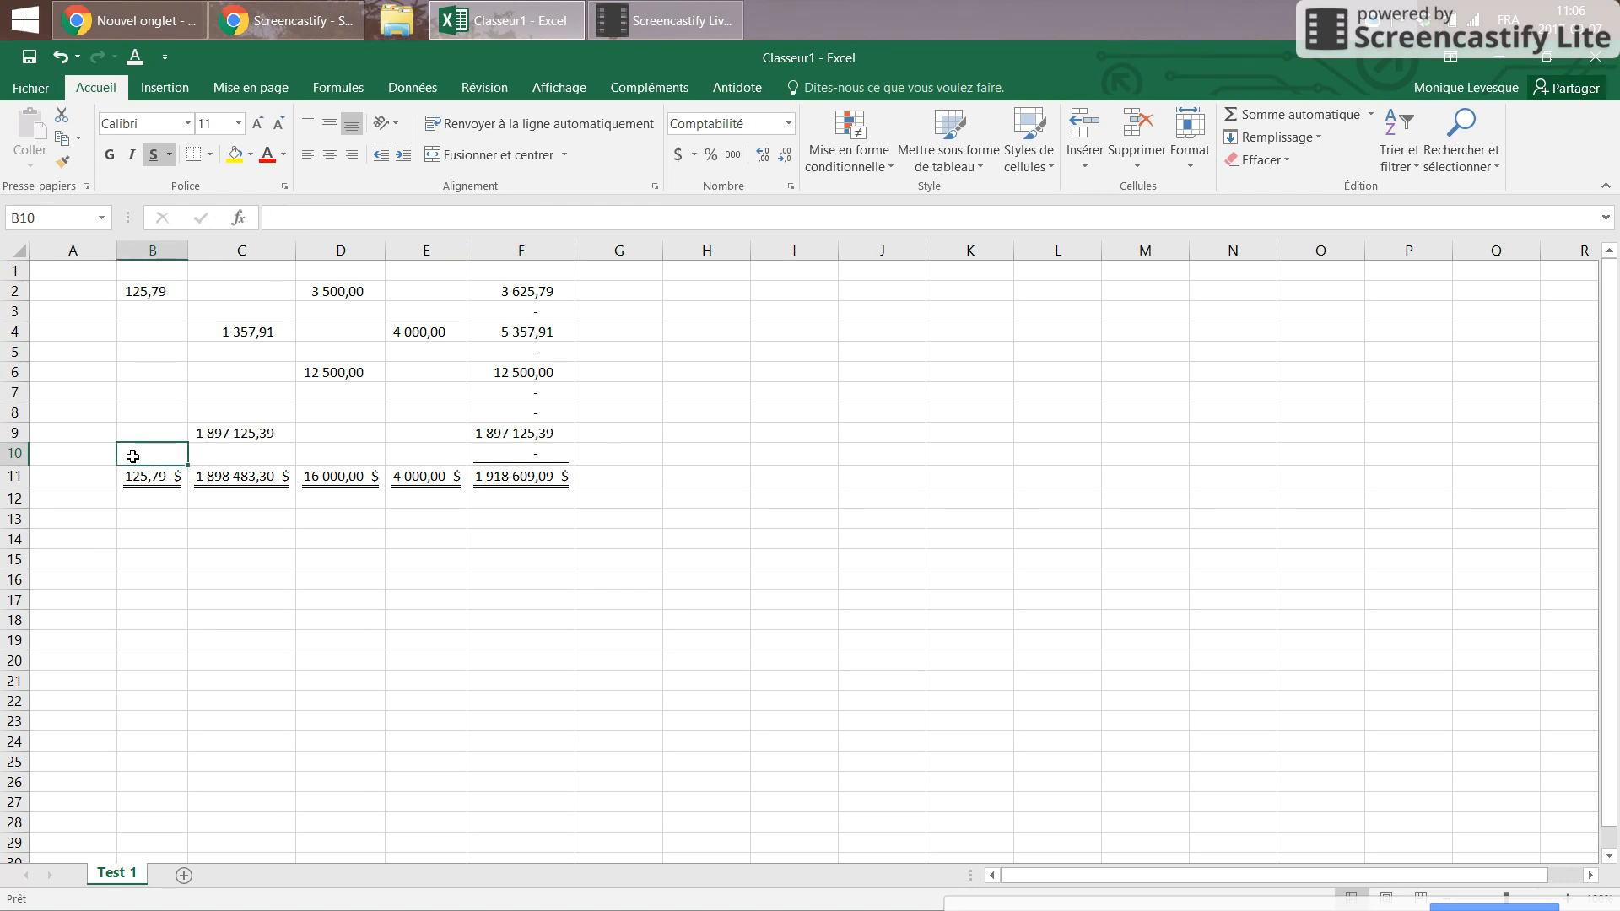
pyautogui.write('0')
pyautogui.press('Return')
pyautogui.click(133, 457)
pyautogui.press('Right')
pyautogui.write('0')
pyautogui.press('Return')
pyautogui.press('Up')
pyautogui.press('Right')
pyautogui.write('0')
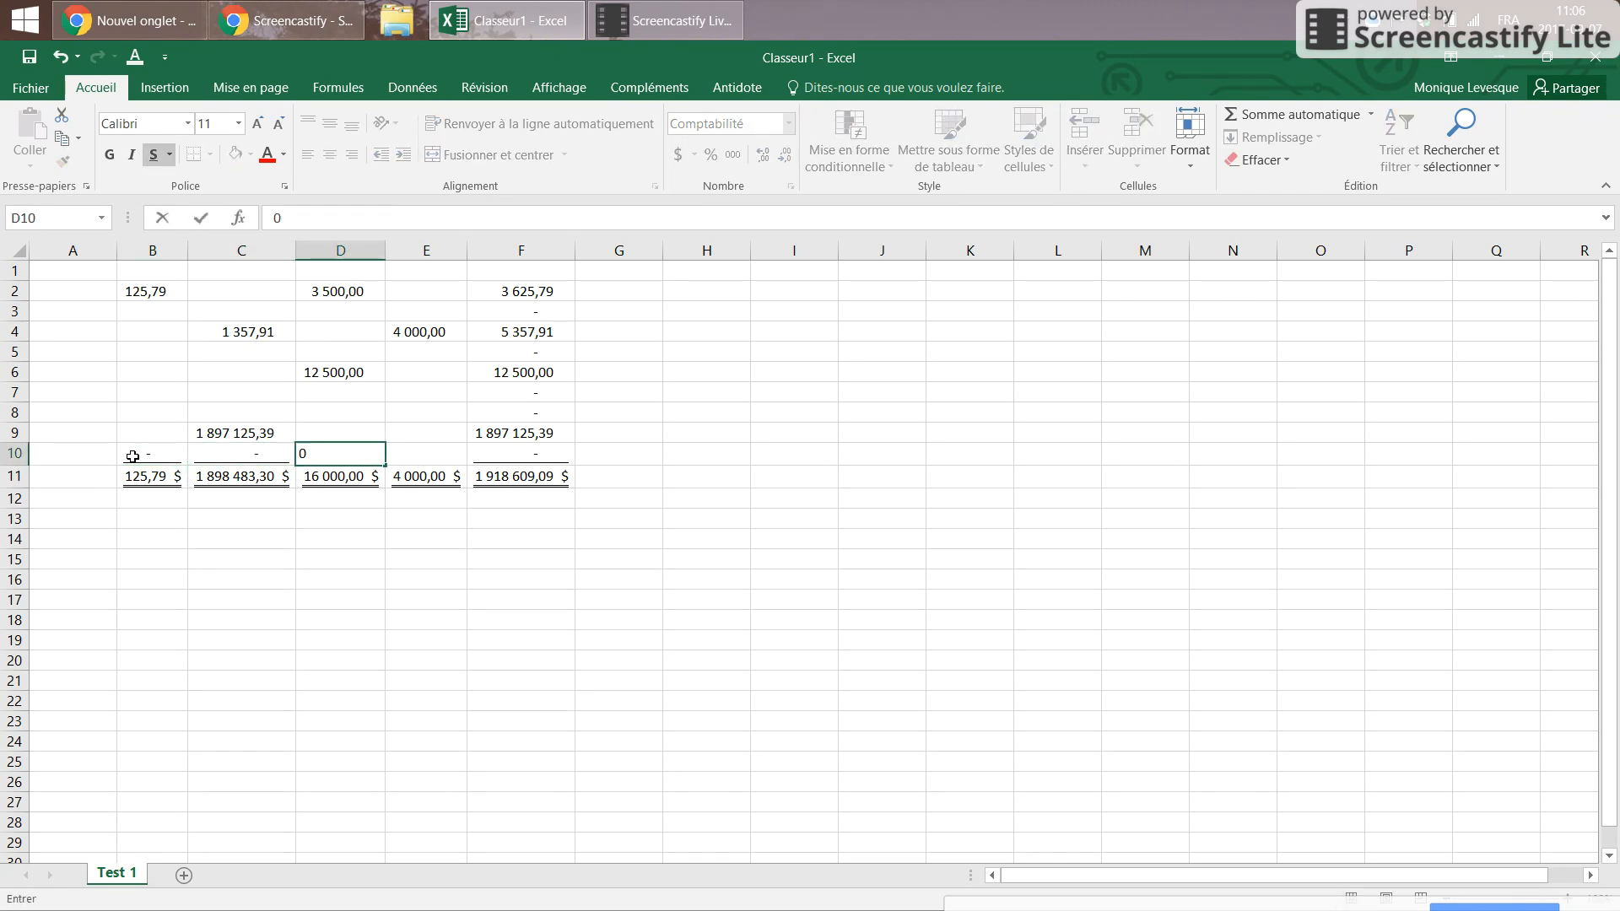
pyautogui.press('Return')
pyautogui.press('Up')
pyautogui.press('Right')
pyautogui.press('Return')
# Step: Examine the underlined cells along row 10, from B10 to F10
pyautogui.press('Up')
pyautogui.press('Left')
pyautogui.press('Left')
pyautogui.press('Left')
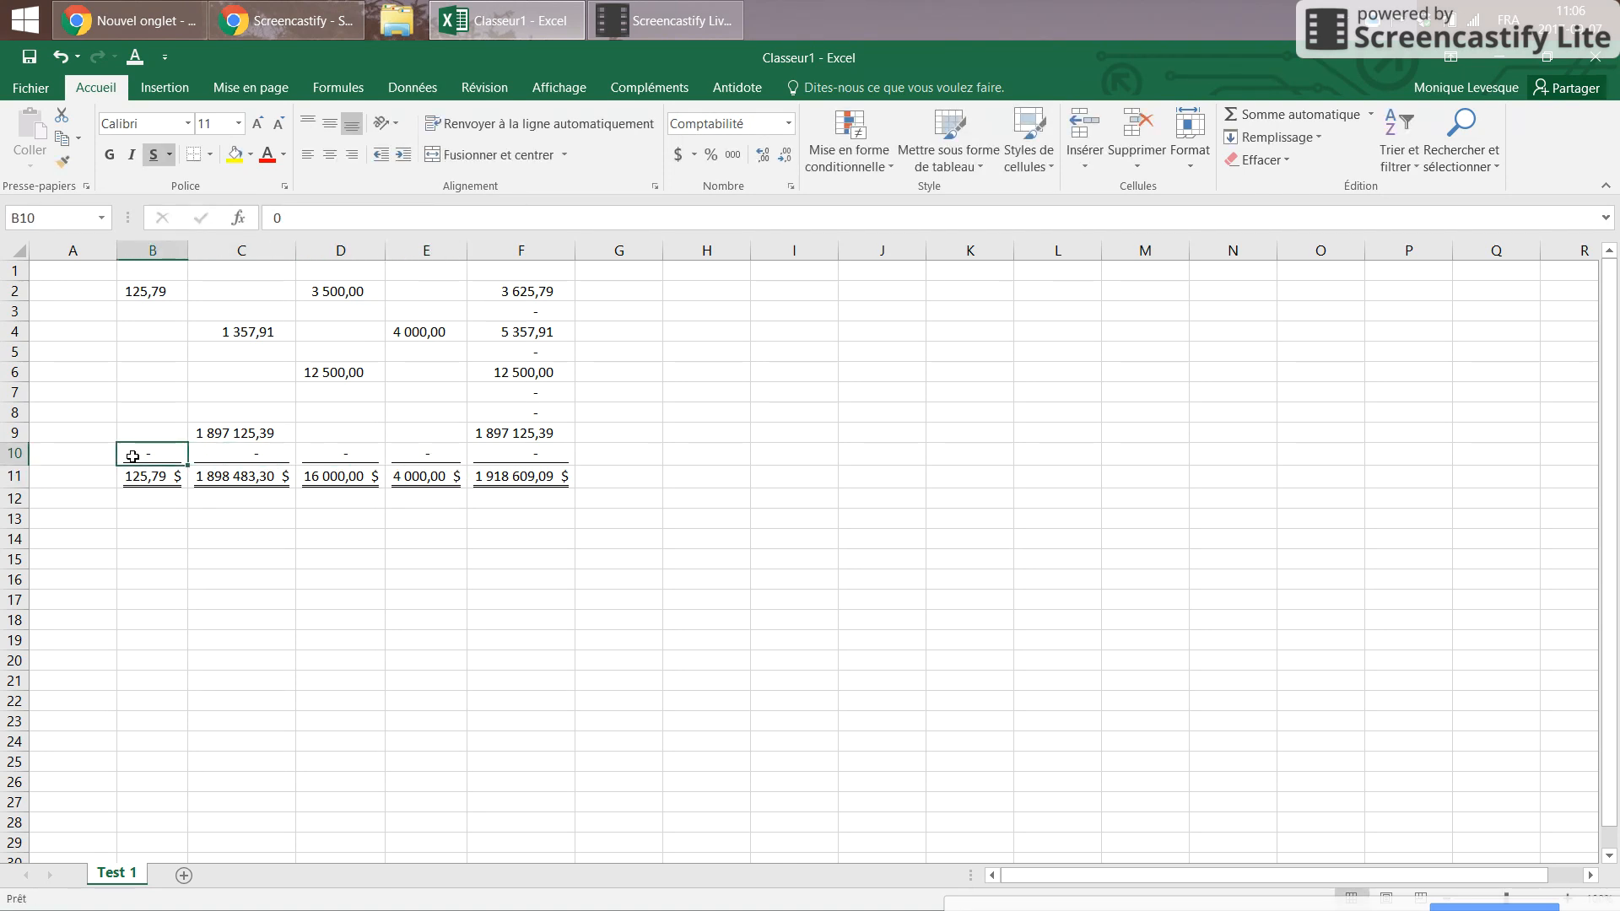
pyautogui.press('Right')
pyautogui.press('Right')
pyautogui.press('Right')
pyautogui.press('Right')
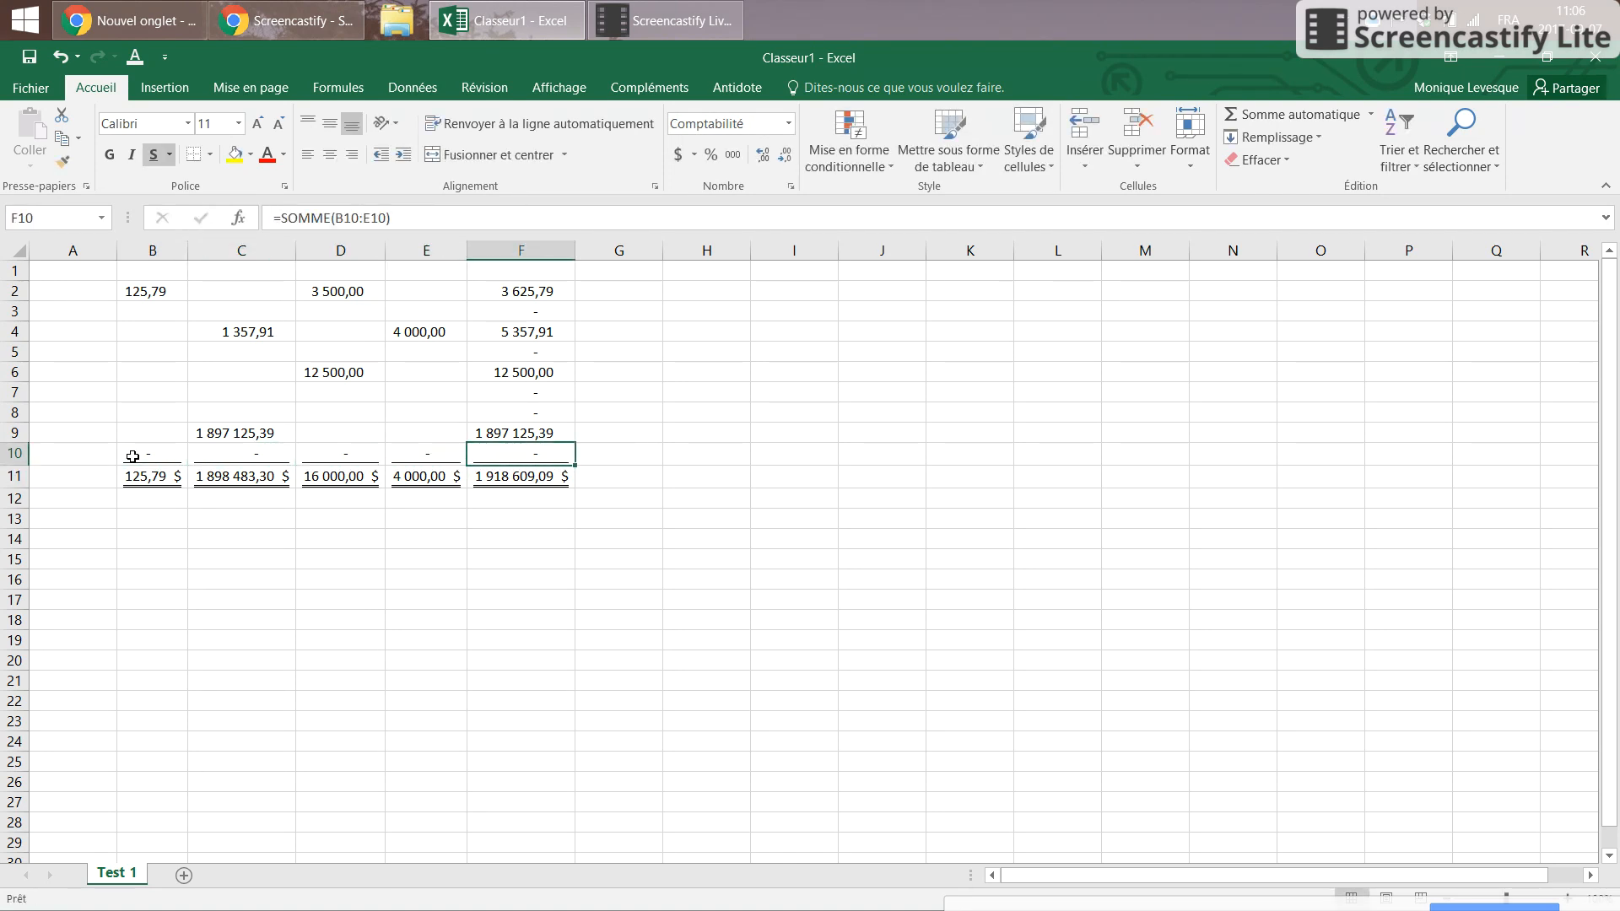
pyautogui.press('Left')
pyautogui.press('Left')
pyautogui.press('Left')
pyautogui.press('Left')
pyautogui.press('Right')
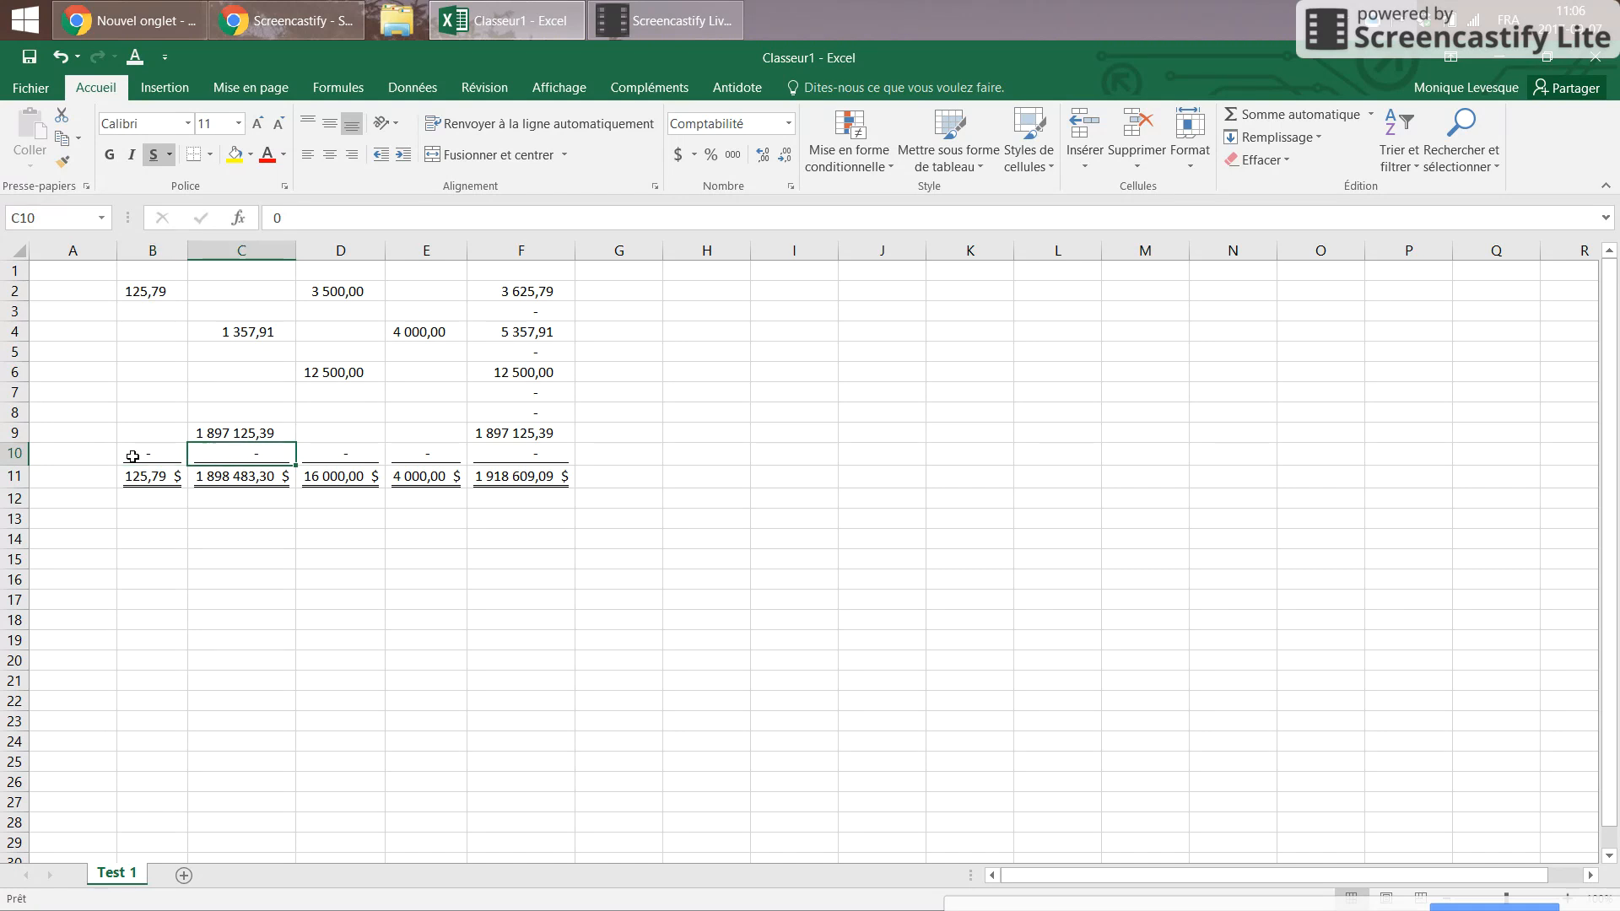
# Step: Replace the zero in cell B10 with 897256 and deselect the cell
pyautogui.press('Left')
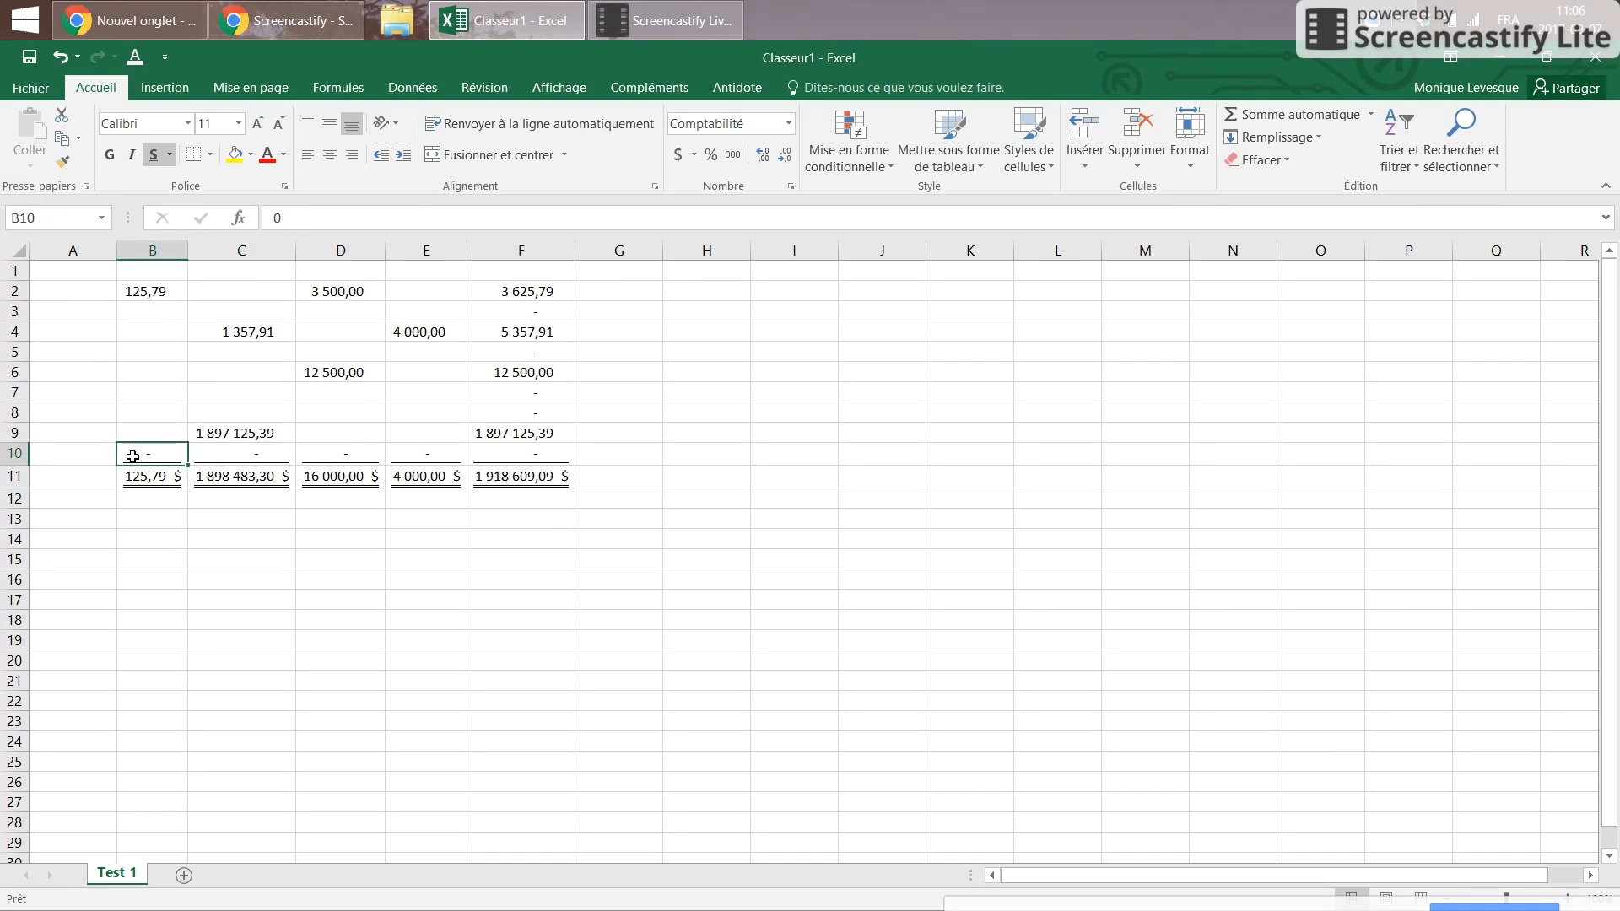
pyautogui.write('897256')
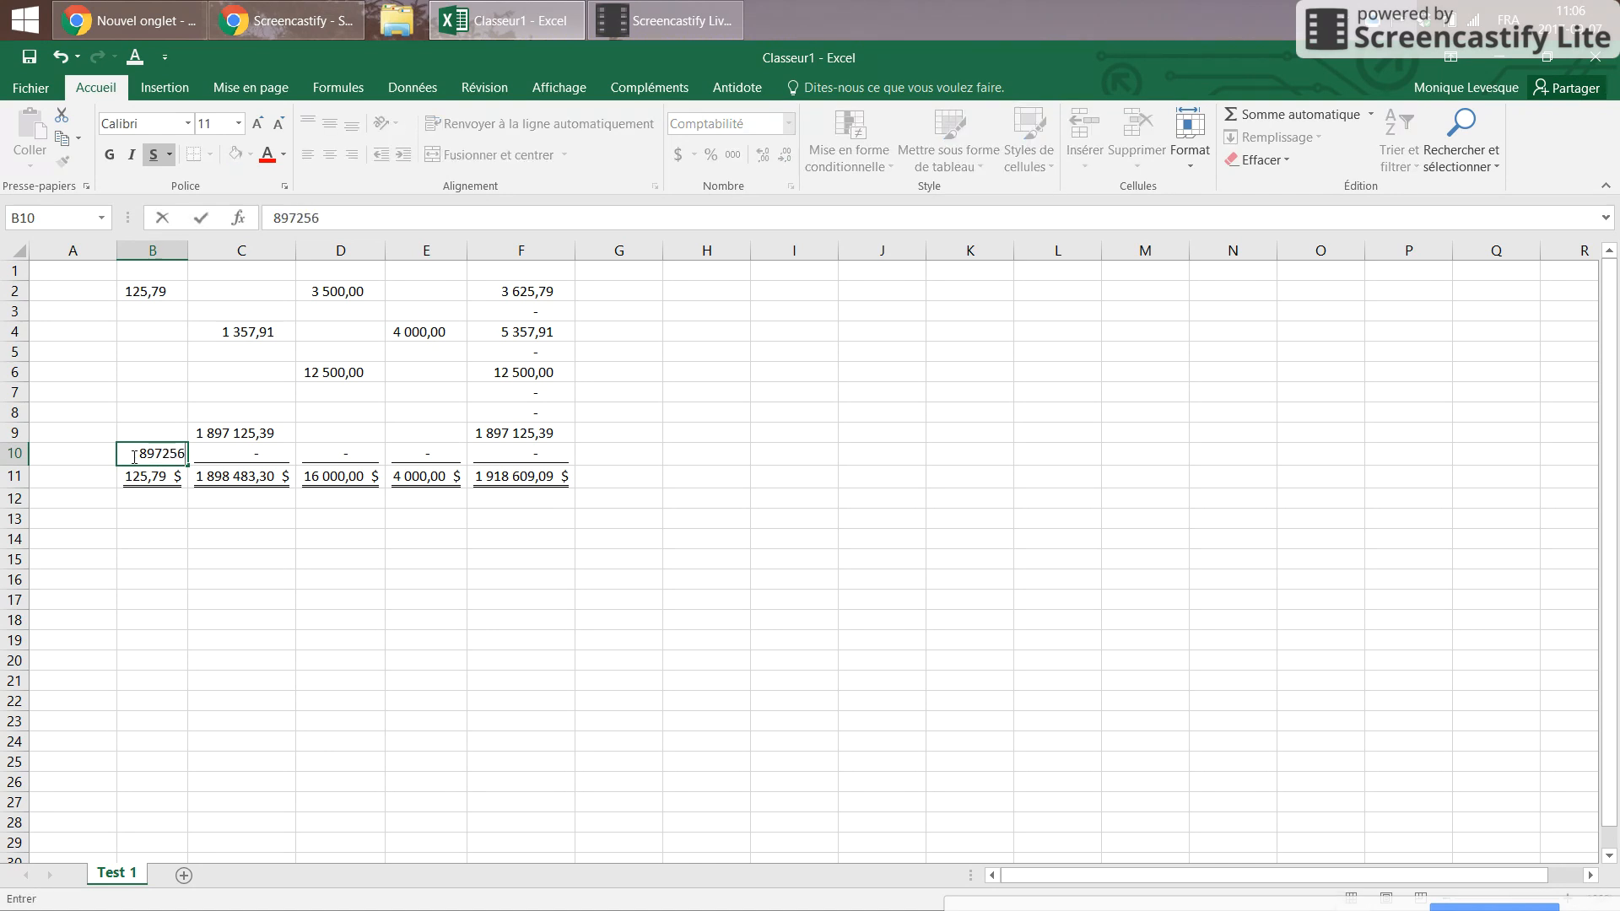
pyautogui.press('Return')
pyautogui.click(133, 456)
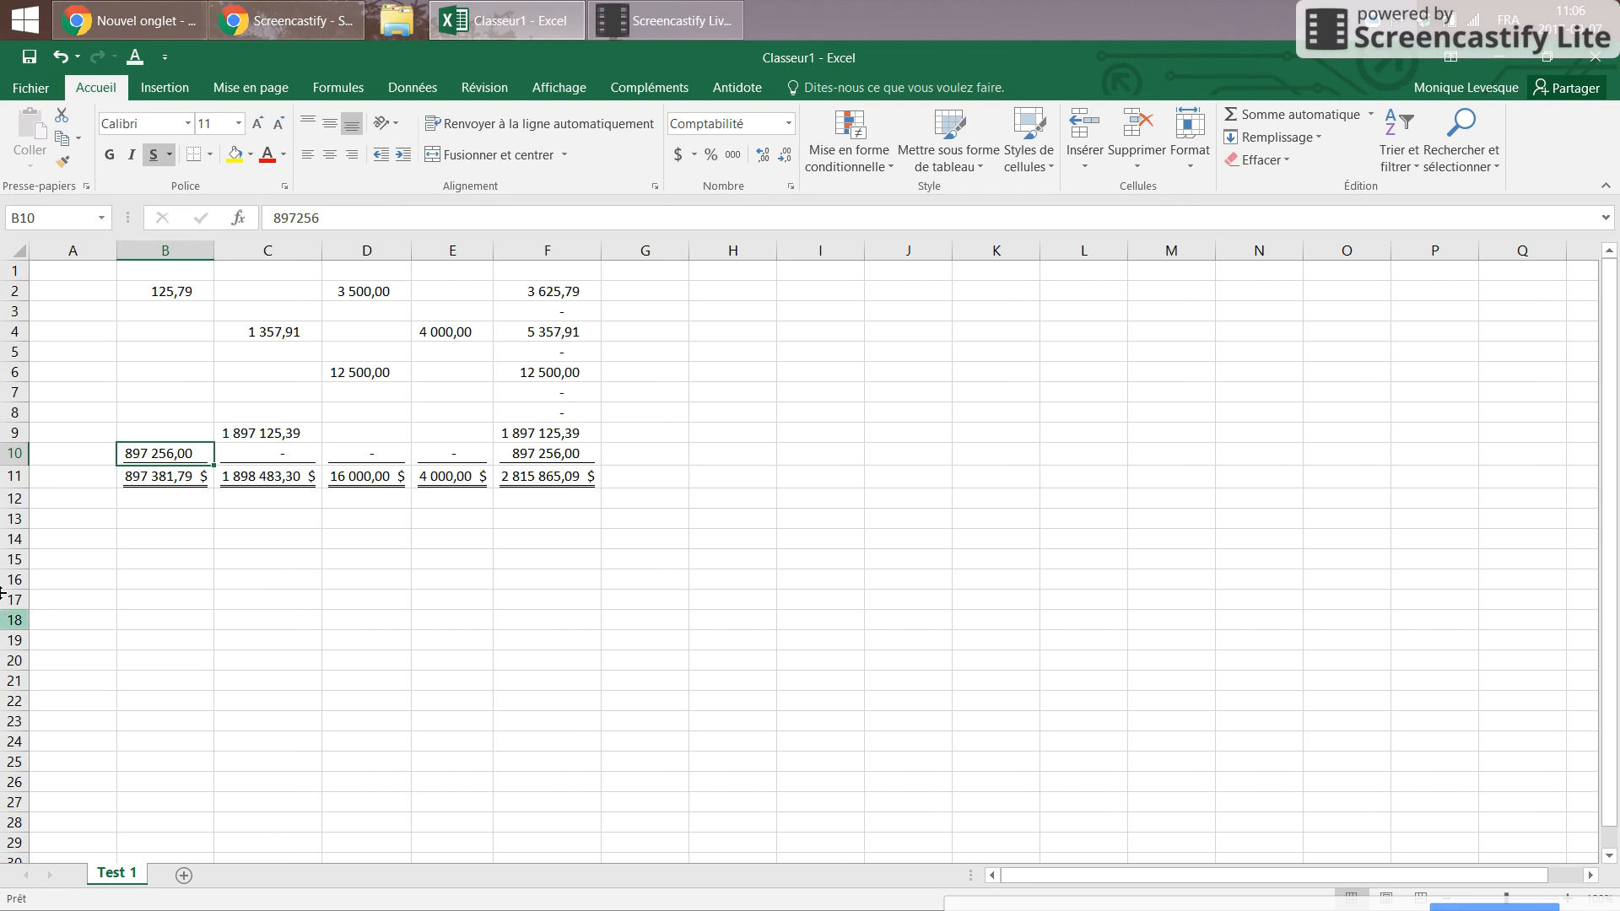
pyautogui.click(358, 594)
# Step: Examine the underlined amount in B10 and compare it with the column totals and SOMME formulas along row 11
pyautogui.click(161, 480)
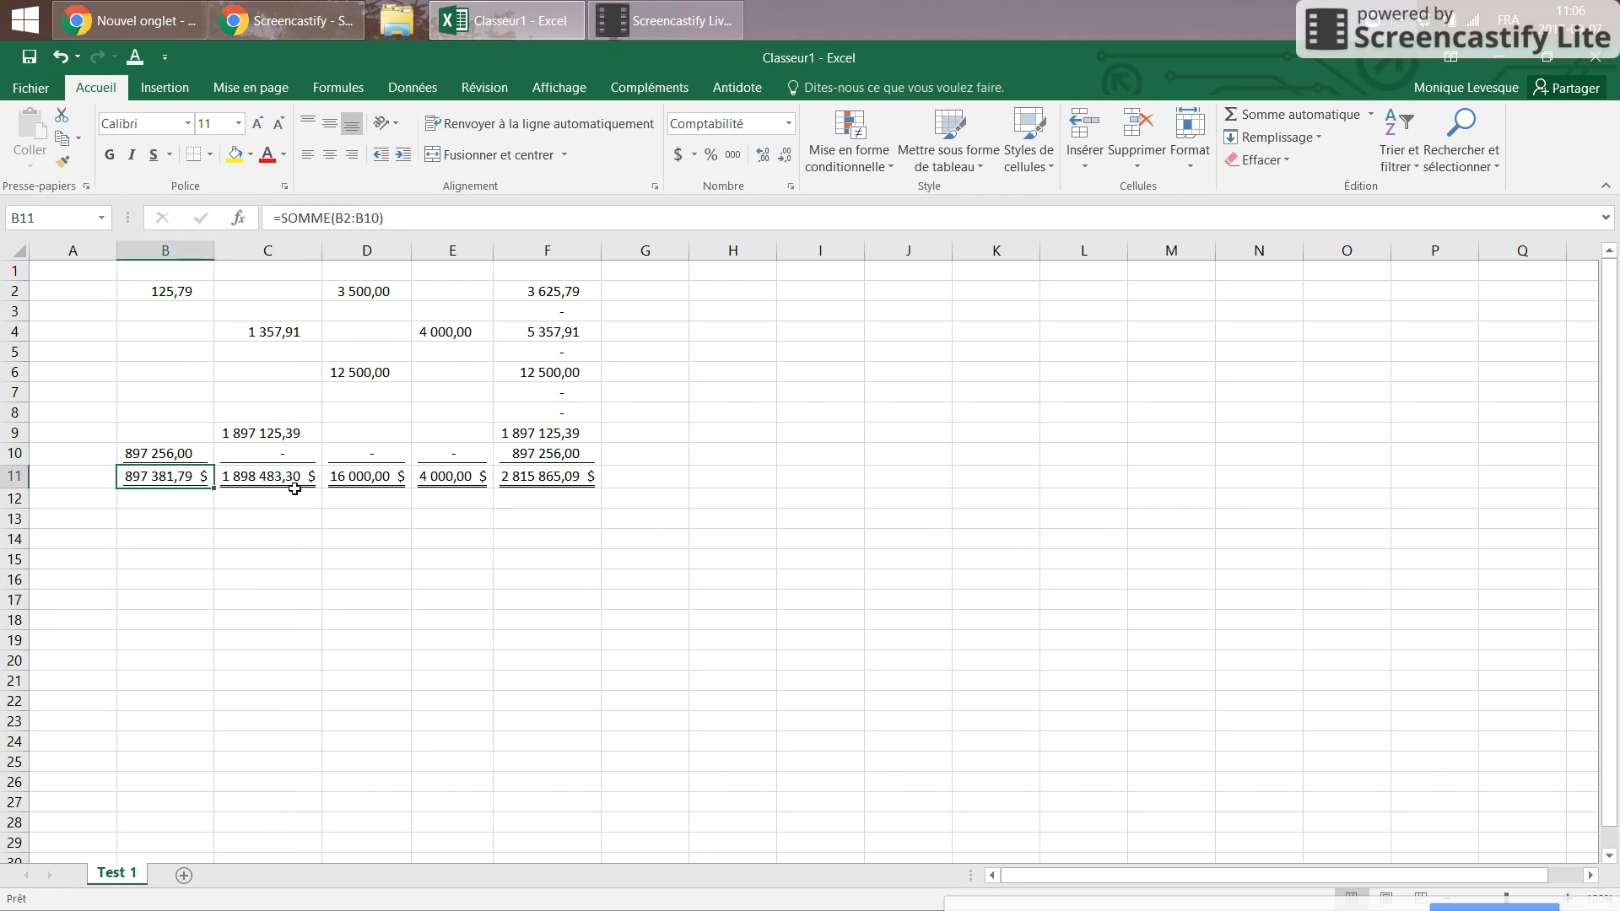
pyautogui.click(156, 458)
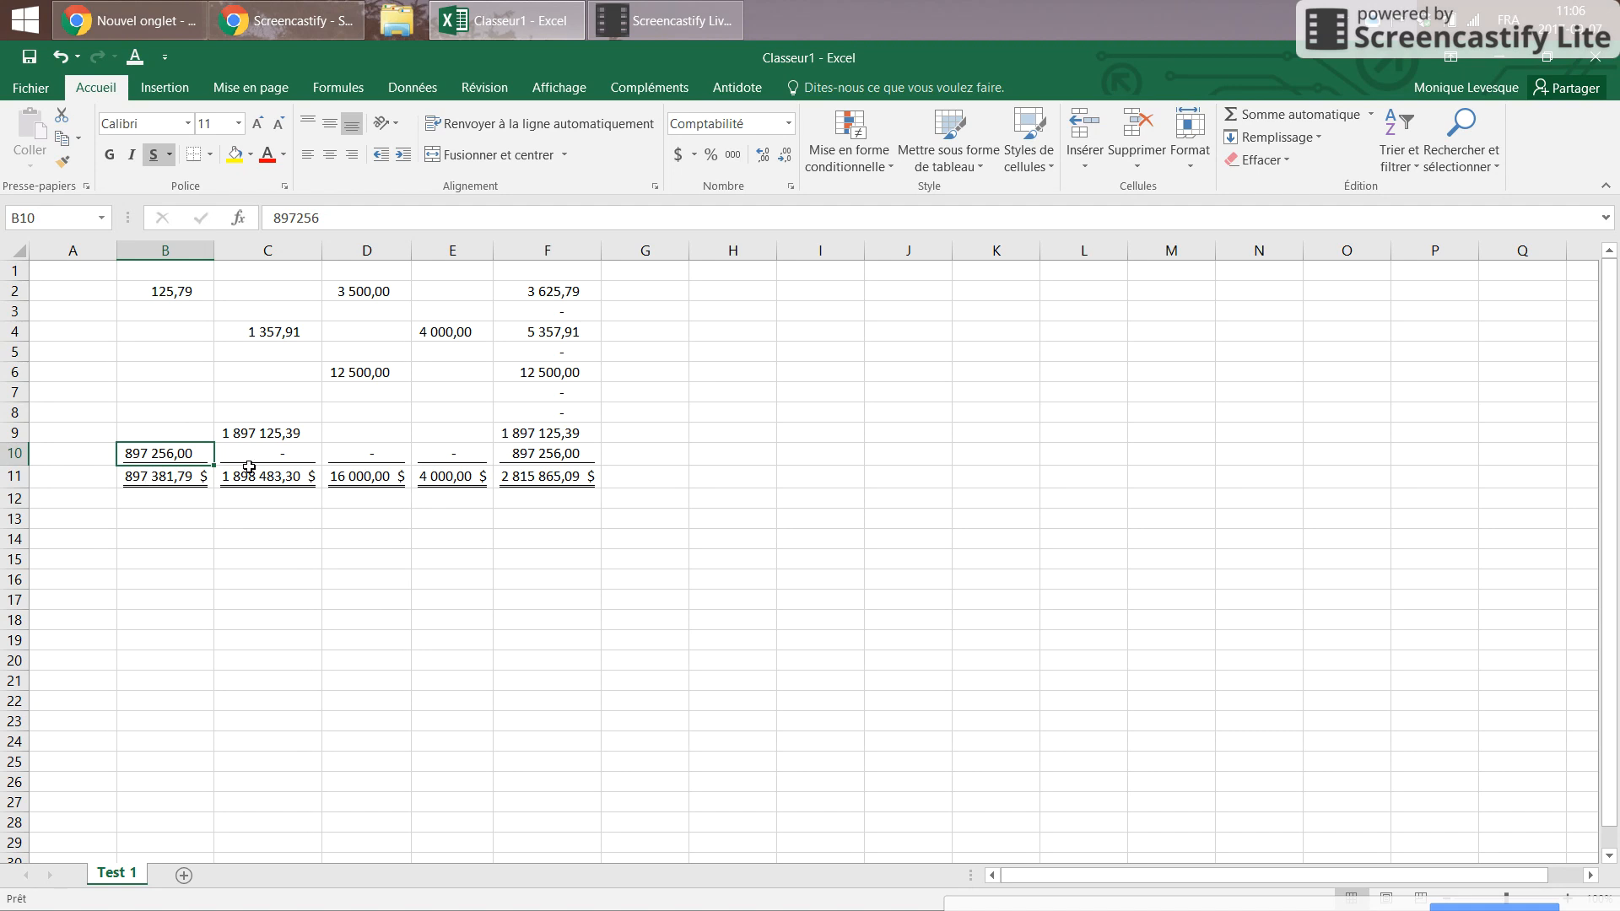
pyautogui.click(554, 479)
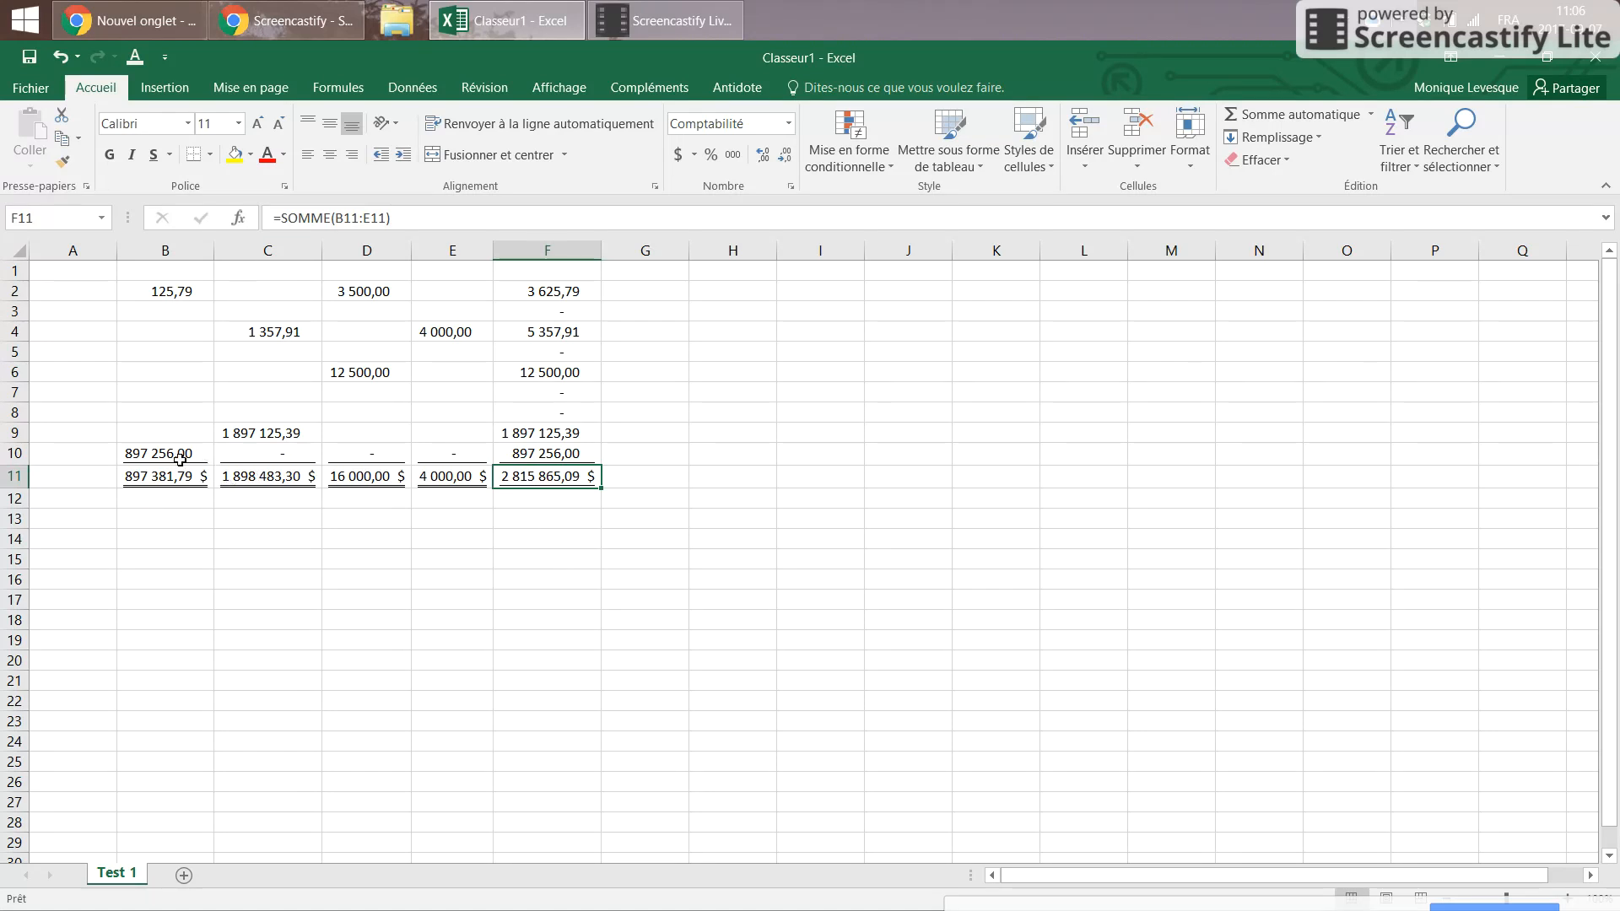
pyautogui.click(22, 256)
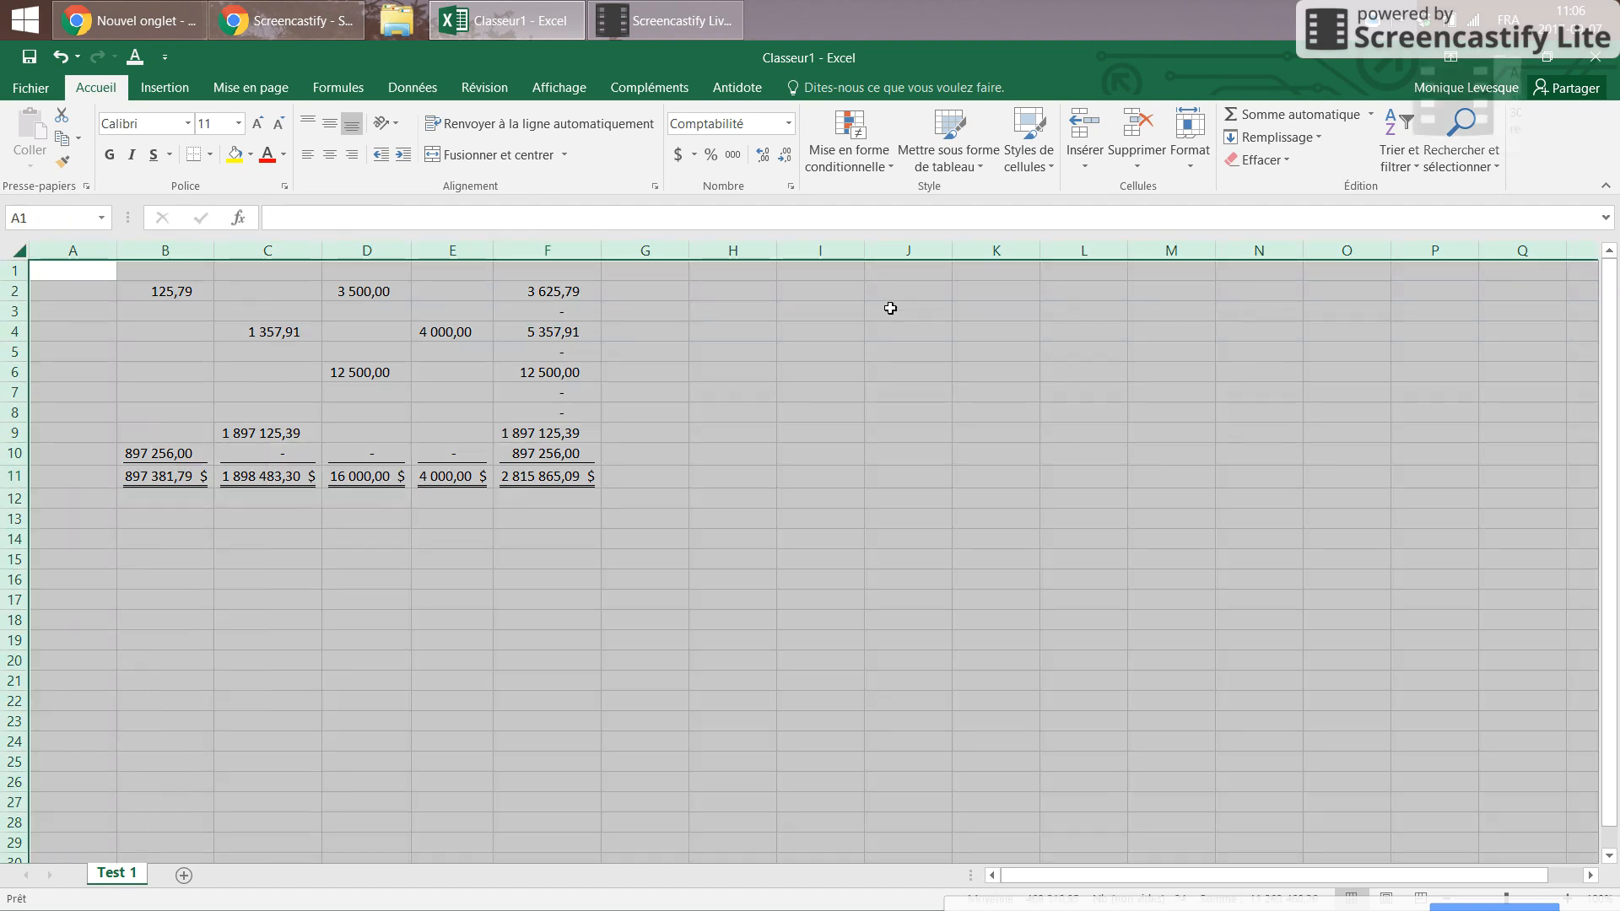
pyautogui.click(782, 477)
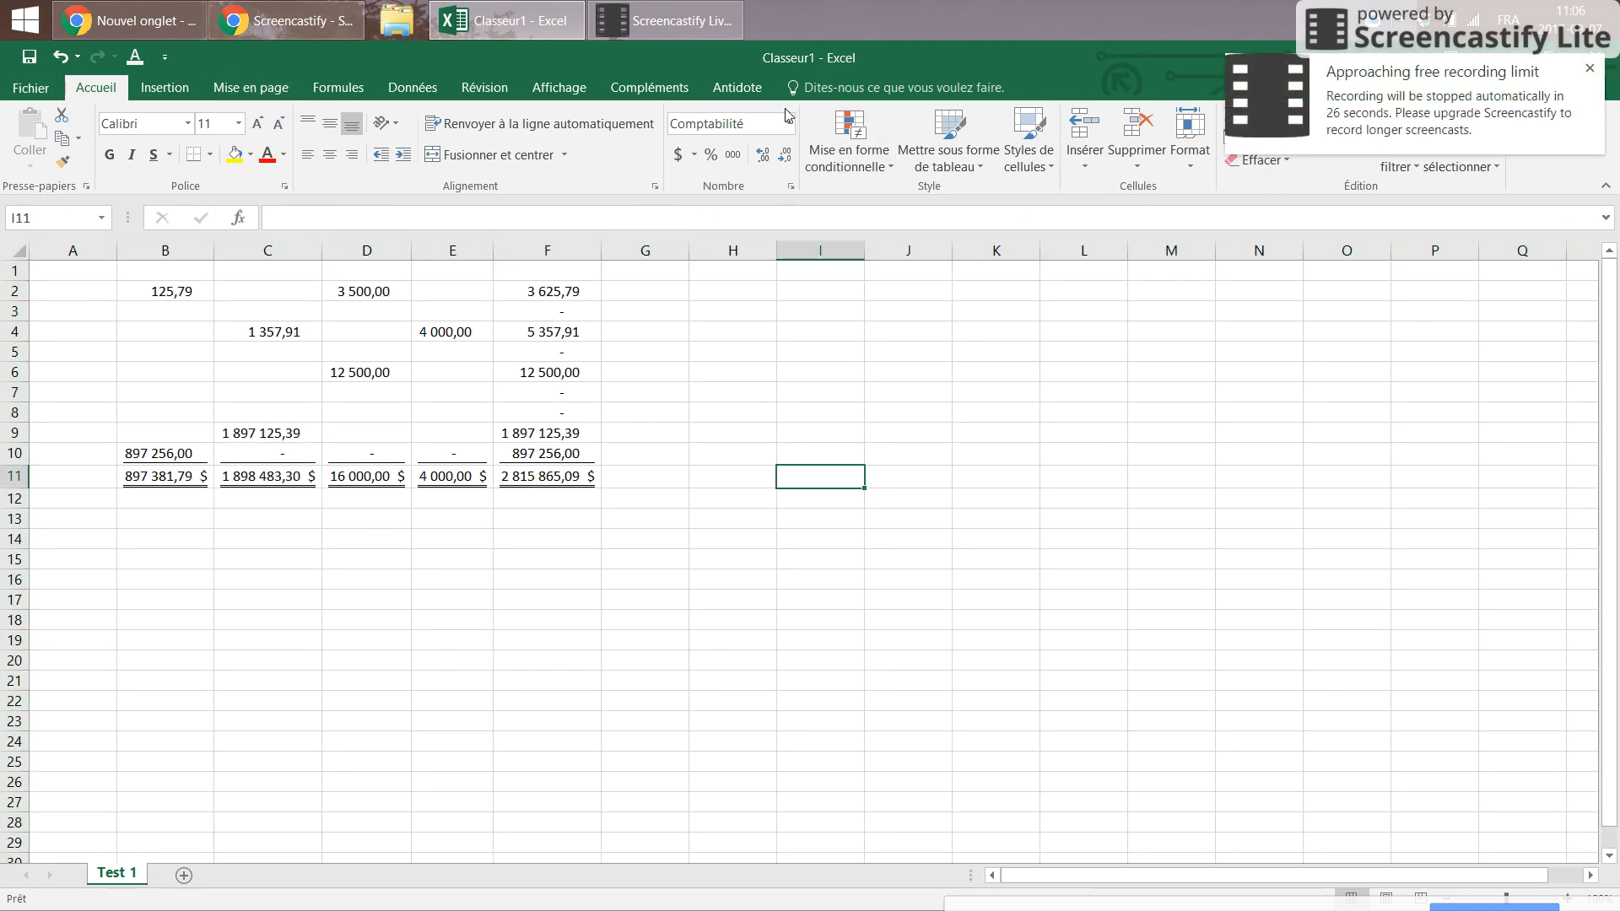
pyautogui.click(152, 451)
pyautogui.click(194, 479)
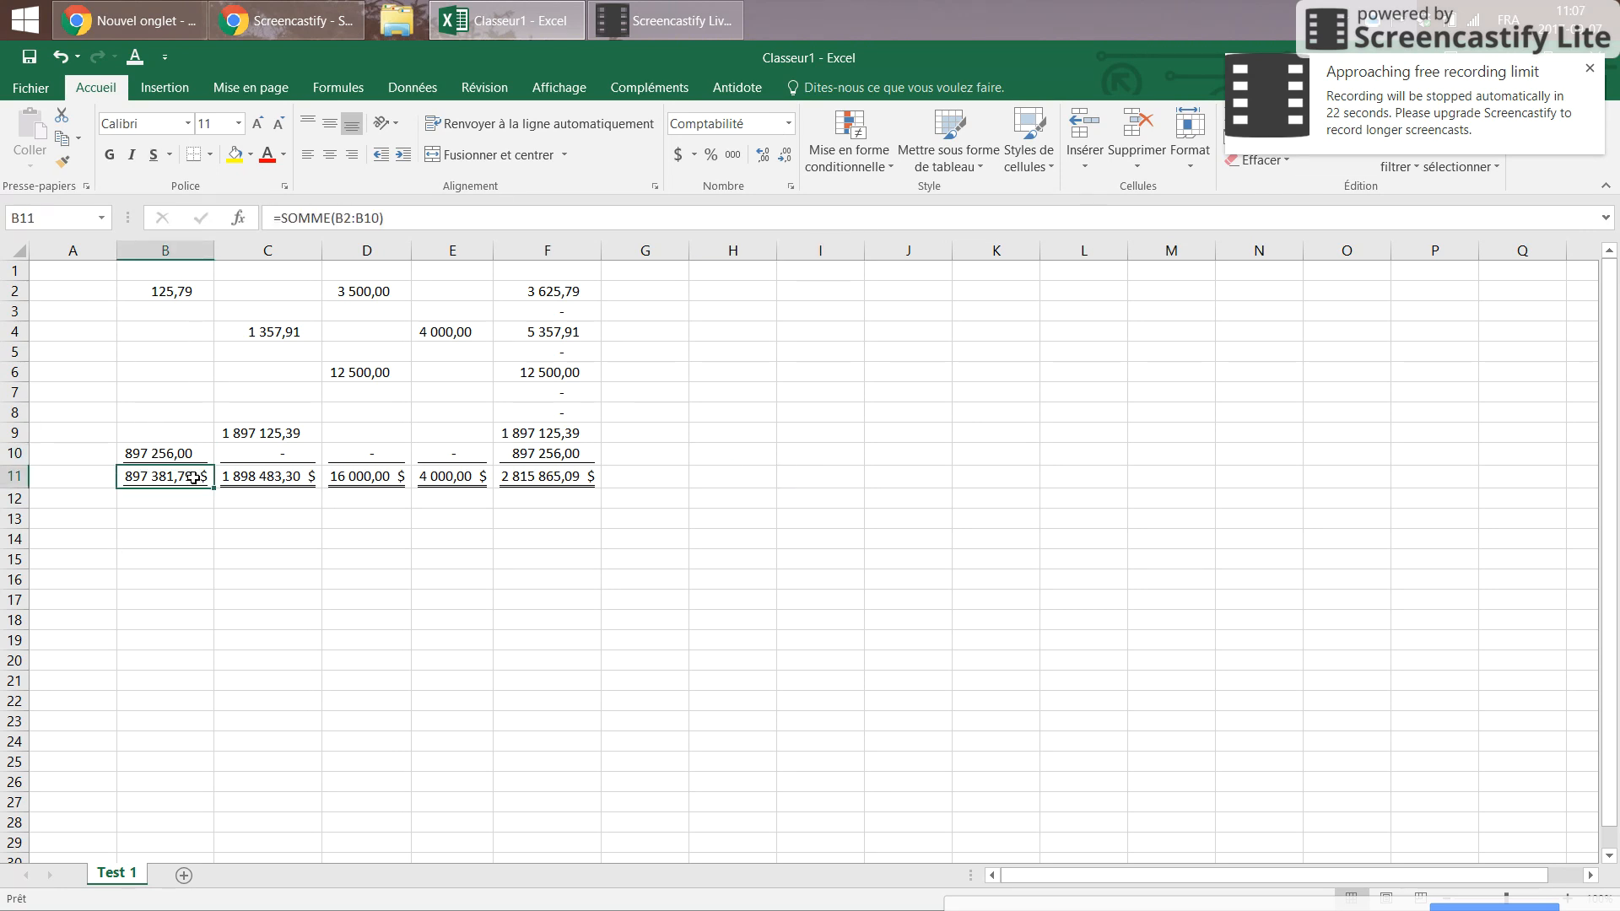
pyautogui.click(284, 478)
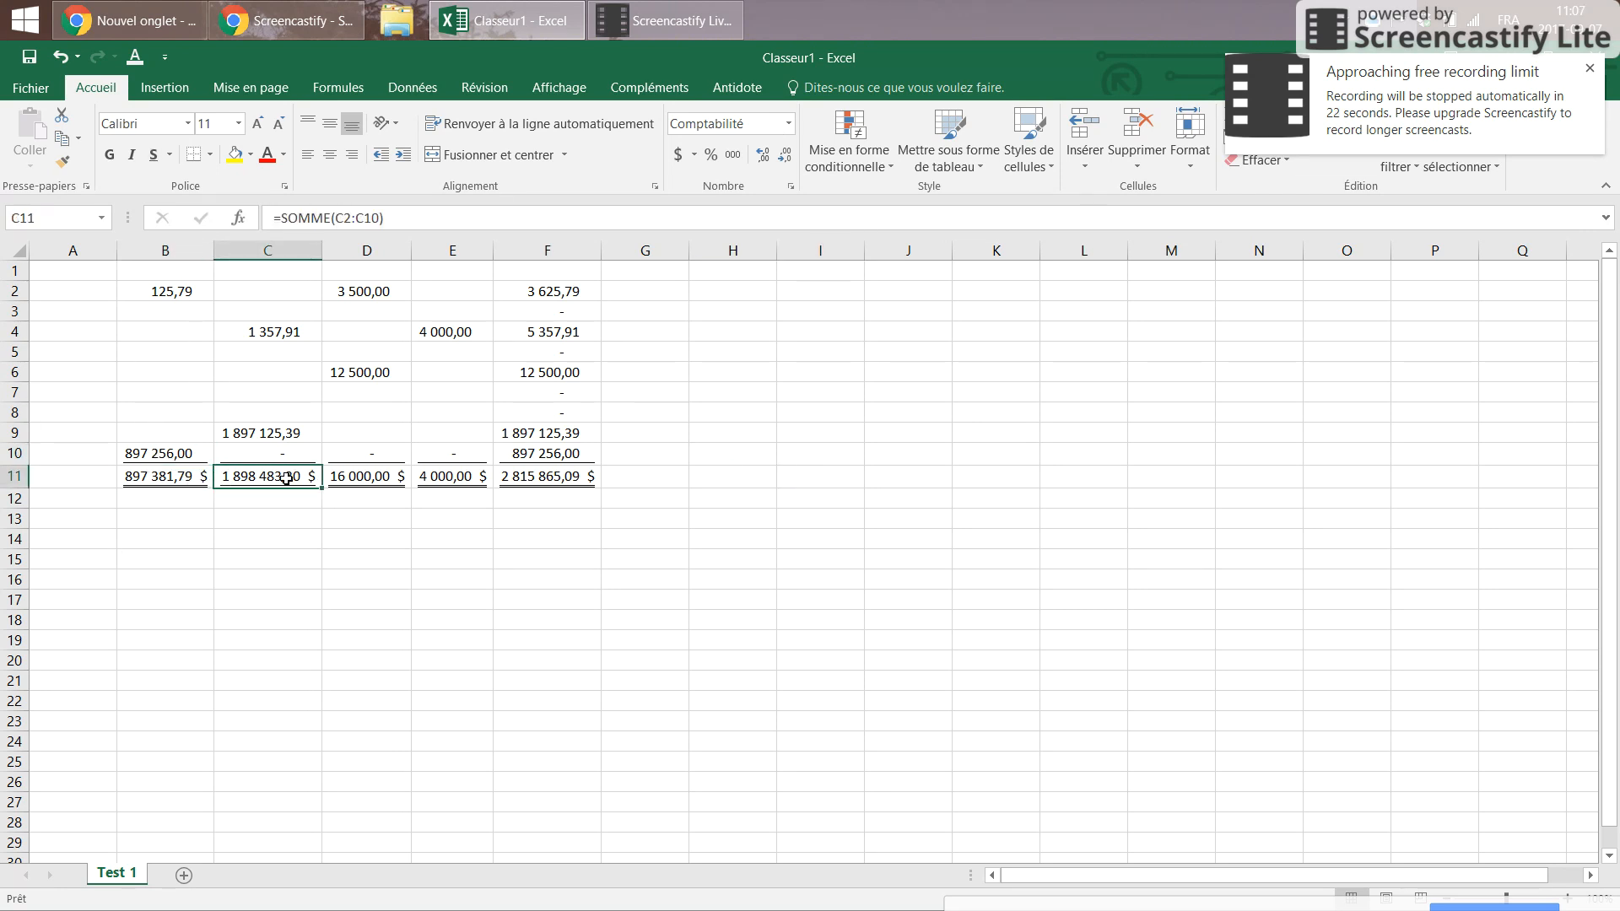
pyautogui.click(387, 481)
pyautogui.click(484, 478)
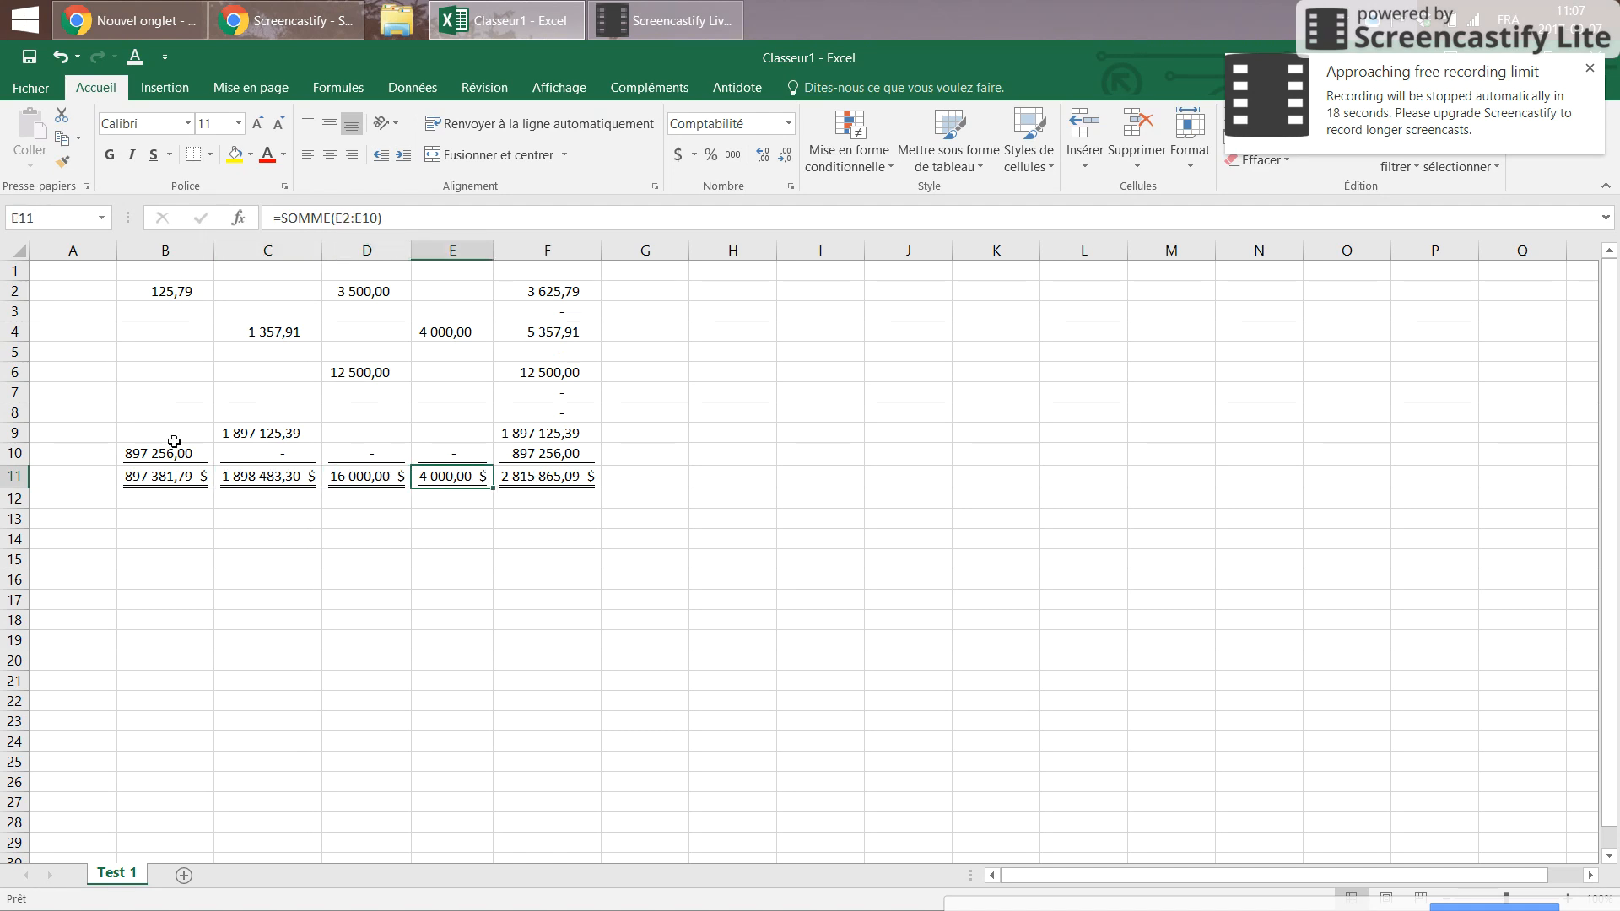
pyautogui.click(146, 453)
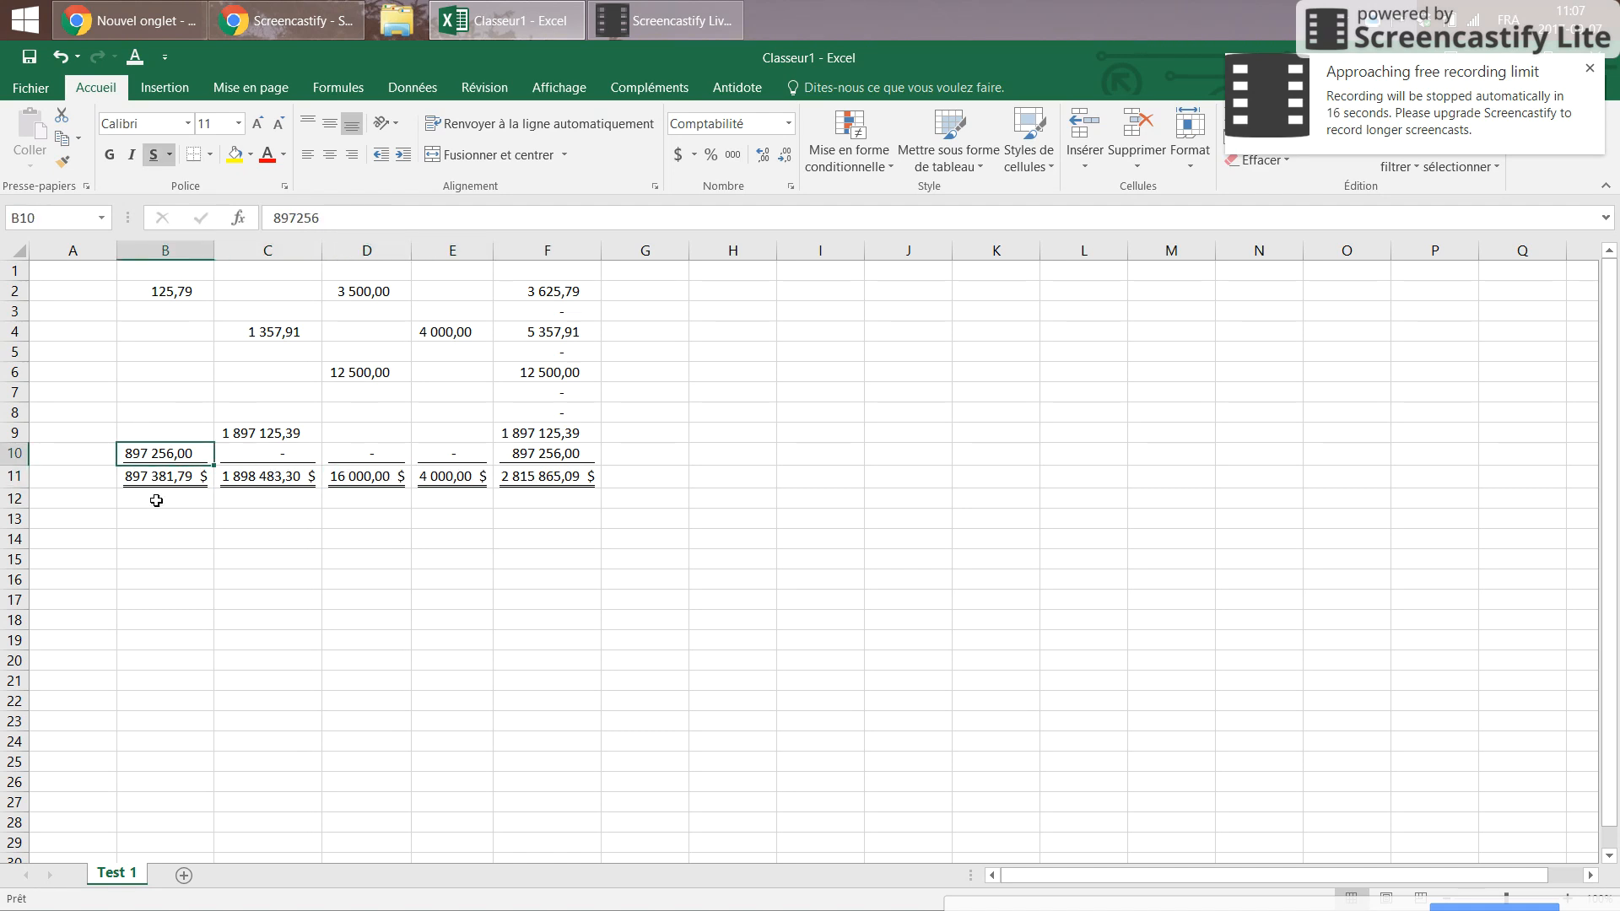
pyautogui.click(184, 484)
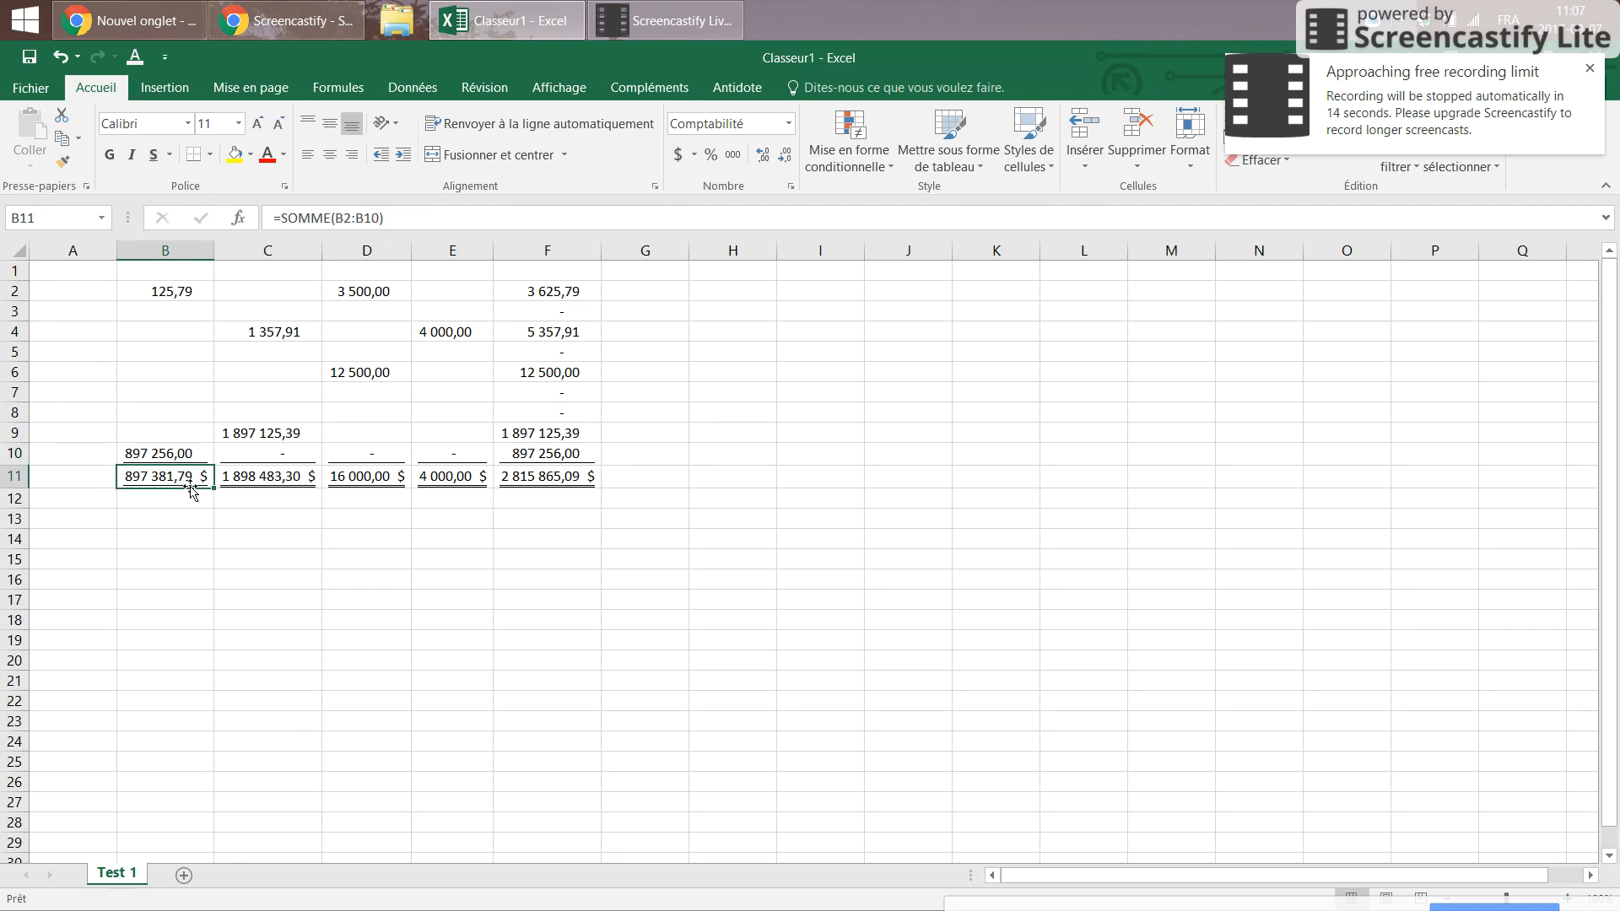
pyautogui.click(783, 566)
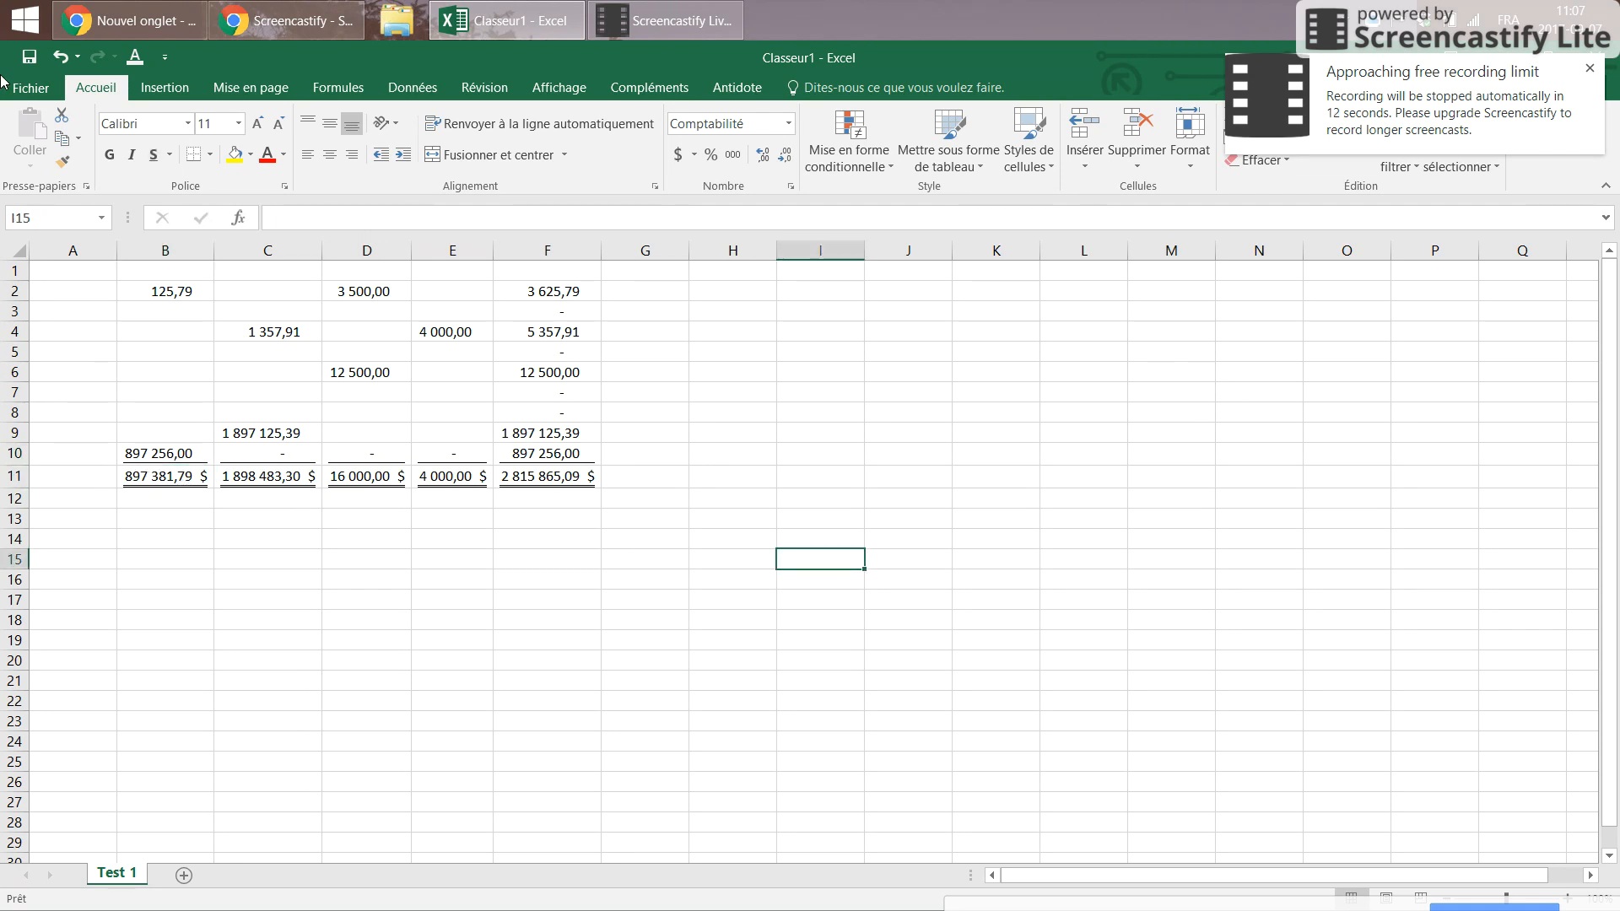
# Step: Open the Save As (Enregistrer sous) options for the workbook
pyautogui.click(25, 89)
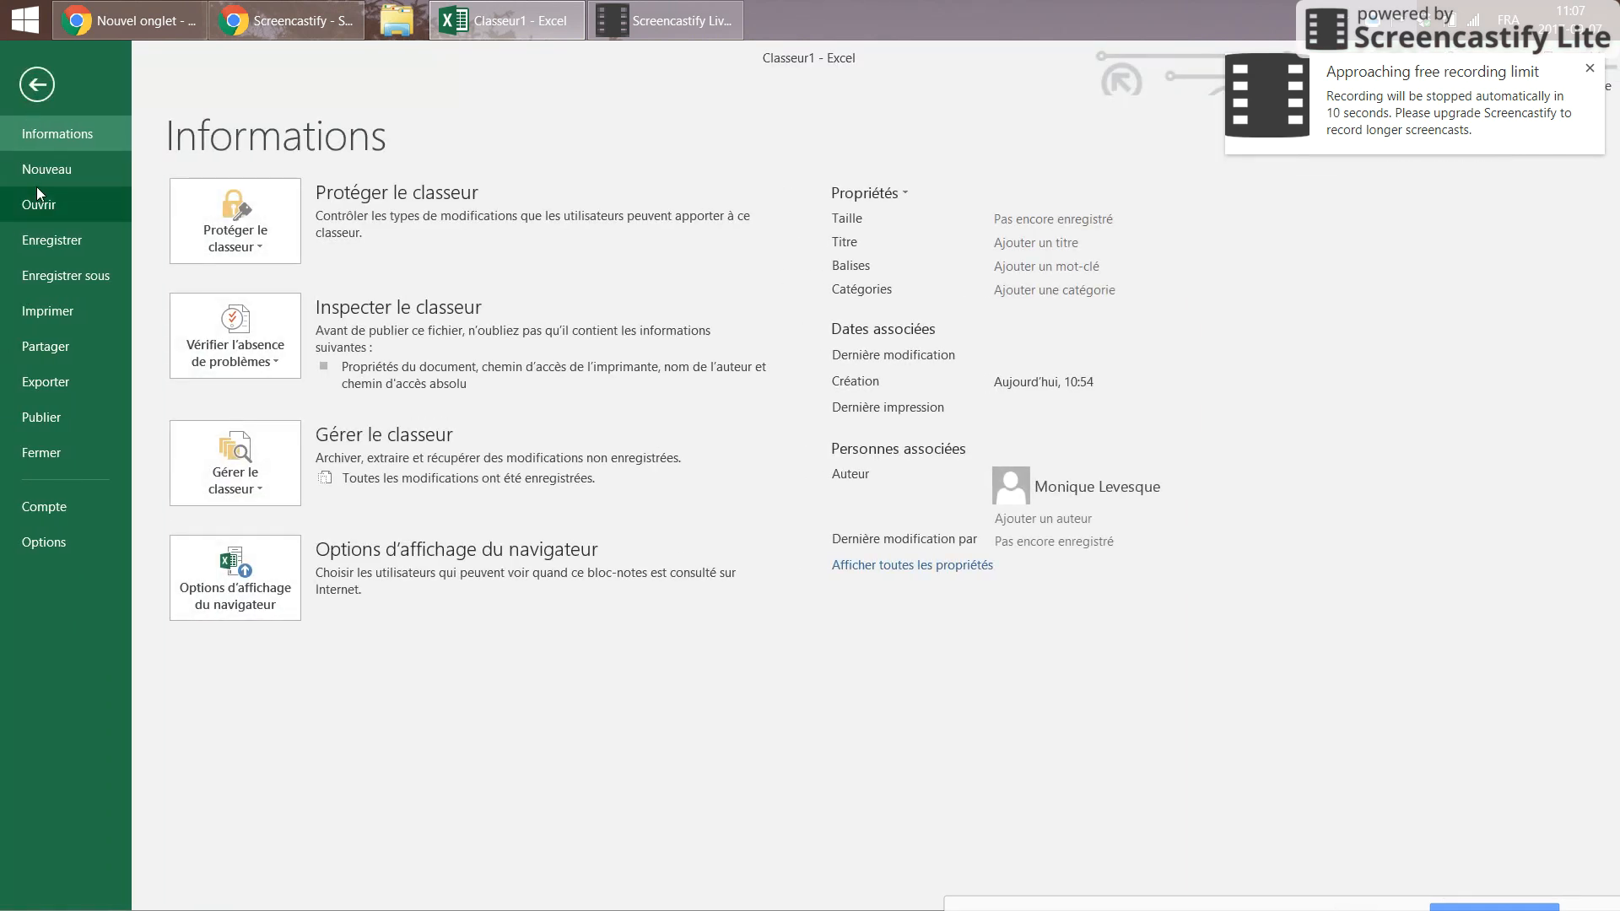
pyautogui.click(52, 275)
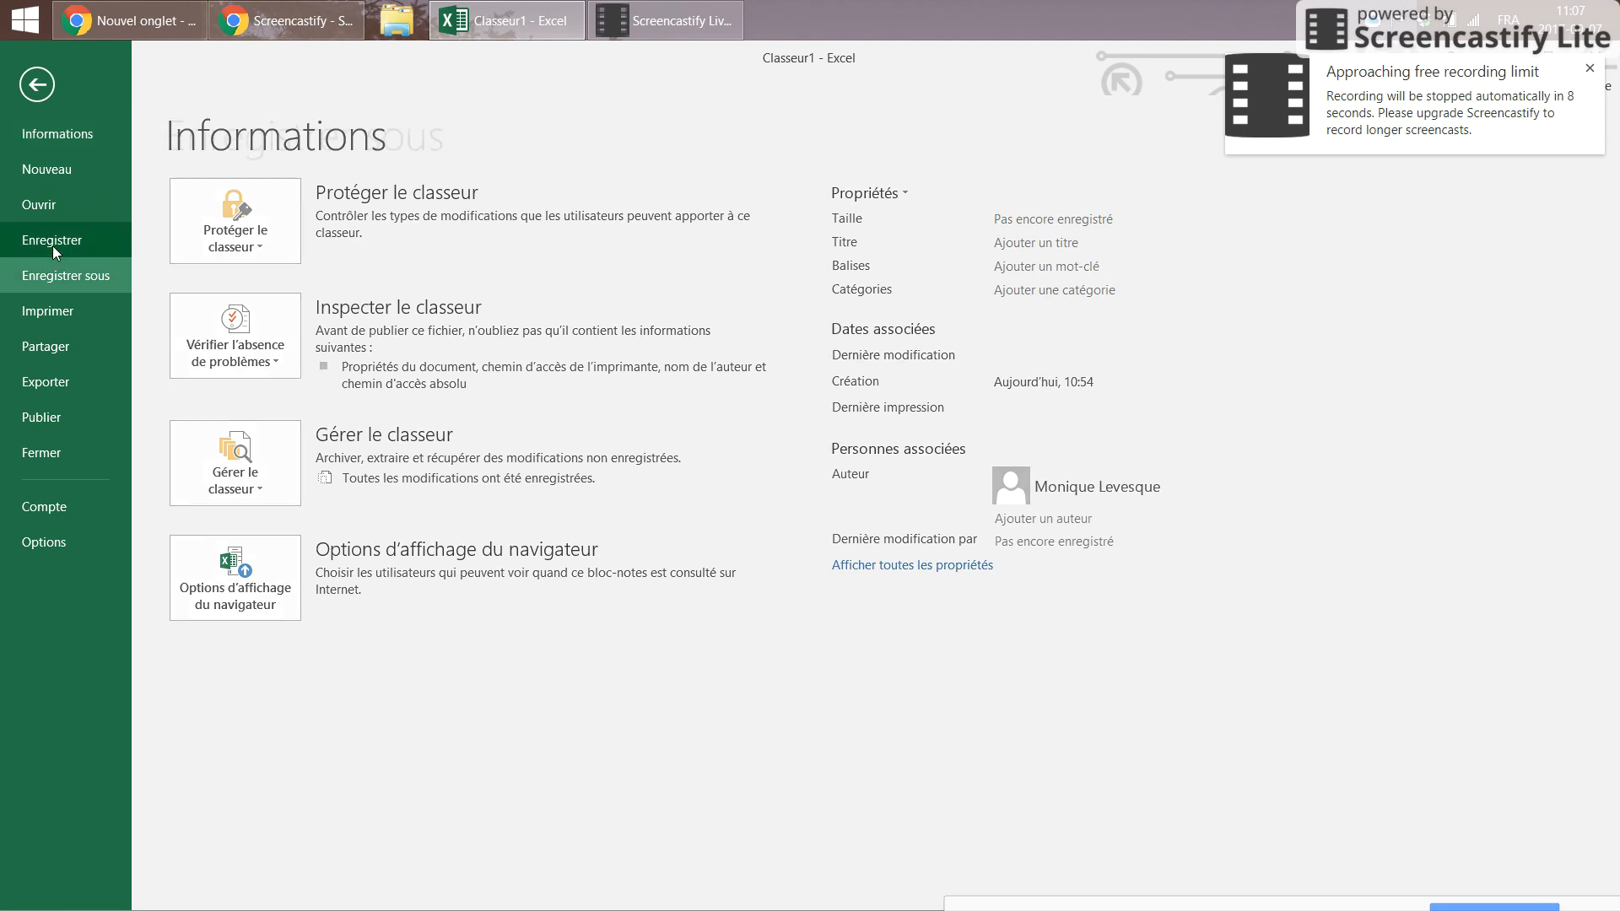